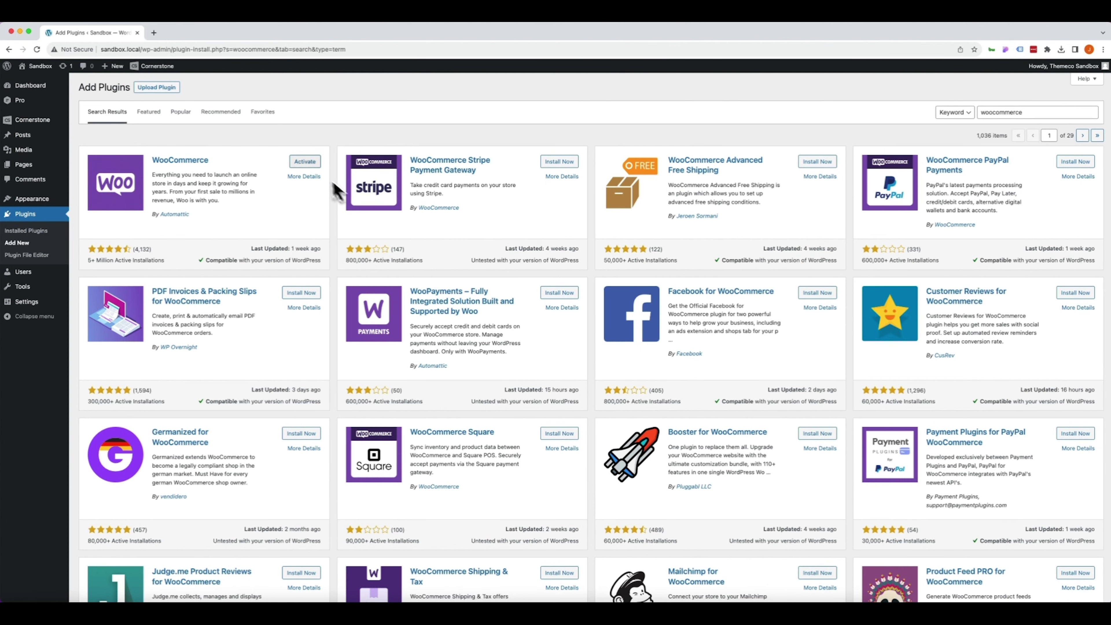
- Activate the WooCommerce plugin and finish its setup wizard with store name Sandbox and location United States (US) — Michigan
left_click(304, 161)
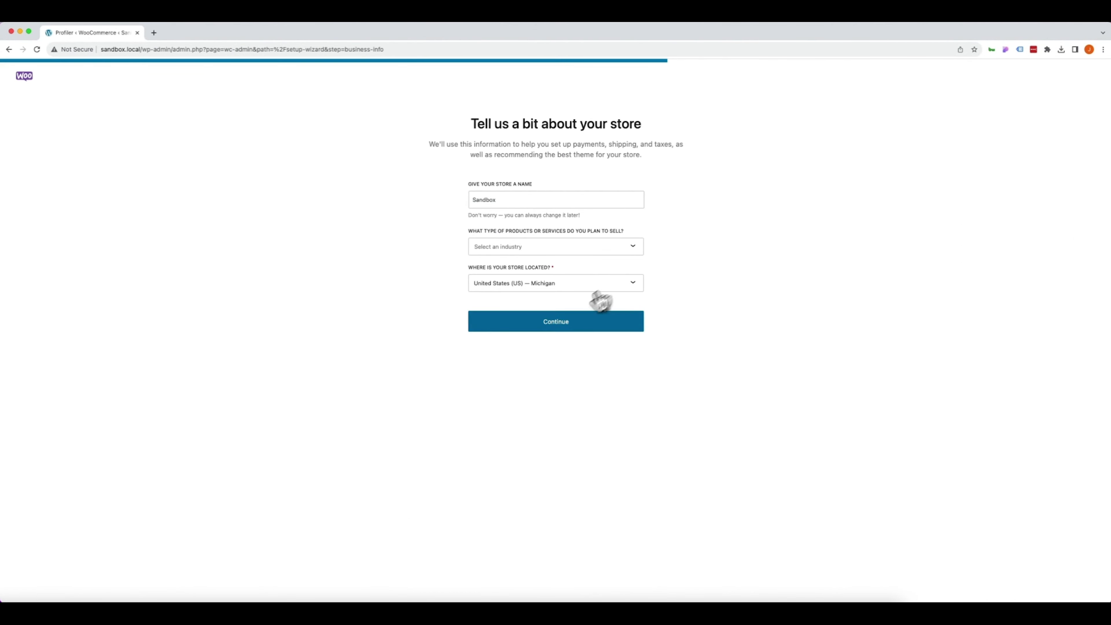
left_click(600, 313)
left_click(548, 422)
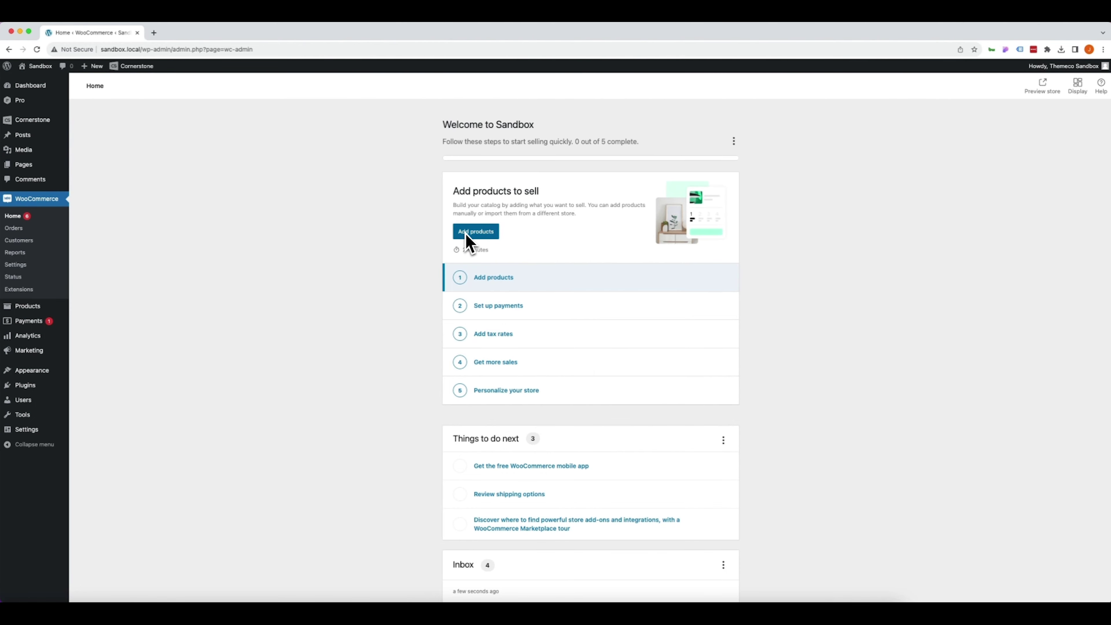
- Start a new WooCommerce product and name it Product A
mouse_move(39, 306)
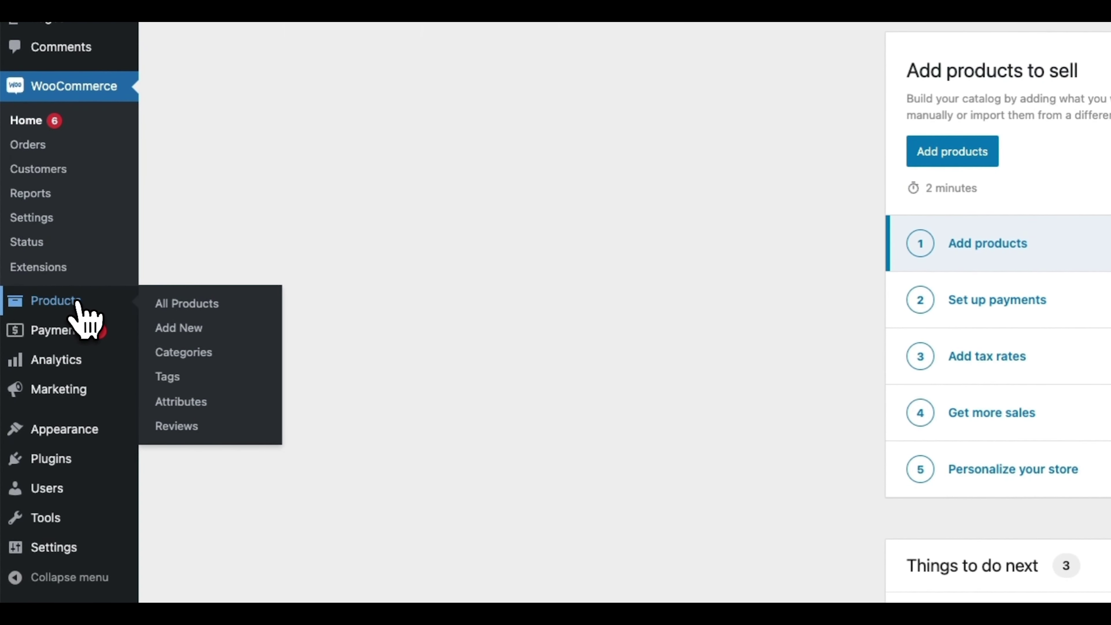
left_click(177, 330)
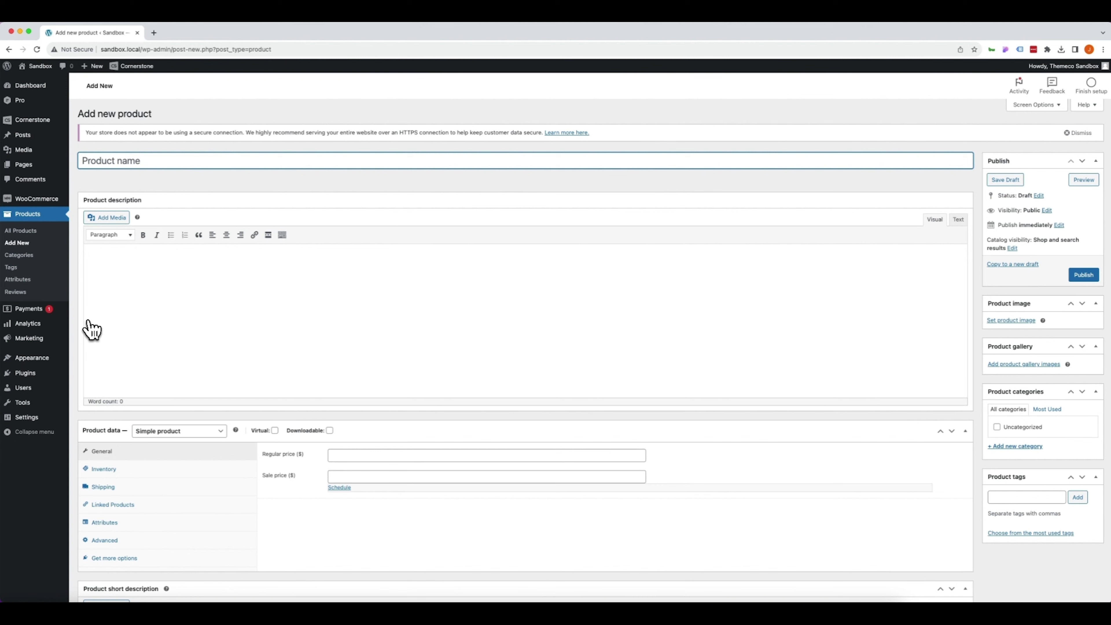
type("Product A")
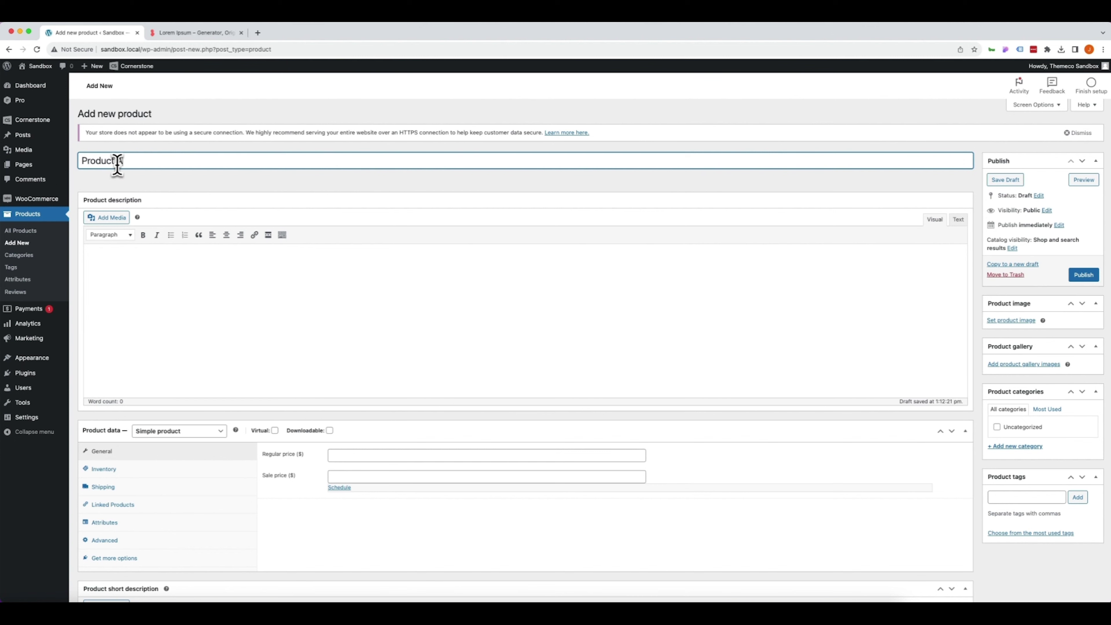
- Copy the generated placeholder text from the Lorem Ipsum site and paste it into Product A's product description
left_click(189, 34)
left_click(656, 493)
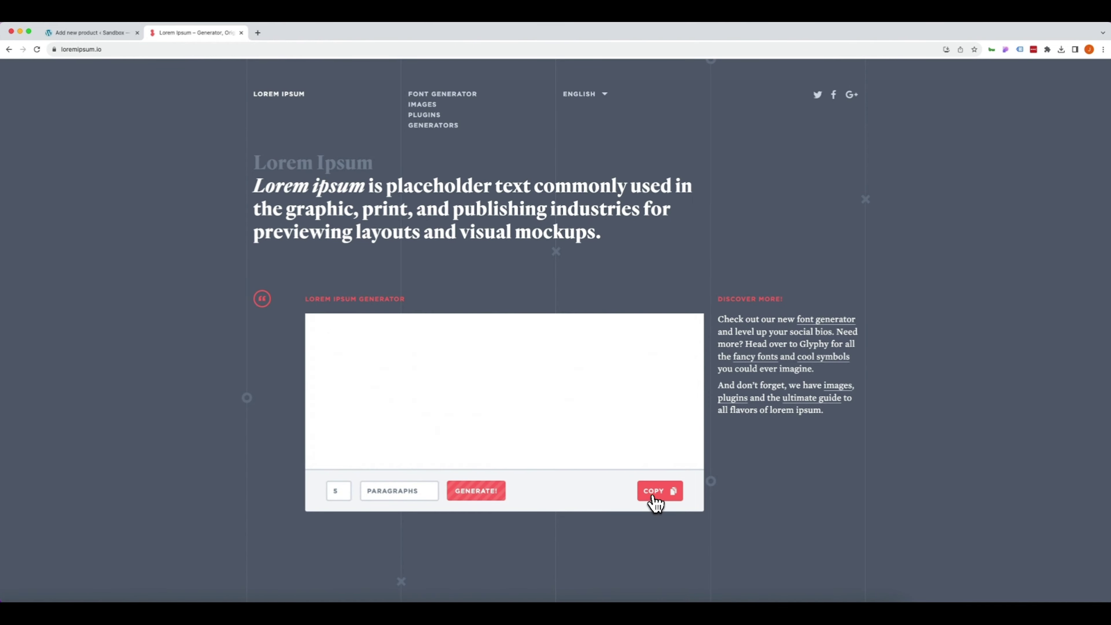
left_click(92, 35)
left_click(176, 256)
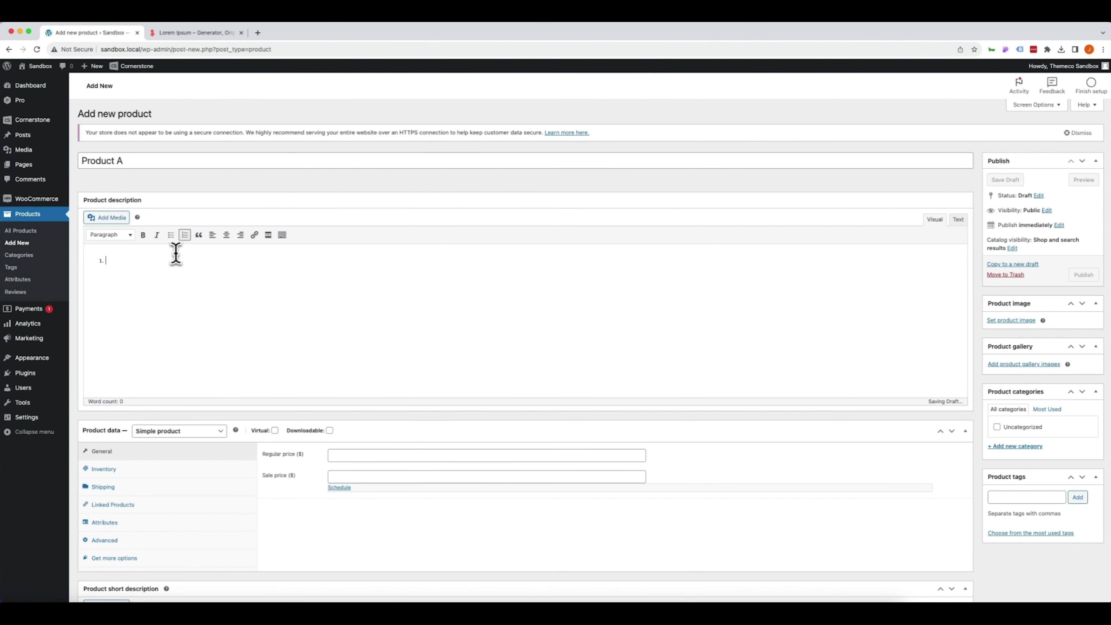
key("super+v")
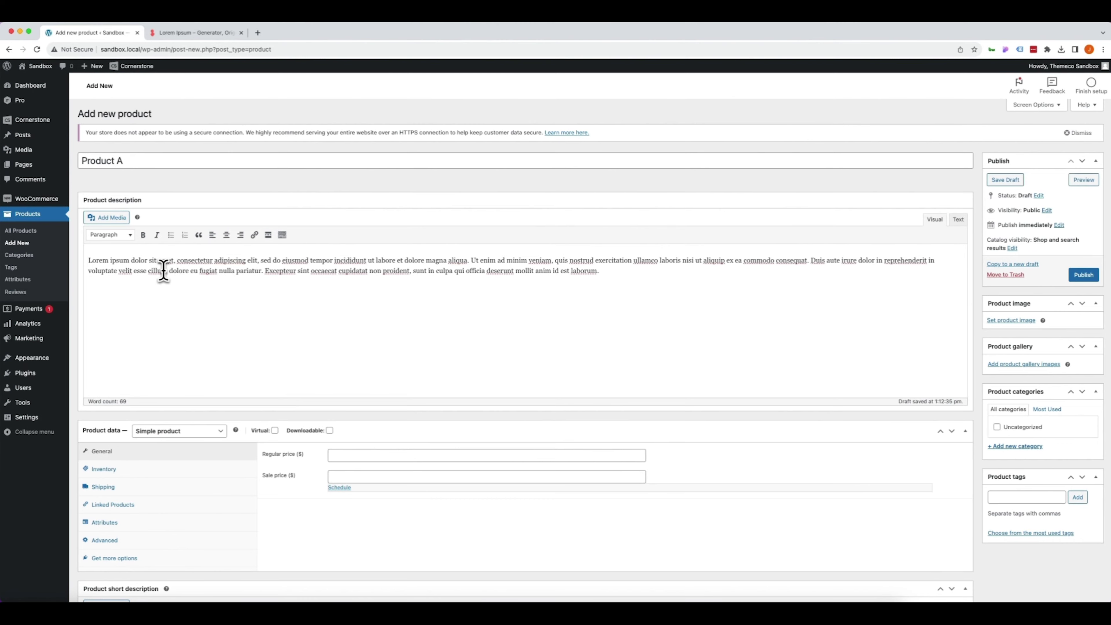
- Set Product A's regular price to 10 and its sale price to 8
left_click(342, 456)
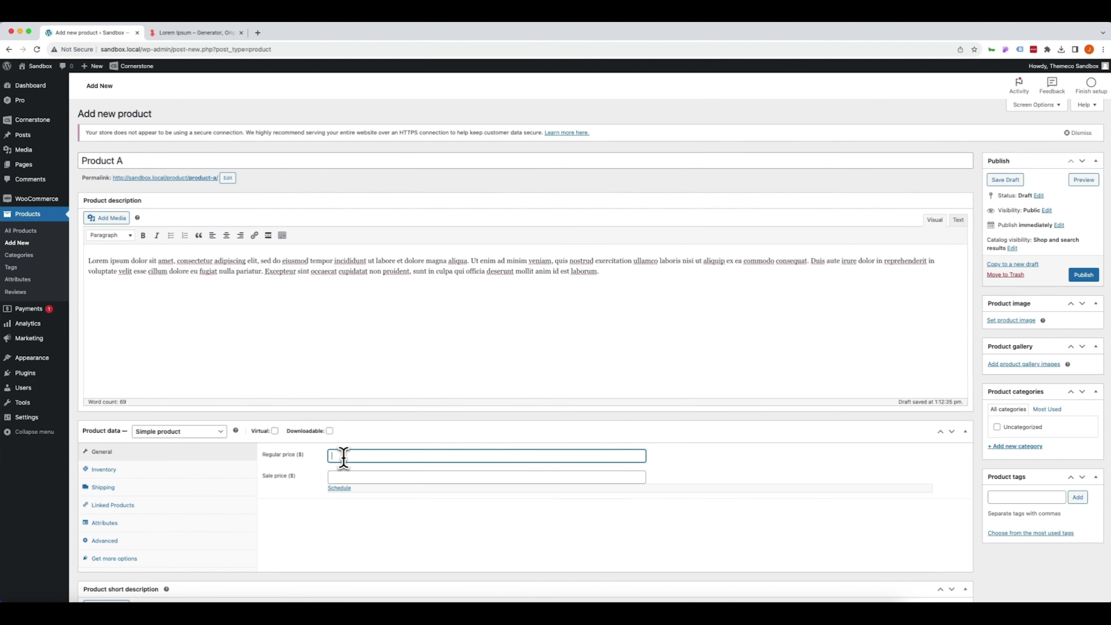
scroll(301, 467, "down", 2)
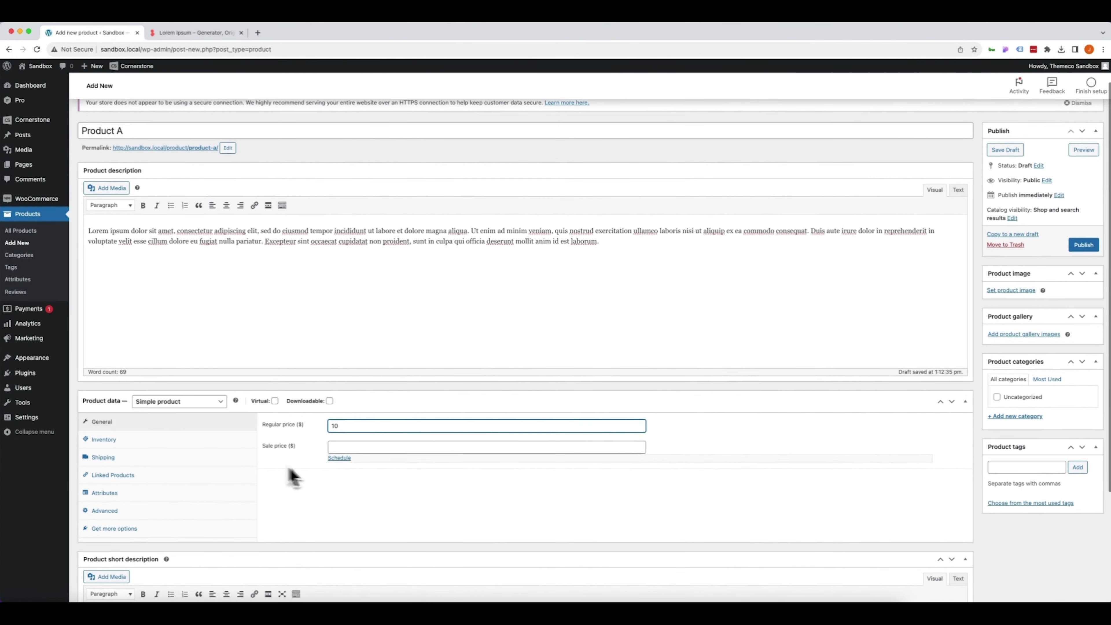
left_click(355, 448)
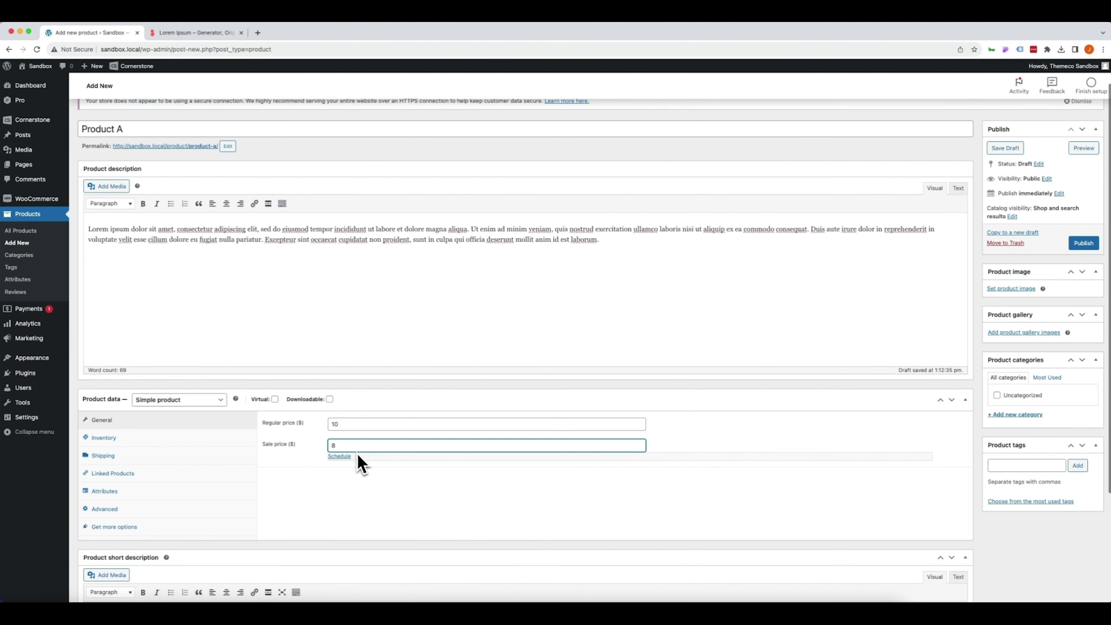
- Set woocommerce-placeholder.png from the media library as Product A's product image
scroll(356, 461, "down", 5)
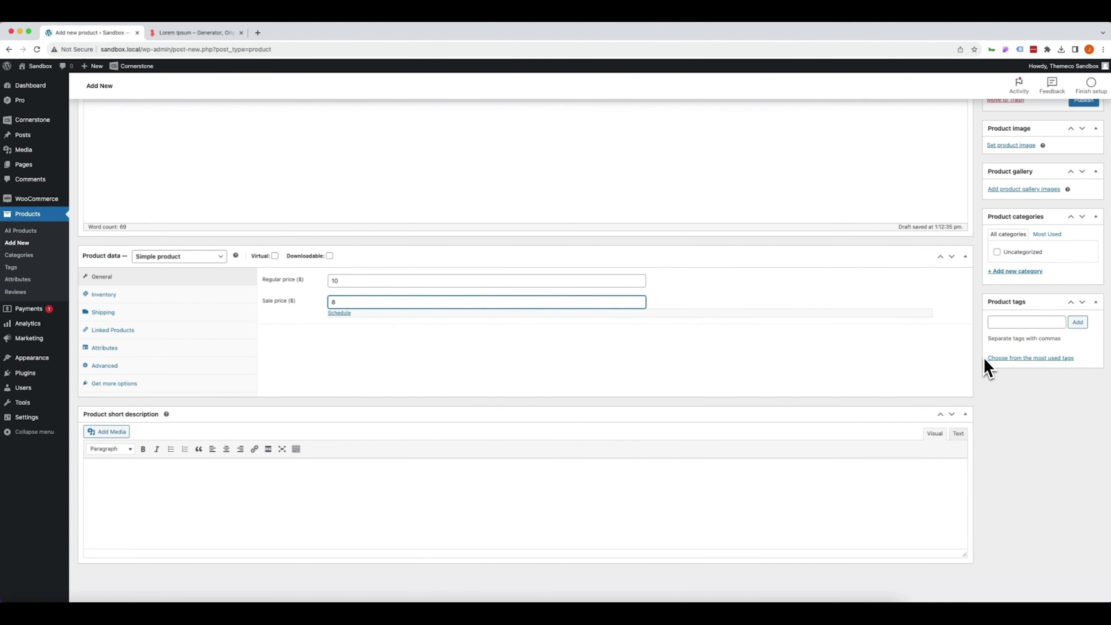
scroll(997, 345, "up", 5)
left_click(1009, 324)
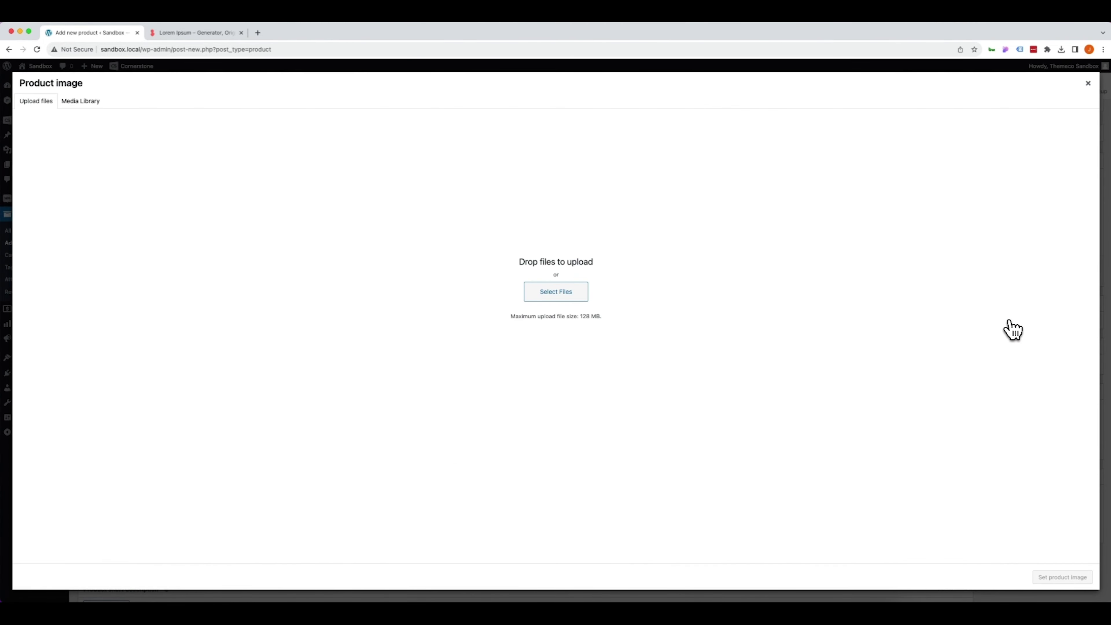
left_click(85, 108)
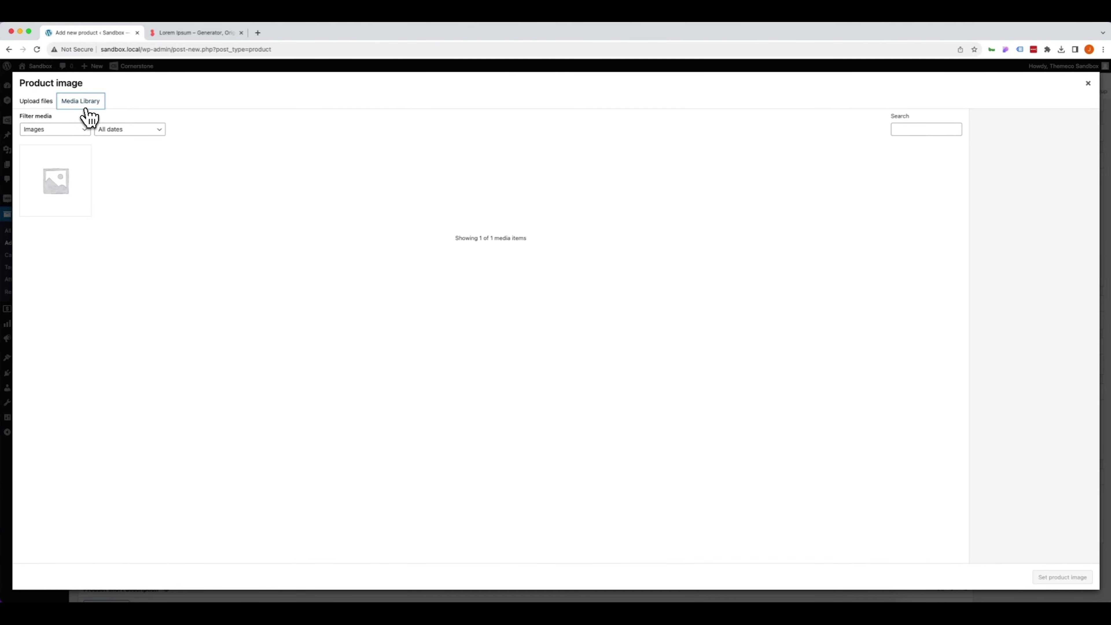
left_click(52, 195)
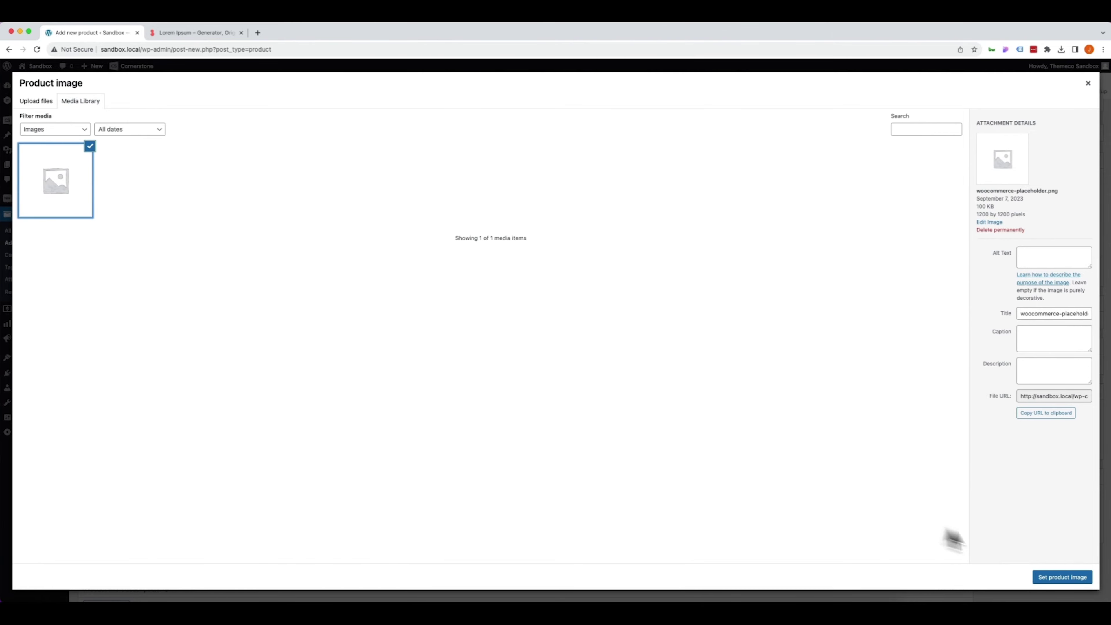
left_click(1063, 578)
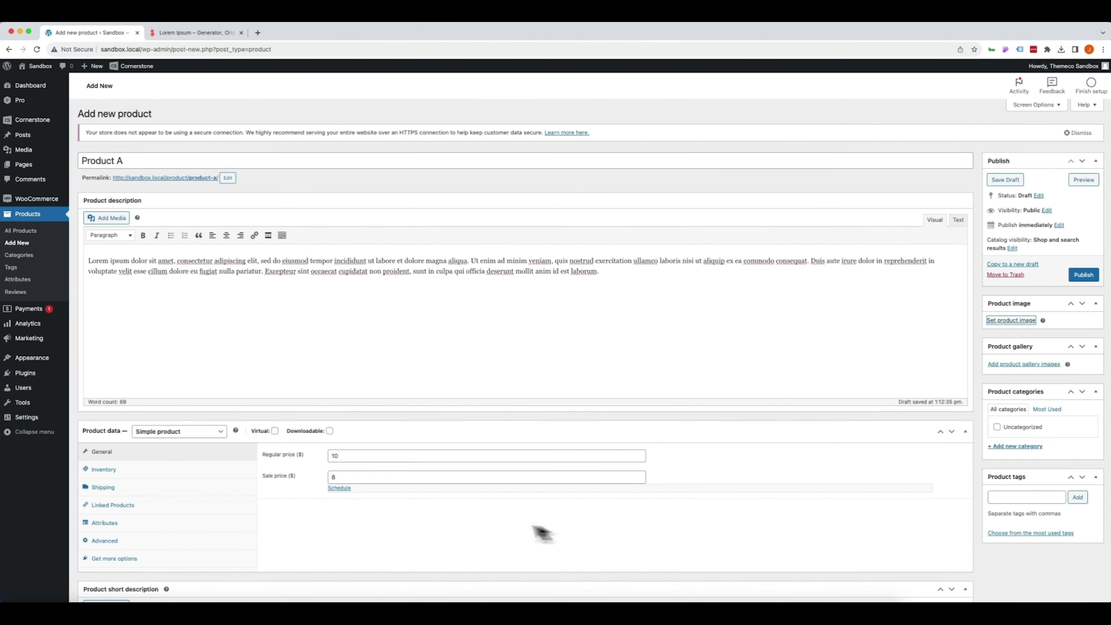
left_click_drag(88, 260, 374, 310)
scroll(371, 308, "down", 1)
scroll(371, 308, "down", 3)
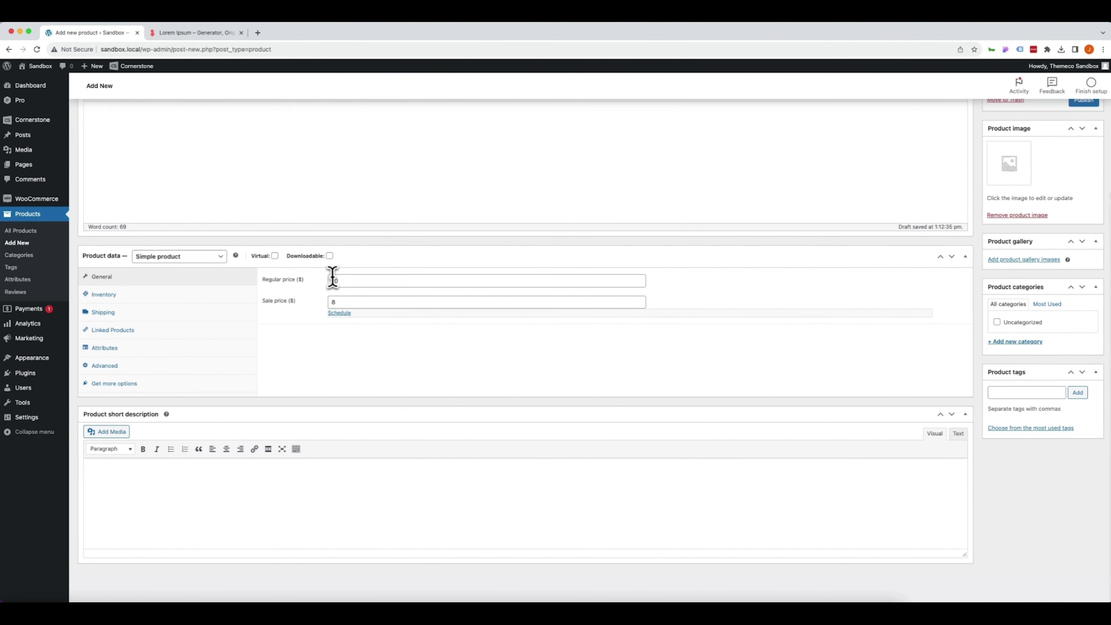
left_click_drag(332, 280, 347, 282)
left_click(334, 302)
type("8")
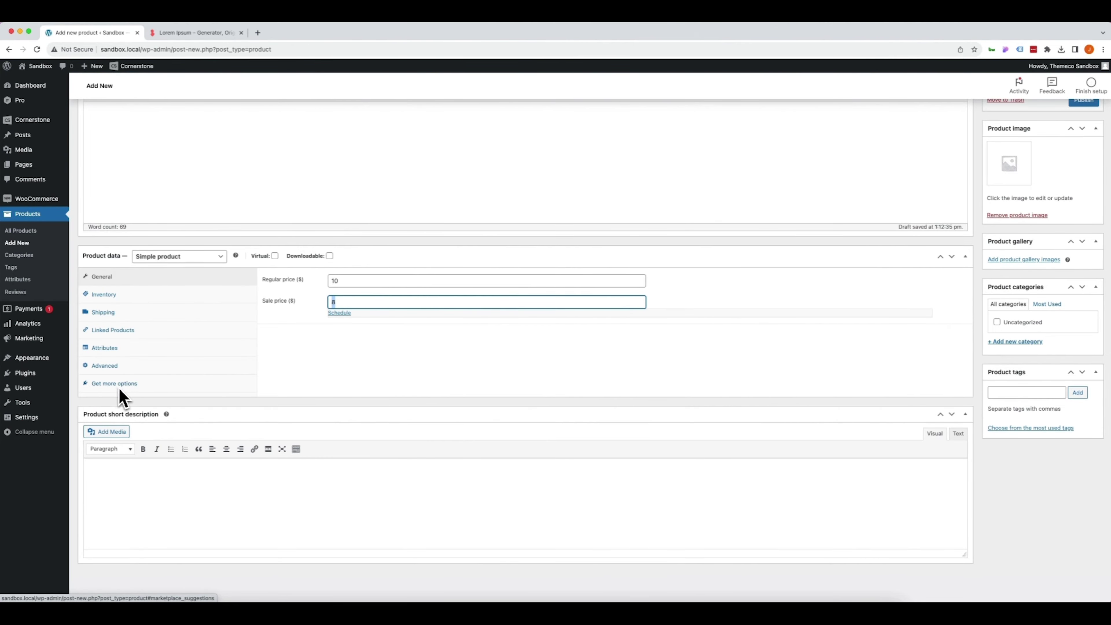
- Copy the opening phrase of Product A's description into its short description and publish the product
left_click(168, 487)
scroll(245, 481, "up", 5)
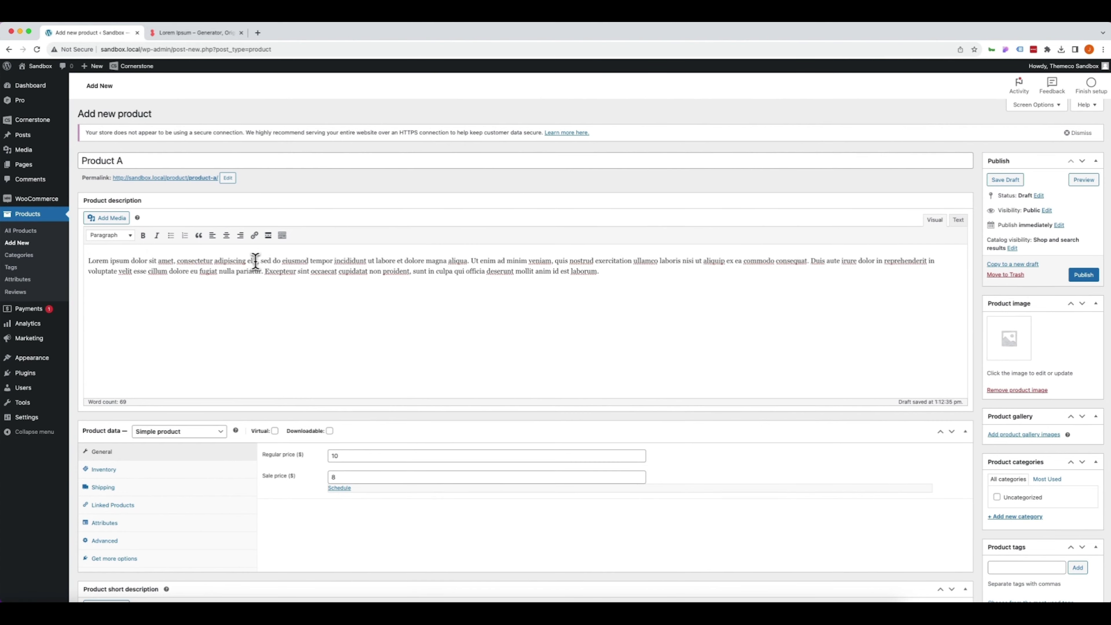
left_click_drag(255, 261, 88, 261)
key("super+c")
scroll(169, 375, "down", 5)
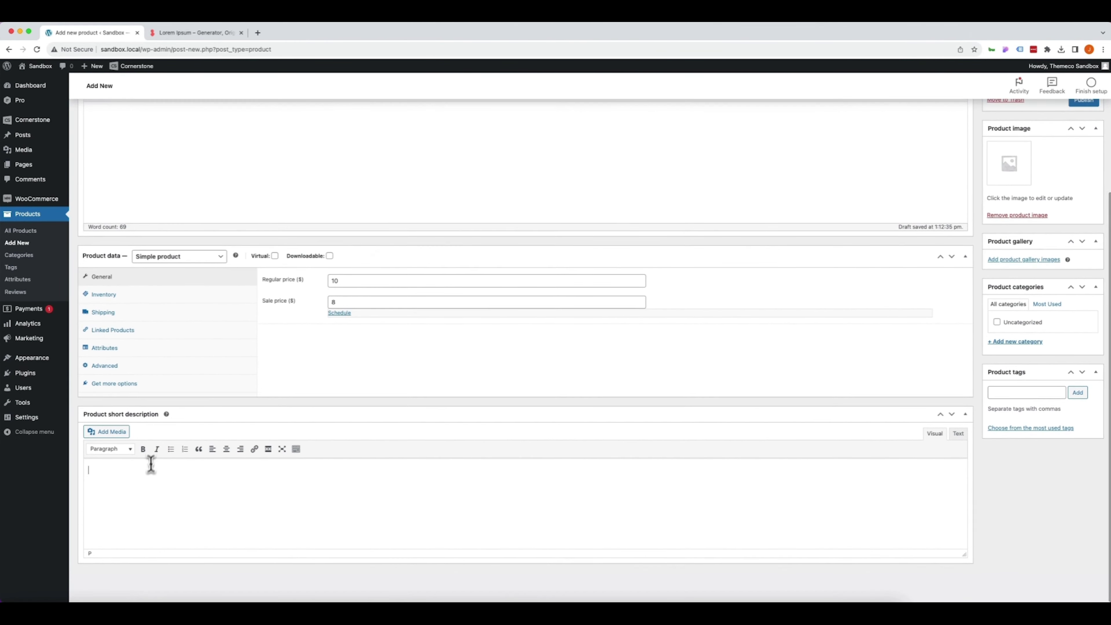
left_click(158, 479)
key("super+v")
scroll(1080, 290, "up", 5)
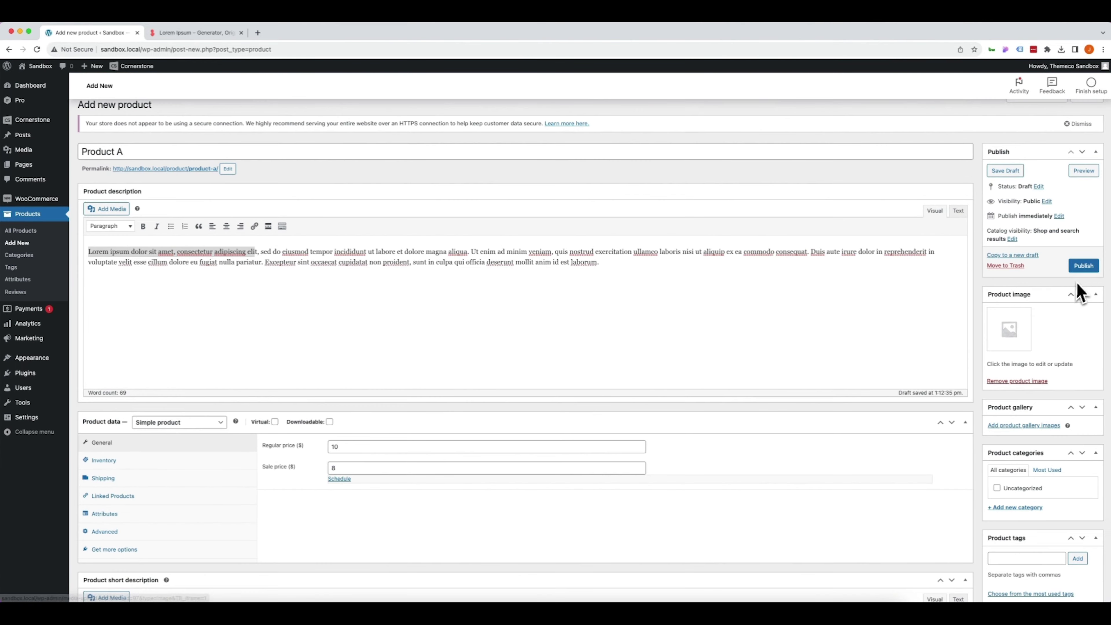
left_click(1082, 265)
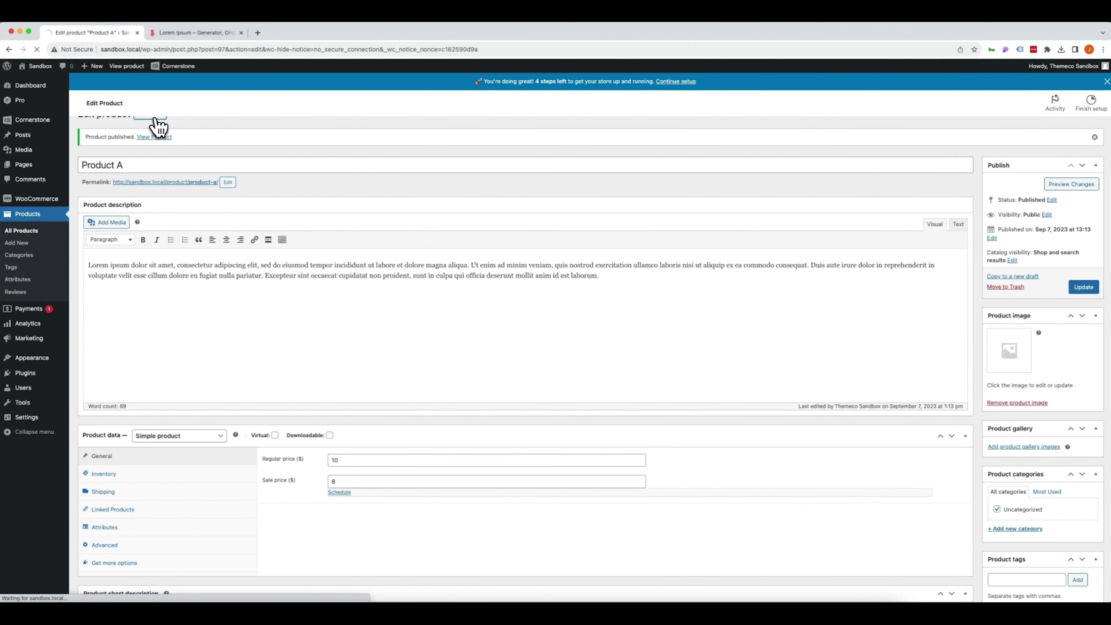
- Add another product named Product B and paste the generated lorem ipsum paragraph as its product description
type("Product B")
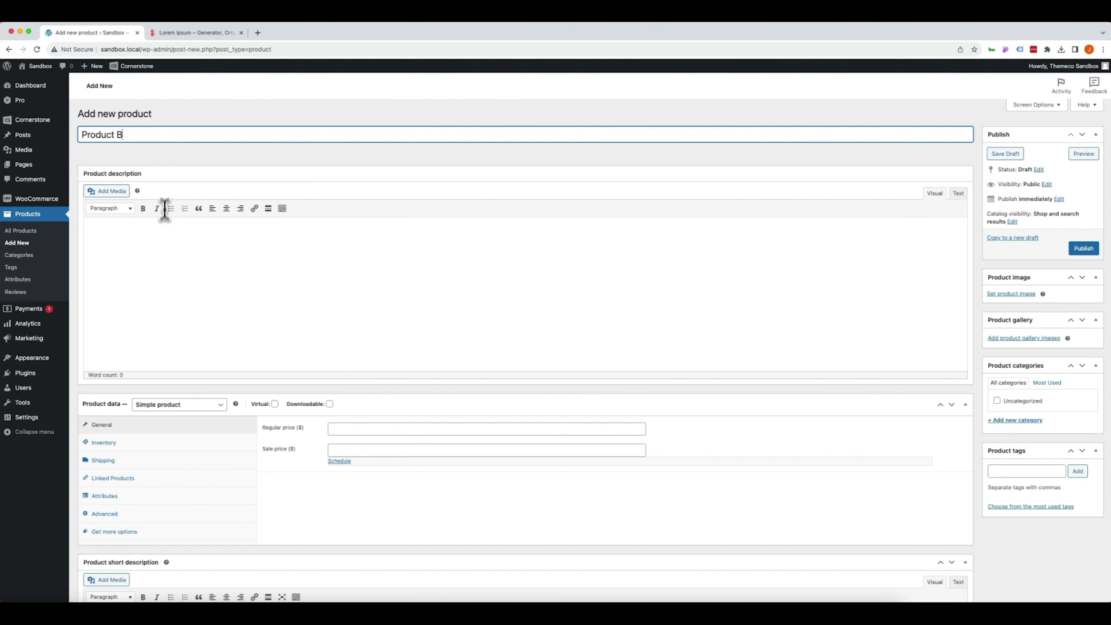
key("ctrl+Tab")
left_click(92, 33)
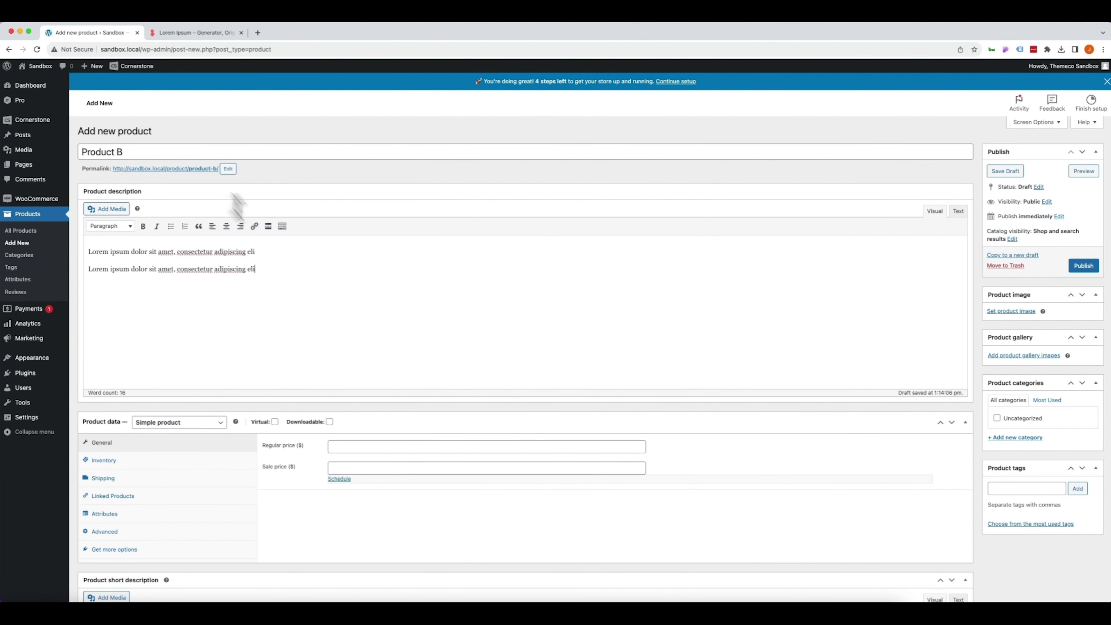
left_click(292, 293)
key("ctrl+v")
- Set Product B's regular price to 25 and its sale price to 15
scroll(292, 293, "down", 3)
left_click(344, 296)
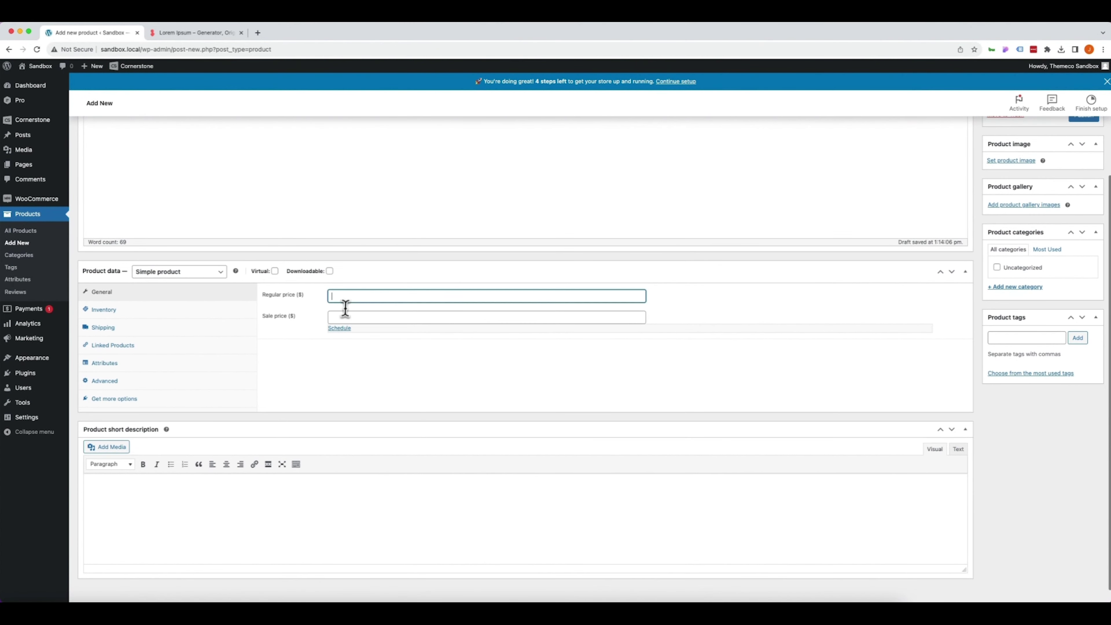
left_click(342, 316)
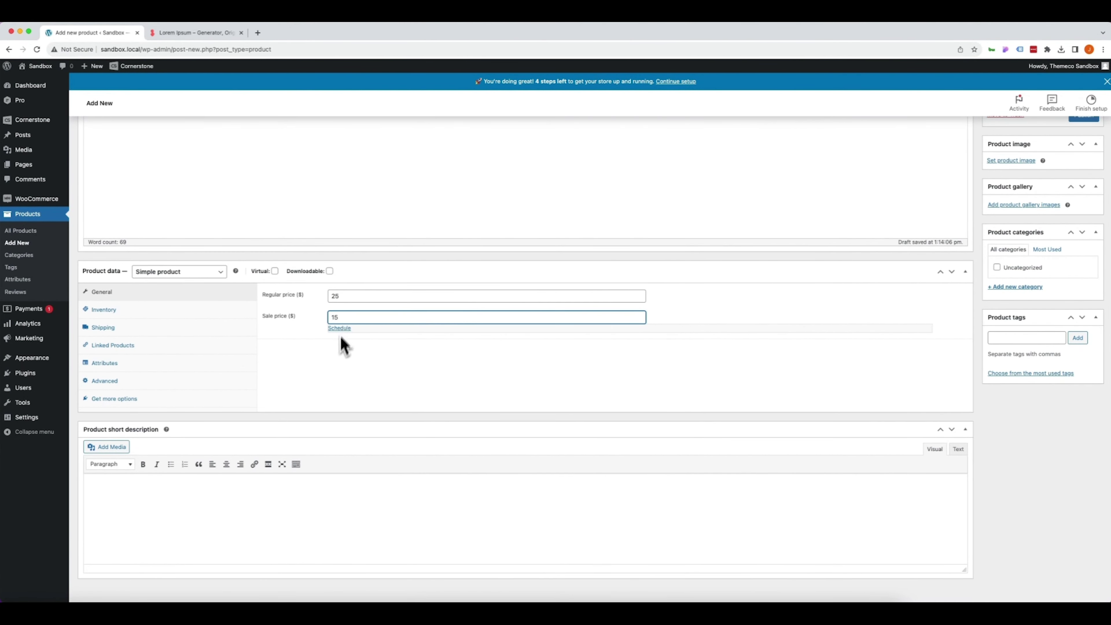
- Copy the description's last sentence, starting with "Excepteur sint", into Product B's short description and publish the product
left_click(341, 377)
scroll(335, 376, "down", 1)
scroll(306, 385, "up", 5)
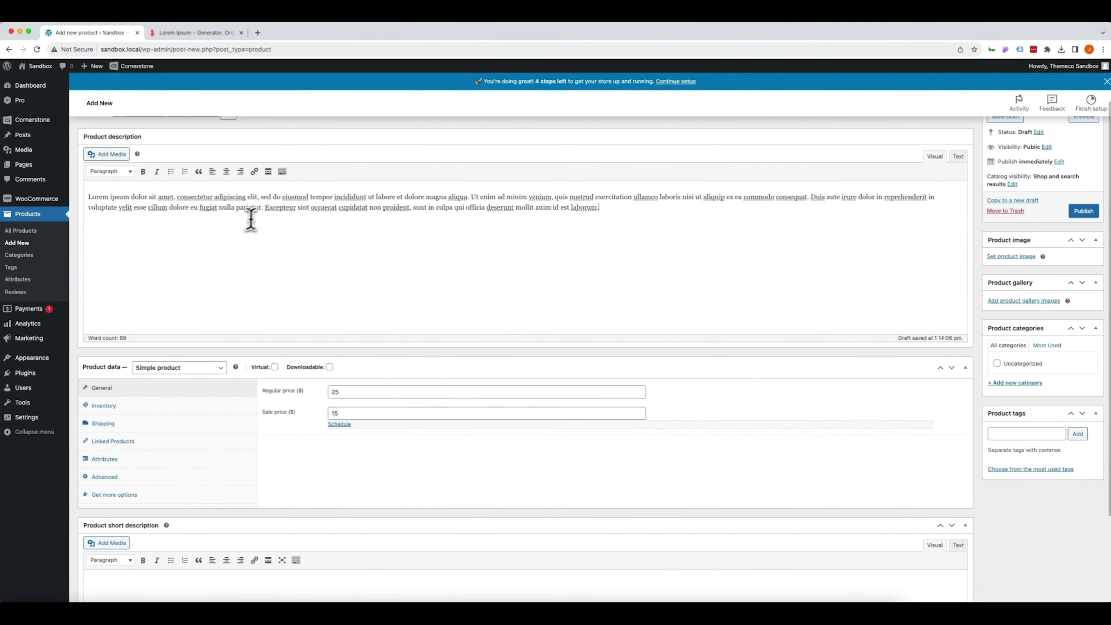
left_click_drag(265, 207, 657, 236)
scroll(248, 501, "down", 2)
scroll(248, 502, "down", 1)
left_click(249, 502)
key("super+v")
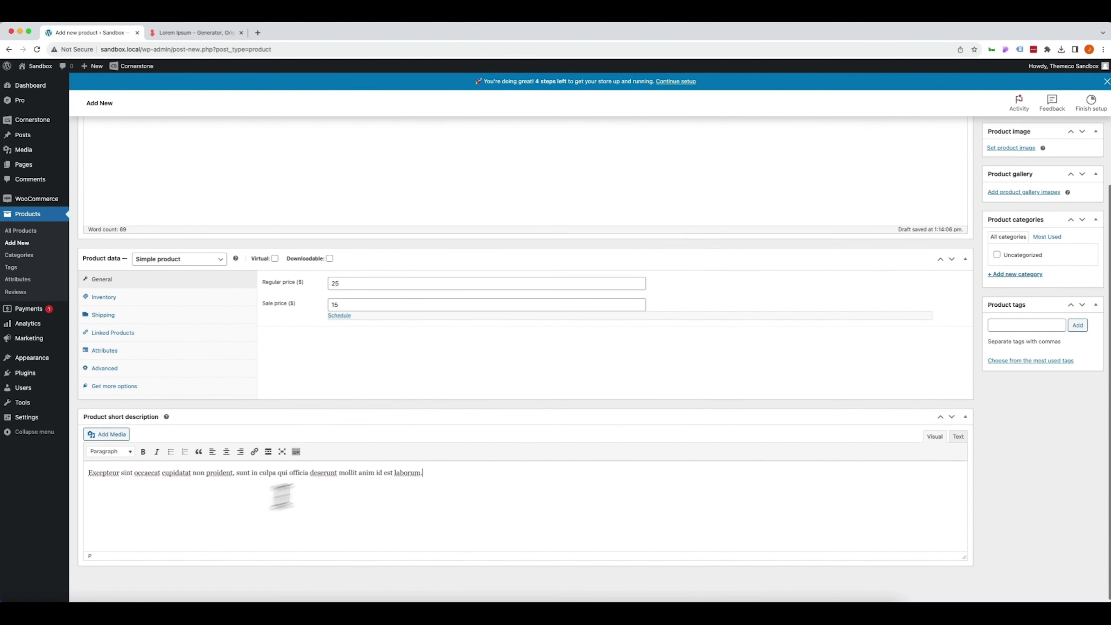
scroll(843, 414, "up", 2)
left_click(1083, 213)
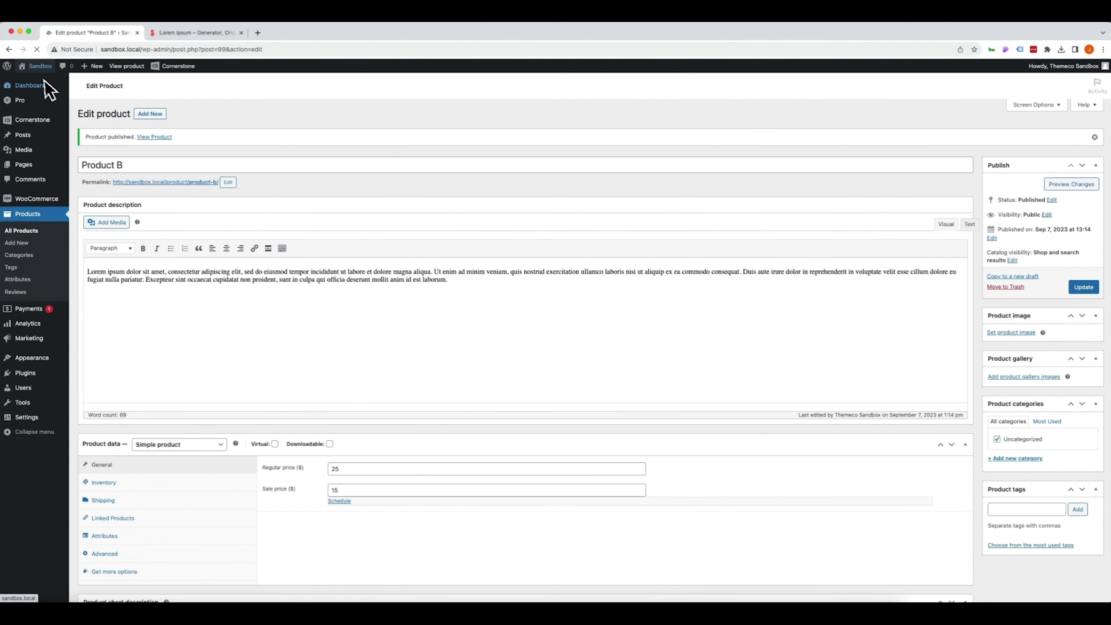
- Open the store's shop page in a new browser tab and examine how both products are listed
mouse_move(37, 72)
left_click(33, 93, "super")
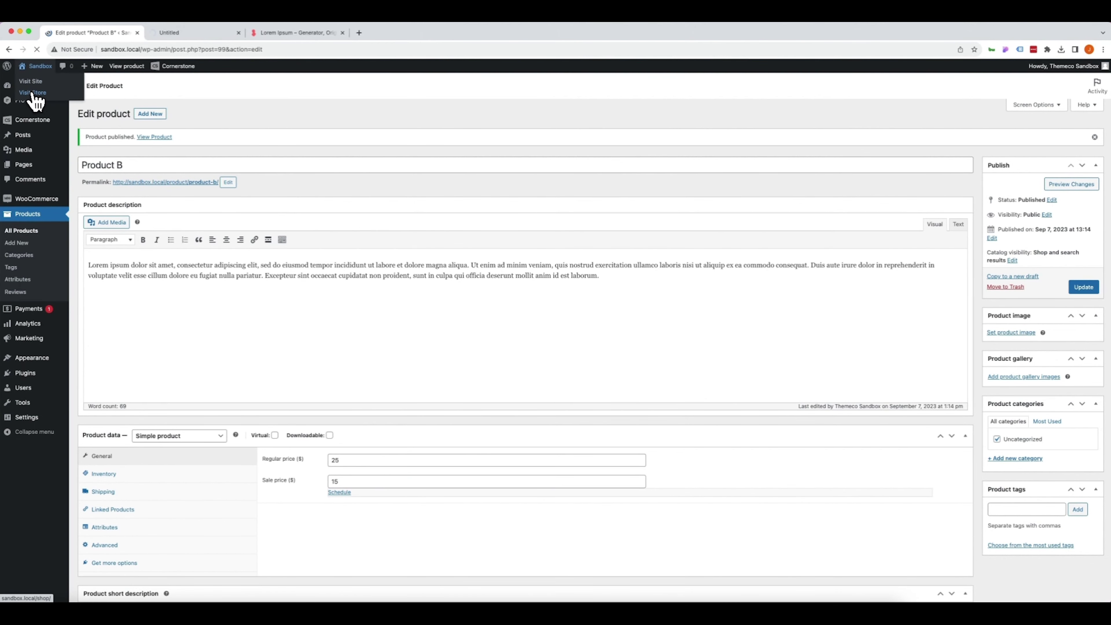
left_click(184, 32)
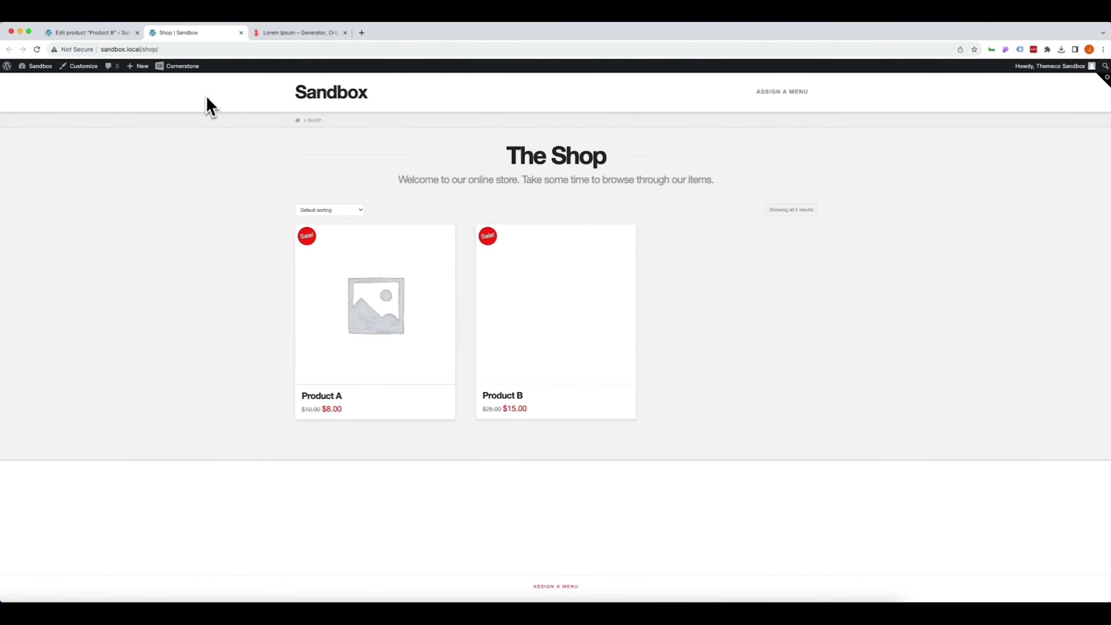
mouse_move(317, 221)
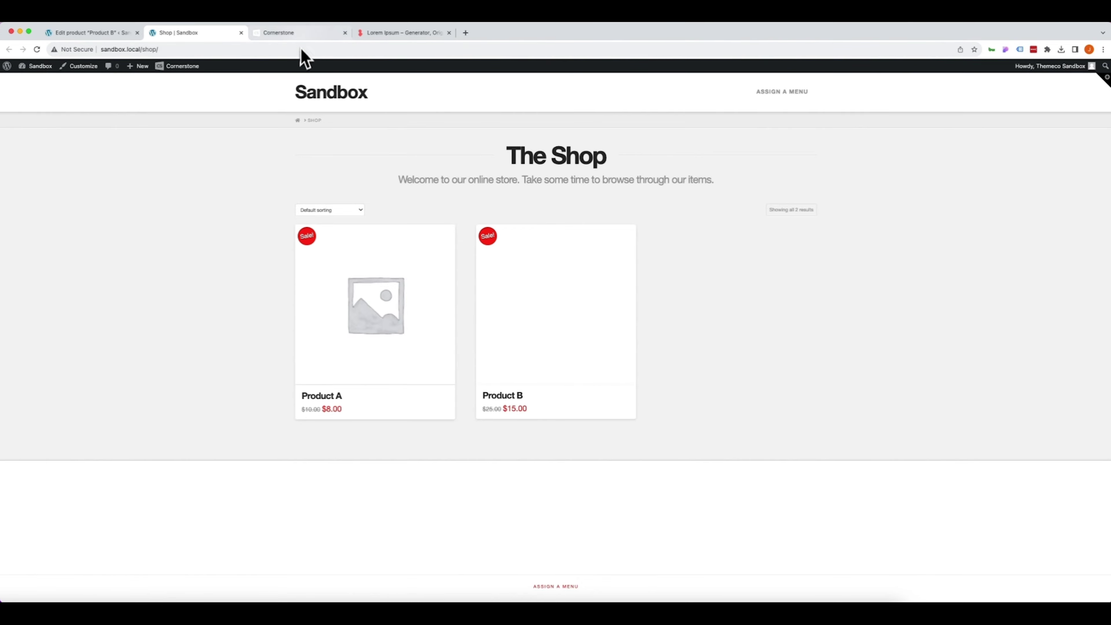
- In Cornerstone's global options, set the site's stack to Renew and save the change
left_click(301, 35)
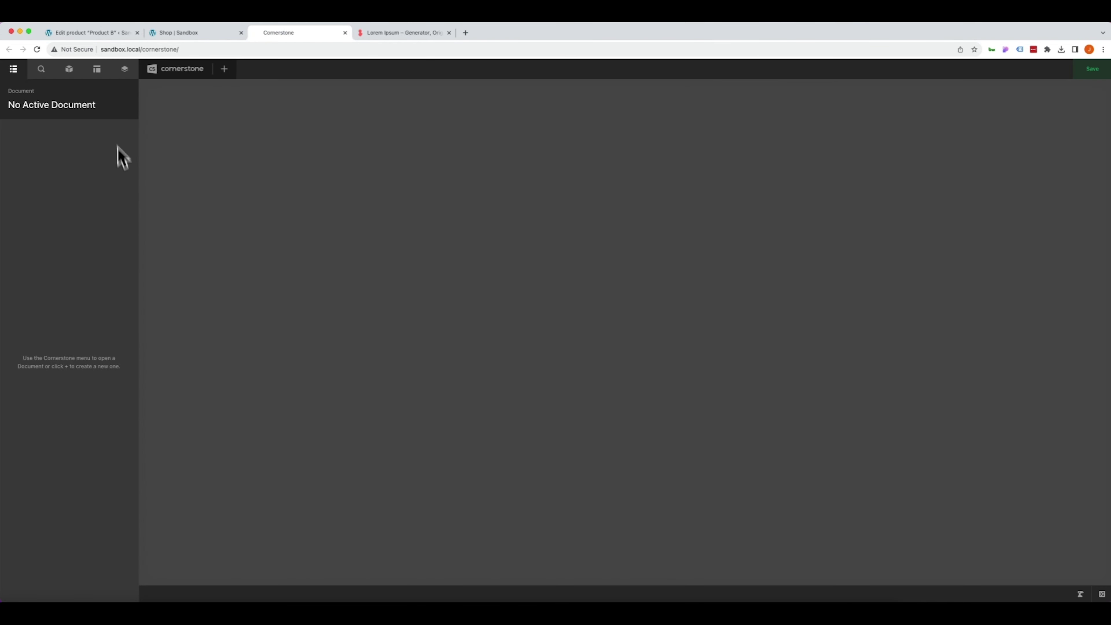
left_click(125, 70)
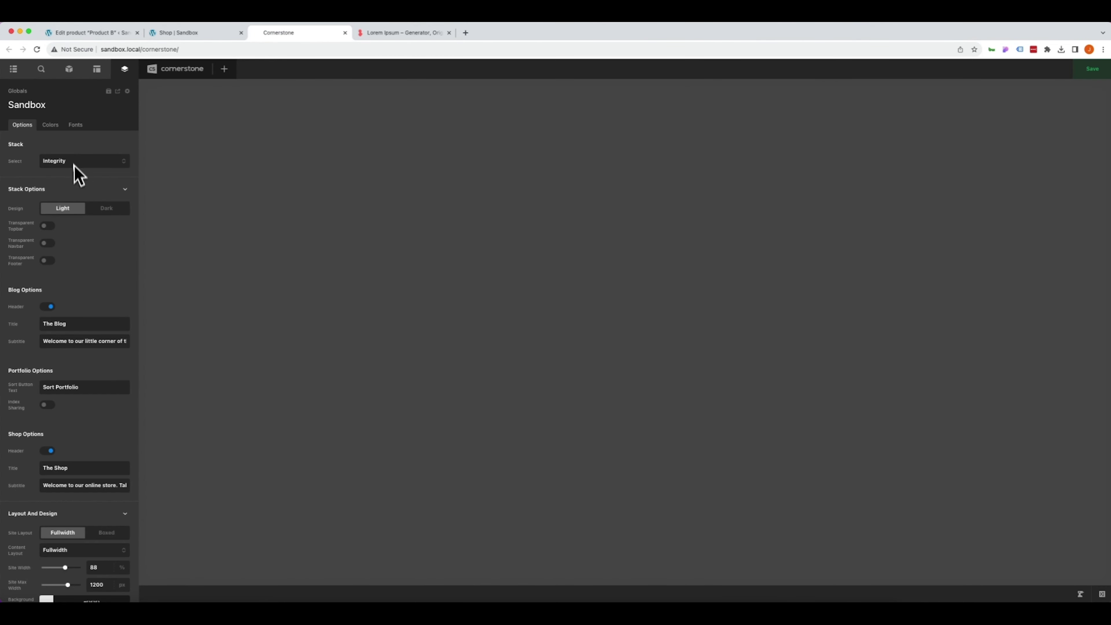
left_click(57, 166)
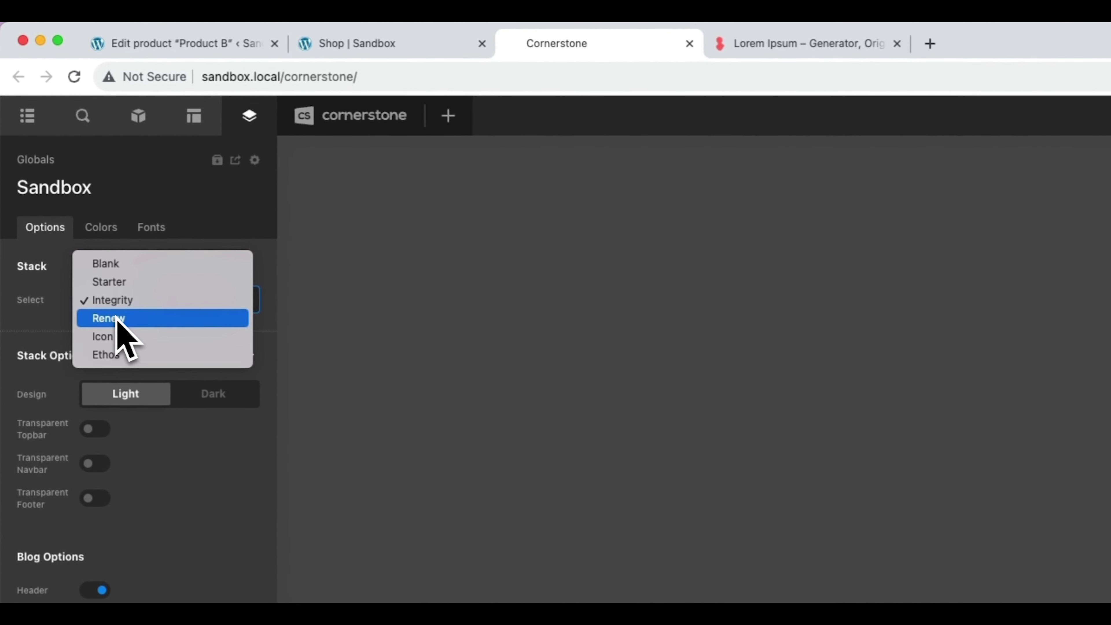
left_click(117, 322)
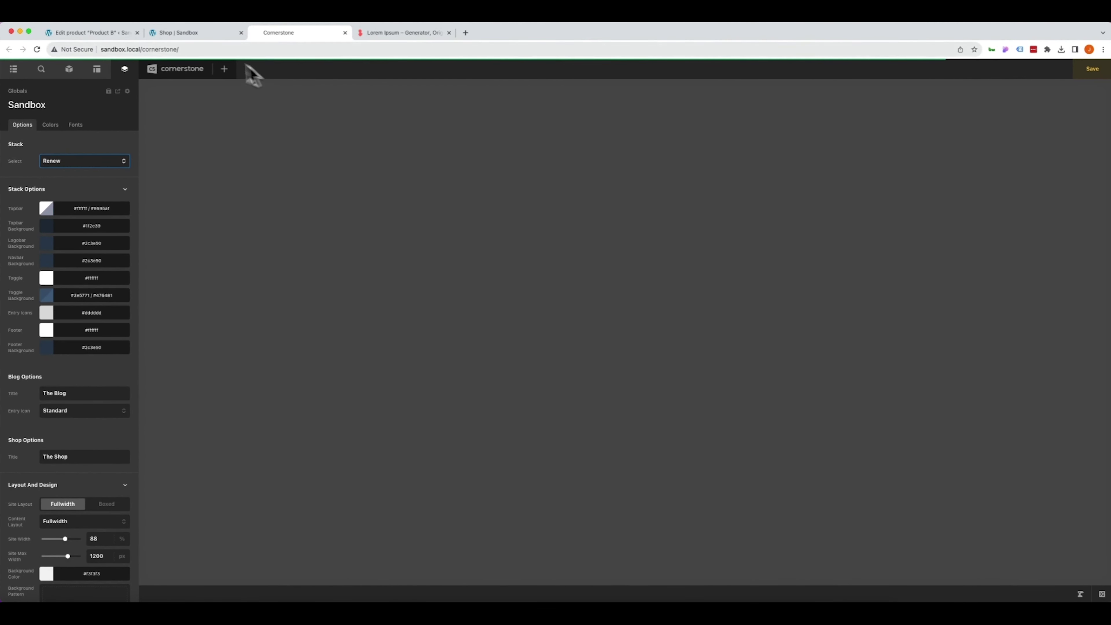
key("super+s")
- Examine how the Renew stack styles the shop page and the Product A page
left_click(193, 37)
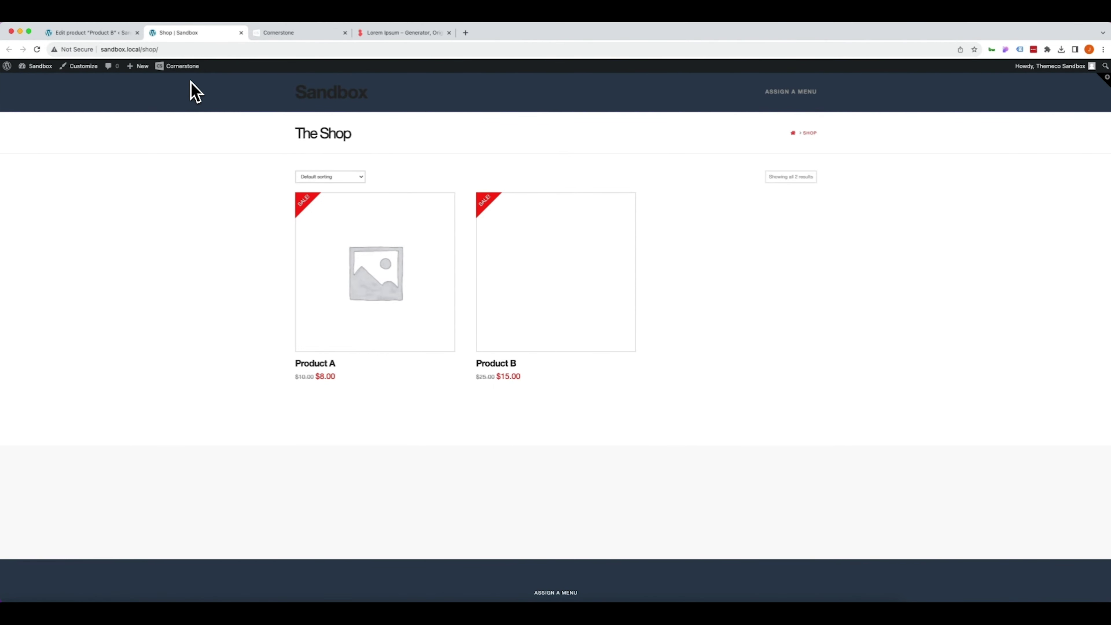
mouse_move(384, 228)
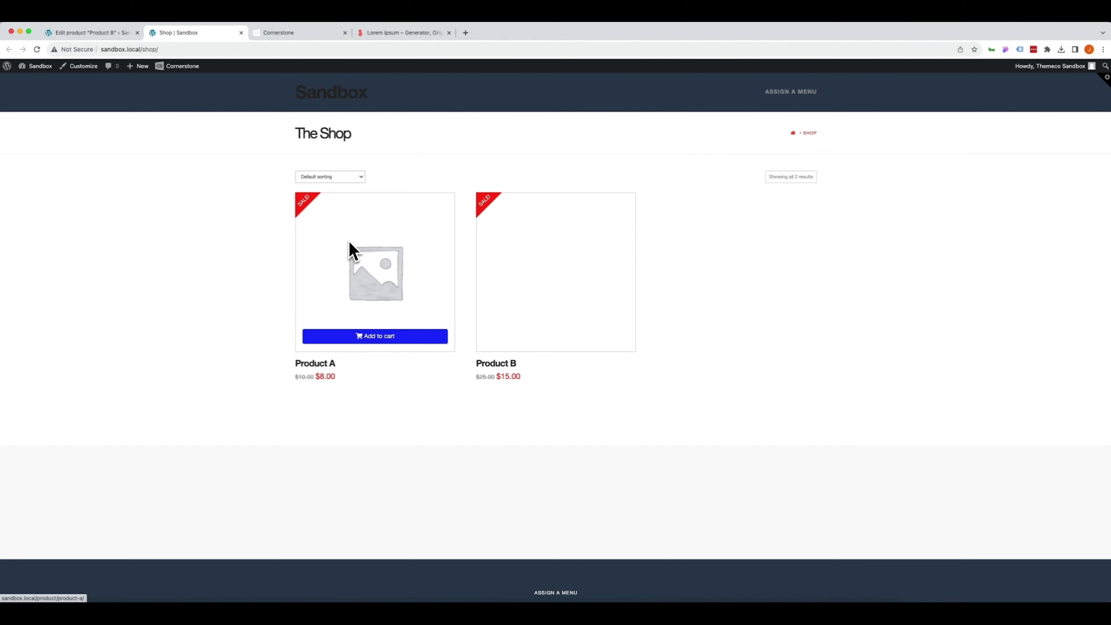
left_click(385, 313)
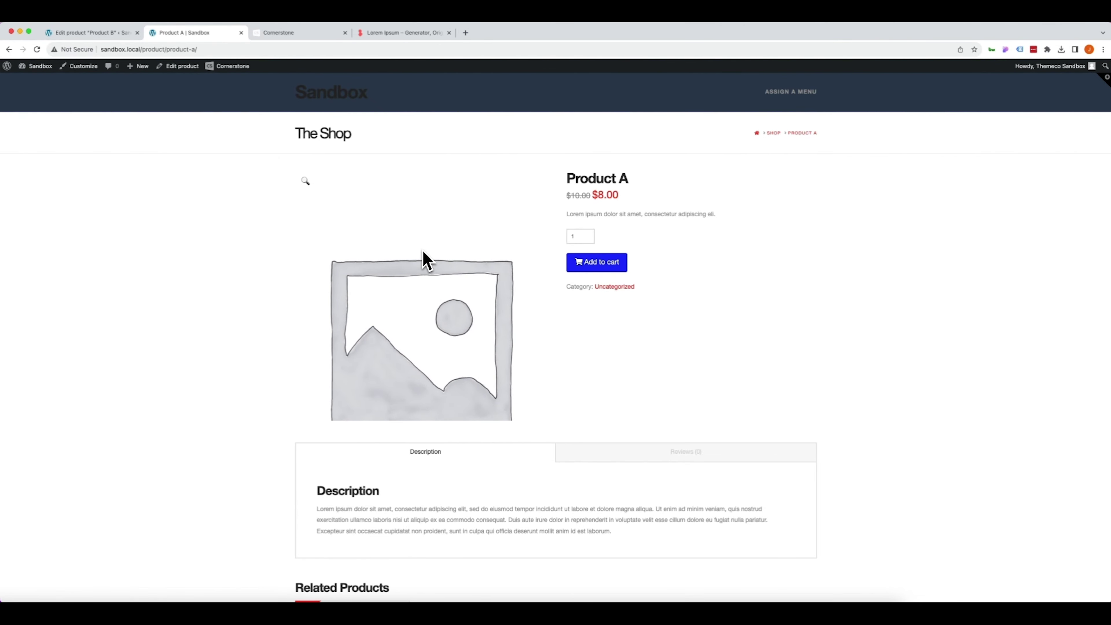
- Return to Cornerstone's global options, set the stack to Starter and save the change
left_click(275, 32)
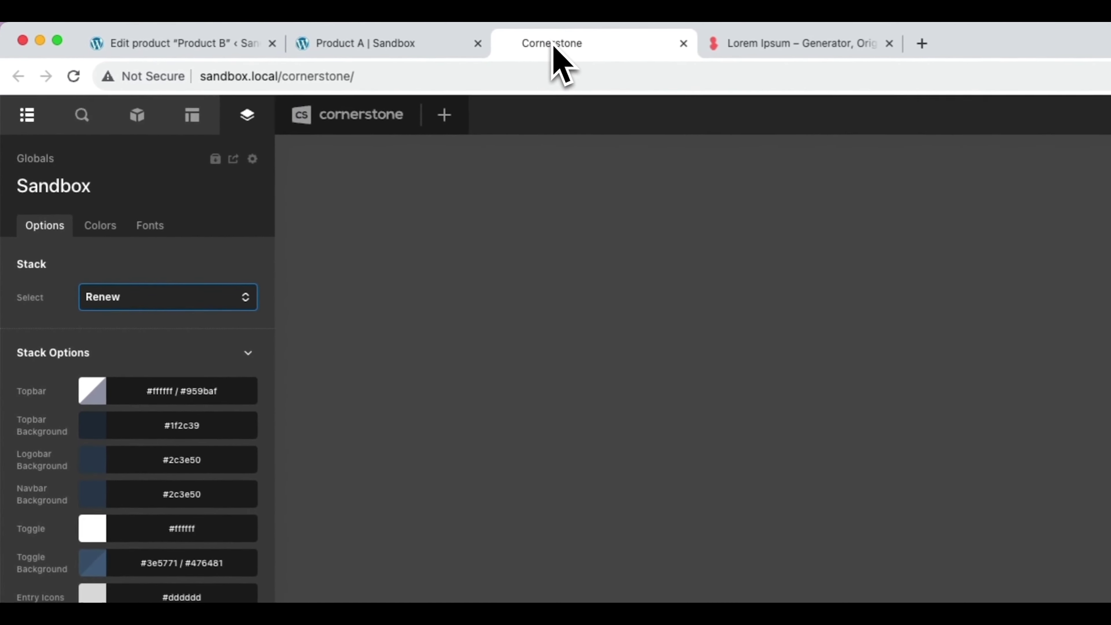
left_click(144, 299)
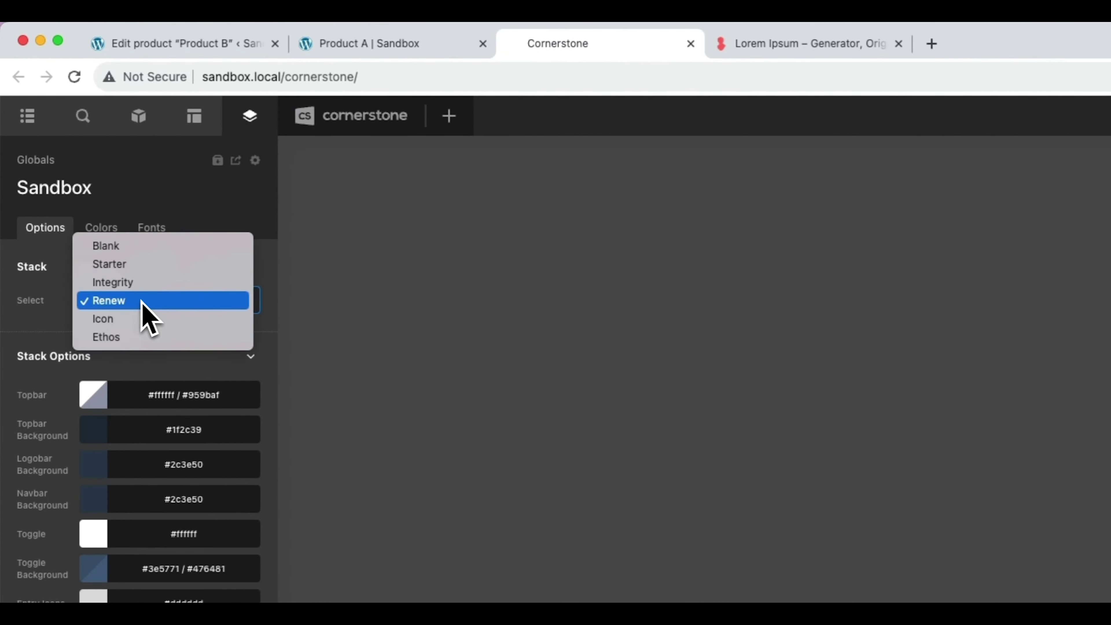
left_click(120, 264)
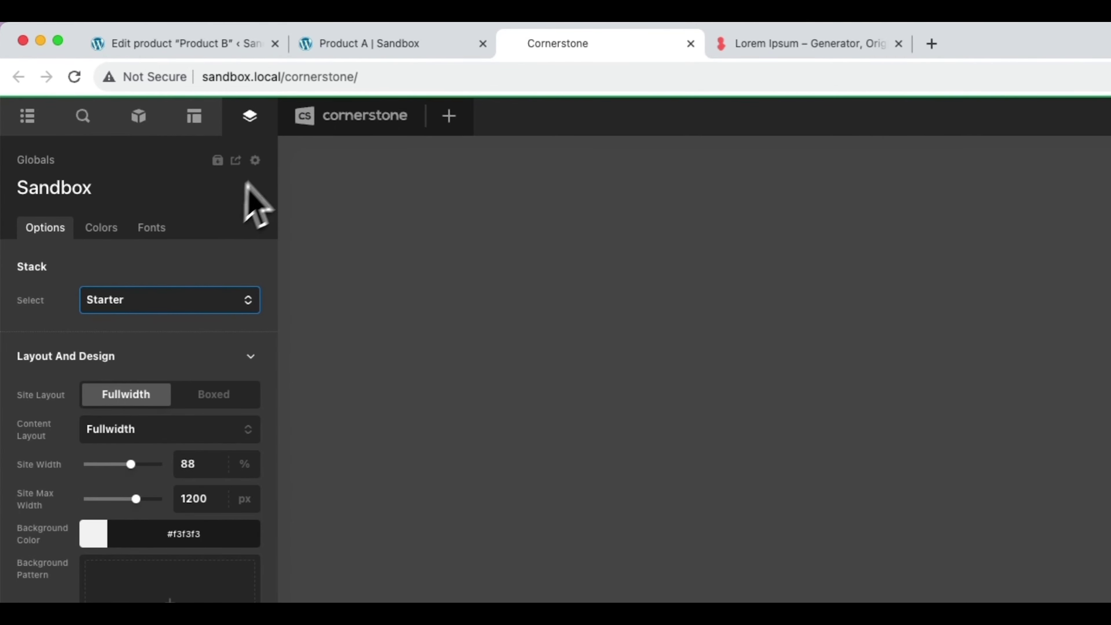
- Examine how the Starter stack presents the Product A page and the shop page at sandbox.local/shop
left_click(292, 43)
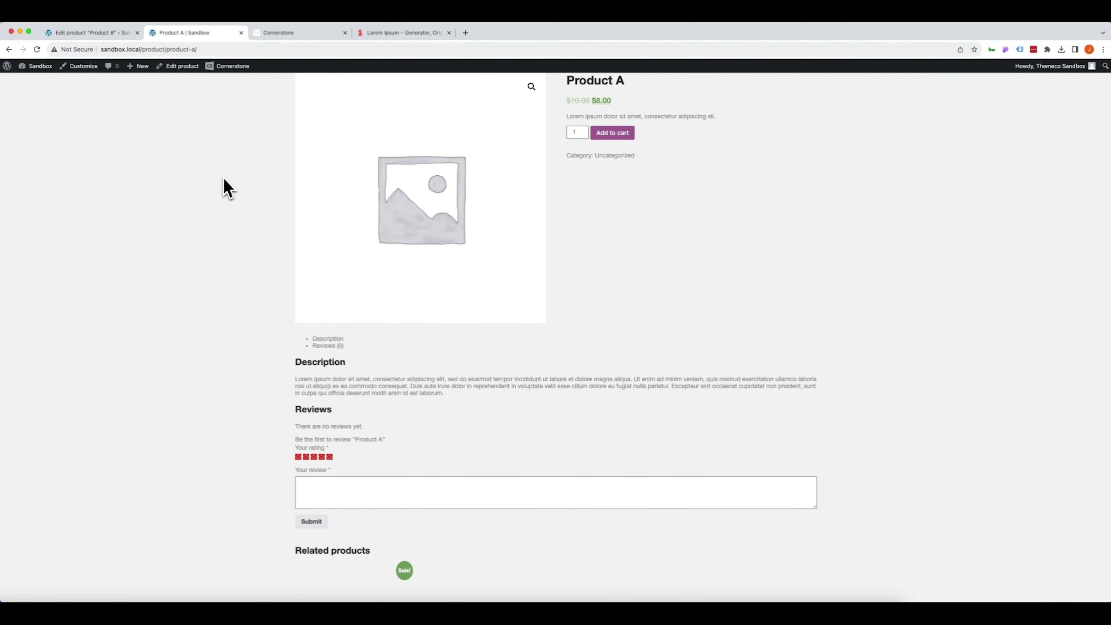
scroll(216, 171, "down", 5)
scroll(219, 172, "up", 5)
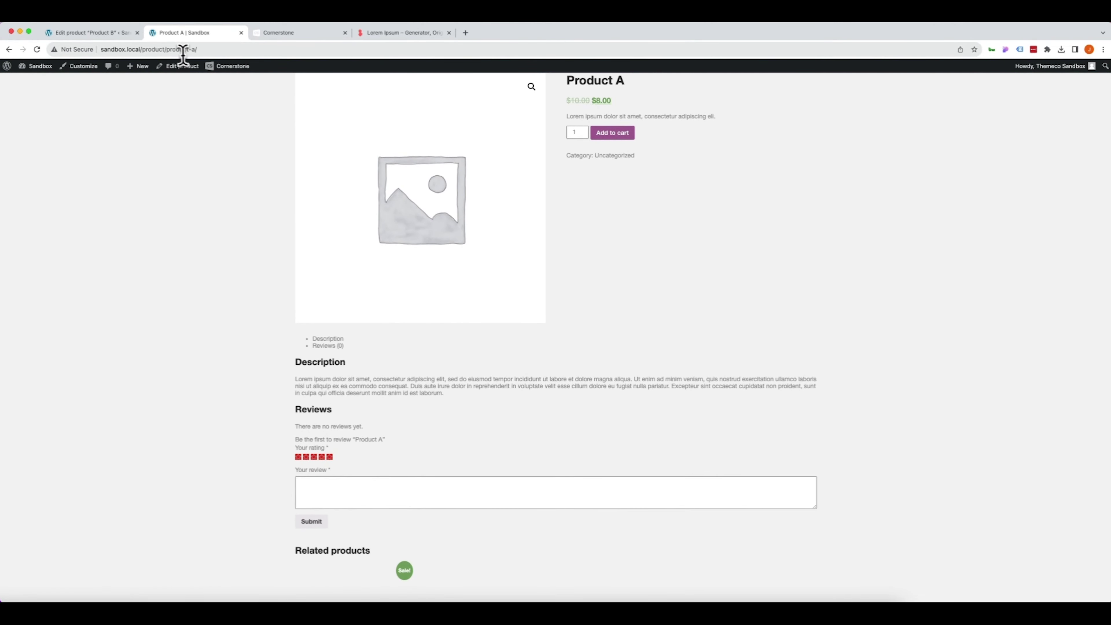
left_click_drag(166, 49, 236, 62)
type("shop")
key("Return")
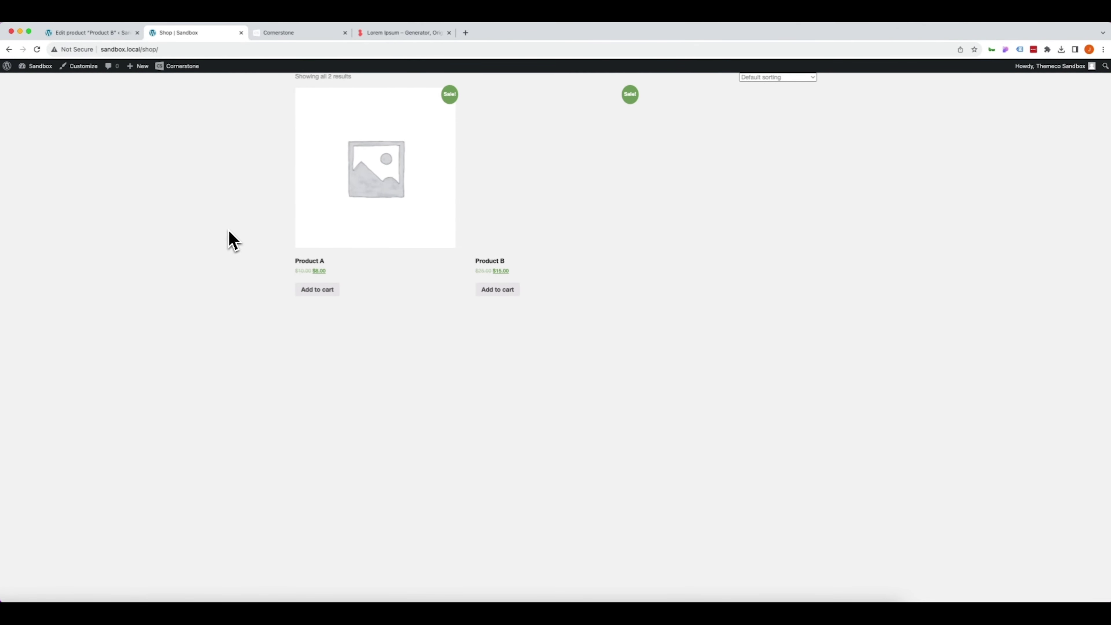
- Open the WordPress list of pages and look over the WooCommerce pages, including the Shop page
left_click(295, 37)
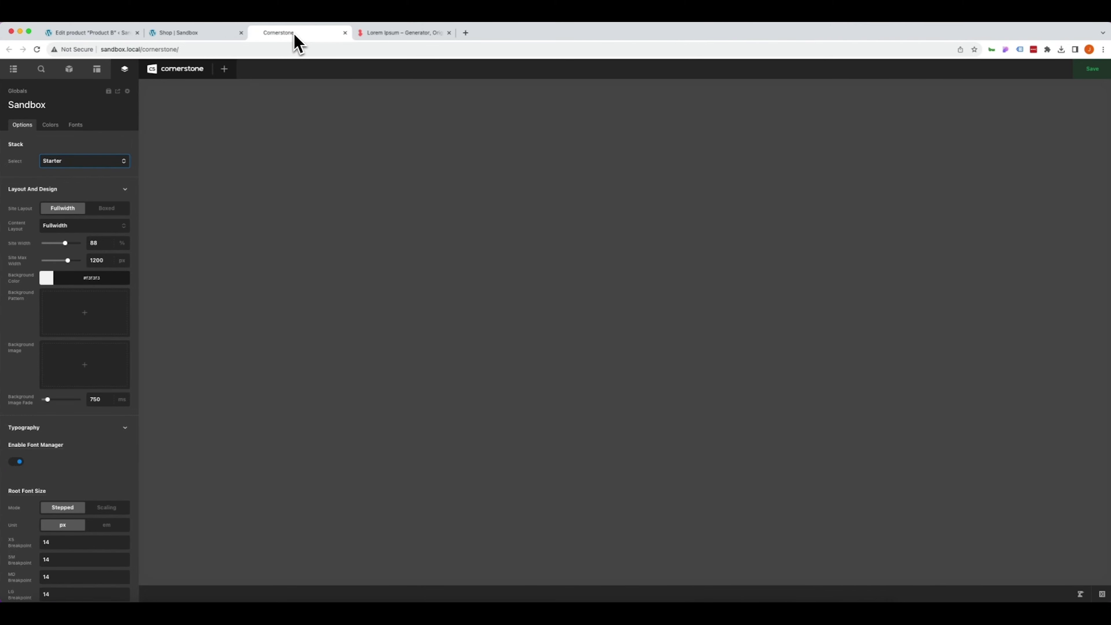
left_click(98, 33)
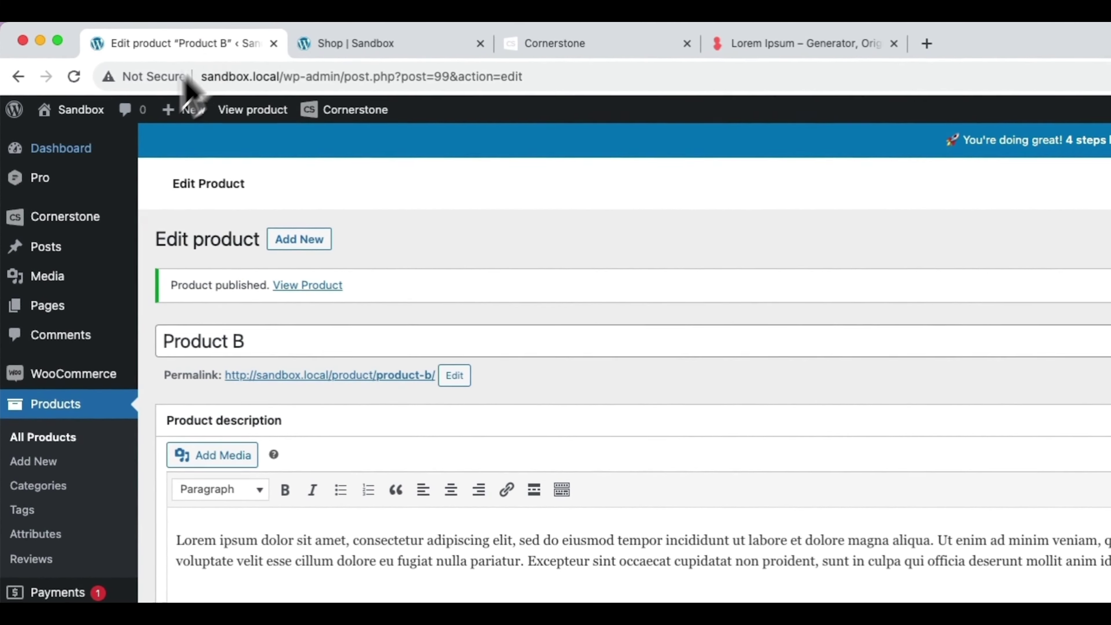
left_click(39, 307)
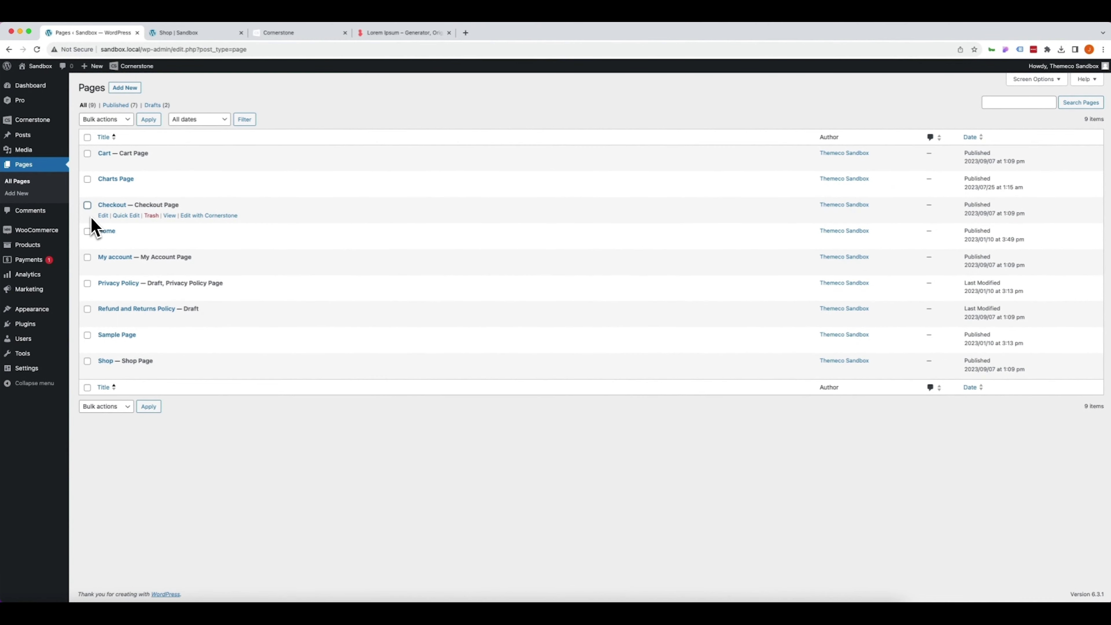
scroll(102, 364, "up", 5)
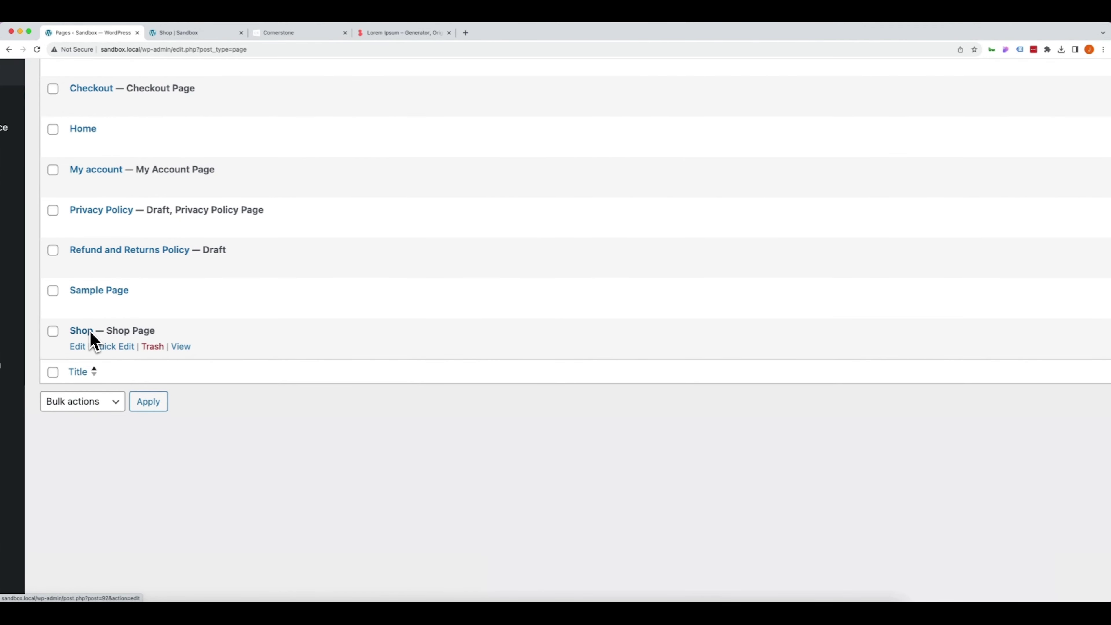
scroll(89, 332, "down", 5)
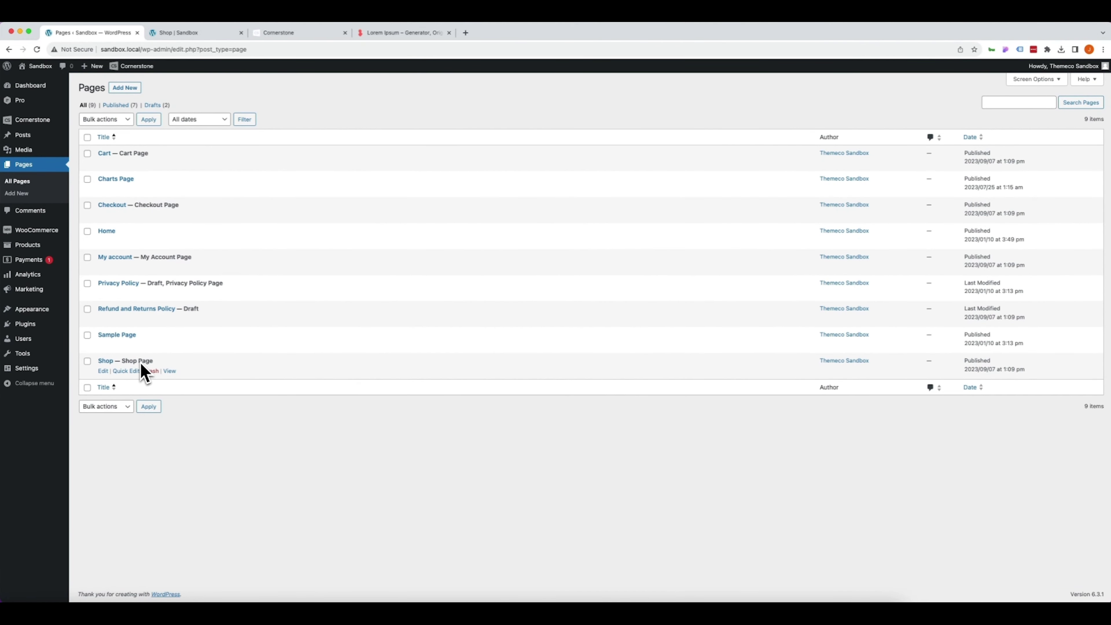
- Create a new blank WooCommerce Archive document in Cornerstone
left_click(271, 38)
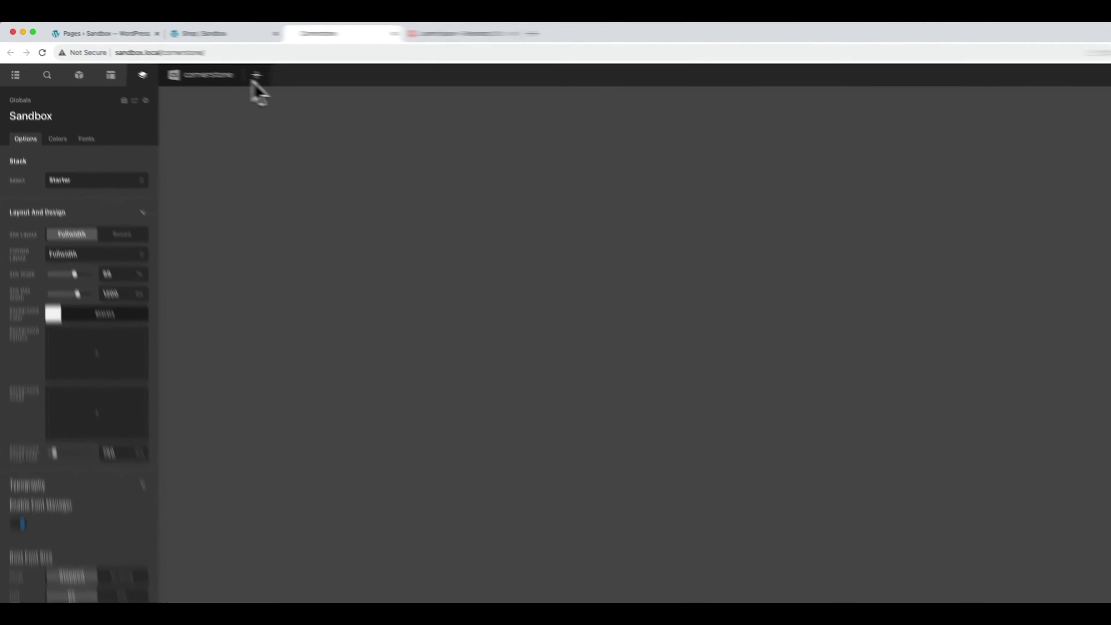
left_click(223, 69)
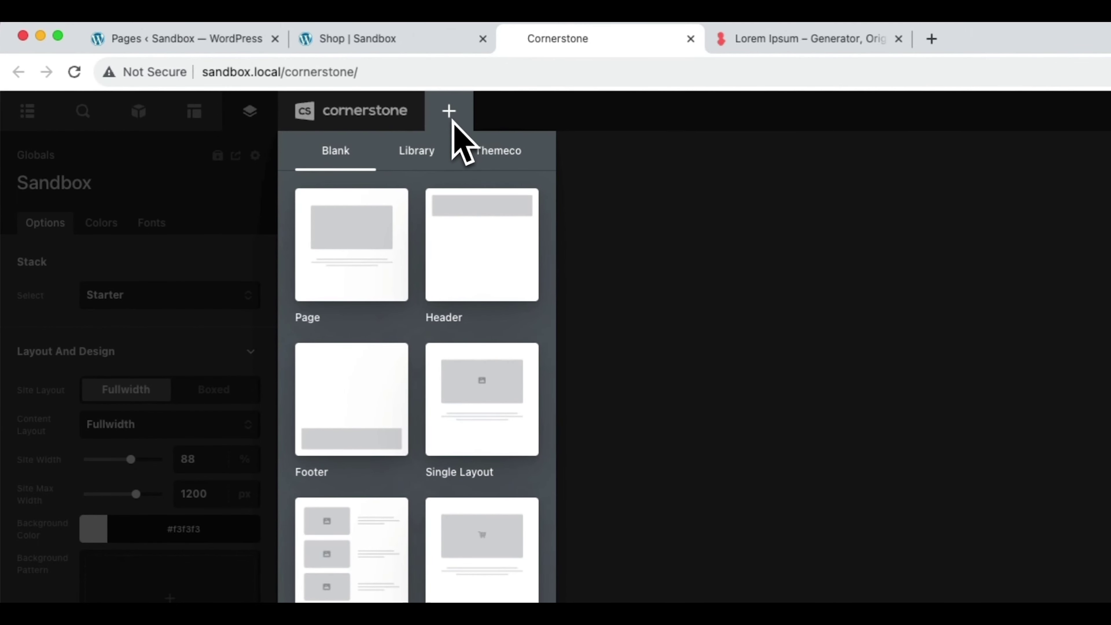
mouse_move(346, 540)
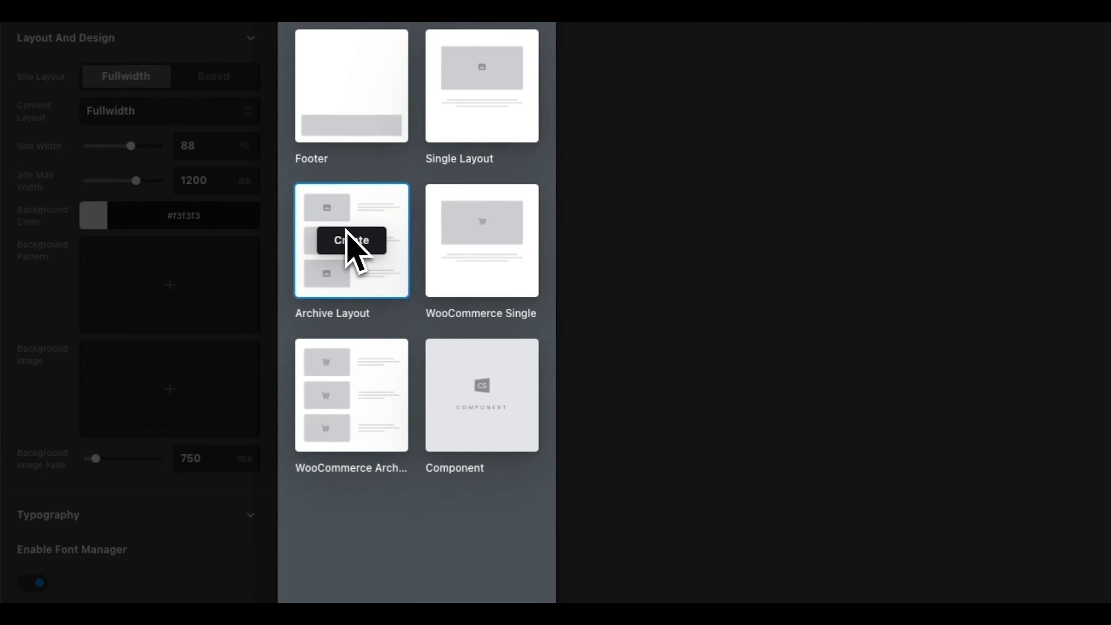
mouse_move(329, 424)
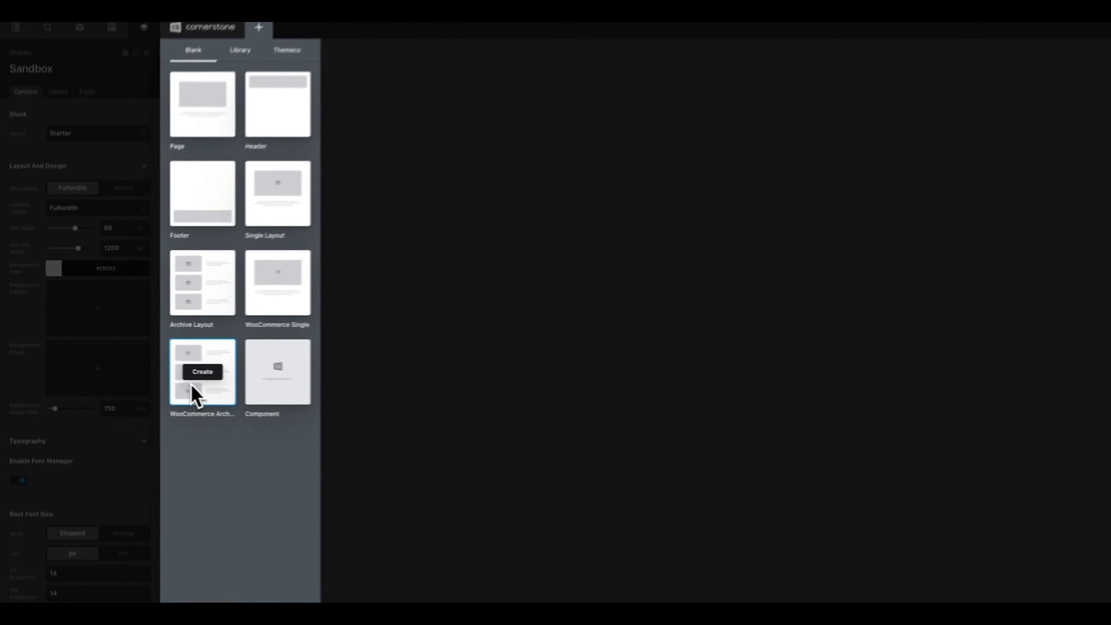
left_click(335, 404)
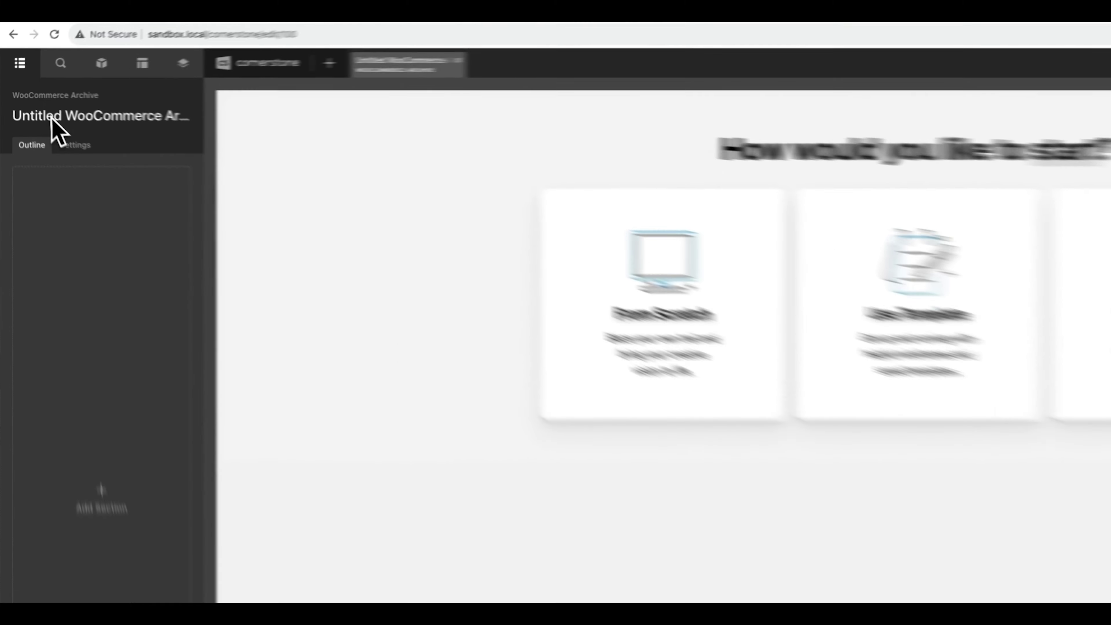
- Rename the new WooCommerce Archive document as Shop
left_click(34, 104)
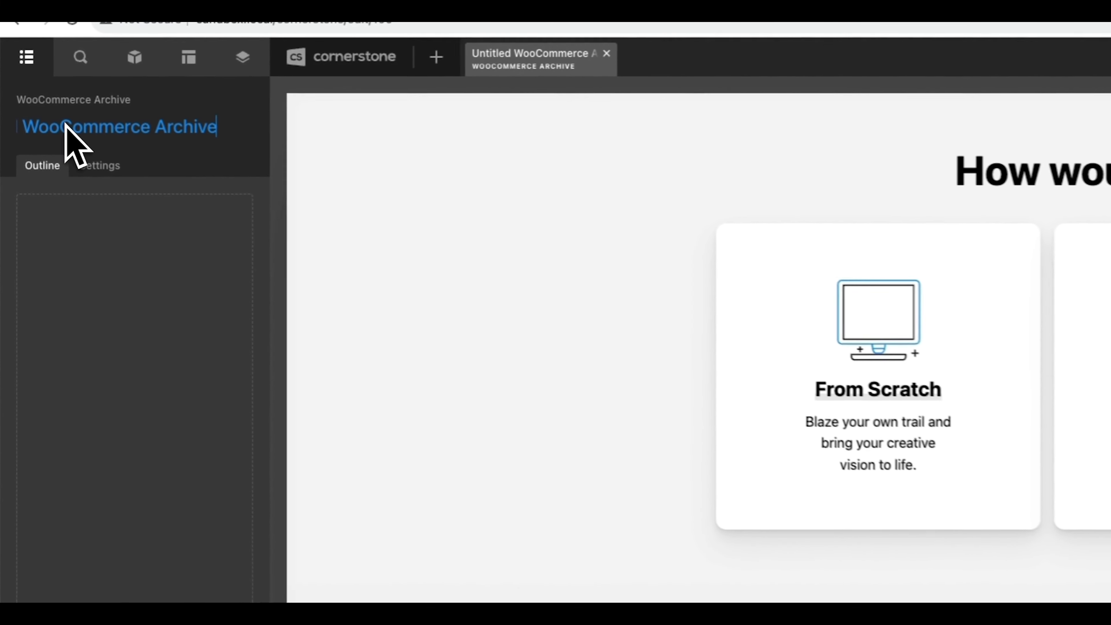
key("ctrl+a")
type("Shop")
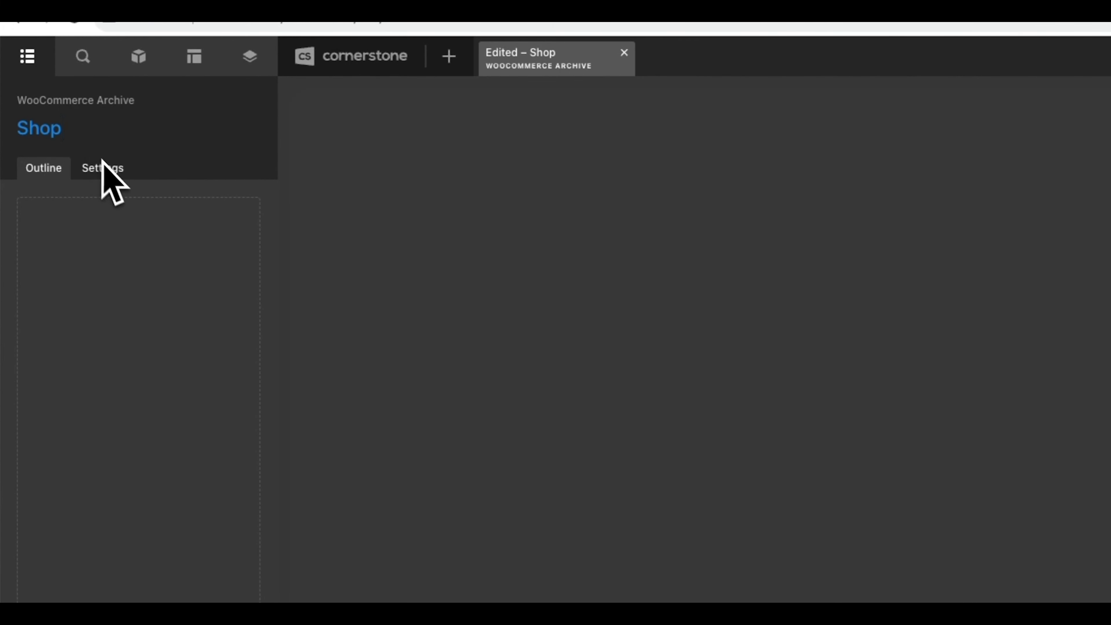
- Add an assignment condition group to the Shop archive with the condition Shop
left_click(105, 168)
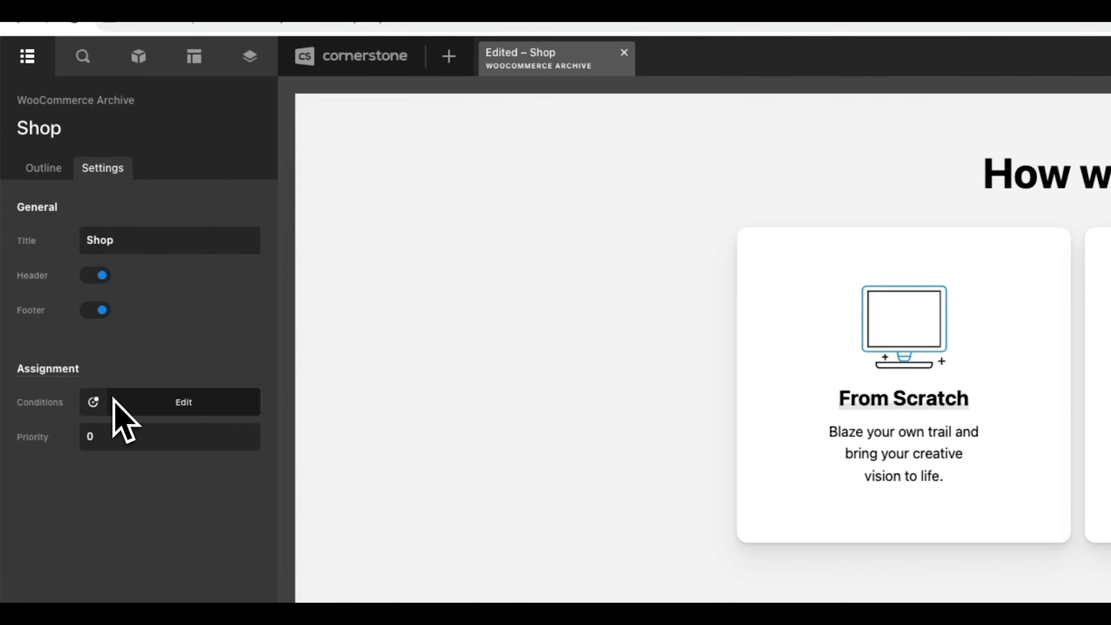
left_click(114, 401)
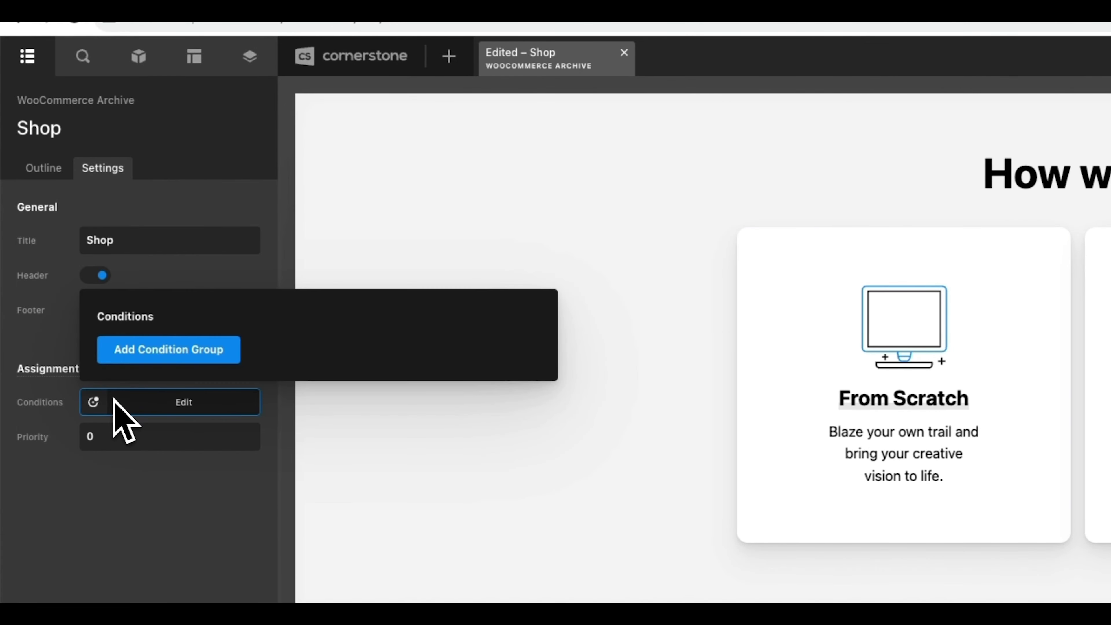
left_click(138, 357)
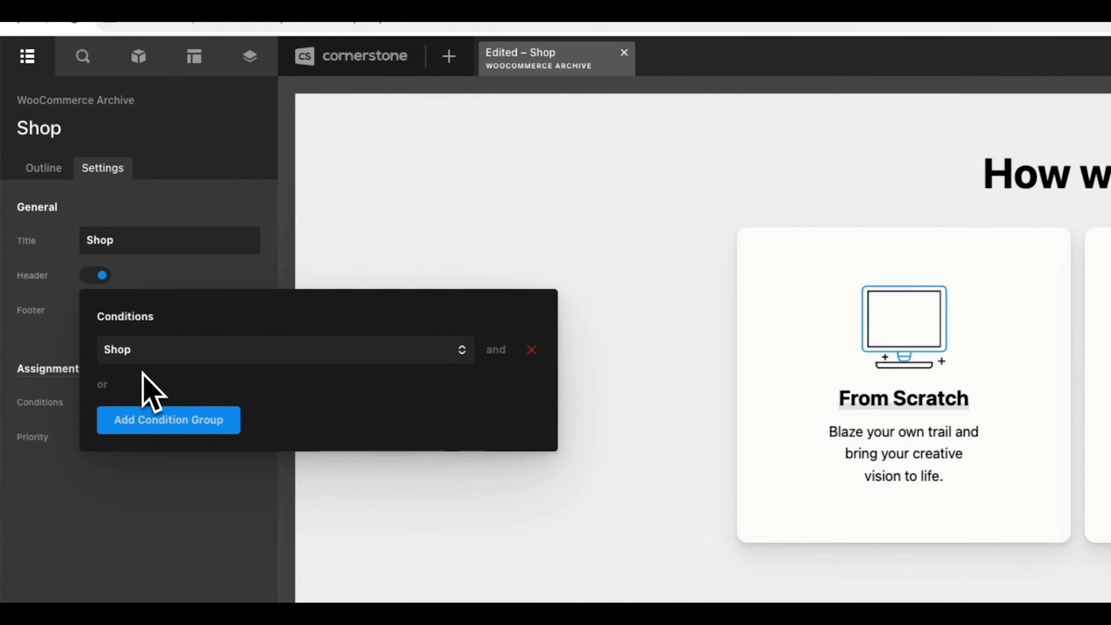
left_click(136, 354)
left_click(188, 346)
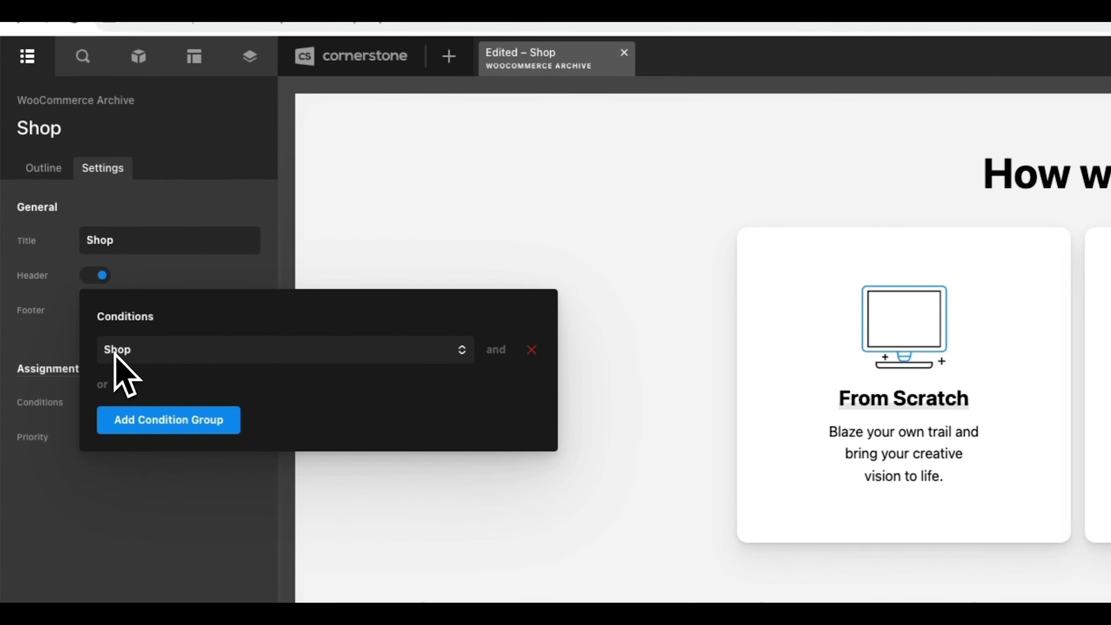
left_click(162, 502)
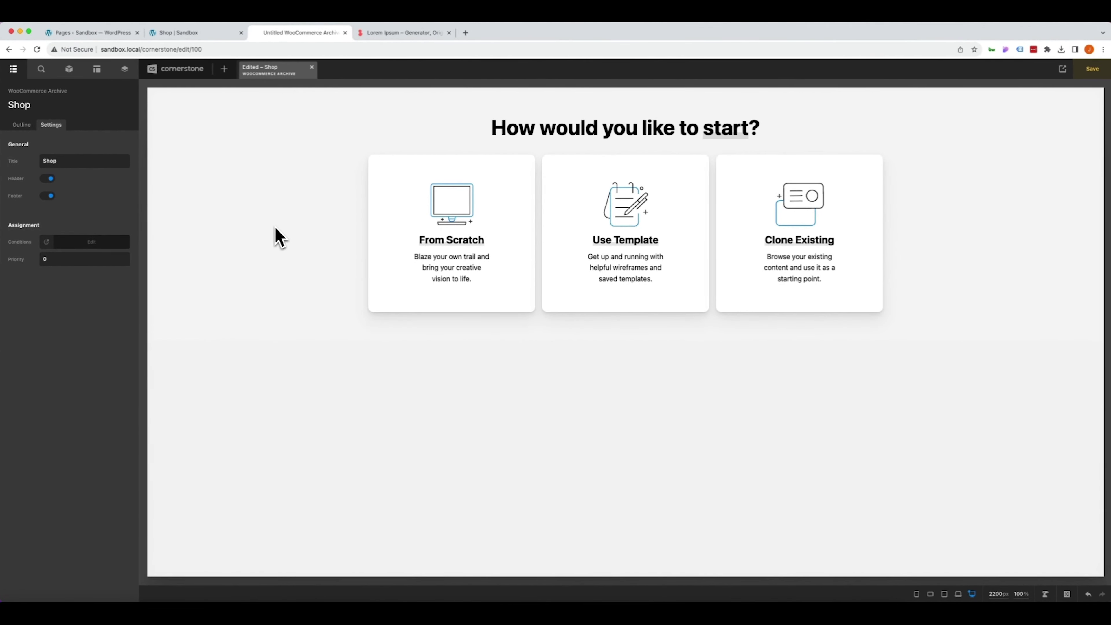
- Set the archive's preview URL to Shop and close the preview options
left_click(1063, 74)
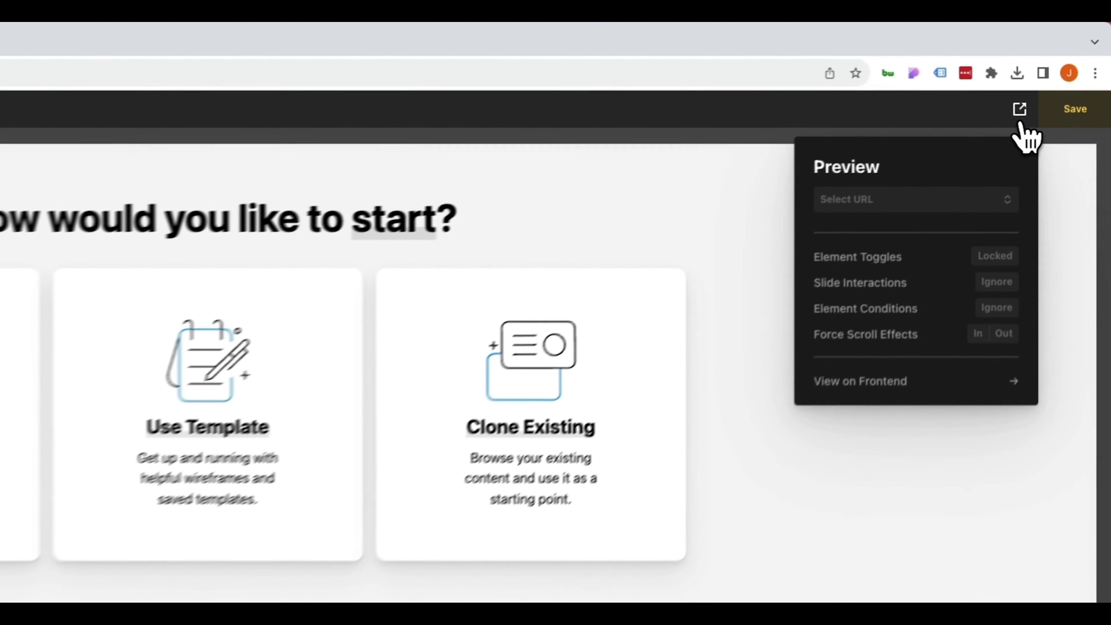
left_click(927, 198)
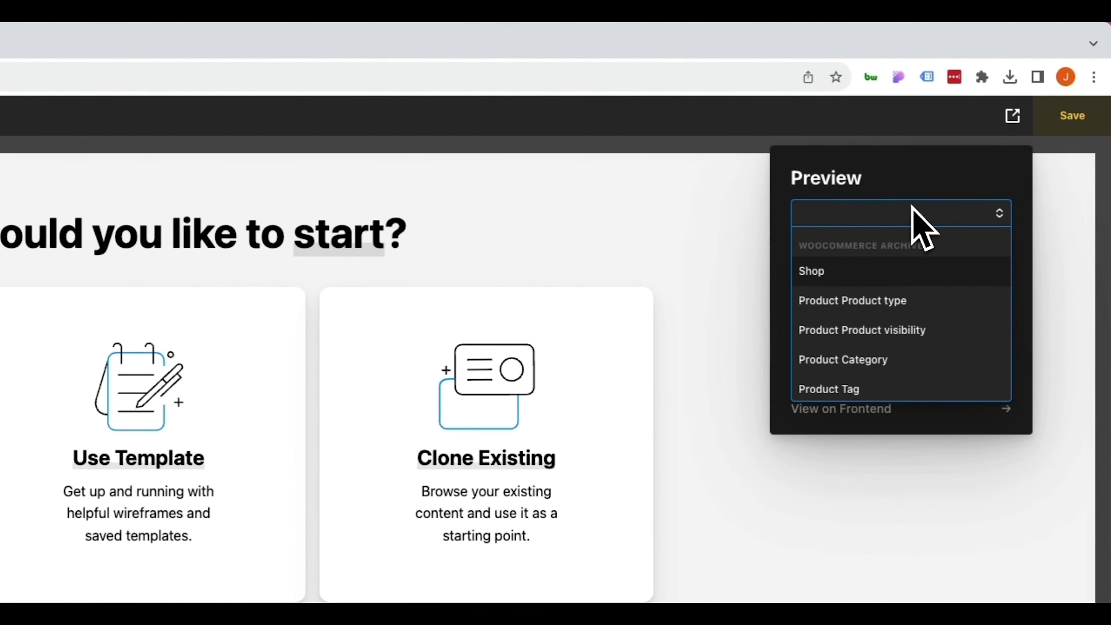
left_click(819, 275)
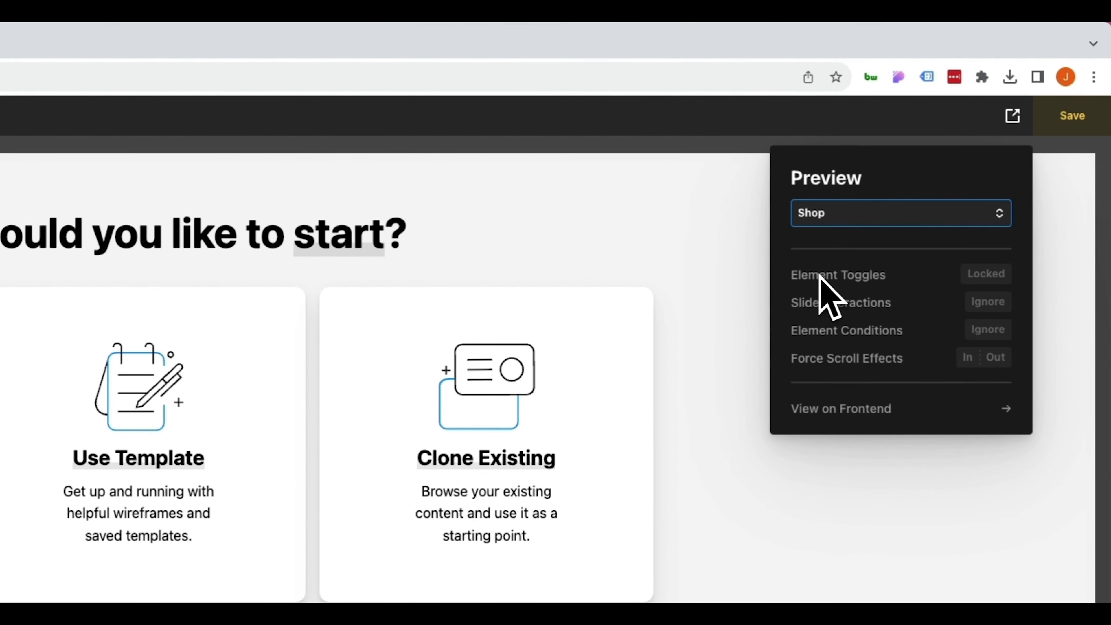
left_click(1008, 117)
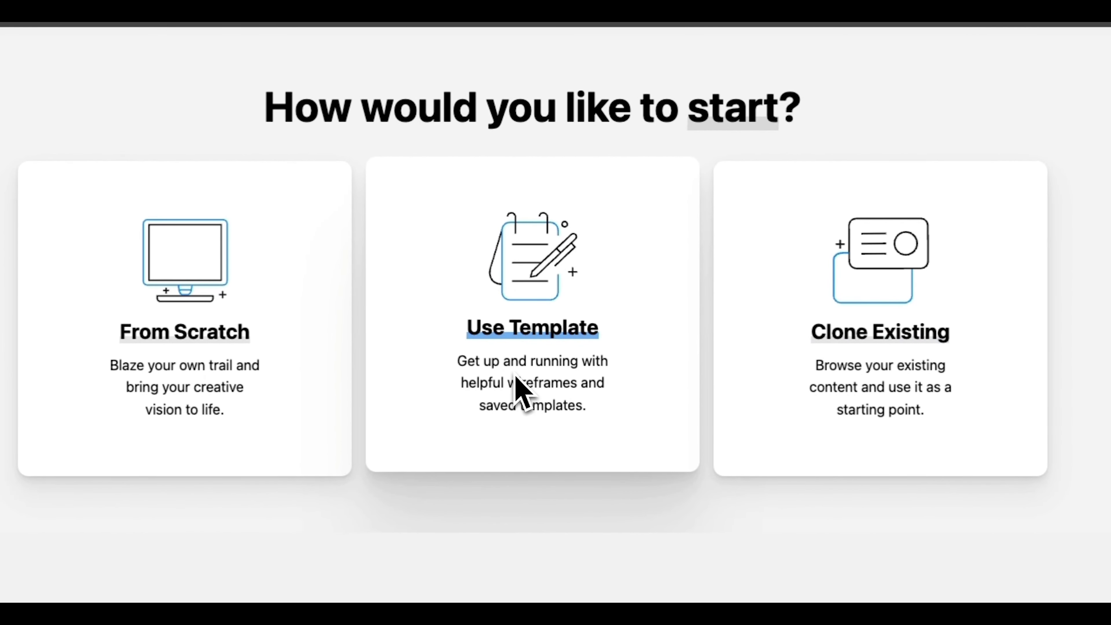
- Start the Shop archive from a template by adding the Classic Light WooCommerce archive
left_click(485, 385)
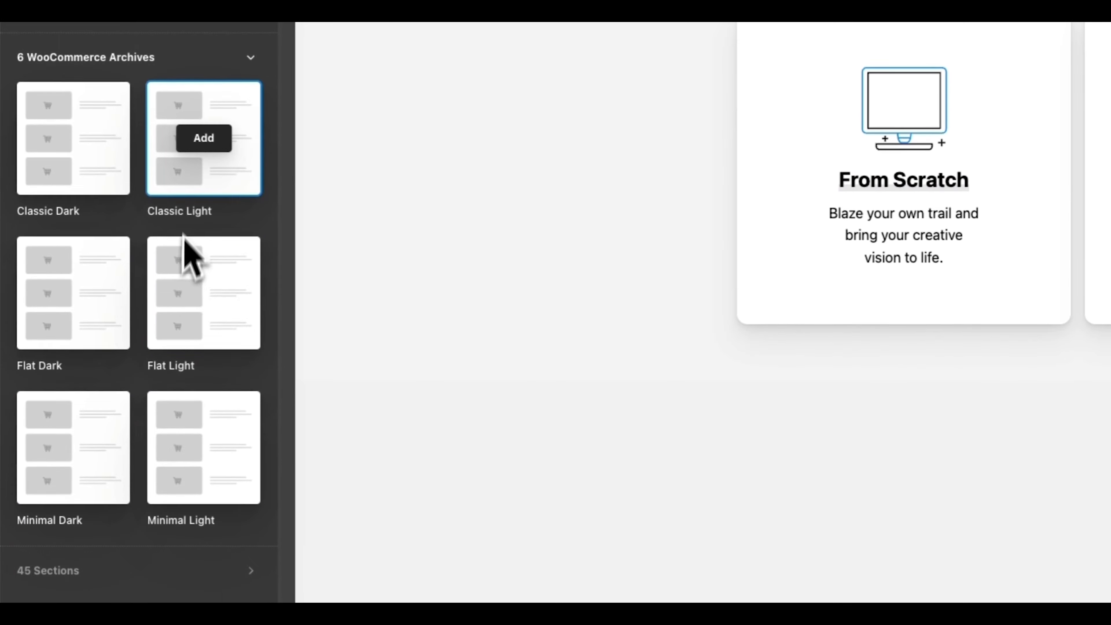
left_click(206, 149)
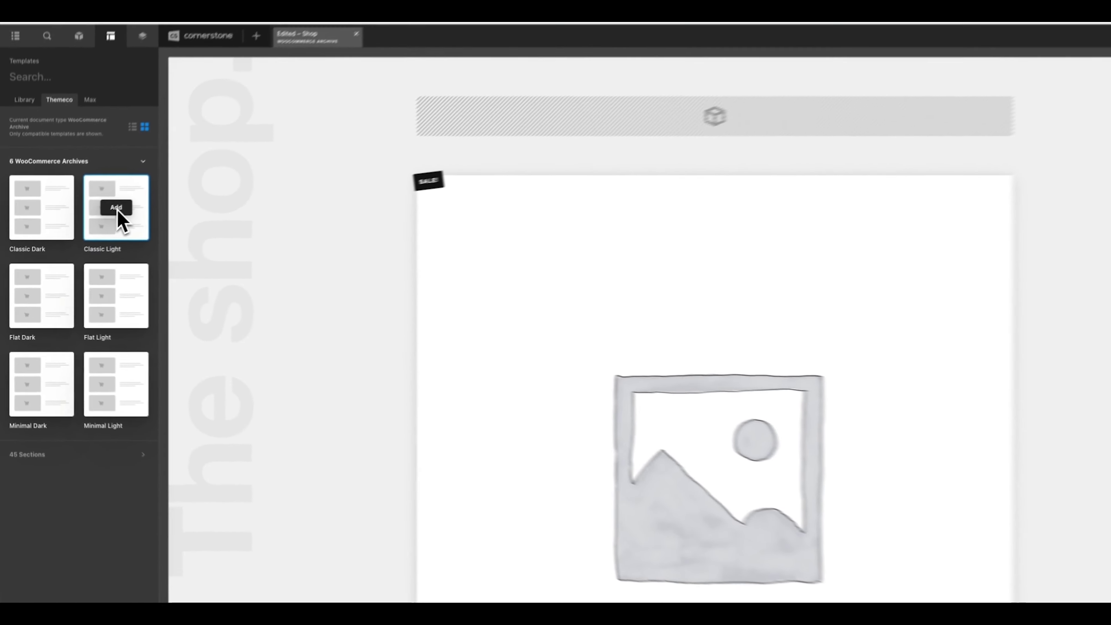
scroll(394, 238, "down", 5)
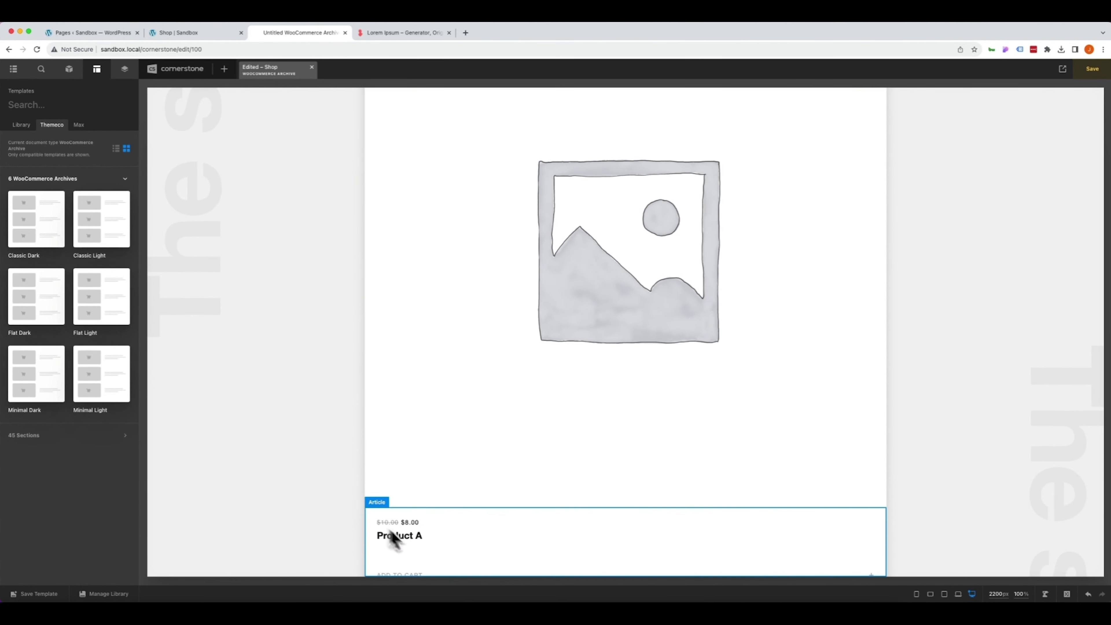
scroll(321, 444, "up", 5)
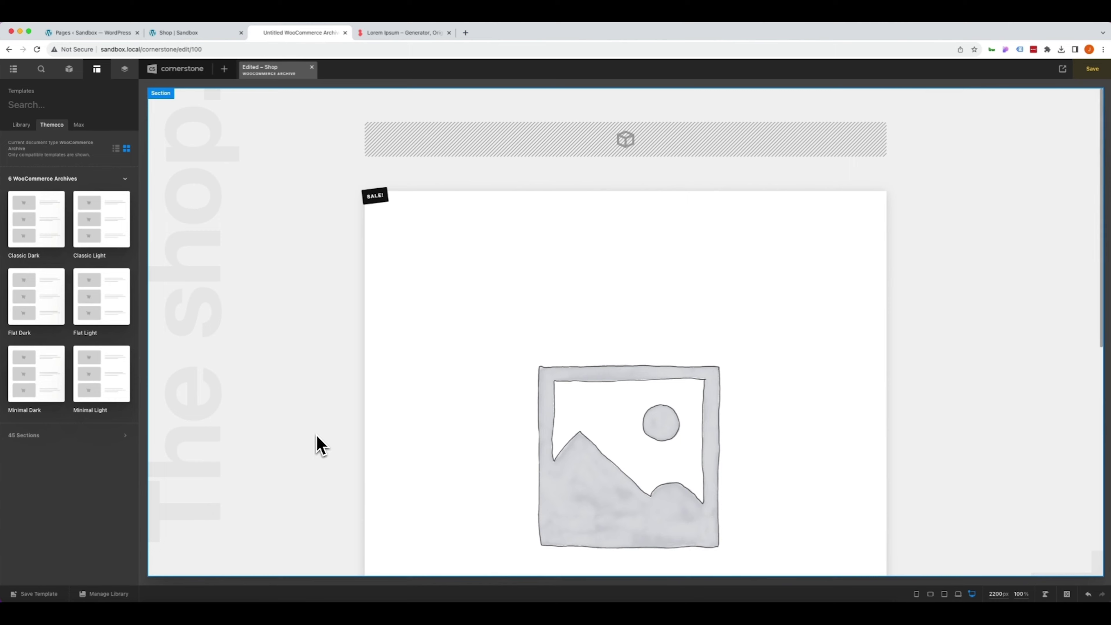
- Delete the whole section that came with the Classic Light template
left_click(321, 444)
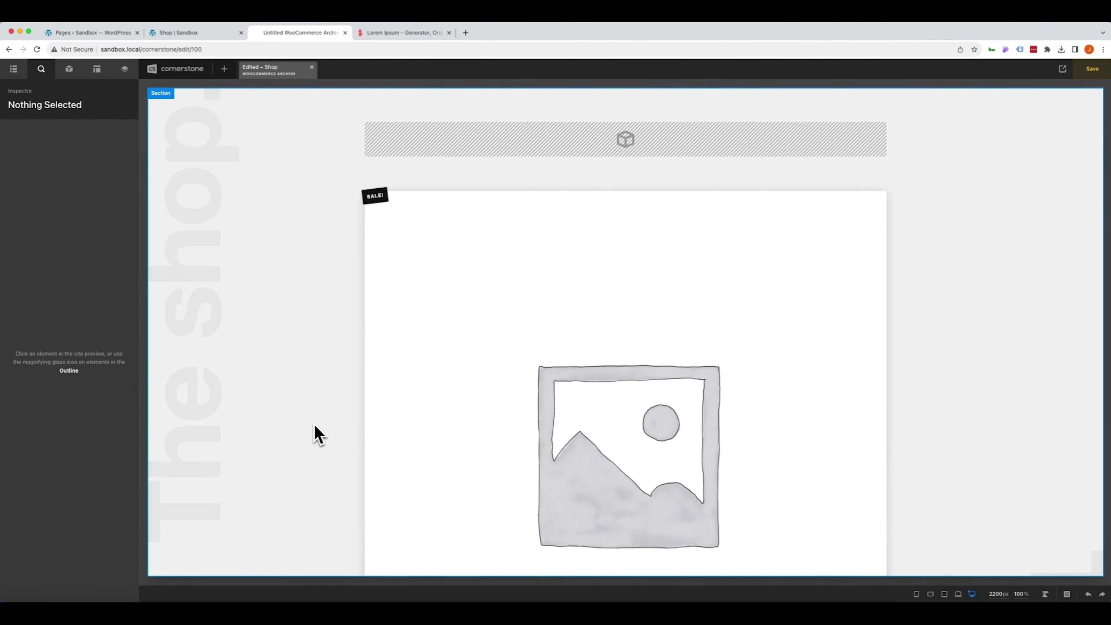
left_click(316, 429)
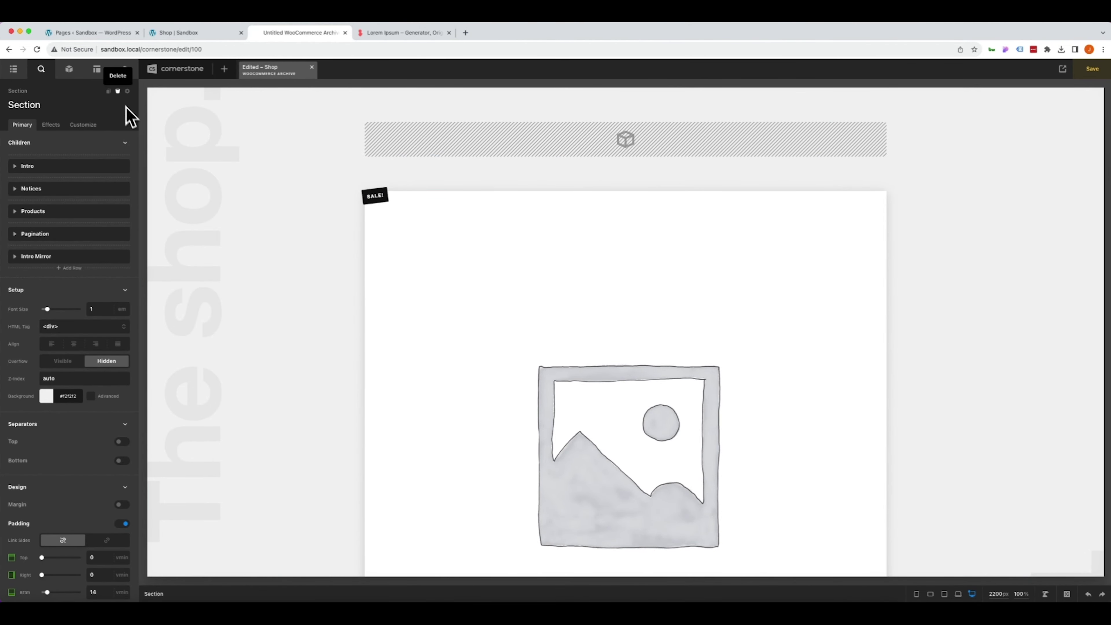
left_click(118, 92)
- Start the archive from scratch with a four-column row and delete columns 2, 3 and 4
left_click(503, 232)
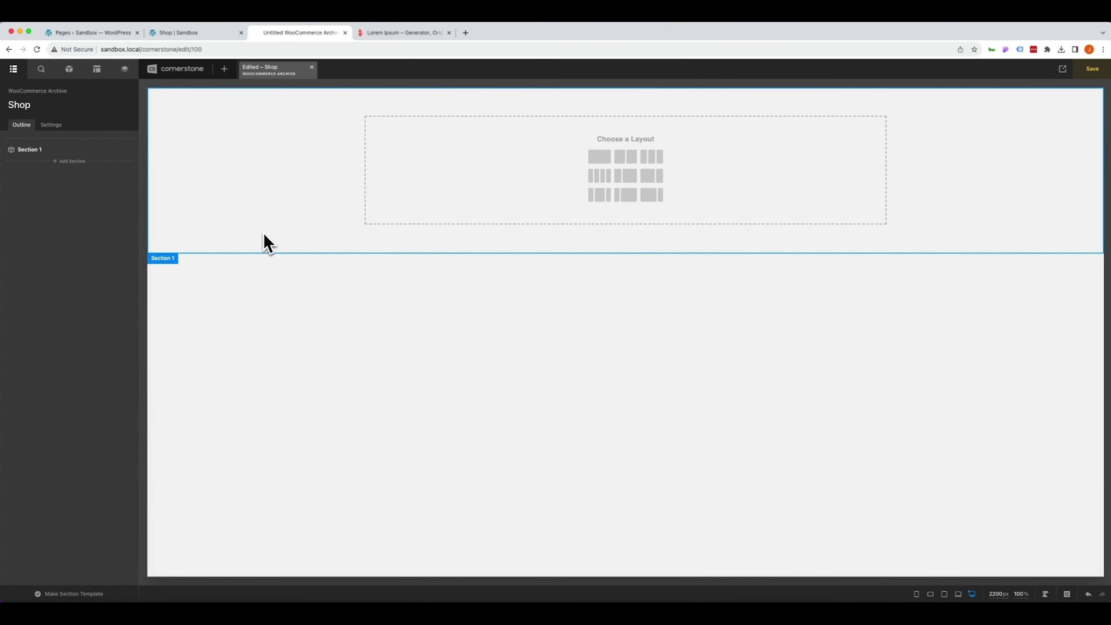
left_click(603, 180)
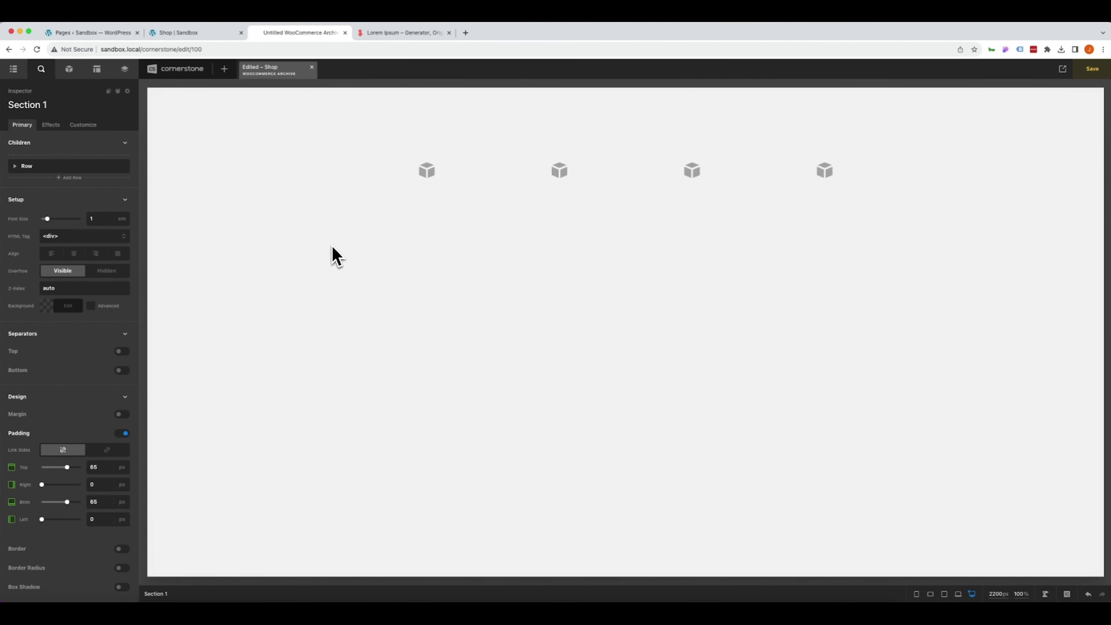
left_click(484, 227)
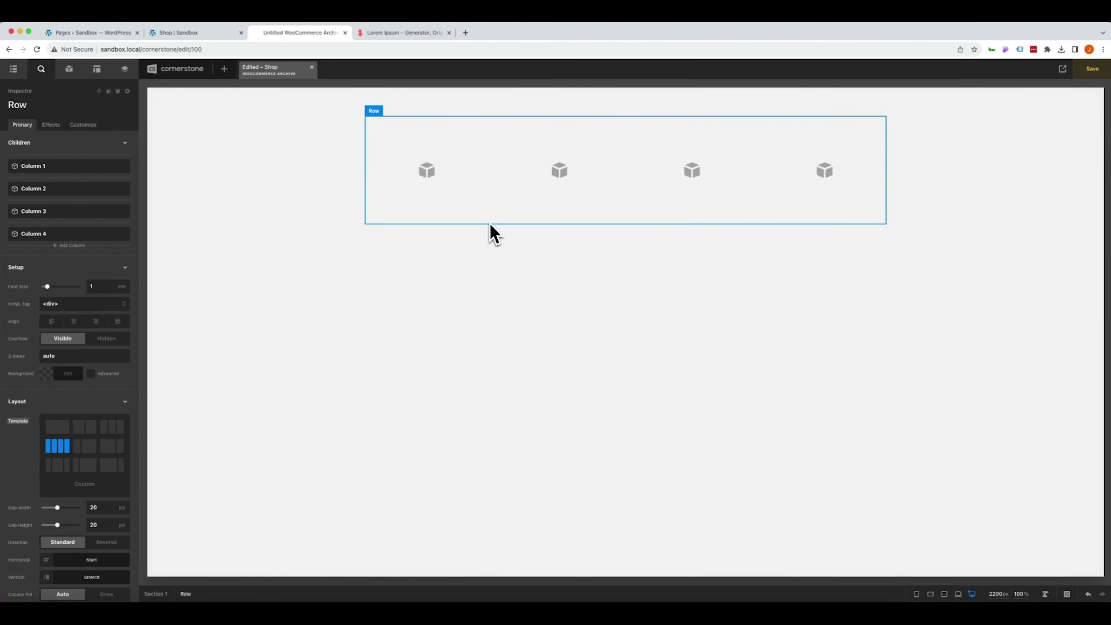
left_click(122, 189)
left_click(122, 188)
left_click(122, 189)
left_click(124, 199)
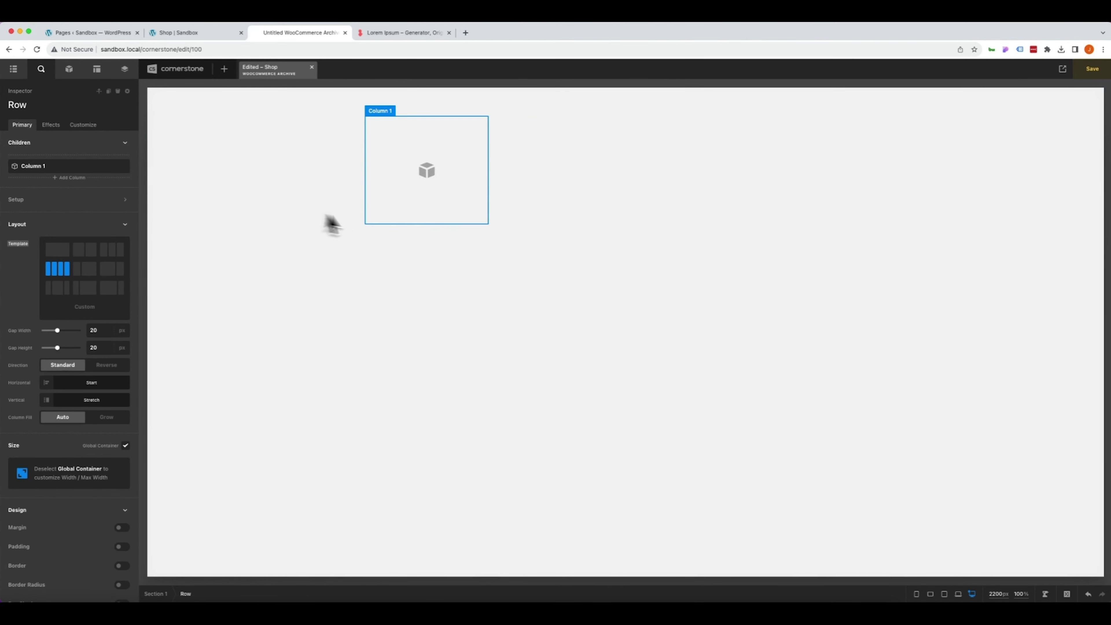
- Enable Looper Consumer on the row's remaining column
left_click(384, 212)
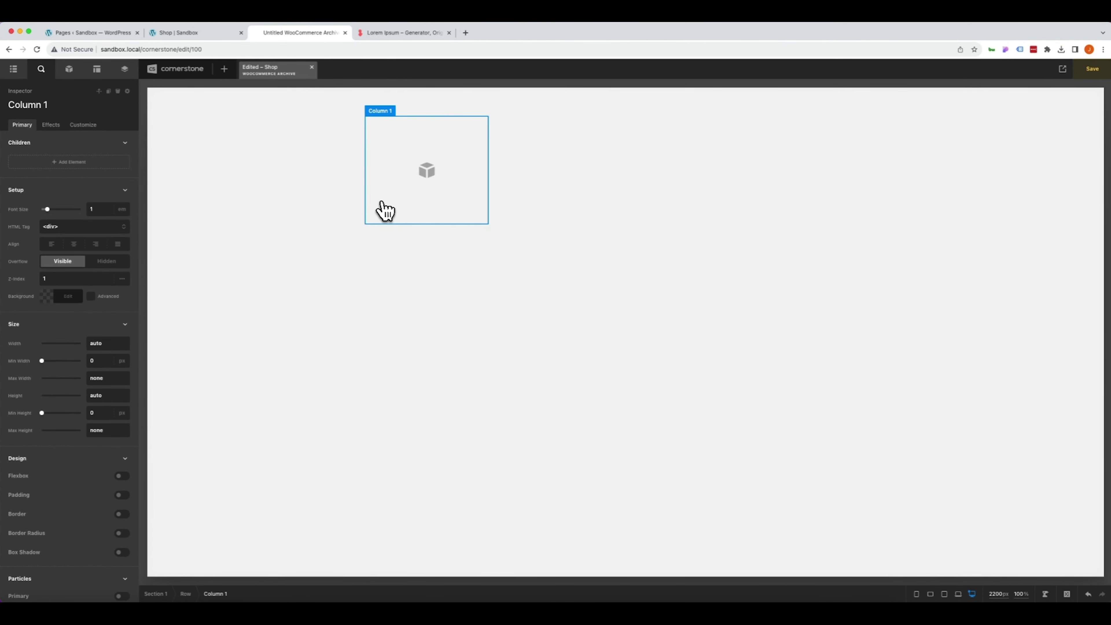
left_click(85, 126)
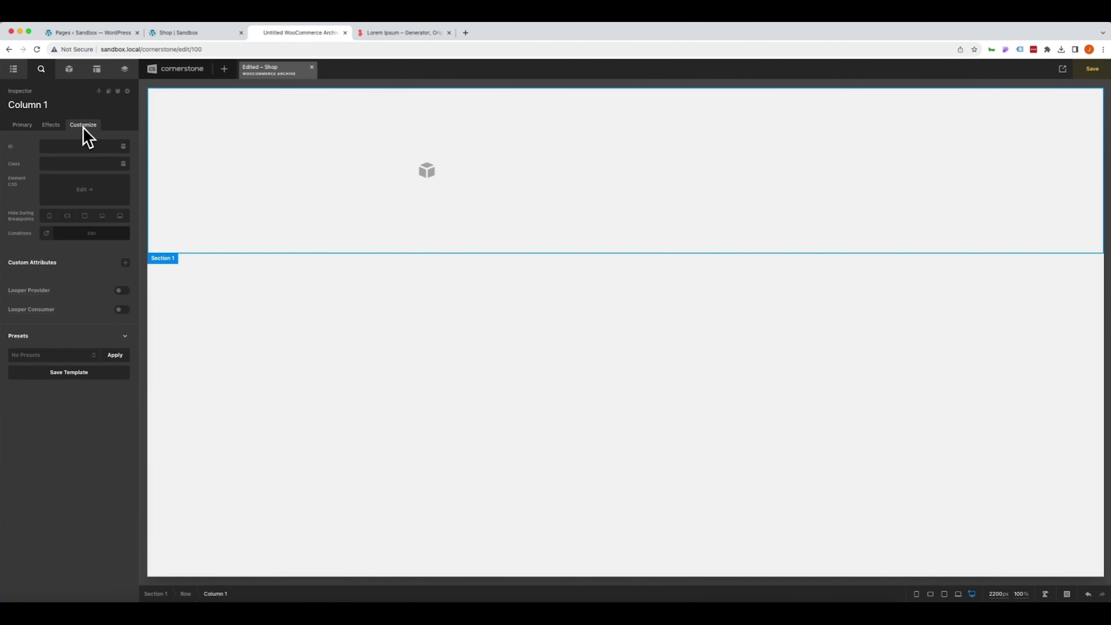
left_click(123, 309)
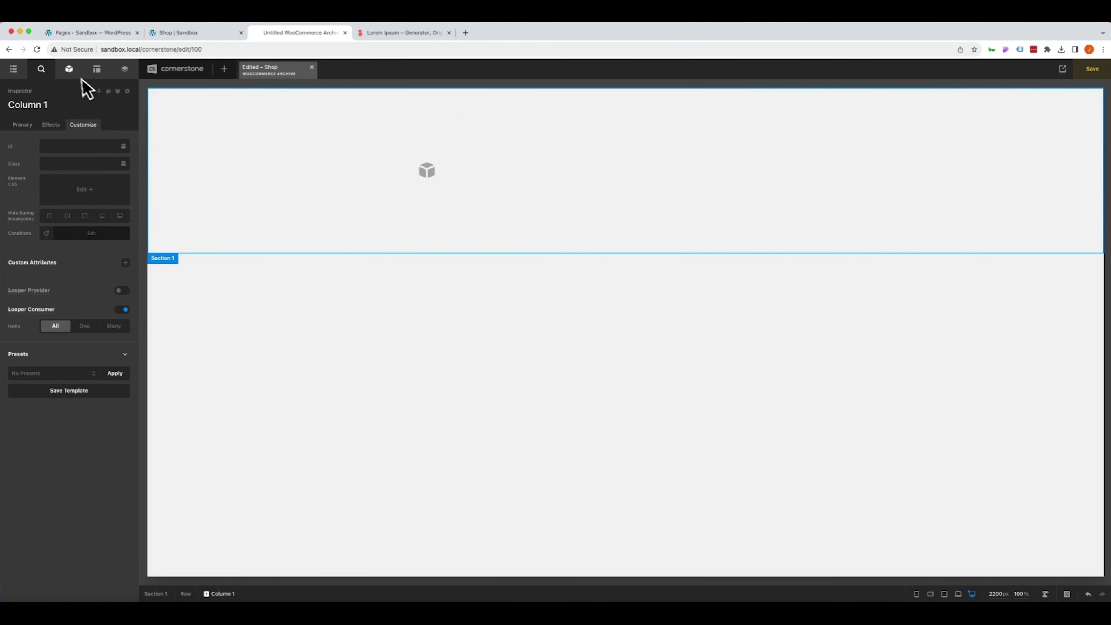
- Add a Div element inside Column 1 and duplicate it
left_click(71, 73)
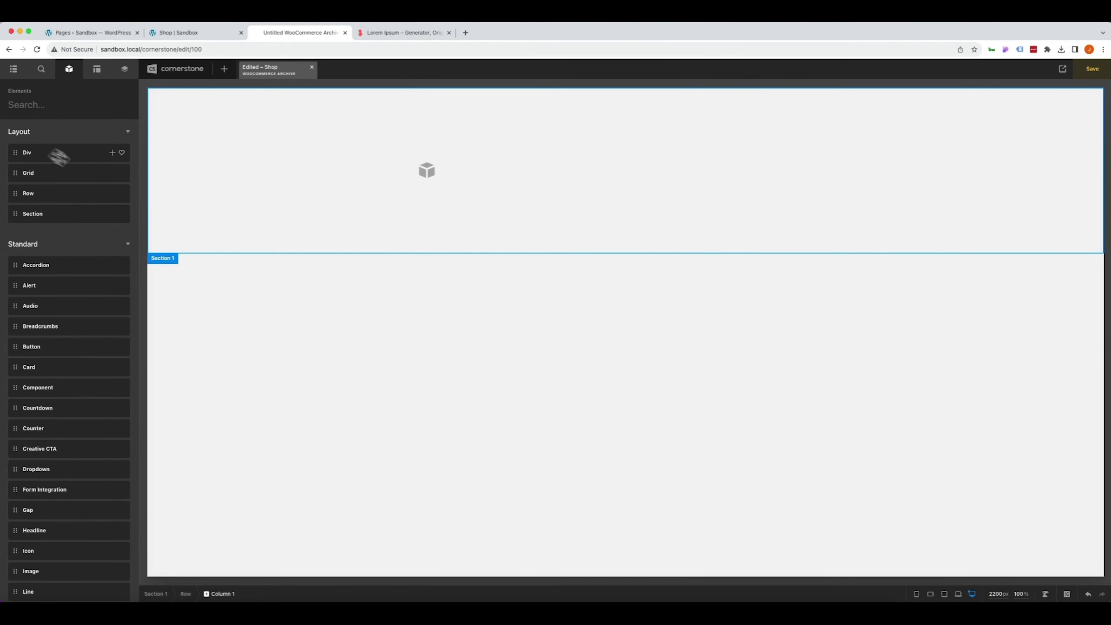
left_click_drag(59, 152, 416, 171)
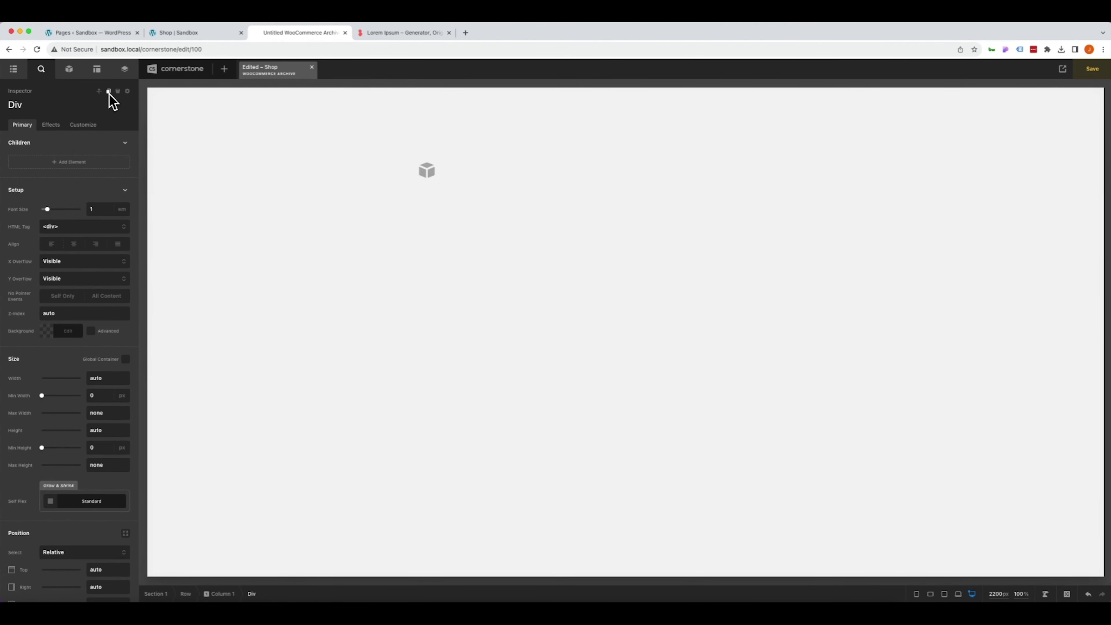
left_click_drag(107, 92, 400, 243)
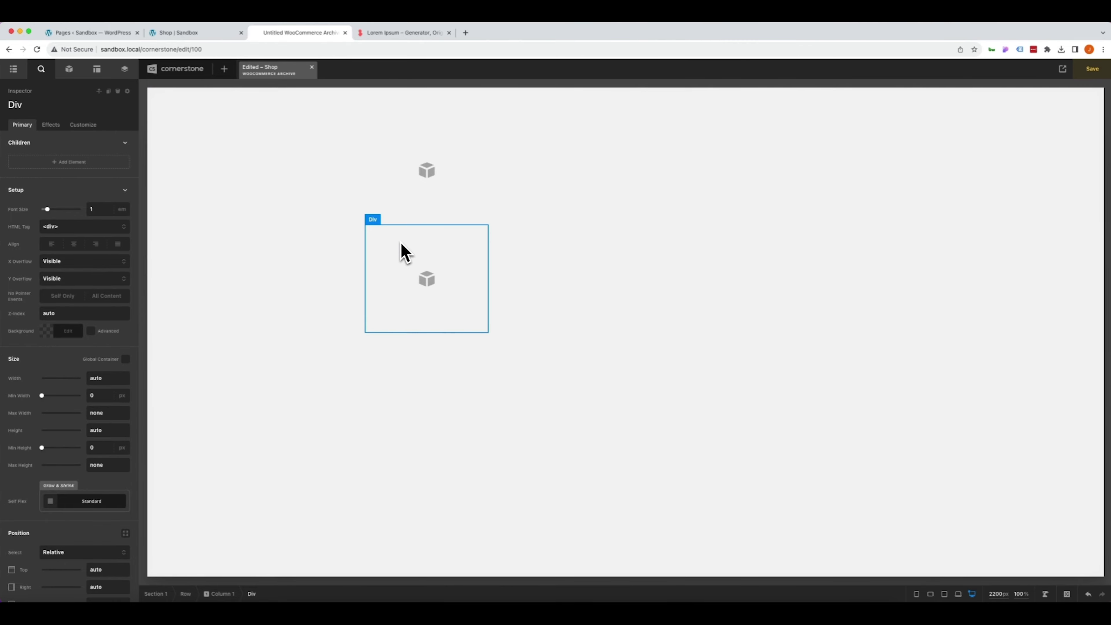
- Set the minimum height of the upper Div in Column 1 to 350 px
left_click(402, 198)
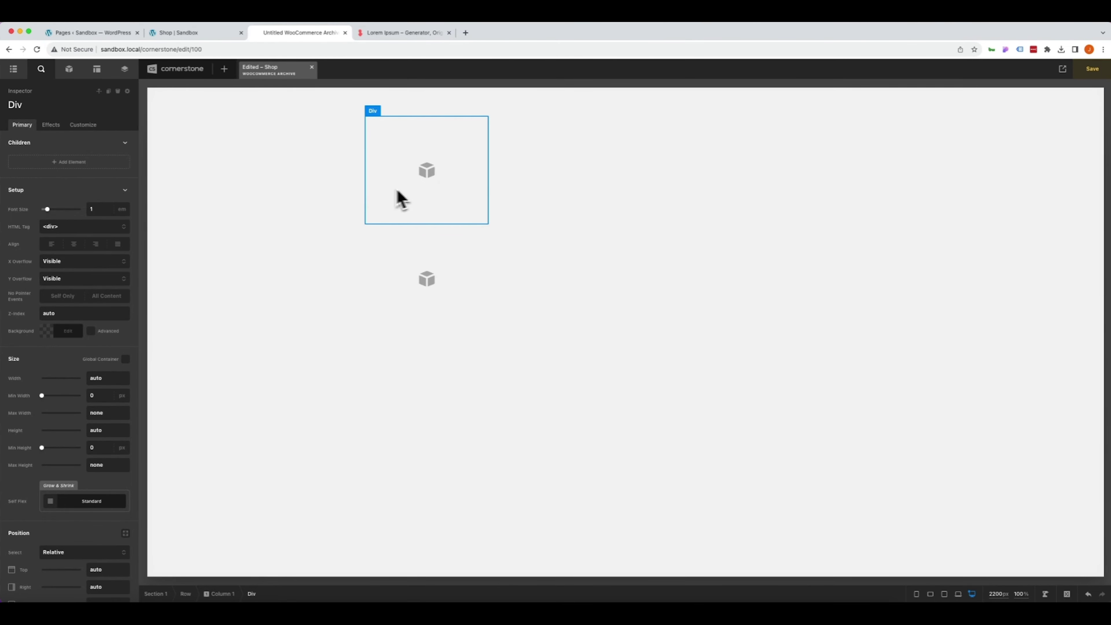
left_click(95, 447)
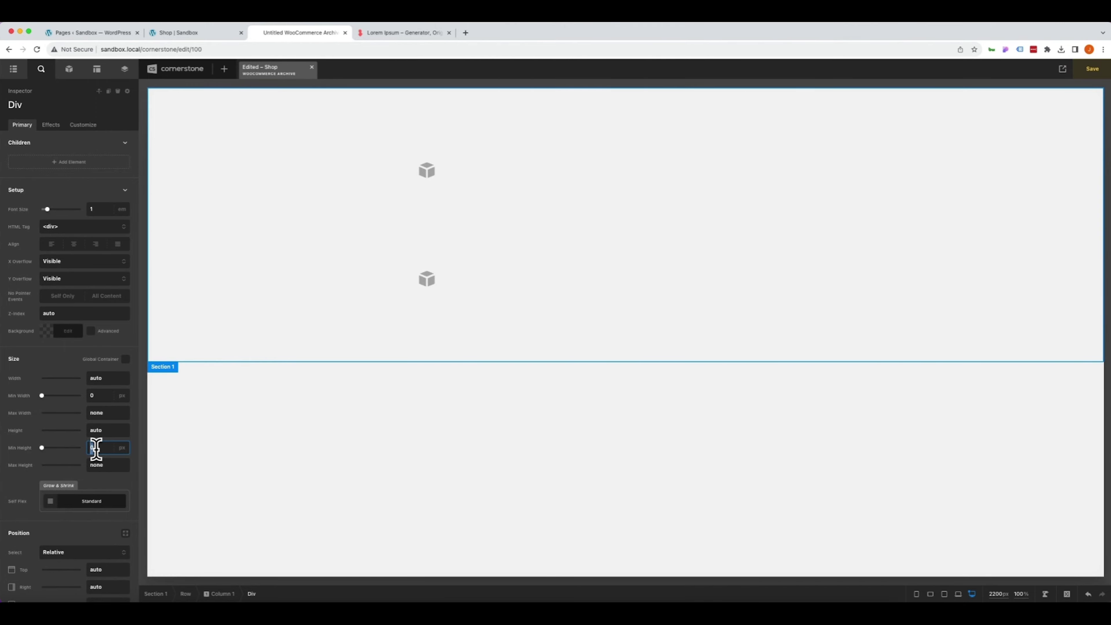
type("350")
- Enable the upper Div's advanced background and make its lower layer an <img/> element using the post's dynamic Featured Image
scroll(35, 451, "down", 1)
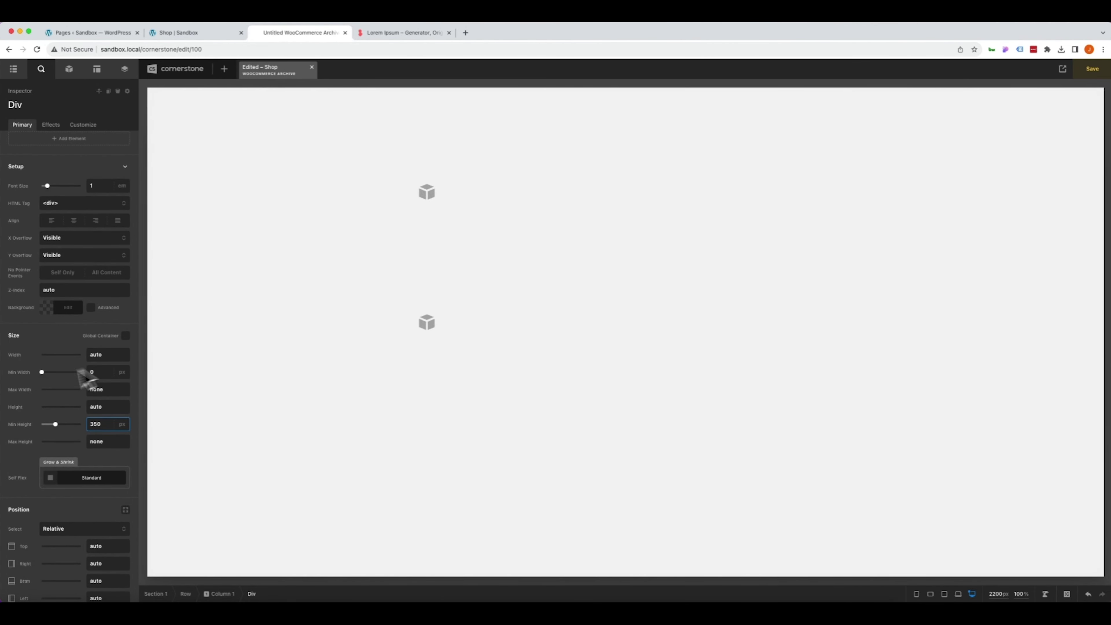
scroll(85, 379, "down", 1)
left_click(91, 283)
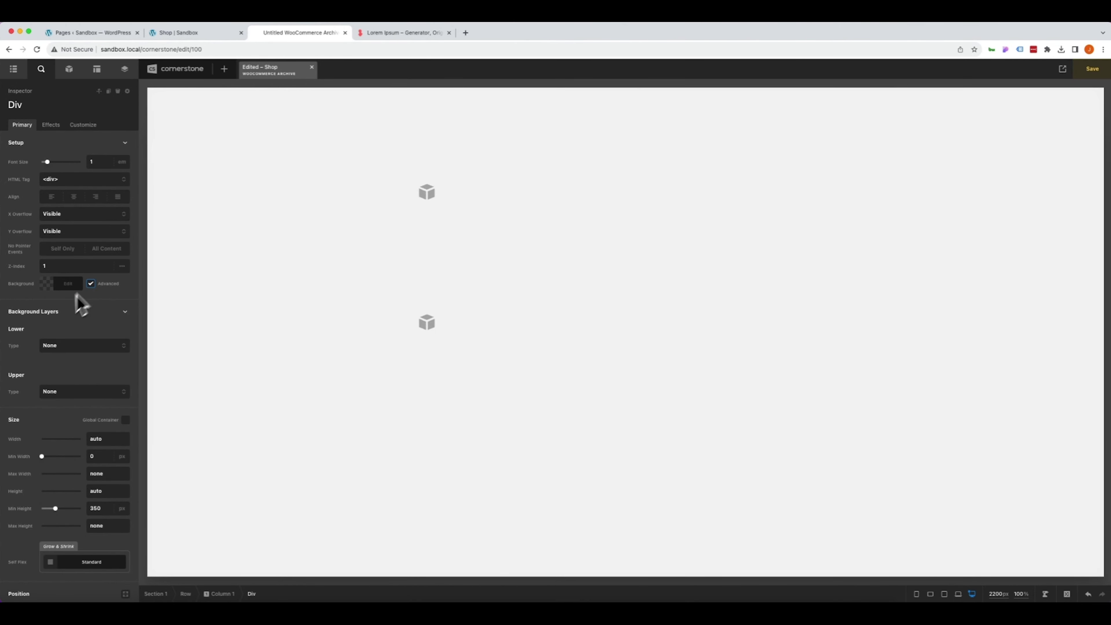
left_click(66, 345)
left_click(60, 378)
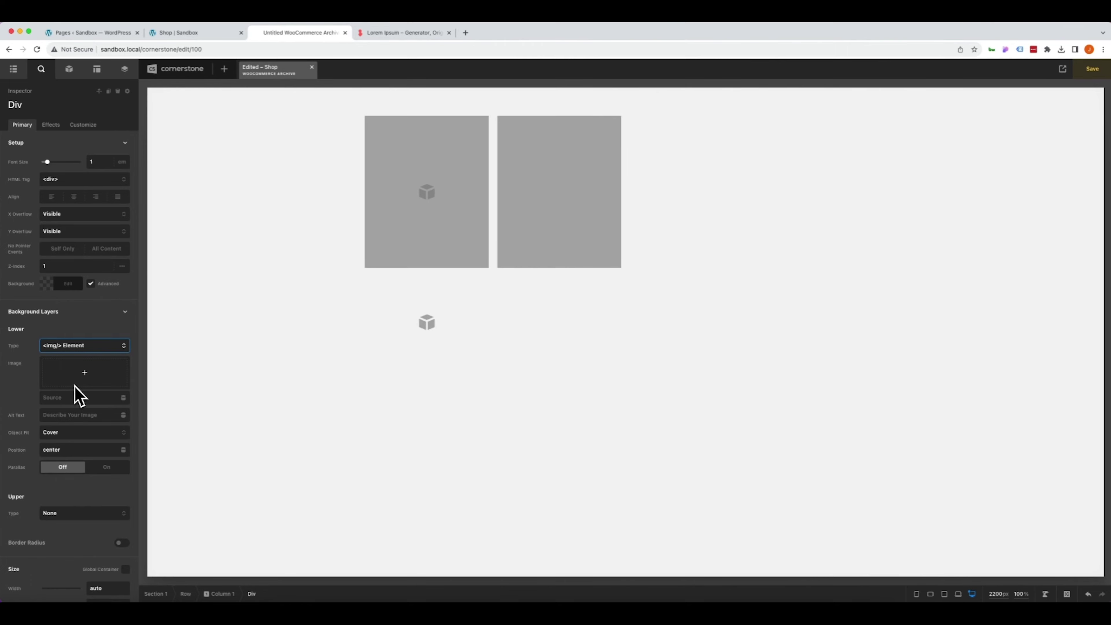
left_click(123, 398)
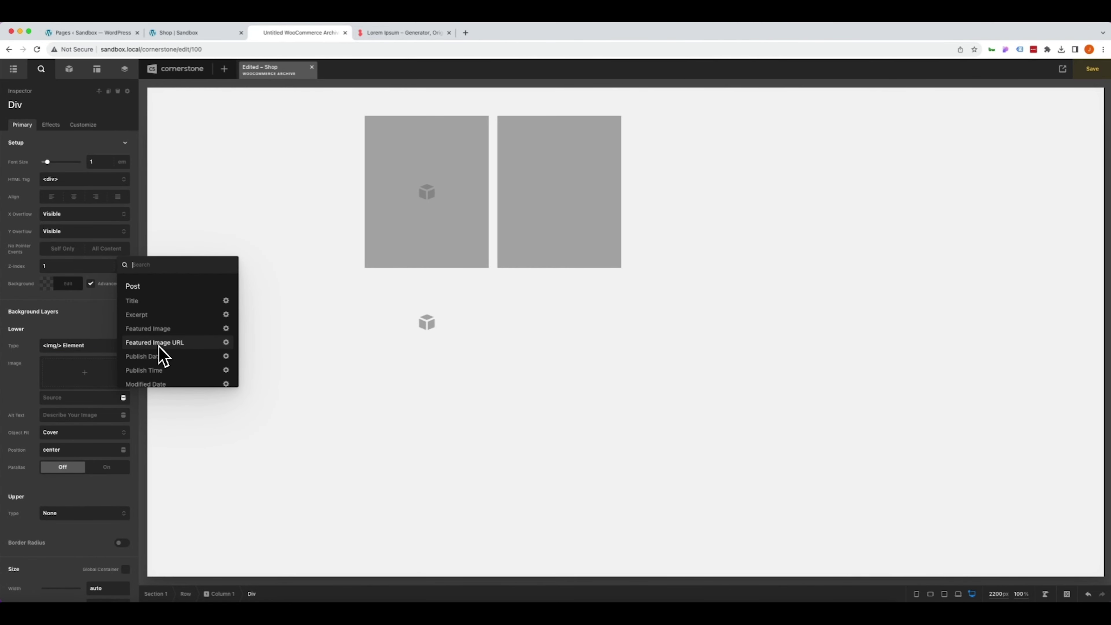
left_click(160, 328)
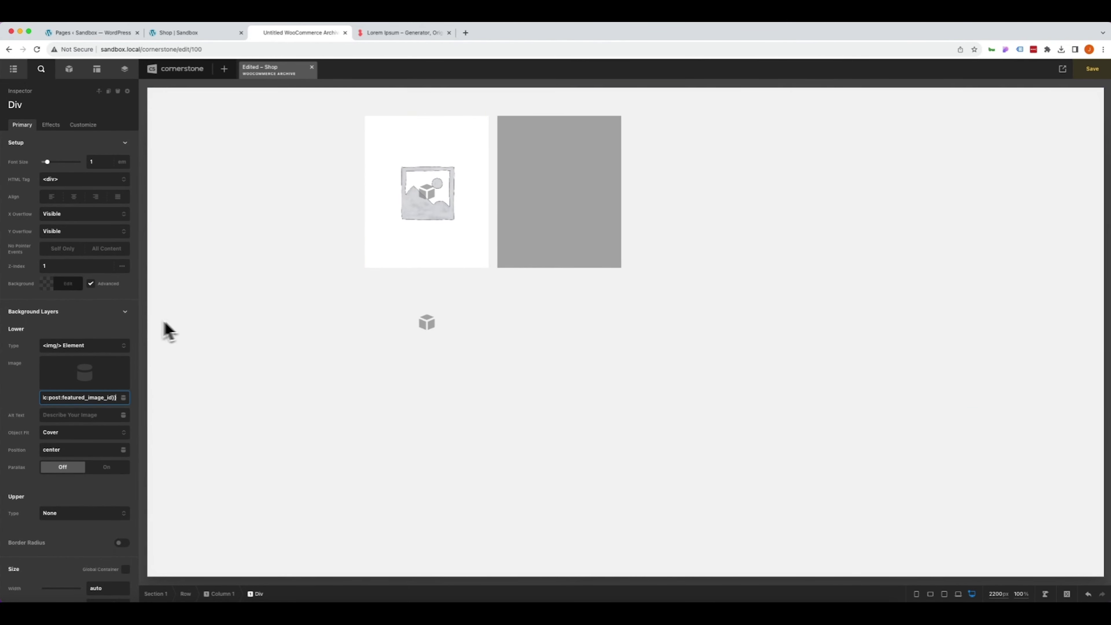
- Set the background image's alt text to the dynamic post title followed by "featured image"
left_click(123, 415)
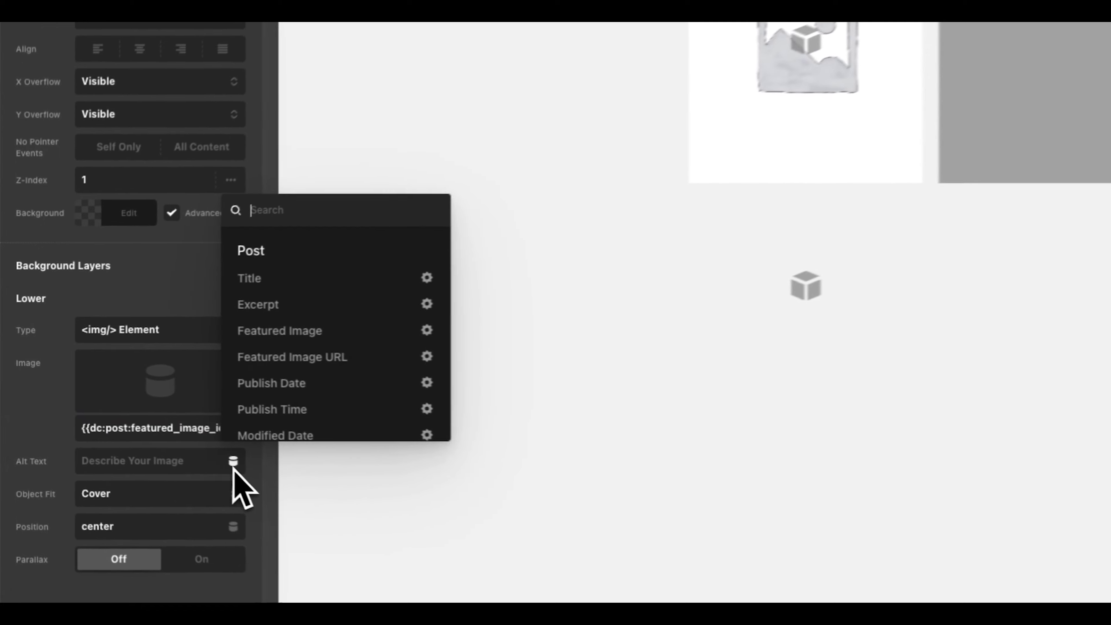
left_click(286, 276)
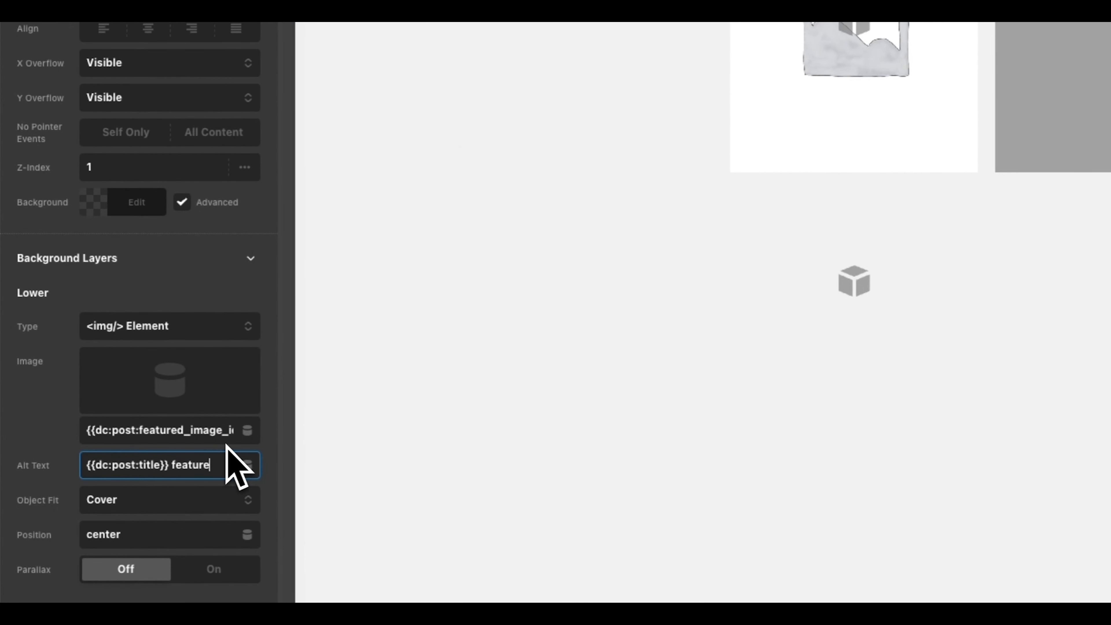
type("featured image")
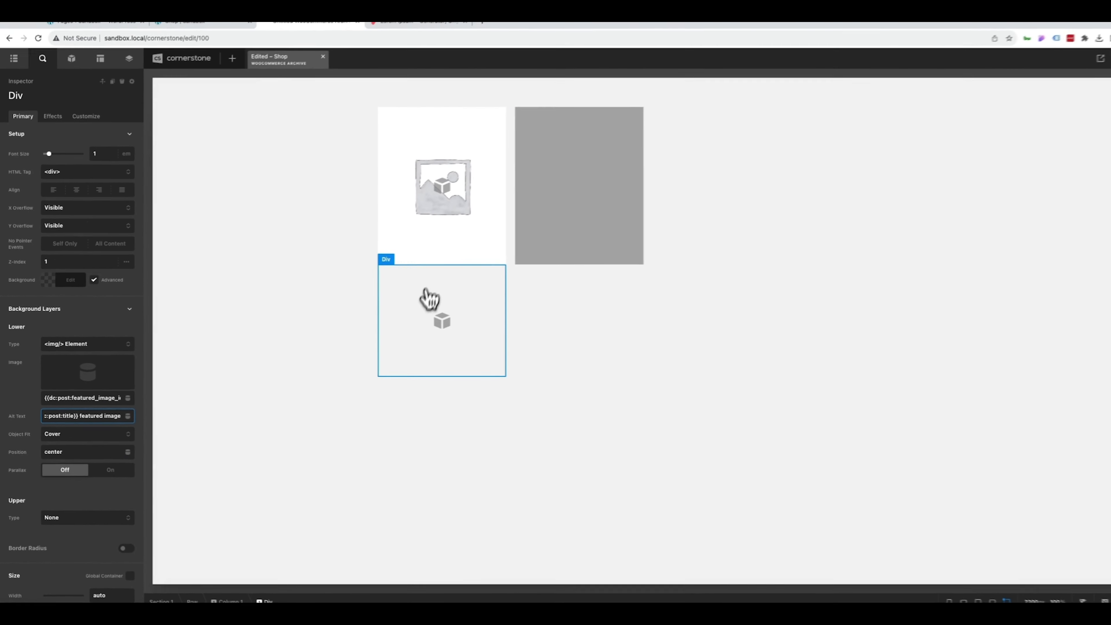
- Add a Headline element to the lower Div and set its HTML tag to <h2>
left_click(69, 68)
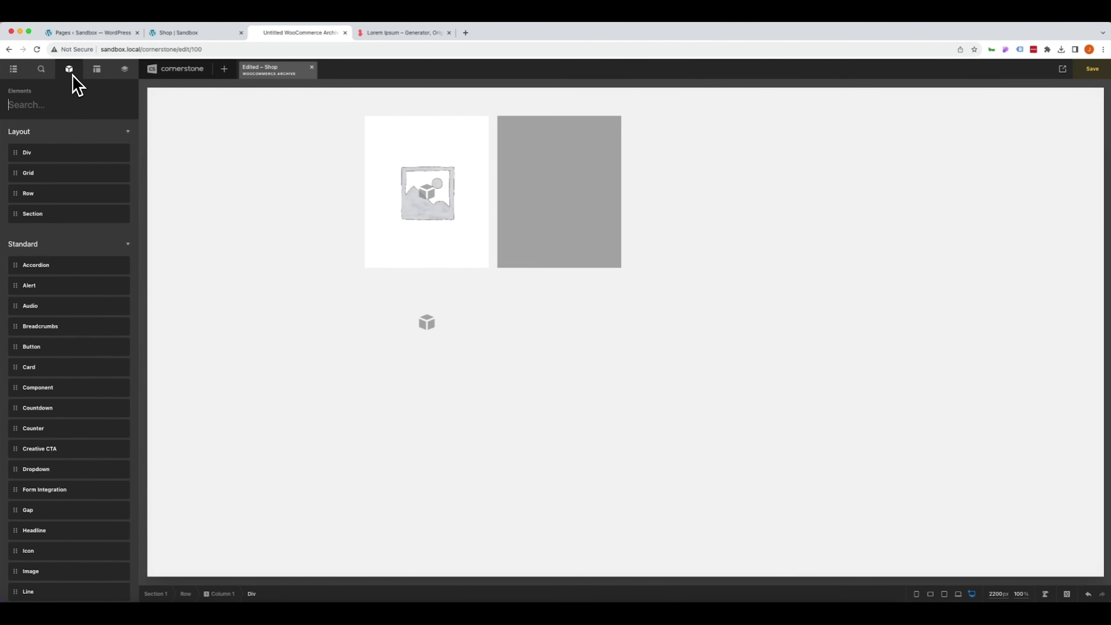
type("head")
left_click_drag(426, 322, 401, 317)
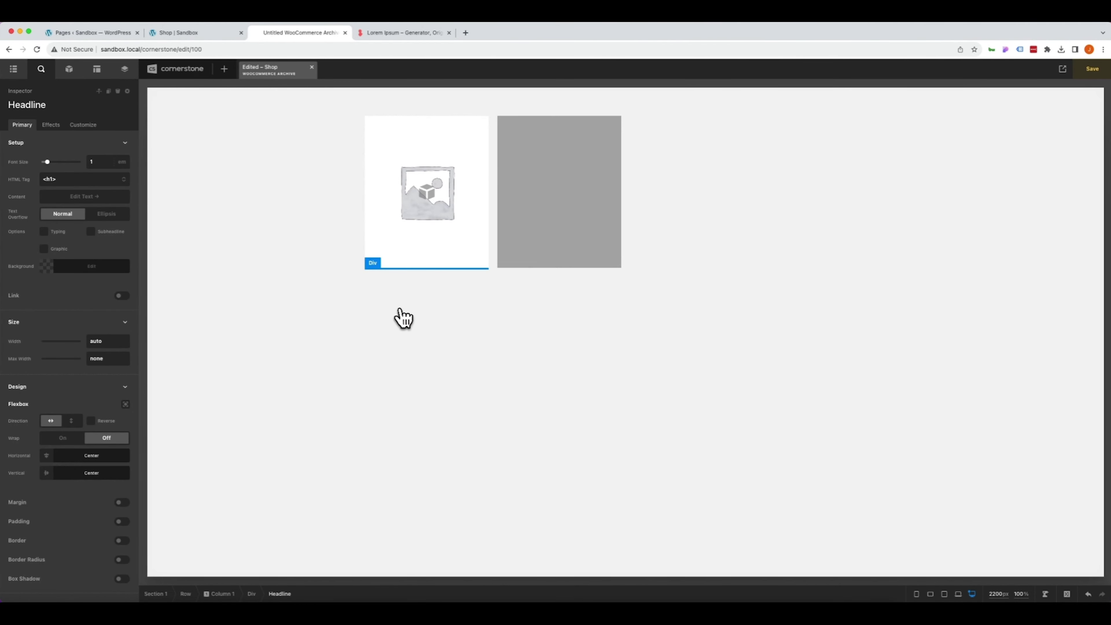
left_click(76, 184)
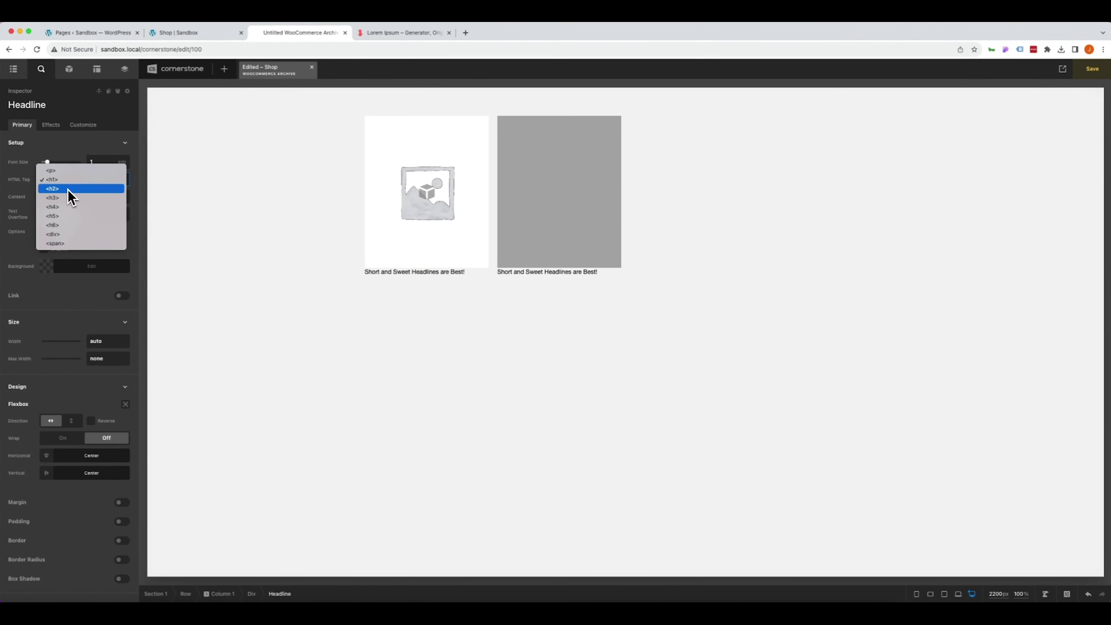
left_click(72, 188)
- Replace the headline's placeholder text with the dynamic post title {{dc:post:title}} in raw mode and close the editor
left_click(70, 198)
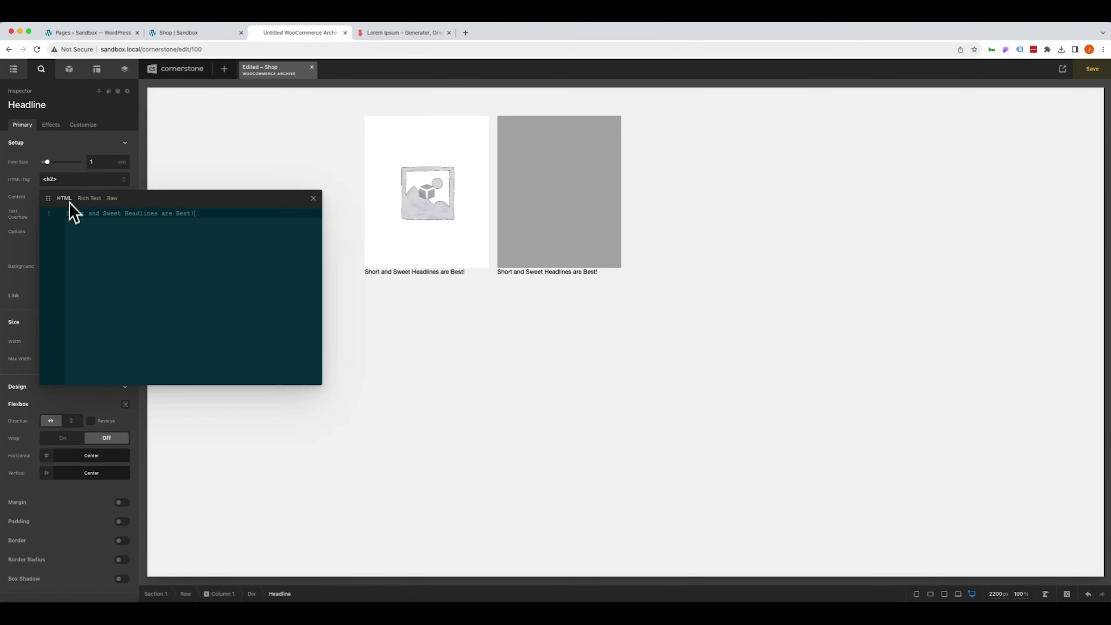
left_click(113, 198)
key("super+a")
key("BackSpace")
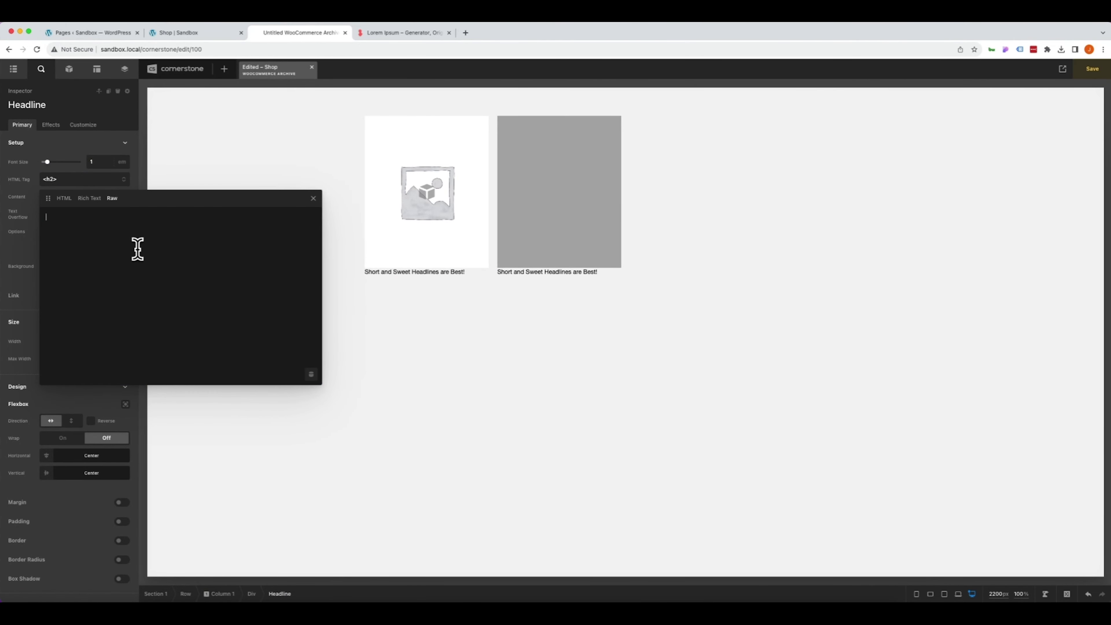
left_click(311, 374)
left_click(331, 285)
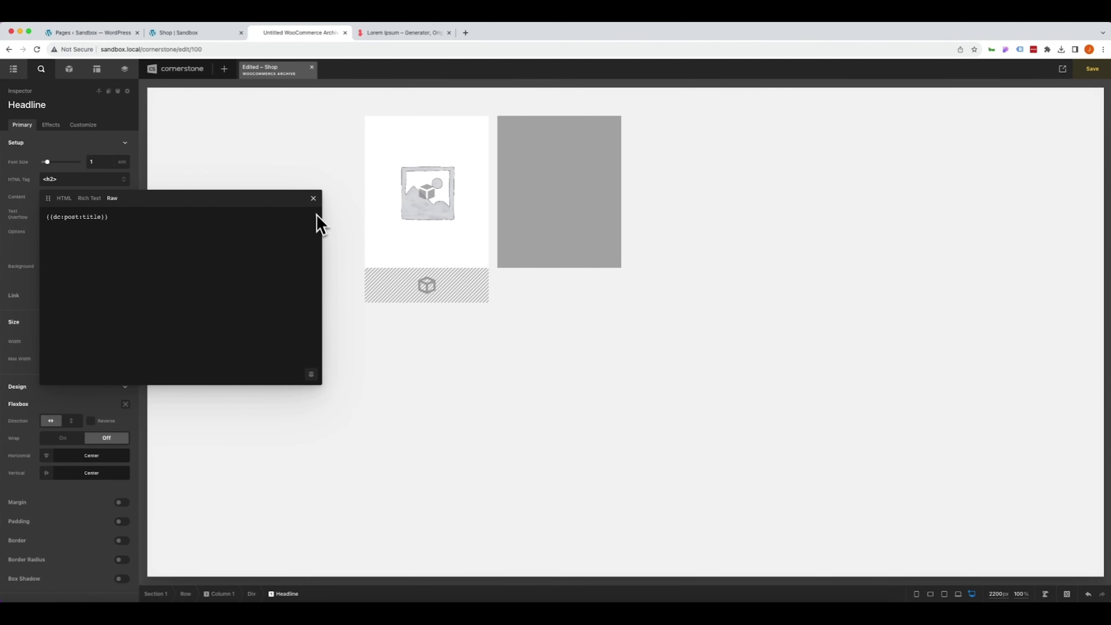
left_click(313, 198)
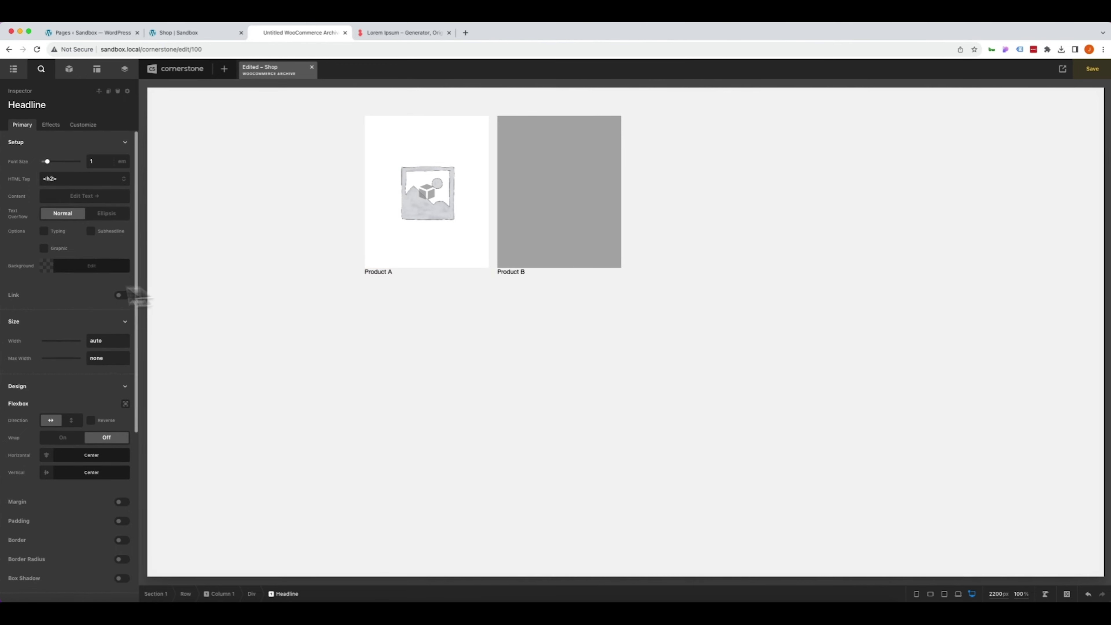
- Set the headline's text weight to Bold
scroll(61, 298, "down", 6)
left_click(73, 420)
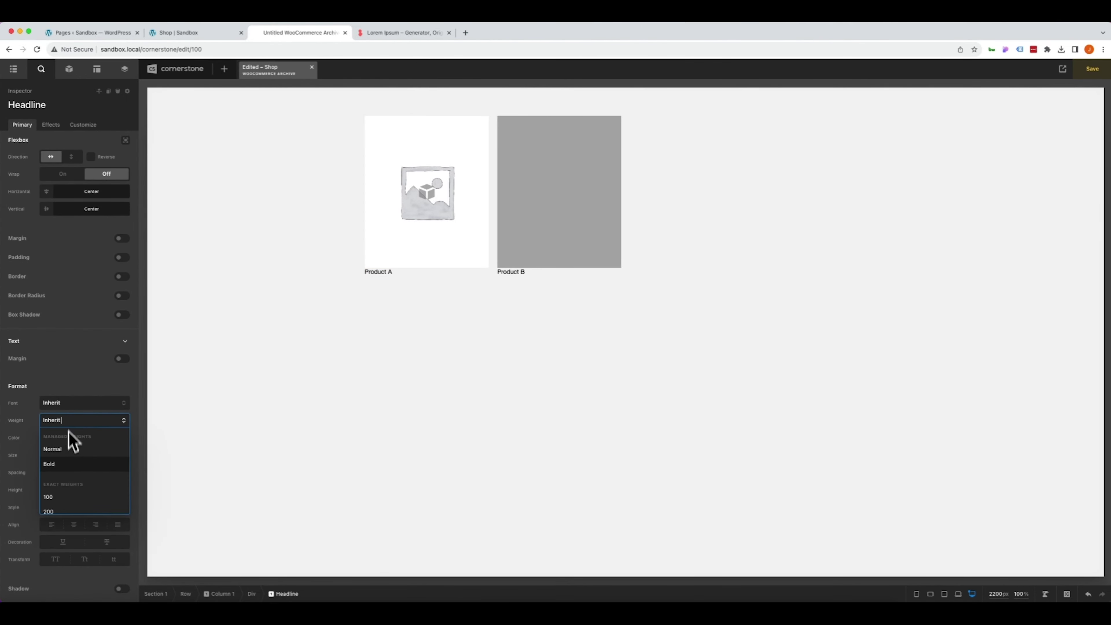
left_click(65, 467)
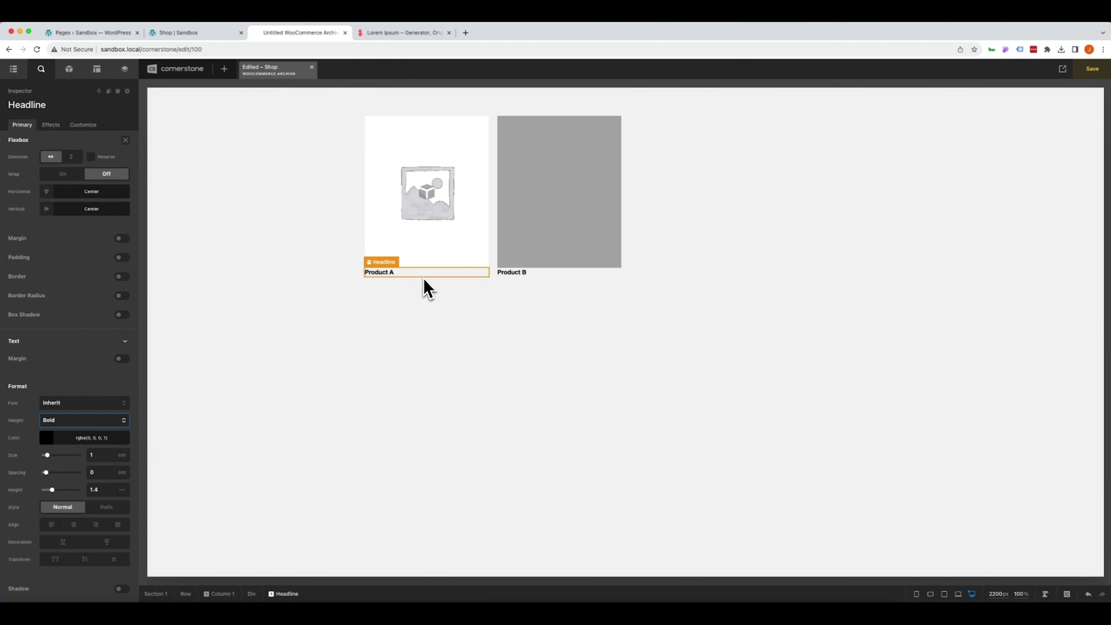
- Enable padding on the lower Div and set it to 3em on all sides with linked sides
left_click(251, 593)
scroll(99, 458, "down", 5)
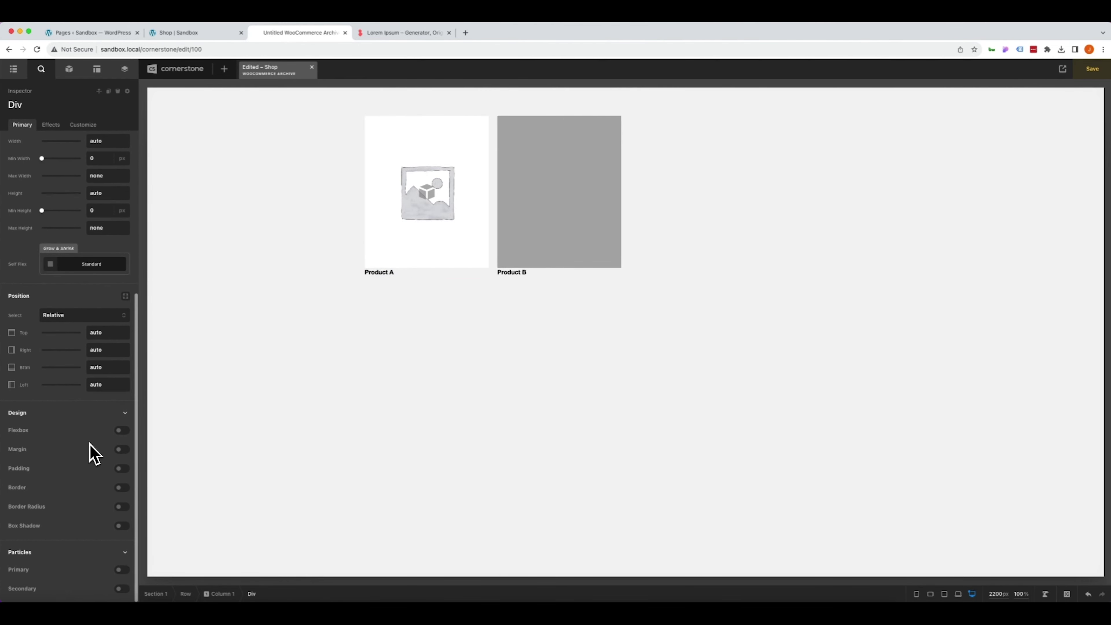
left_click(122, 468)
left_click(102, 503)
type("3")
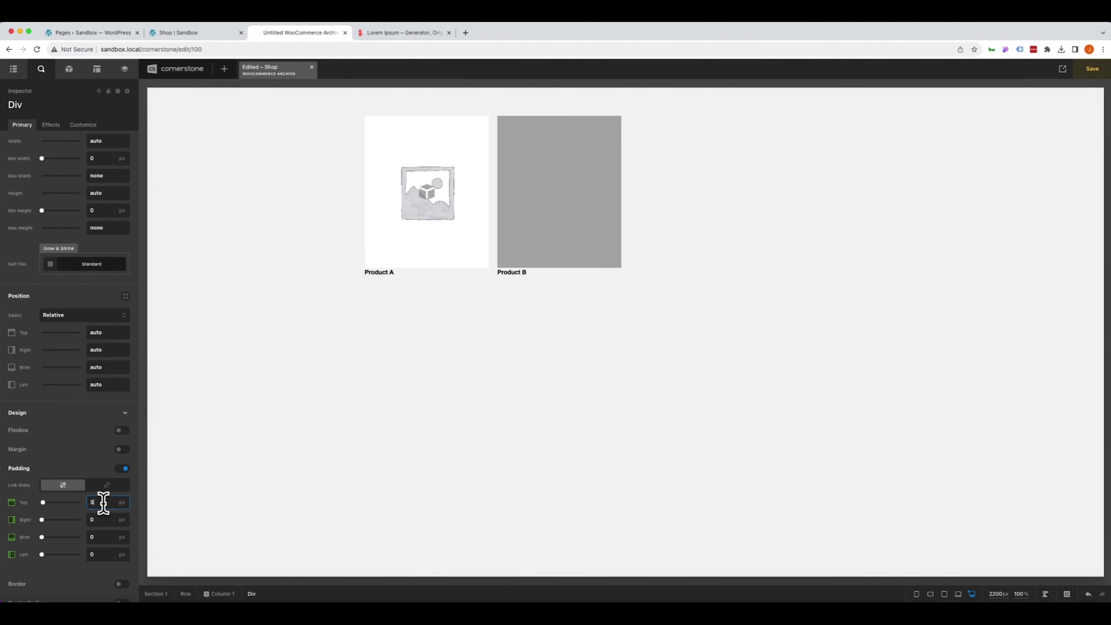
type("em")
left_click(107, 484)
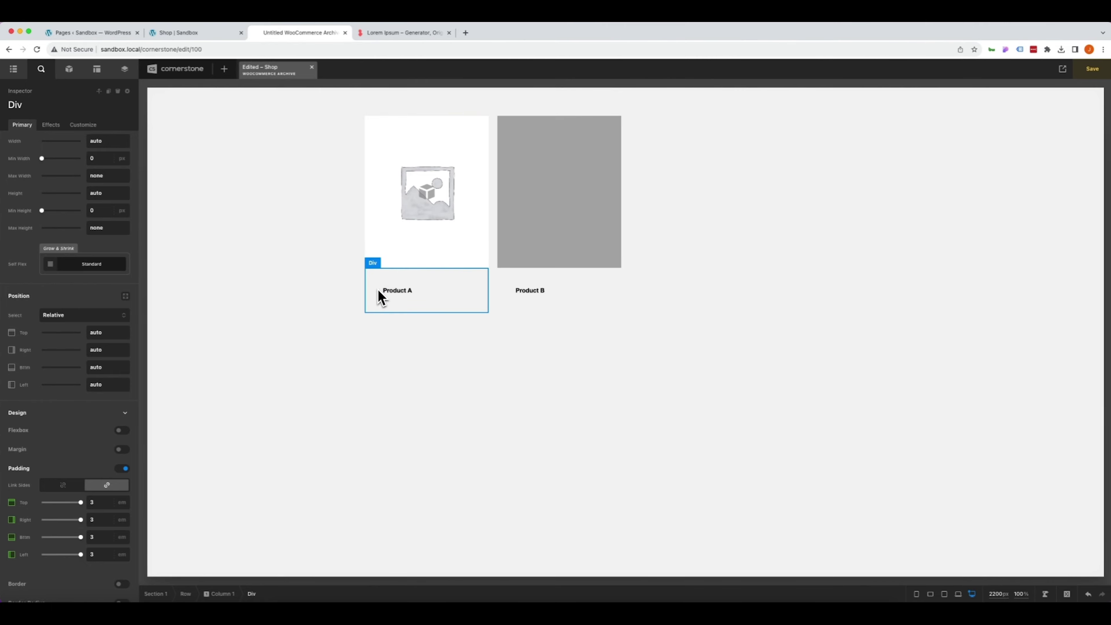
- Set the product title headline's text size to 2em
left_click(385, 292)
scroll(72, 341, "down", 5)
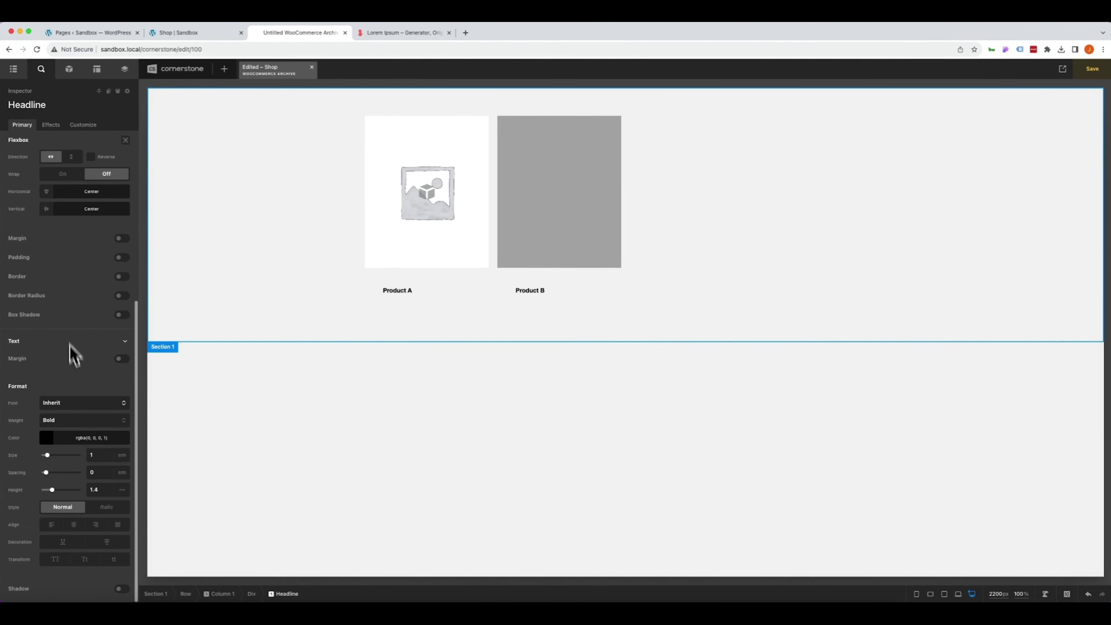
left_click(99, 454)
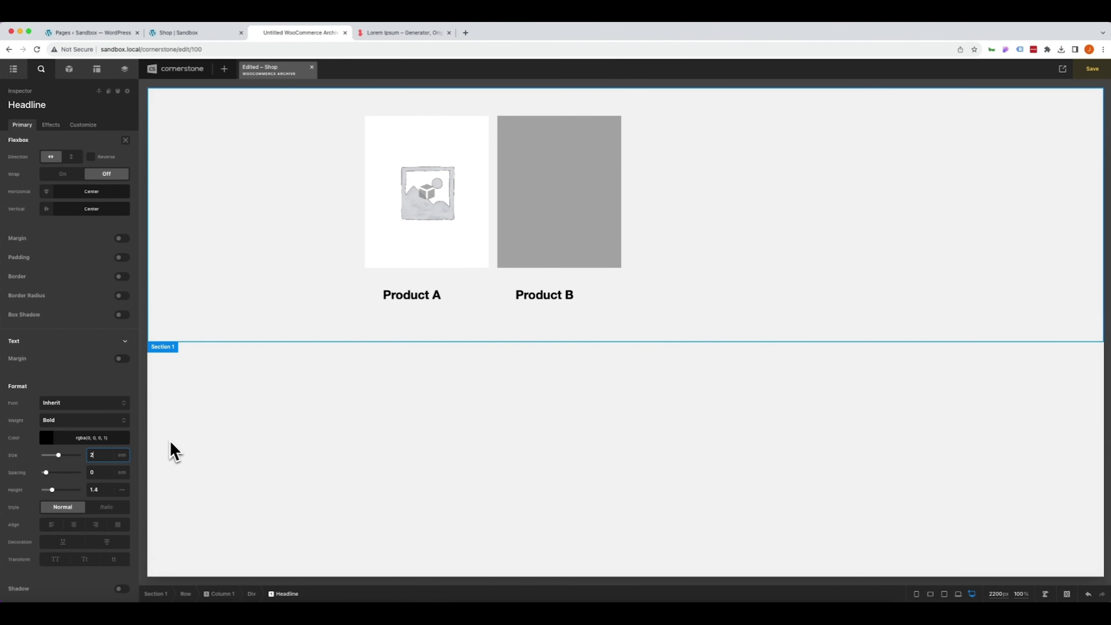
- Duplicate the product title headline and set the HTML tag of one copy to <span>
left_click(385, 316)
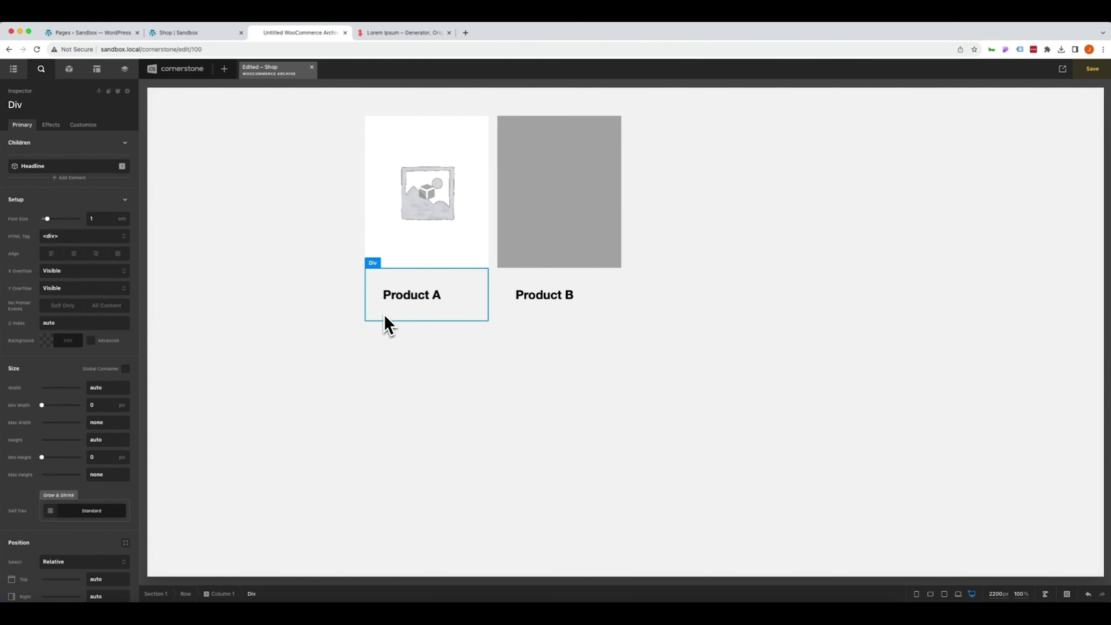
left_click(385, 306)
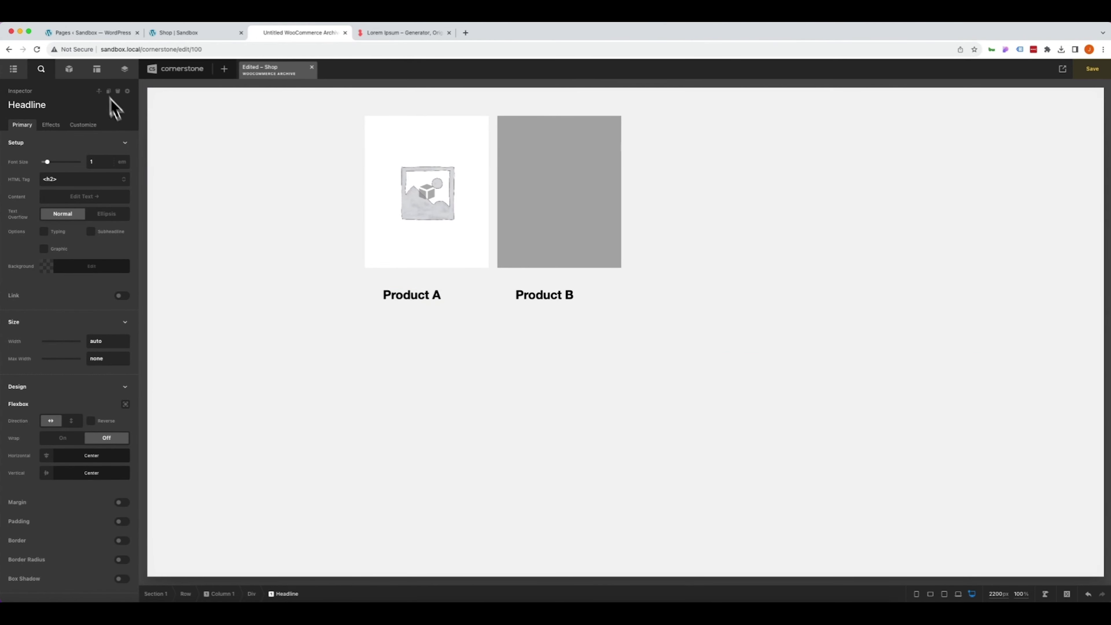
left_click(87, 179)
left_click(96, 238)
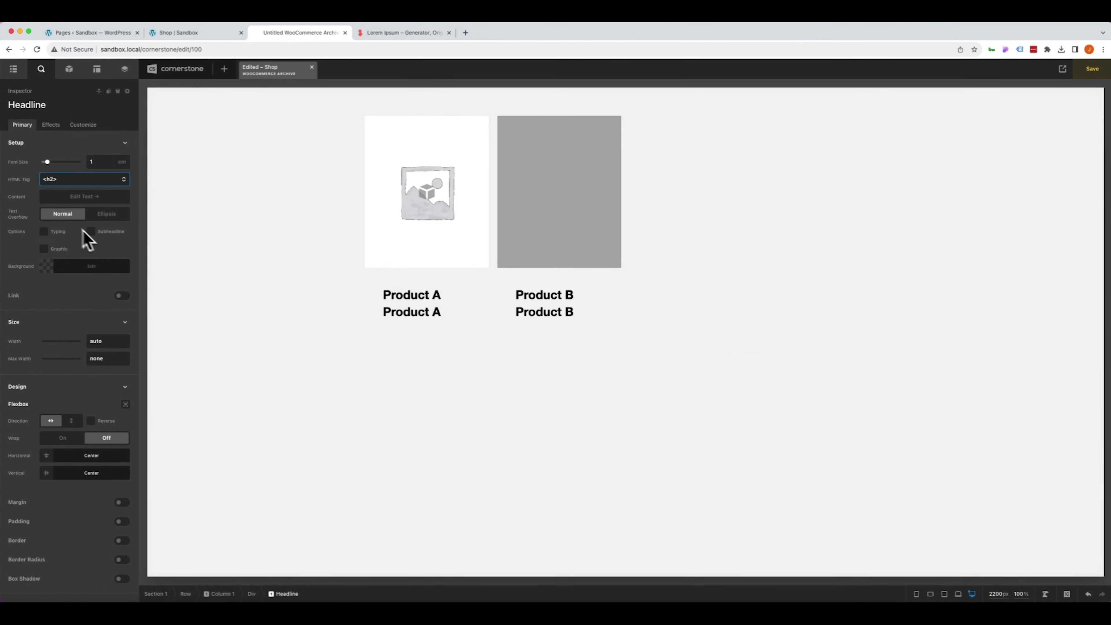
- Replace the <span> headline's raw text with the WooCommerce dynamic content Product Price HTML and close the editor
left_click(81, 197)
left_click(112, 197)
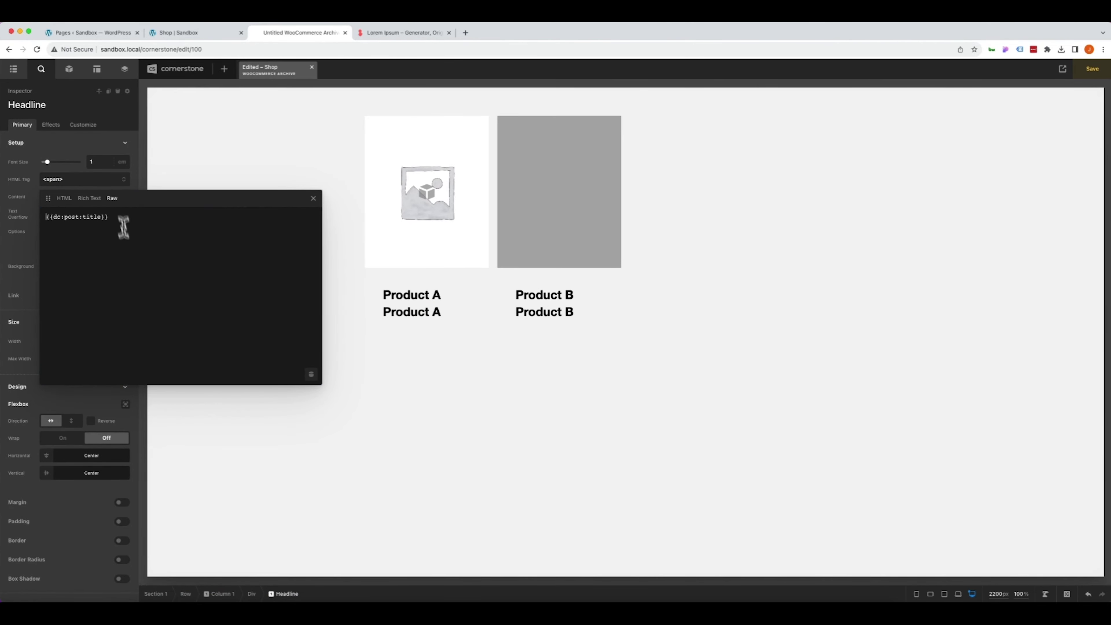
key("ctrl+a")
key("BackSpace")
left_click(310, 374)
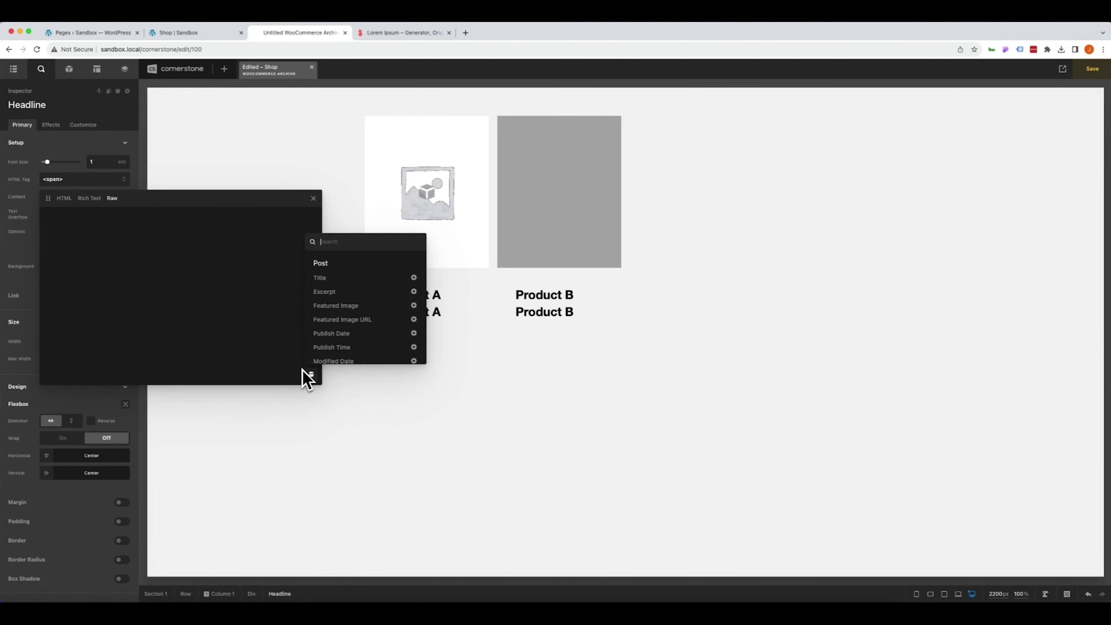
scroll(404, 310, "down", 10)
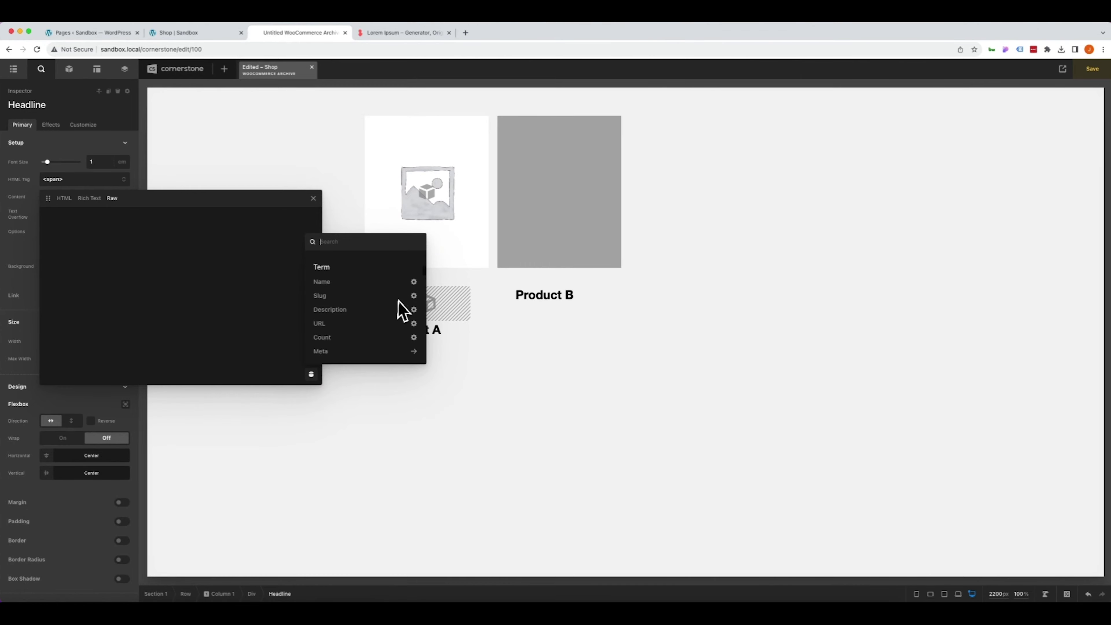
scroll(404, 309, "down", 10)
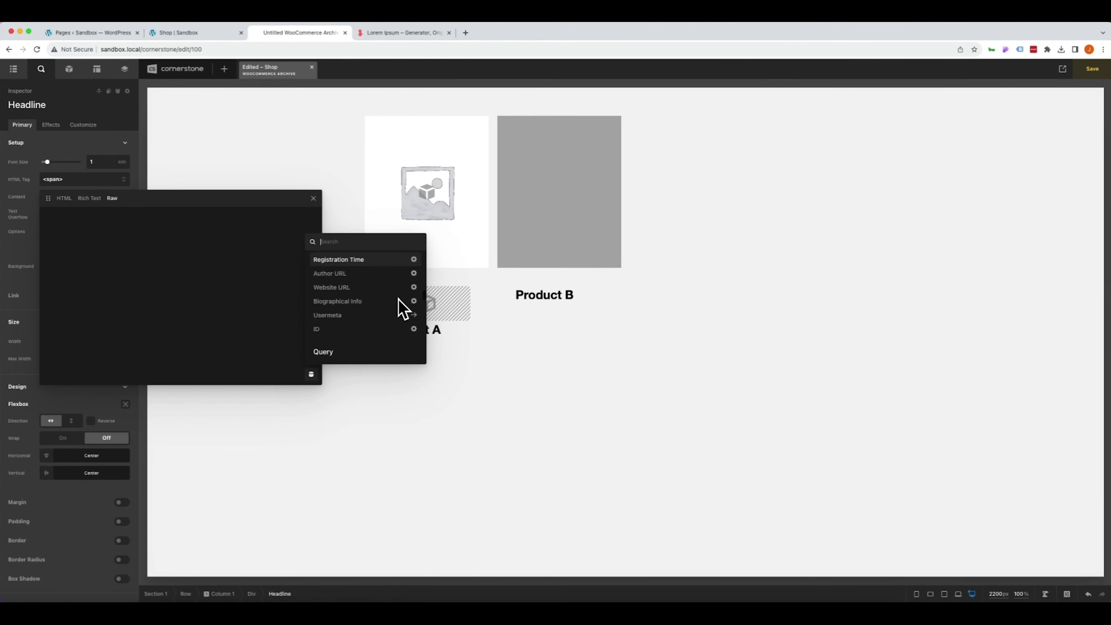
scroll(402, 309, "down", 5)
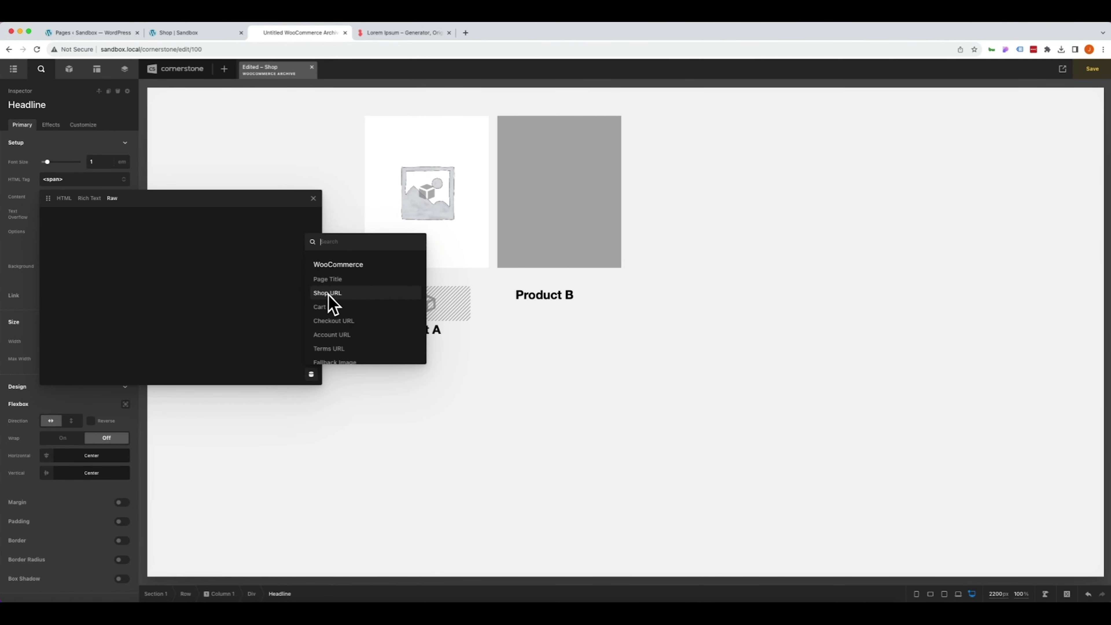
scroll(334, 308, "down", 3)
scroll(335, 315, "down", 5)
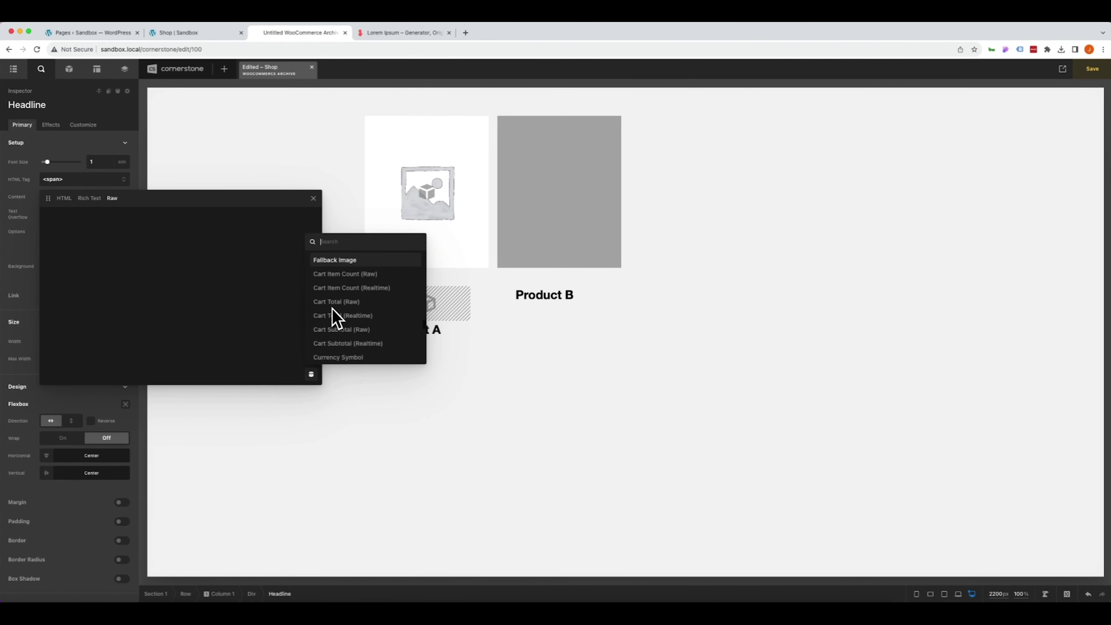
key("Up")
key("Up")
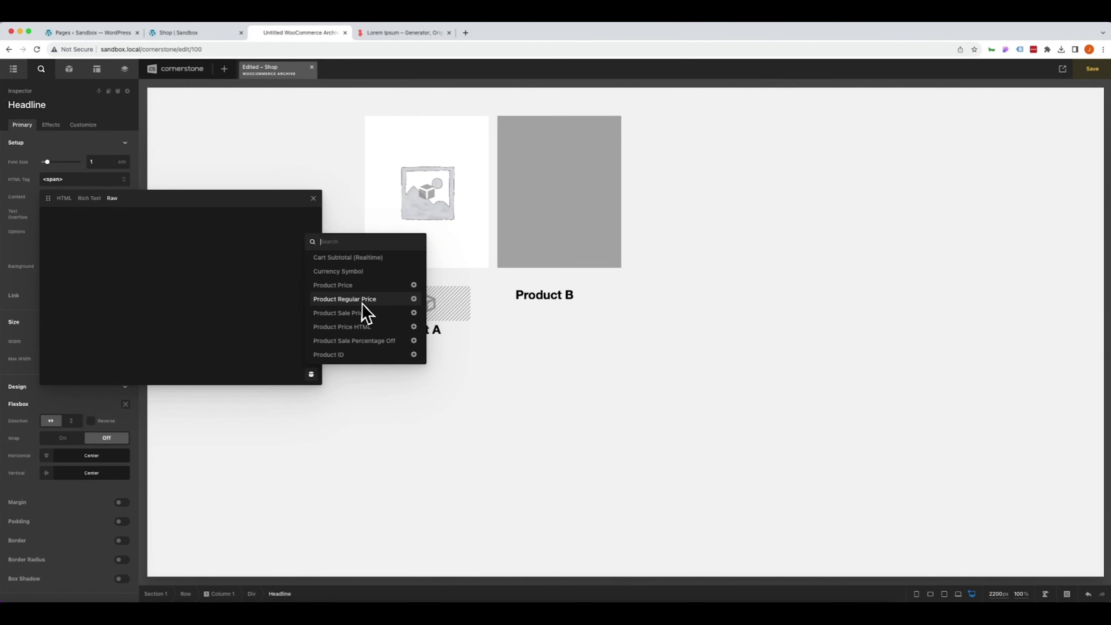
left_click(362, 327)
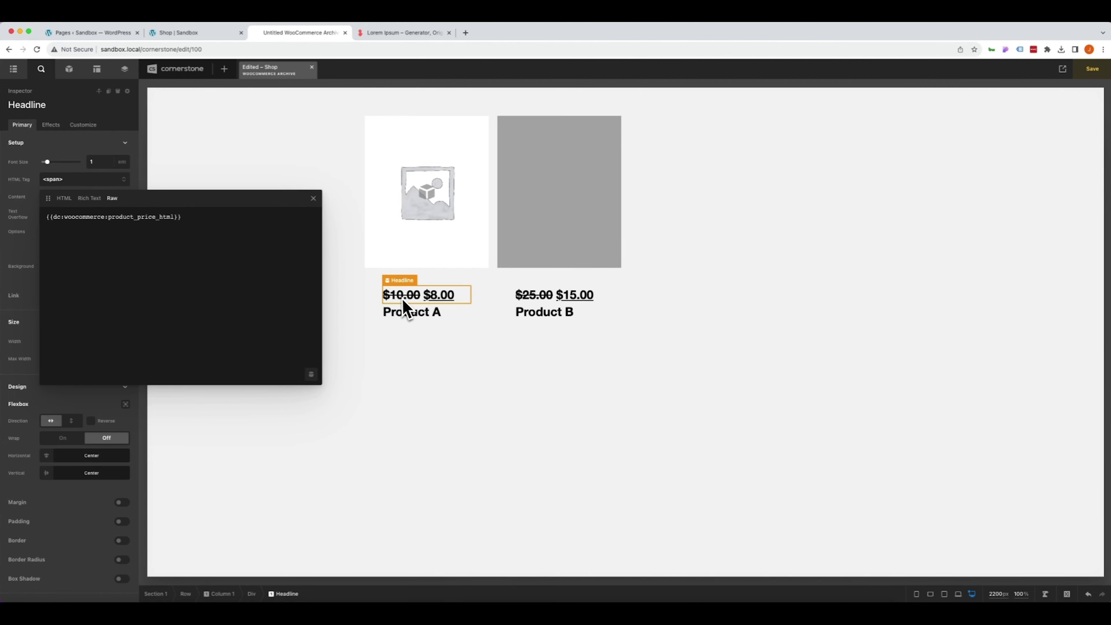
left_click(321, 312)
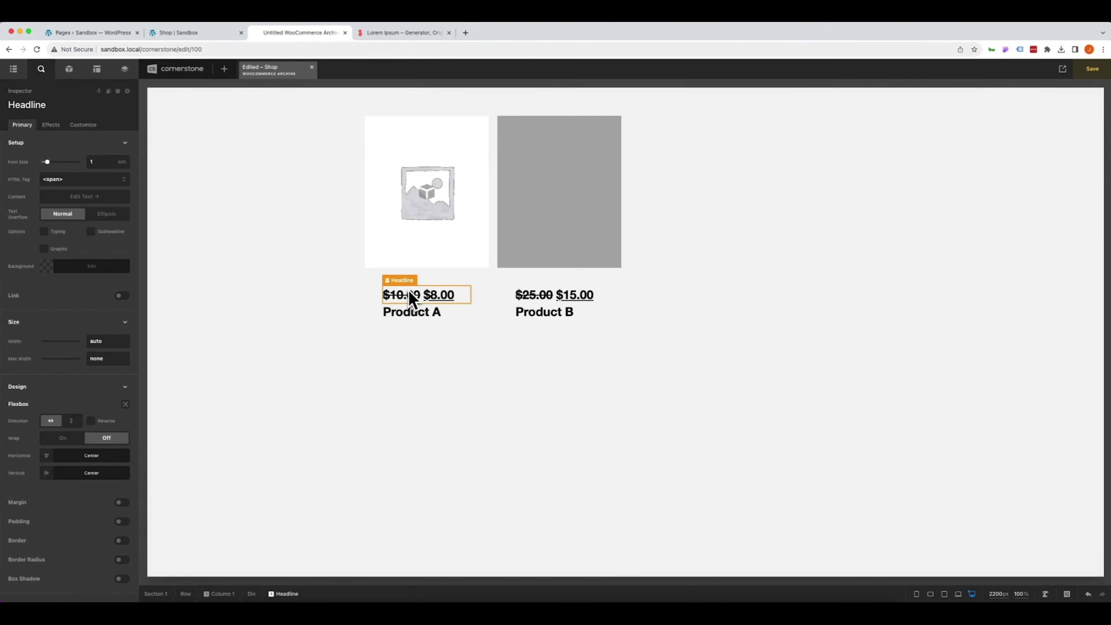
- Format the price headline with a dark green text color and a size of 1.25em
scroll(87, 282, "down", 6)
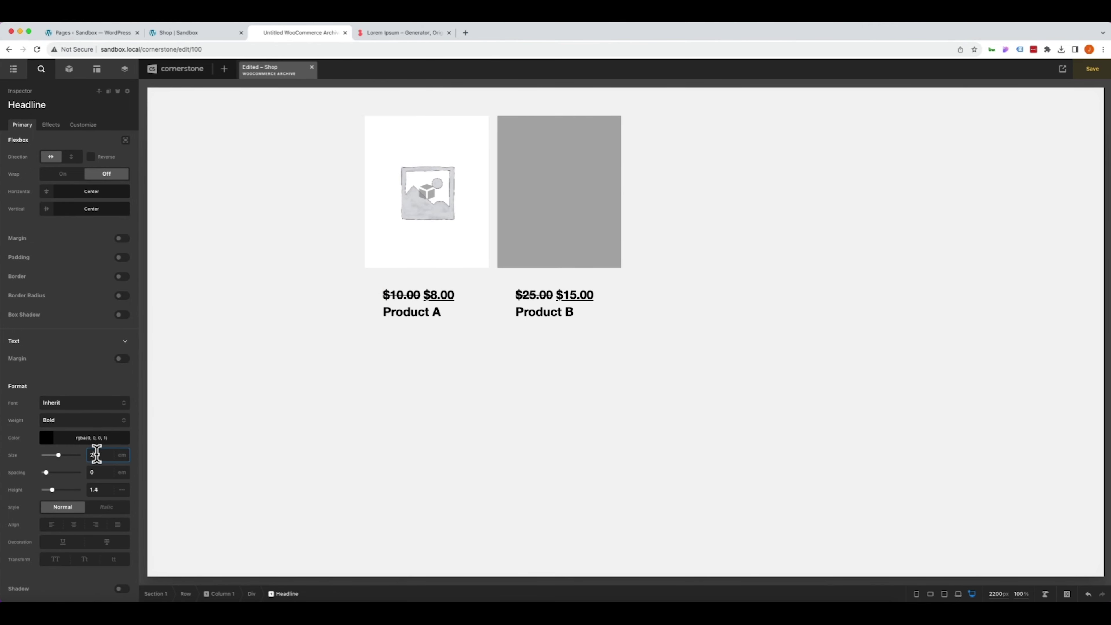
left_click(70, 437)
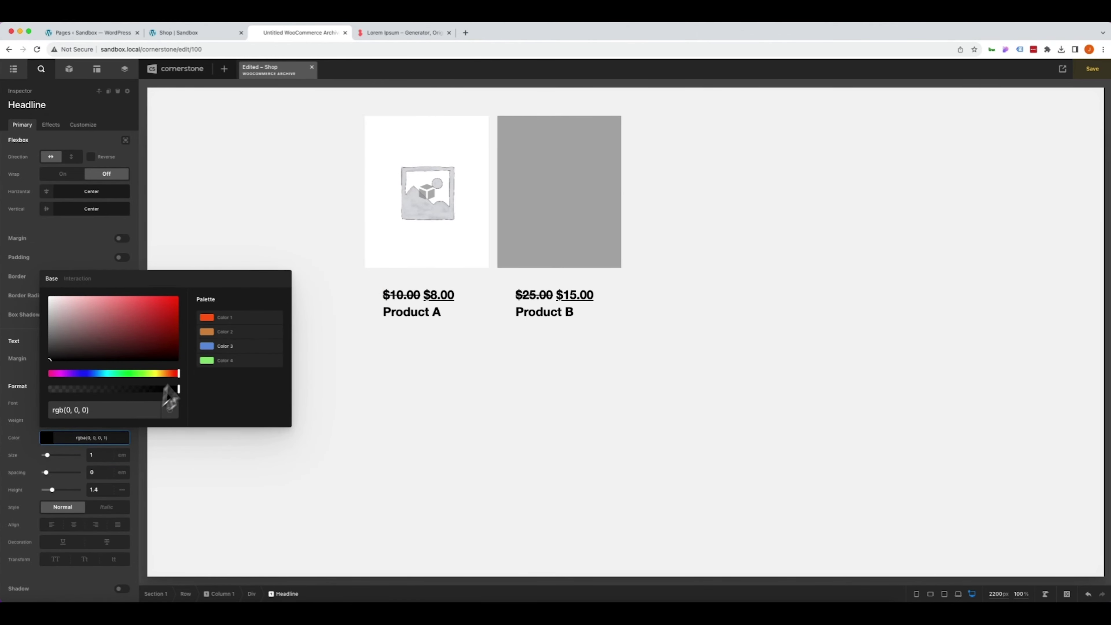
left_click(207, 360)
left_click(164, 315)
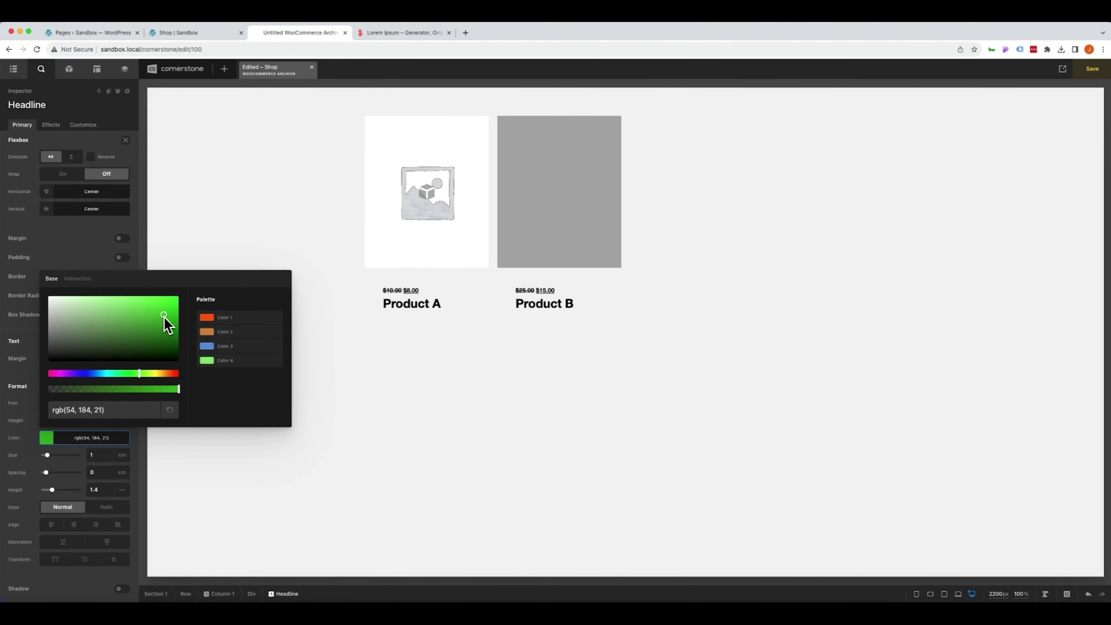
left_click_drag(164, 316, 173, 332)
left_click(98, 454)
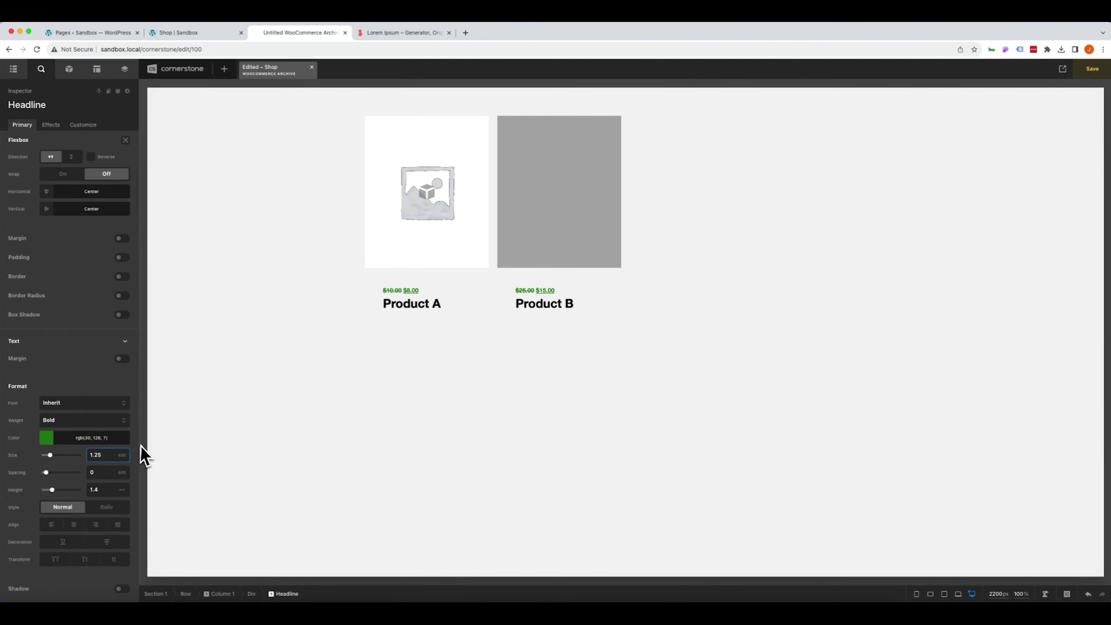
- Move the price headline below the product title within the lower Div
left_click_drag(394, 290, 385, 326)
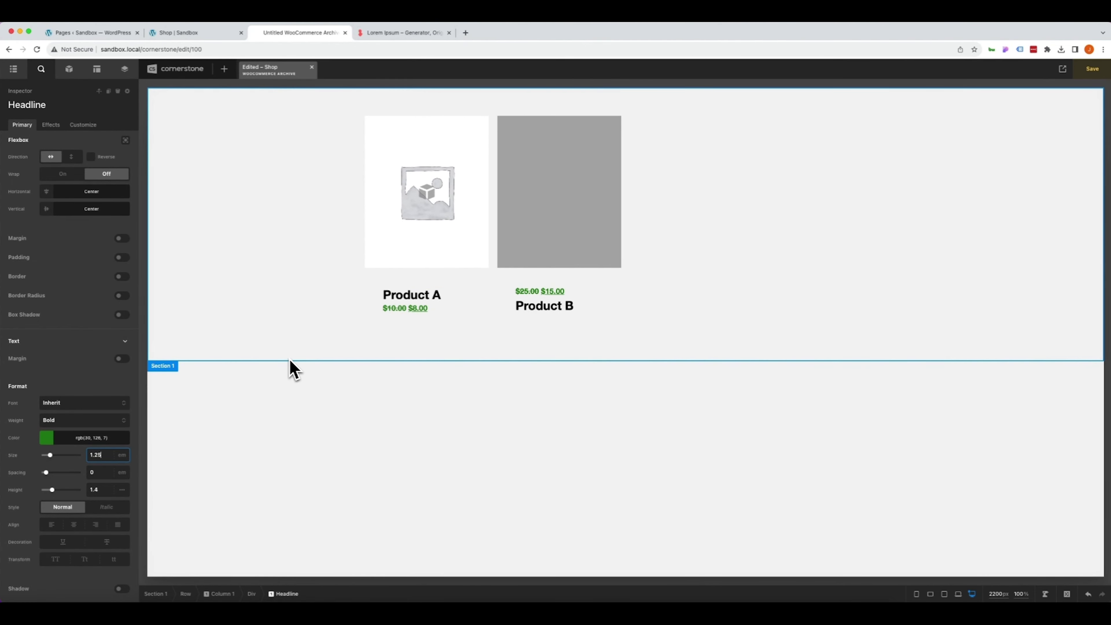
left_click(583, 226)
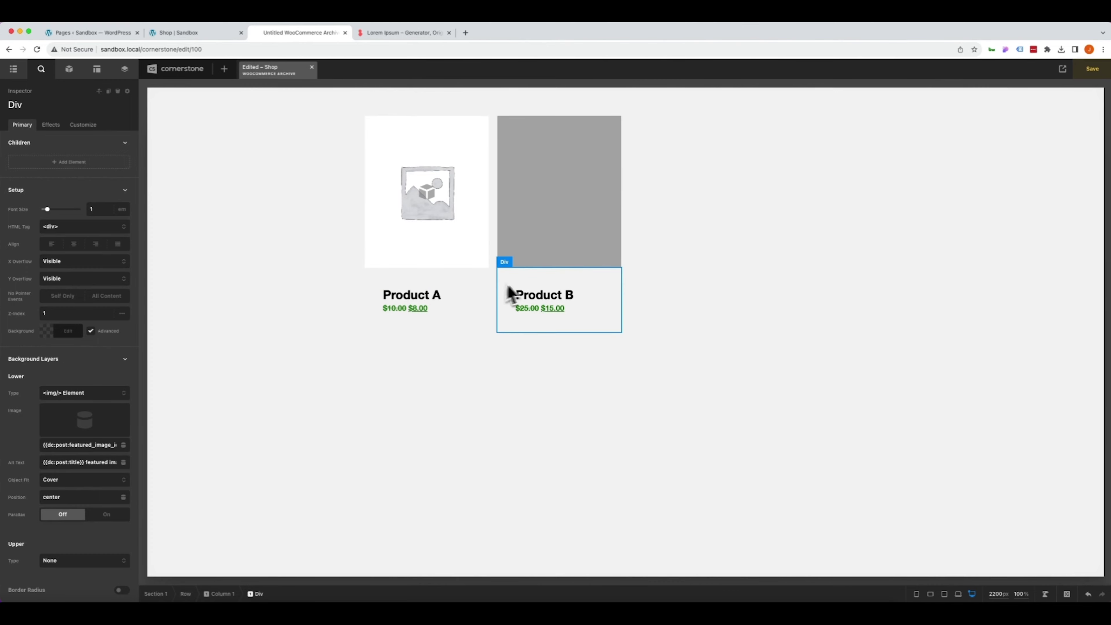
left_click(396, 289)
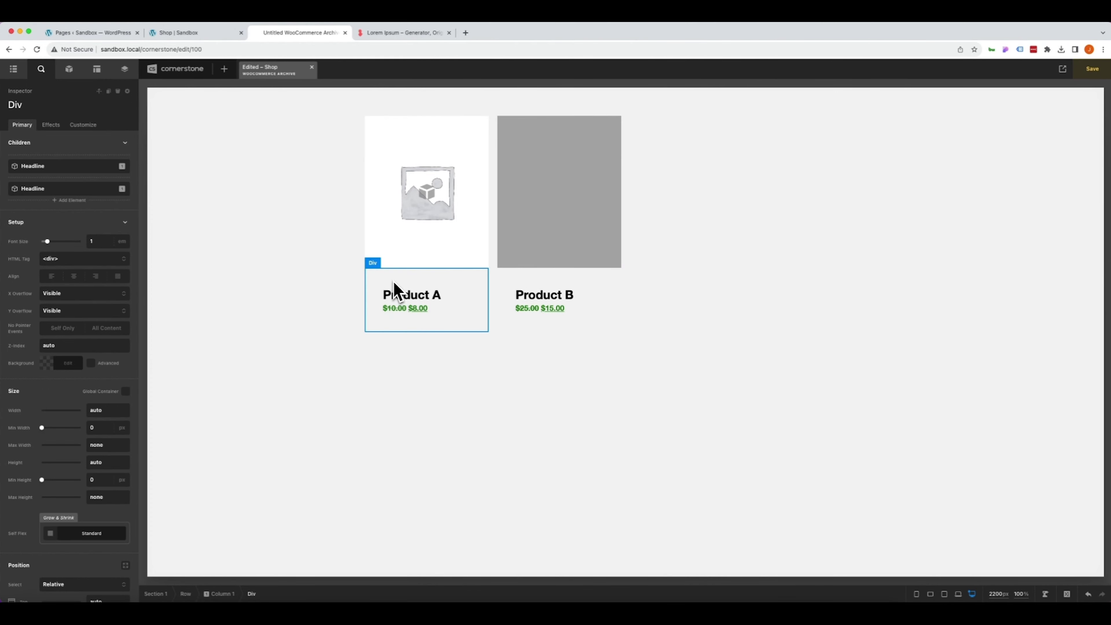
- Set Column 1's HTML tag to <a> and its link URL to the dynamic post permalink {{dc:post:permalink}}
left_click(219, 598)
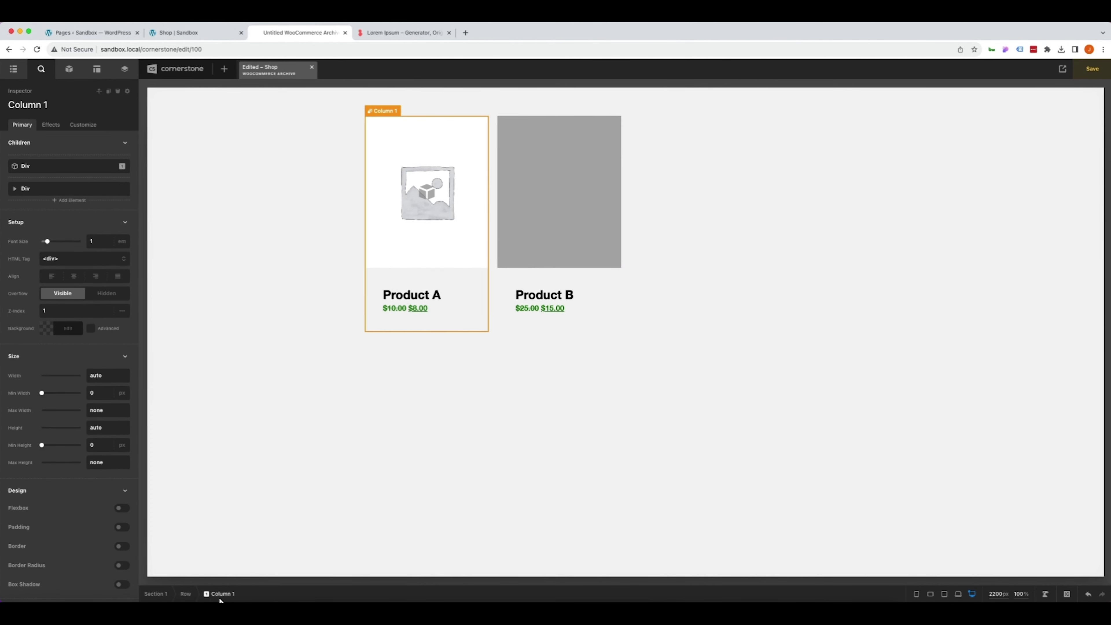
left_click(83, 260)
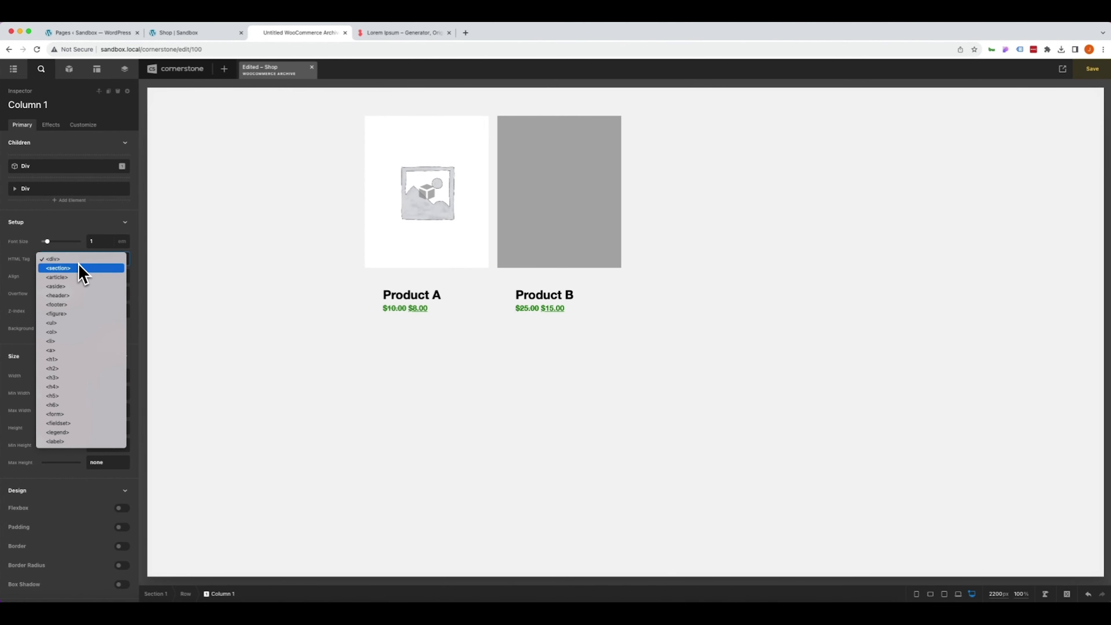
left_click(75, 350)
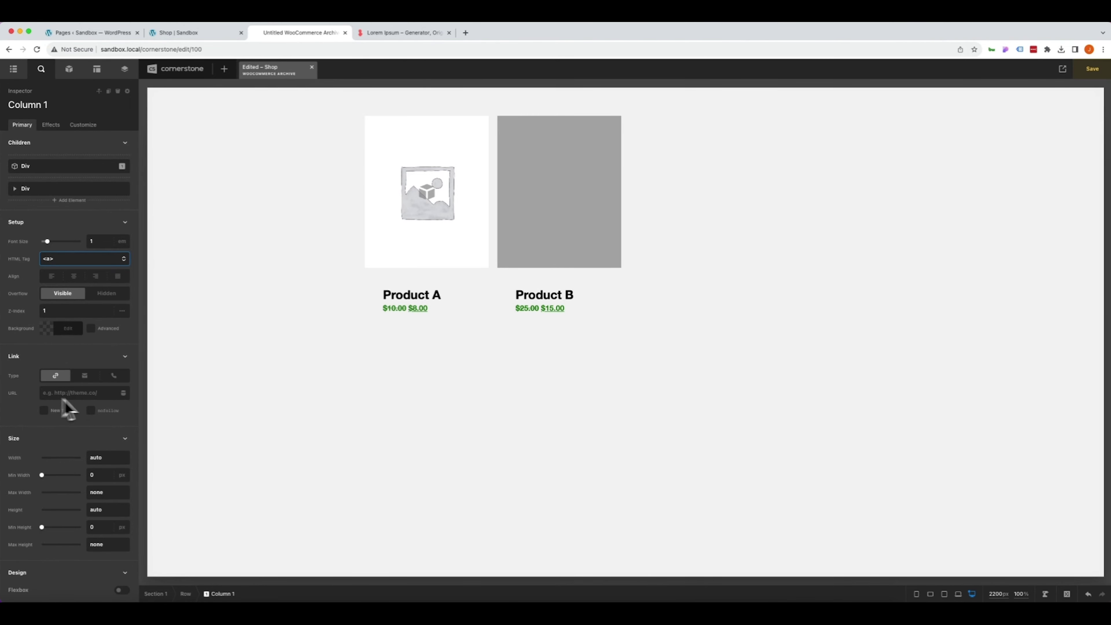
left_click(124, 393)
type("perm")
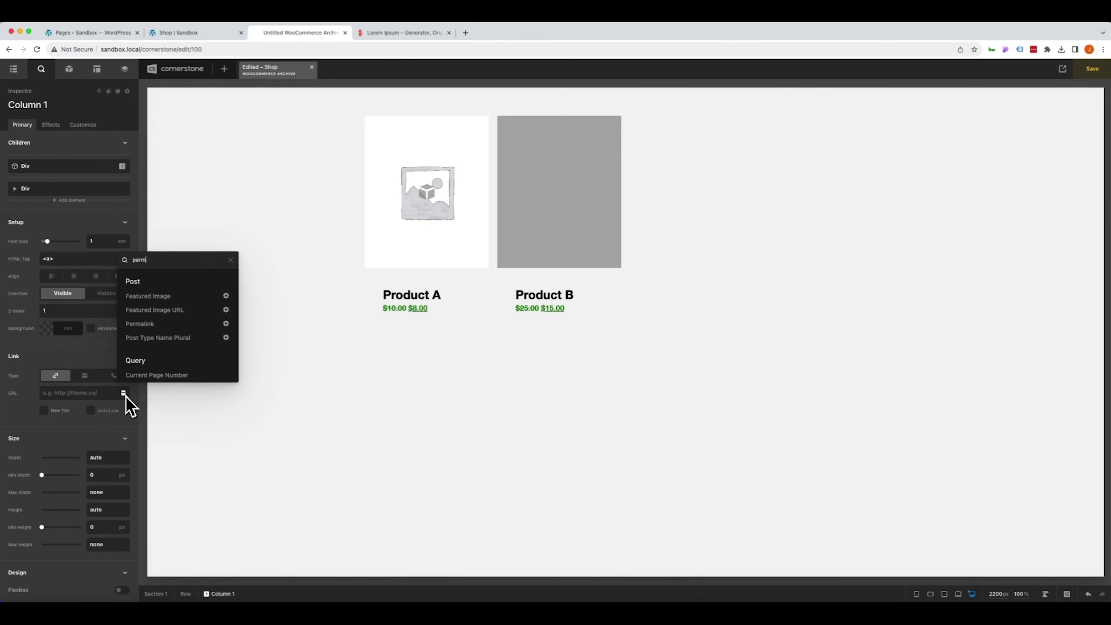
left_click(146, 322)
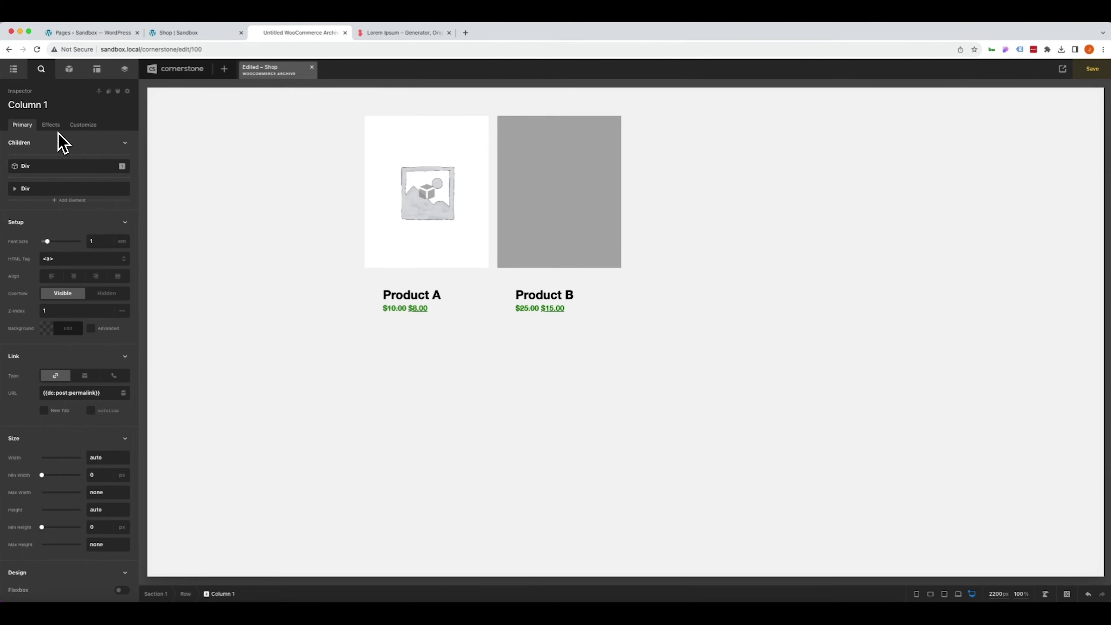
- Enable Link Child Interactions on Column 1 and set its Interaction effect to Transform
left_click(51, 125)
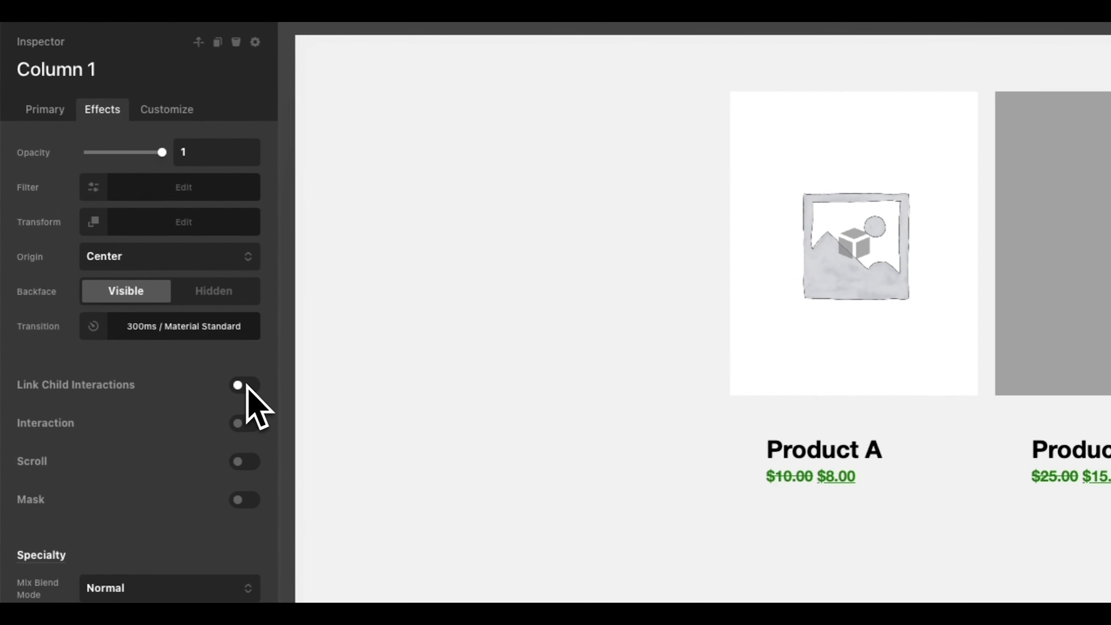
left_click(245, 385)
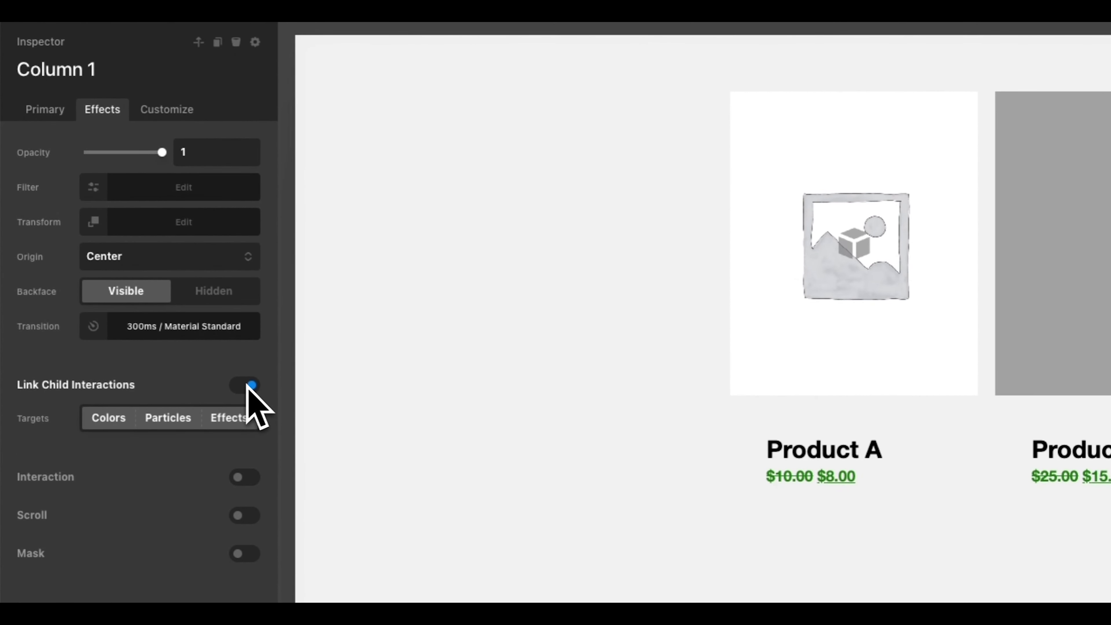
left_click(244, 477)
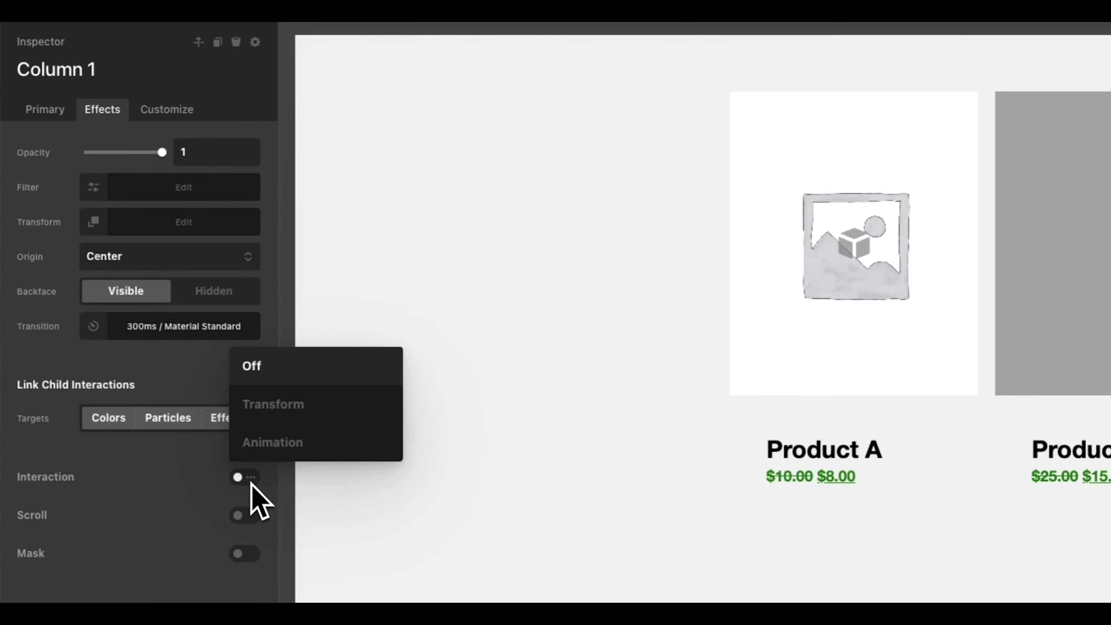
left_click(284, 417)
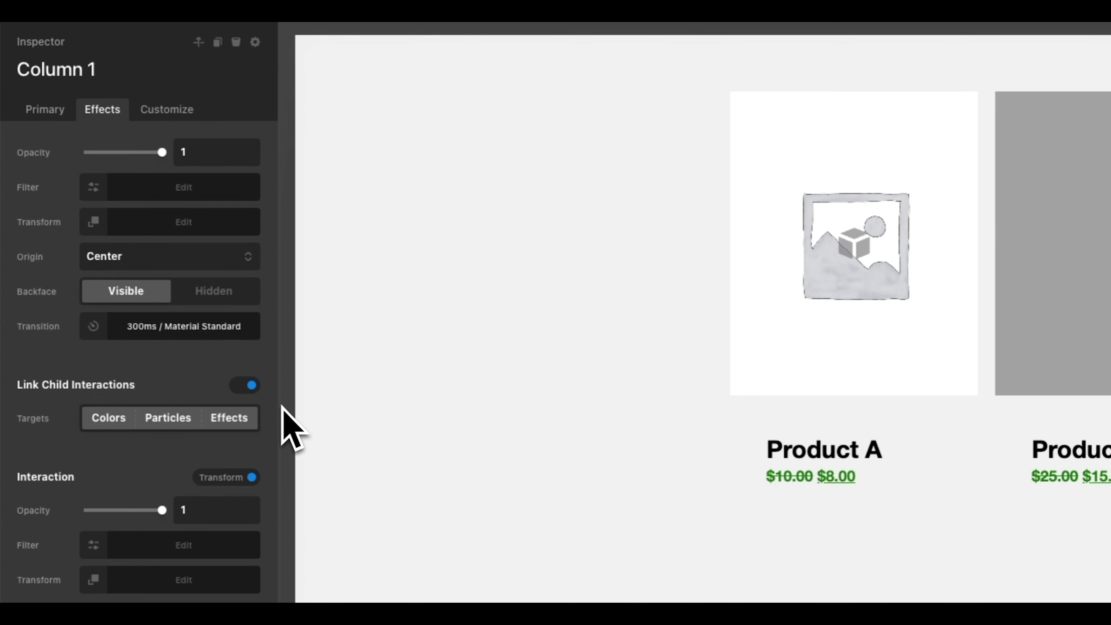
- Add a Move transform to Column 1's interaction effect with a Y offset of -3px
left_click(156, 471)
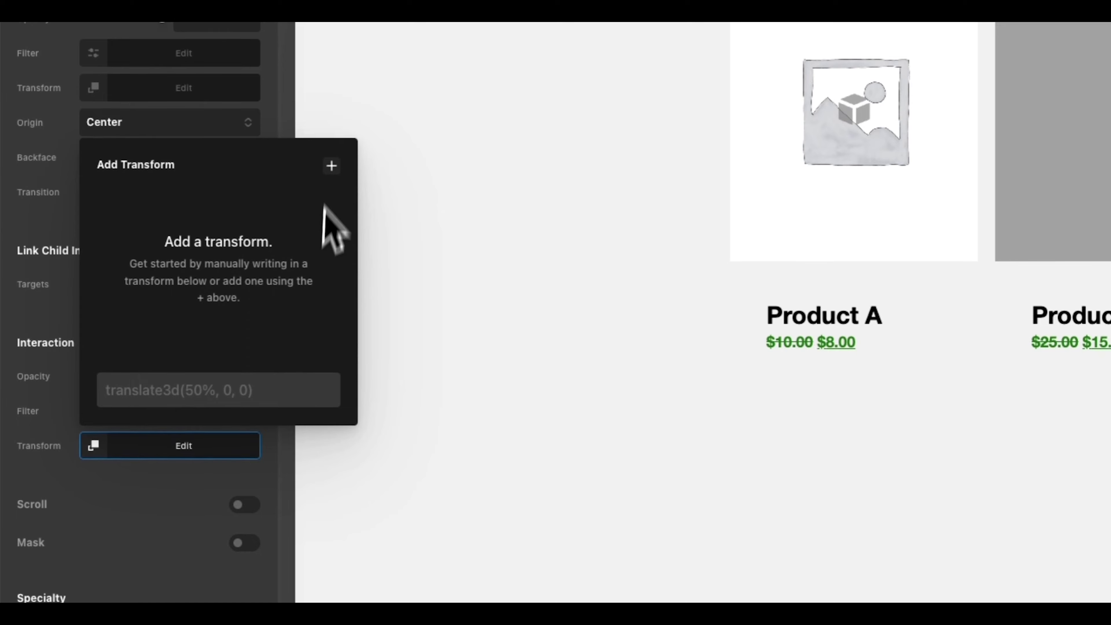
left_click(330, 166)
left_click(262, 311)
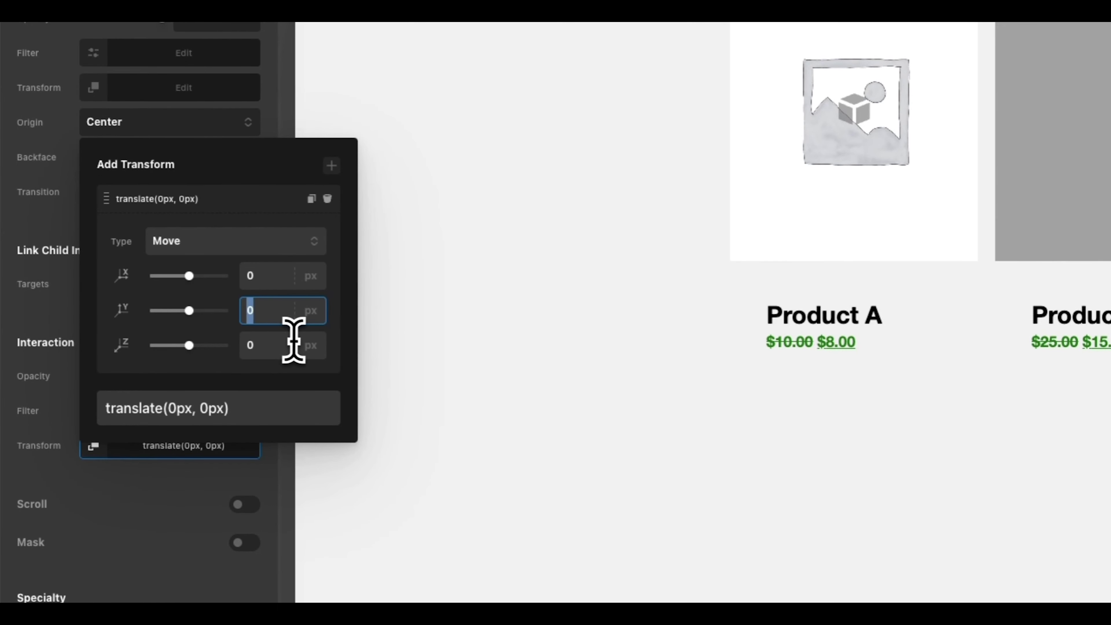
type("-3")
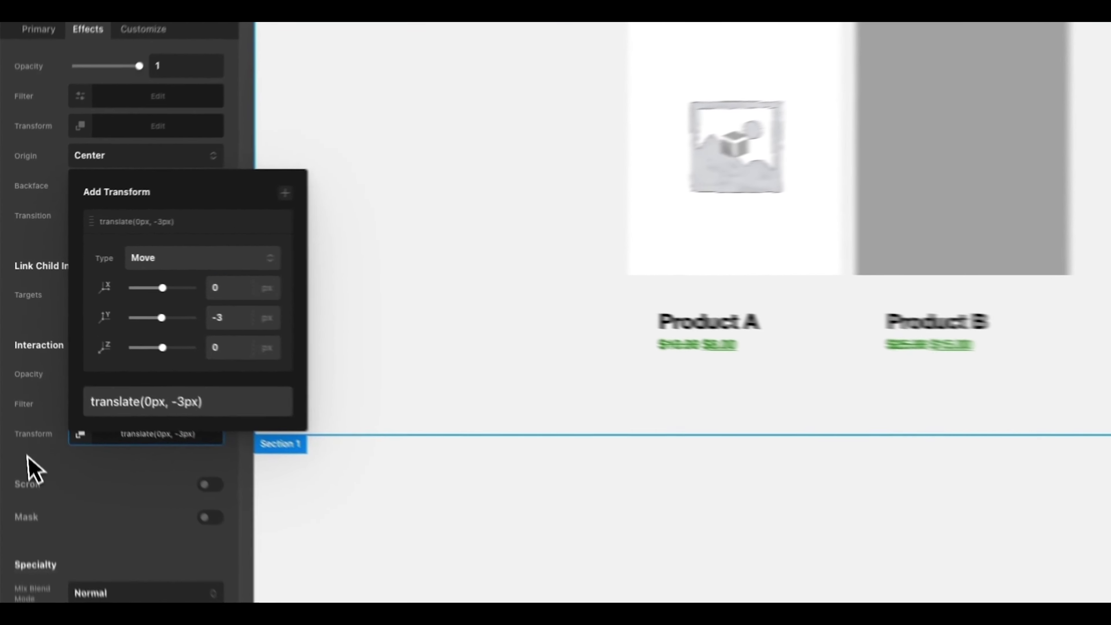
left_click(13, 374)
- Set the duration of Column 1's effects transition to 500 ms
left_click(66, 233)
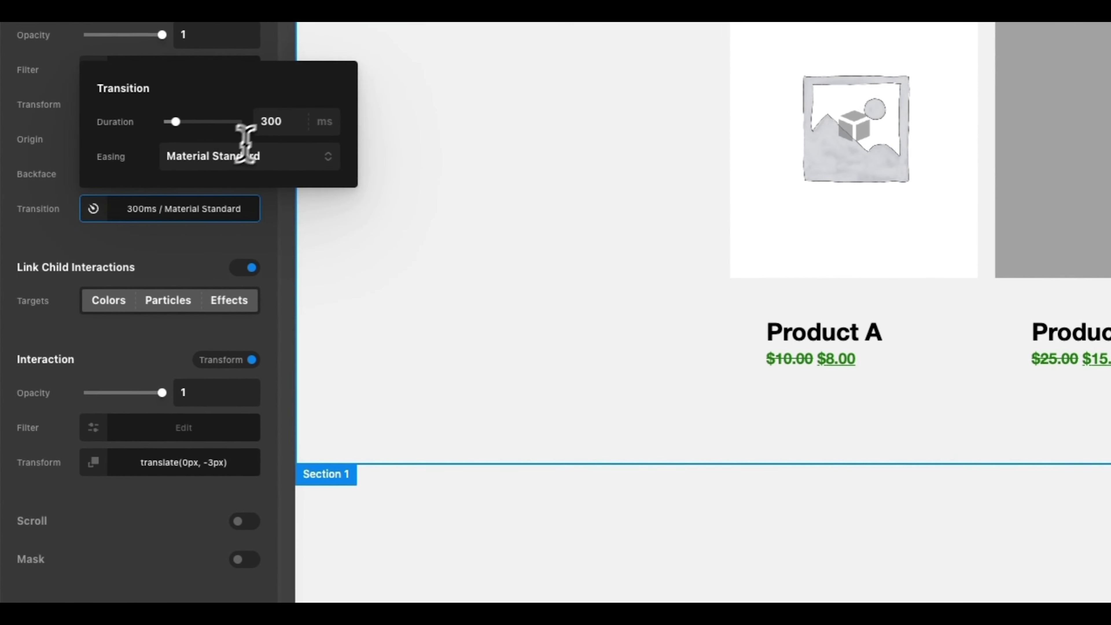
left_click(272, 127)
type("500")
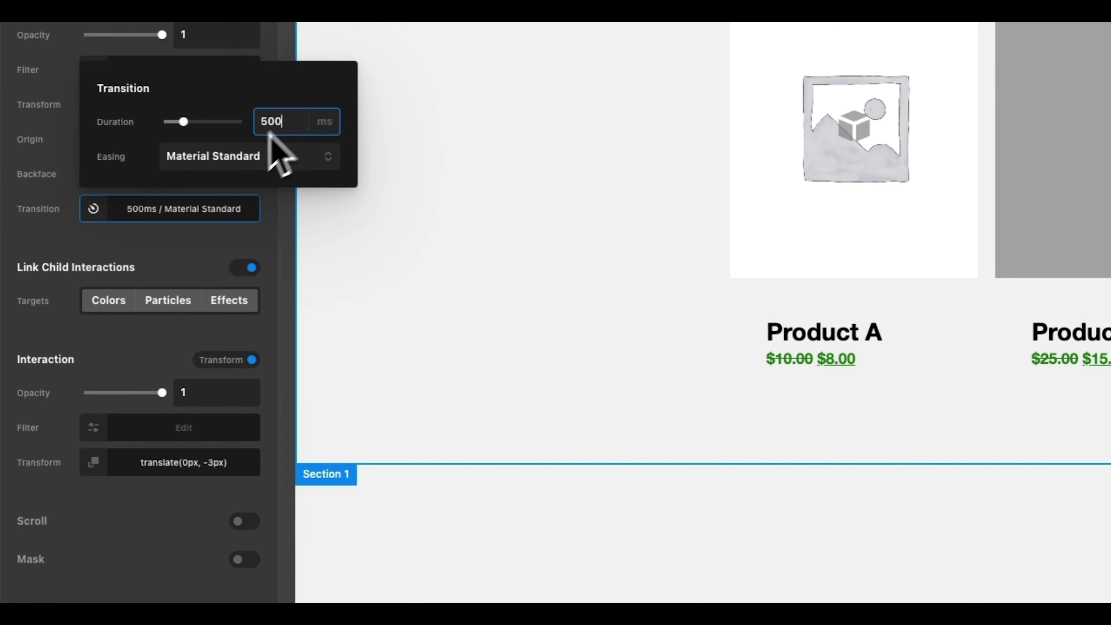
left_click(129, 248)
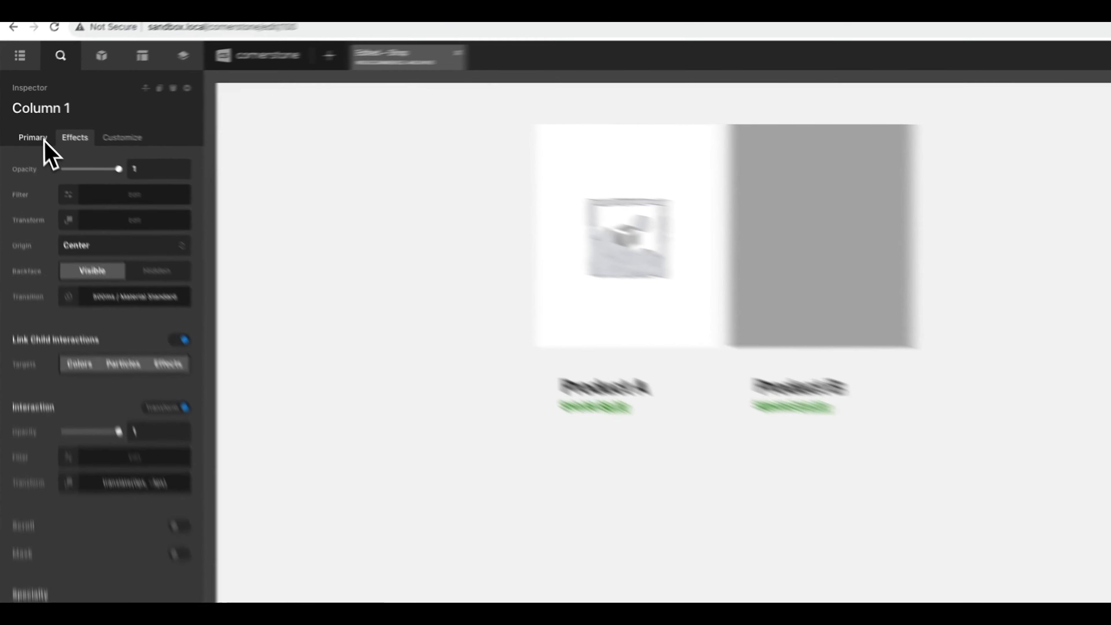
- Give Column 1 a white background color, rgb(255, 255, 255)
left_click(28, 125)
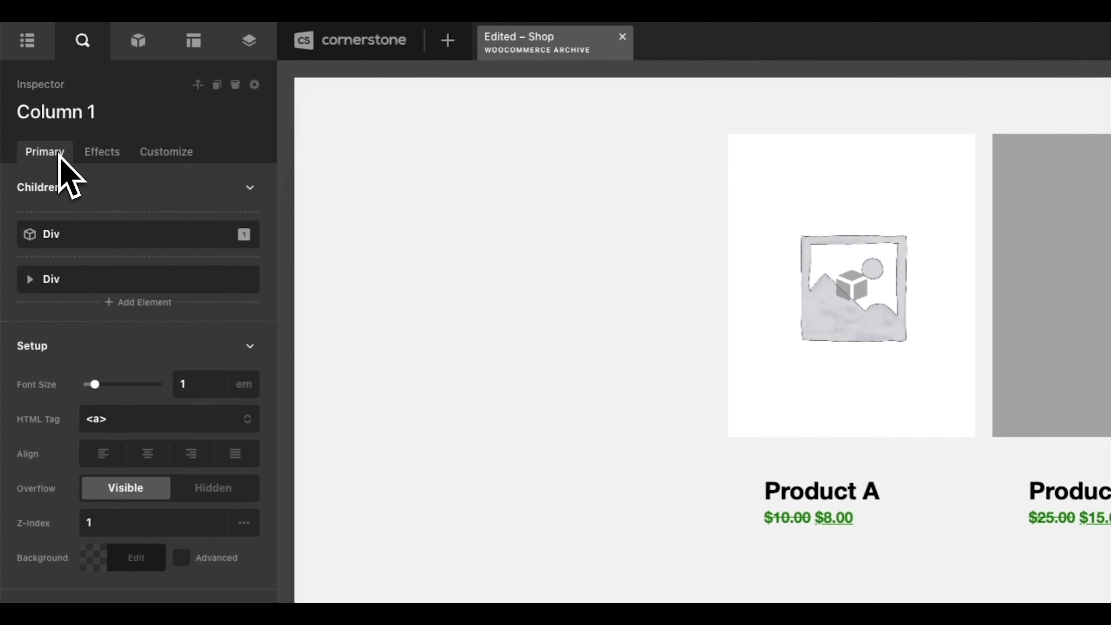
scroll(119, 340, "down", 5)
left_click(104, 432)
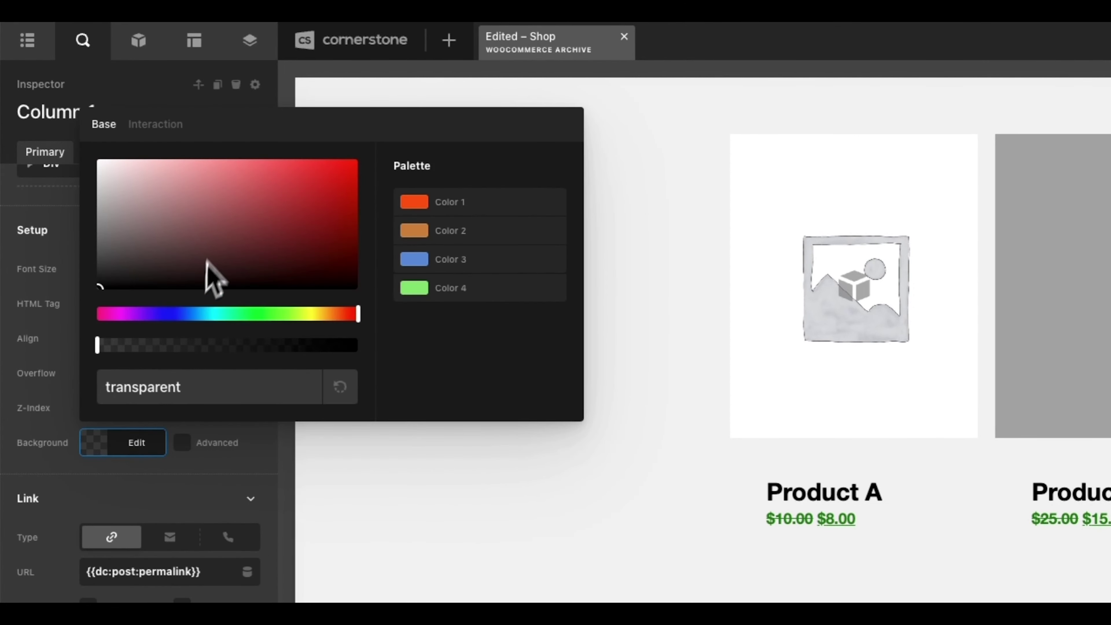
left_click(99, 161)
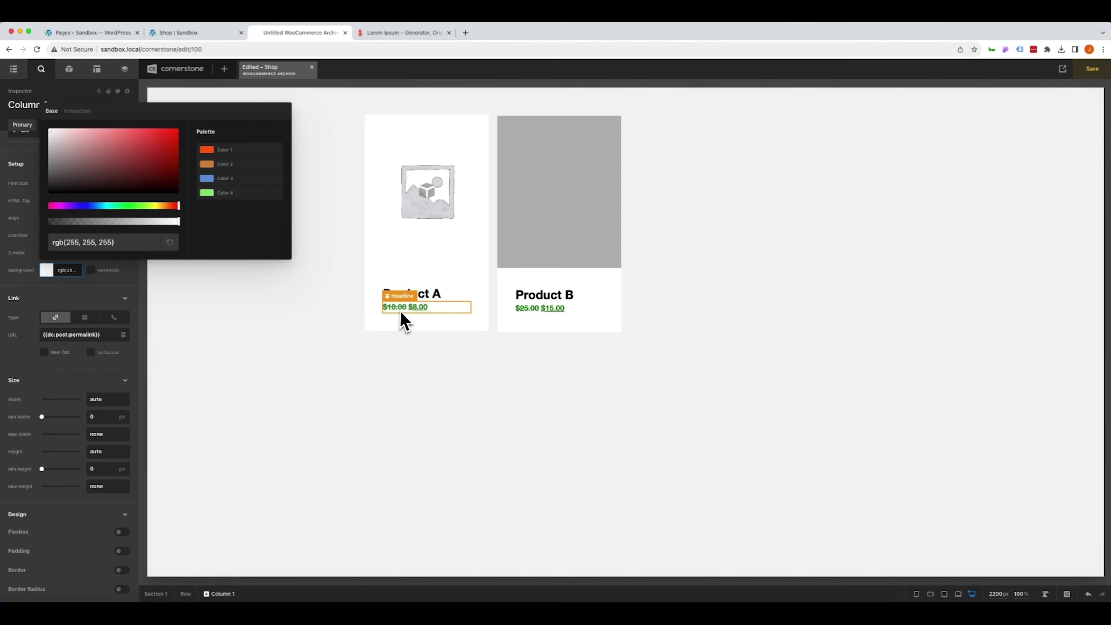
- Round all corners of Column 1 with a linked 1em border radius and set its overflow to Hidden
scroll(97, 300, "down", 2)
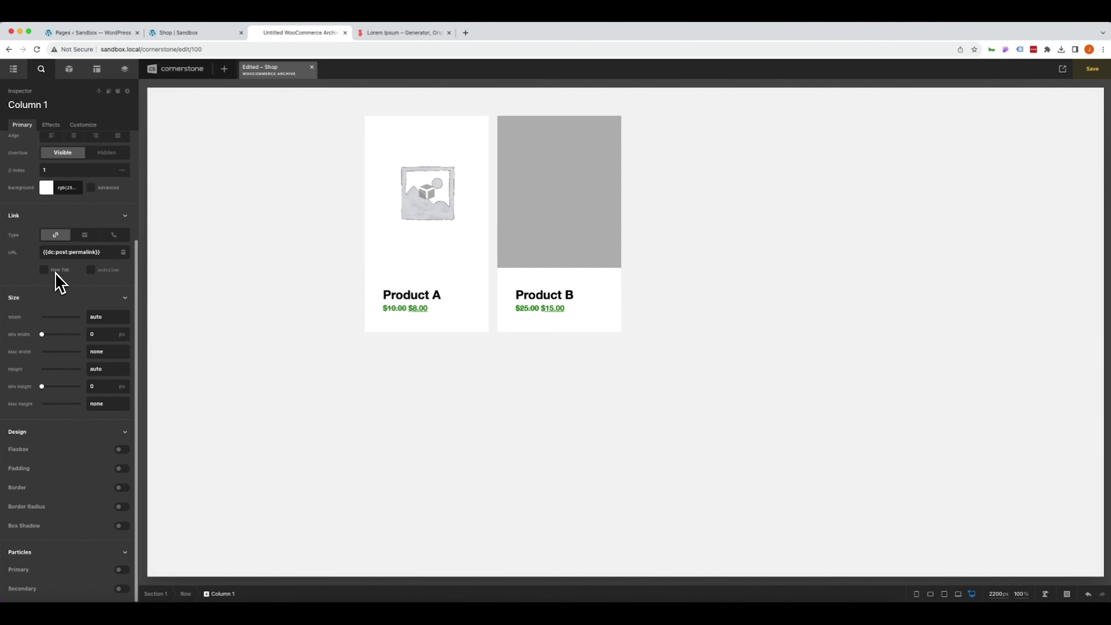
left_click(124, 506)
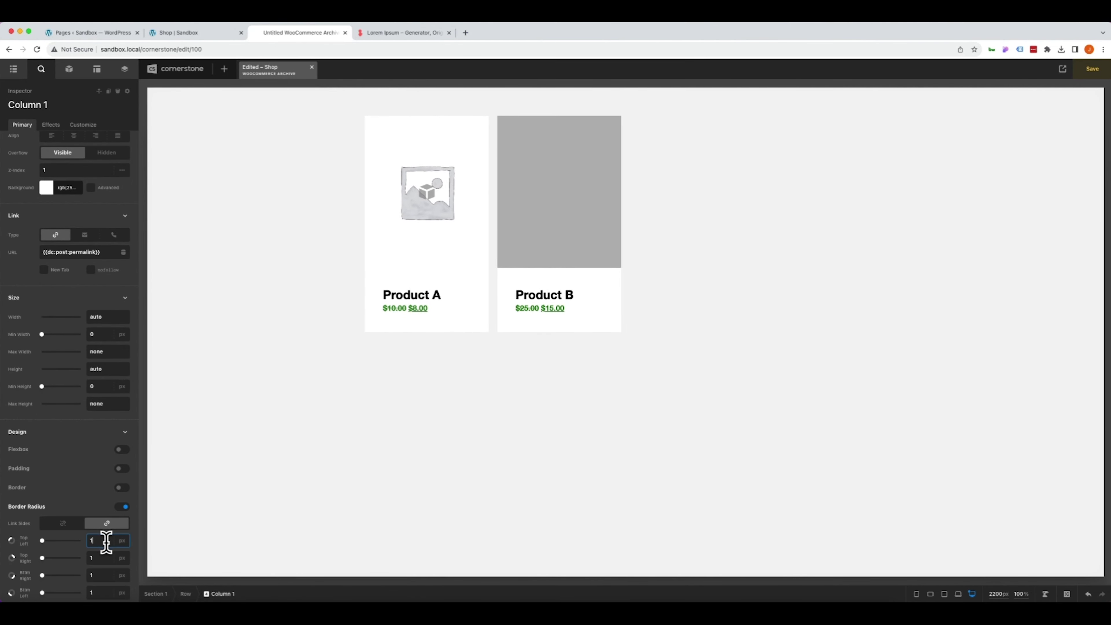
scroll(94, 340, "up", 3)
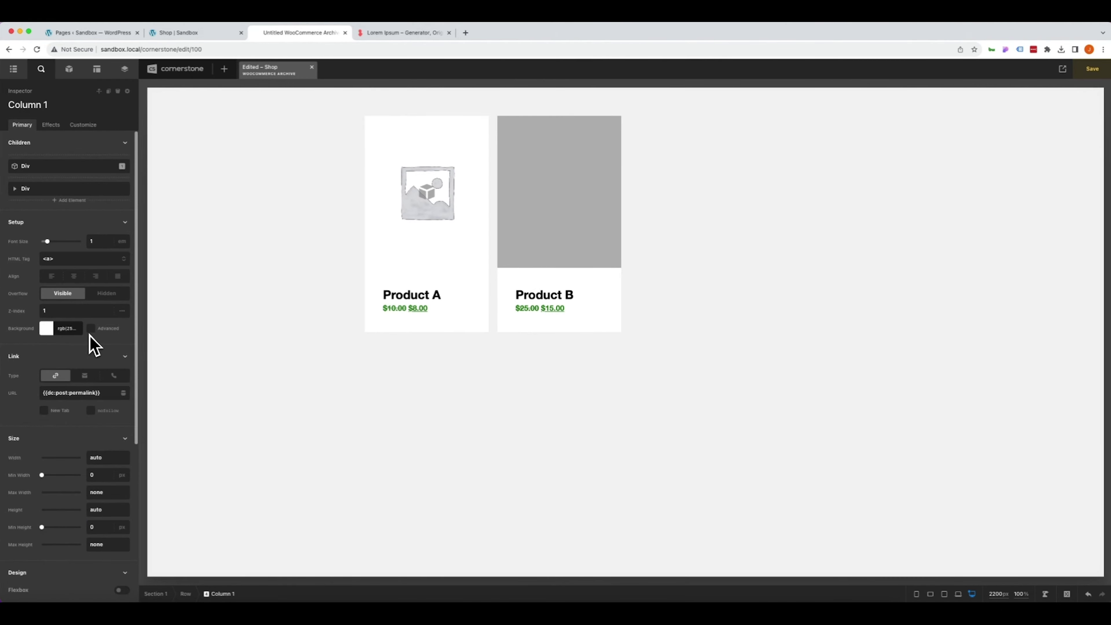
left_click(106, 294)
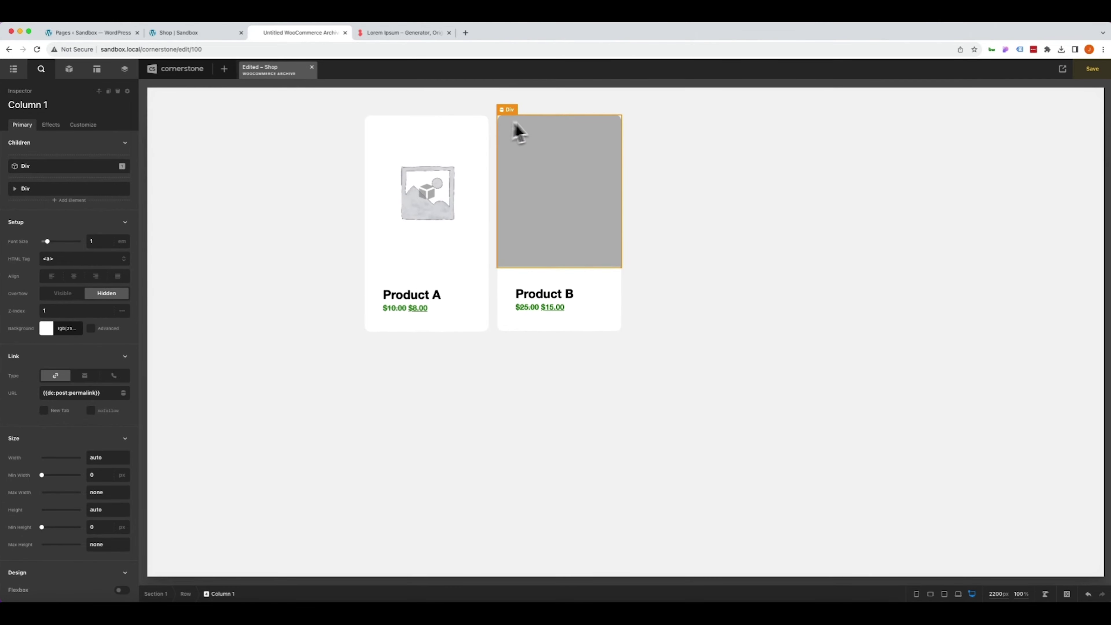
- Enable an outside box shadow on Column 1 with a Y offset of 0.5em and a blur of 2em
scroll(105, 284, "down", 2)
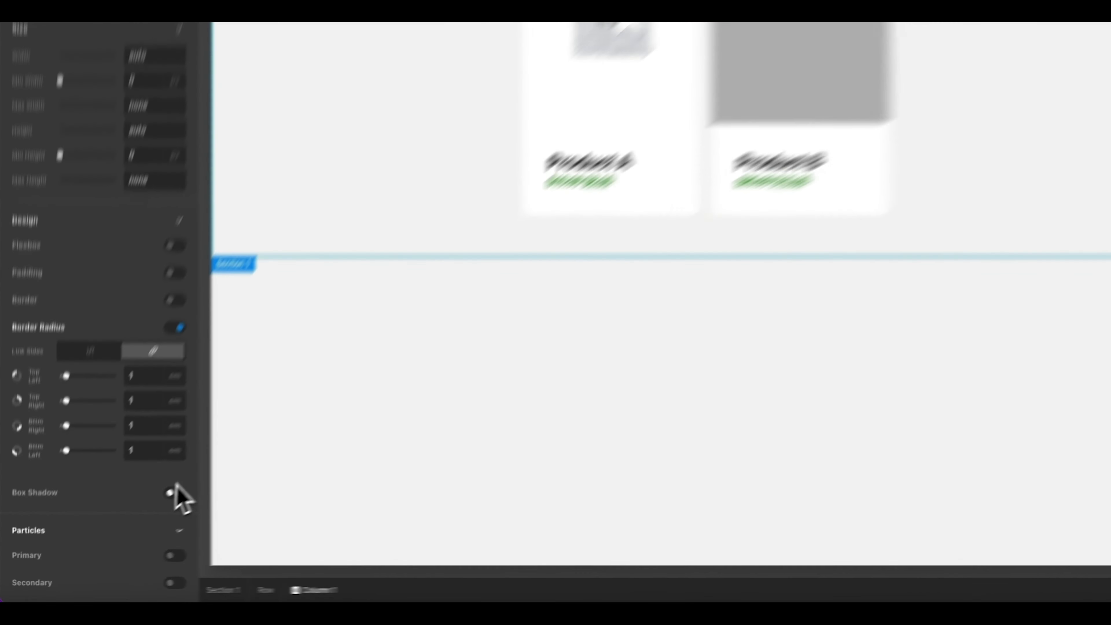
left_click(121, 524)
scroll(120, 529, "down", 3)
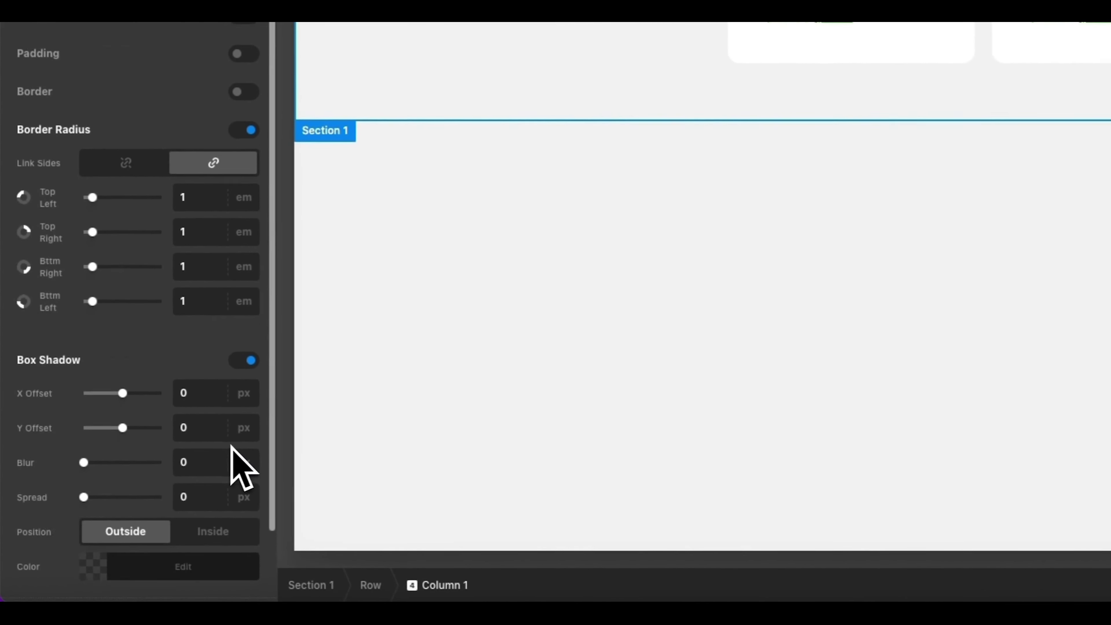
left_click(202, 385)
type("0.5em")
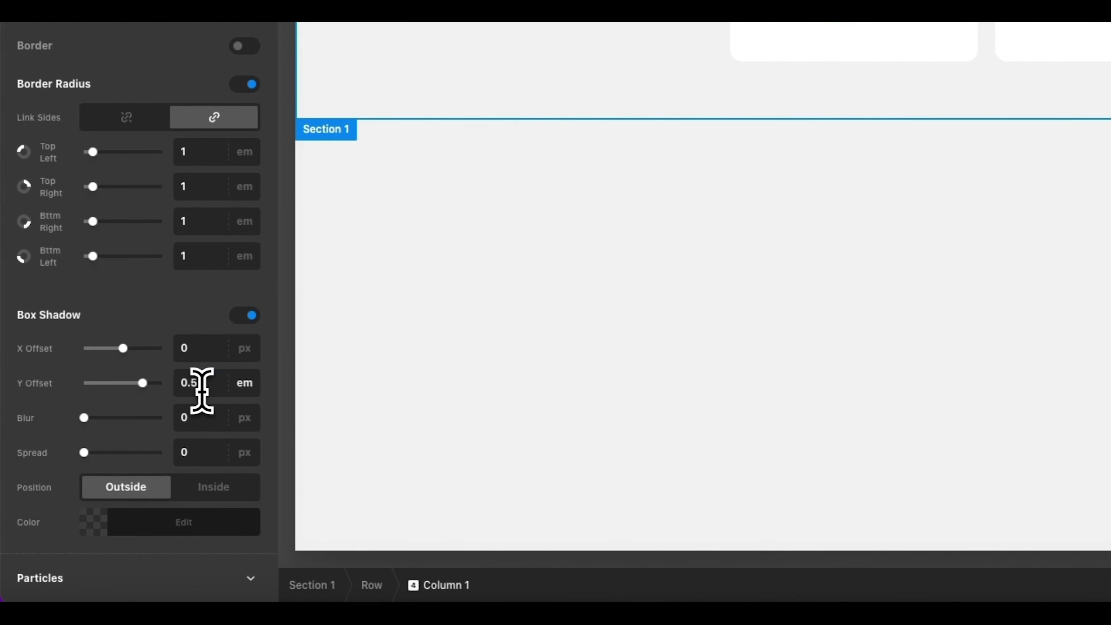
key("Tab")
type("2")
scroll(203, 397, "down", 1)
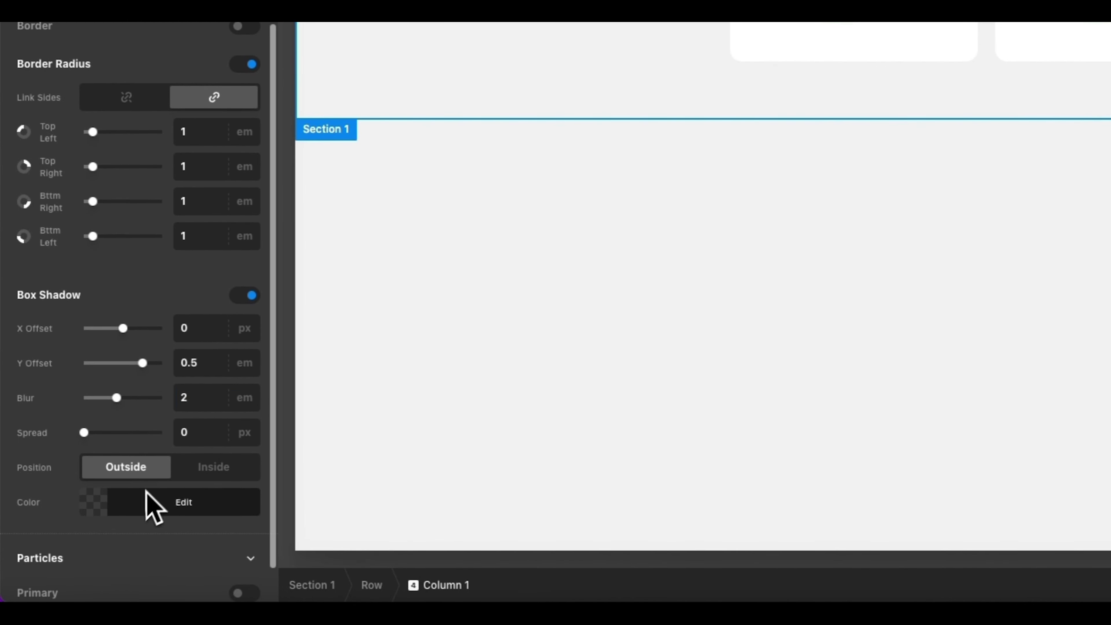
- Set the box shadow's interaction color to rgba(0, 0, 0, 0.25), keeping its base color transparent
left_click(154, 502)
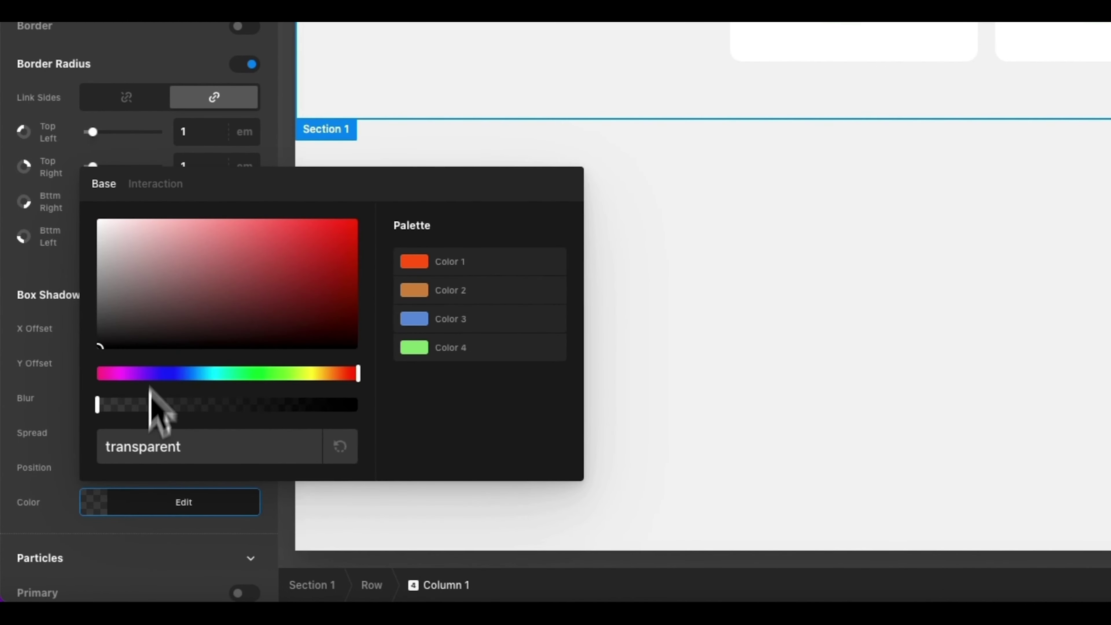
left_click(146, 191)
left_click_drag(98, 405, 163, 409)
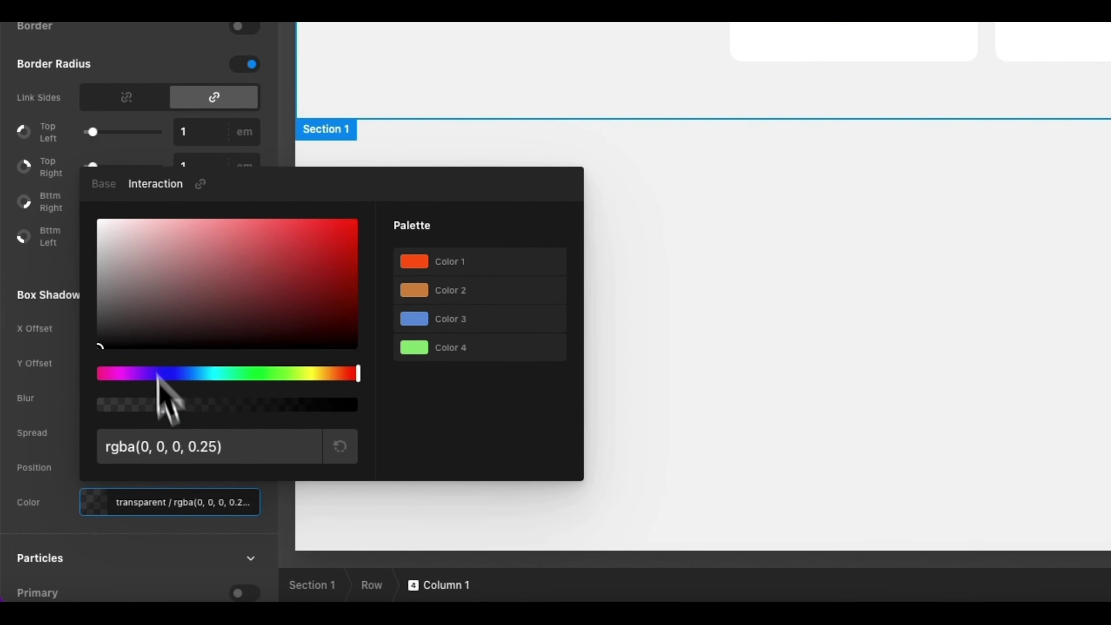
left_click(105, 187)
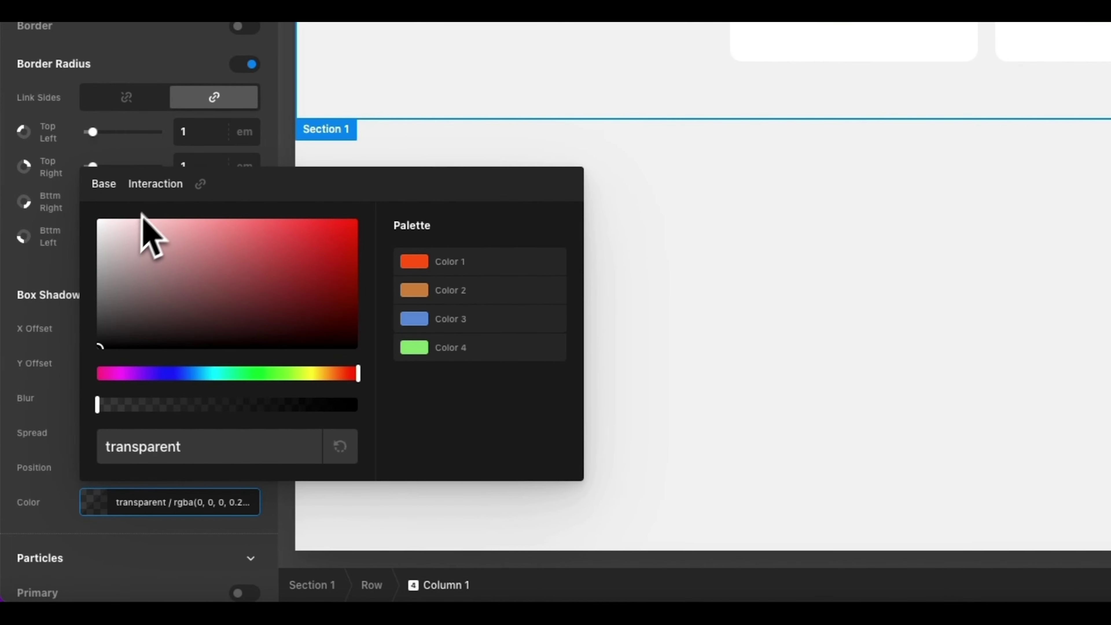
left_click(157, 187)
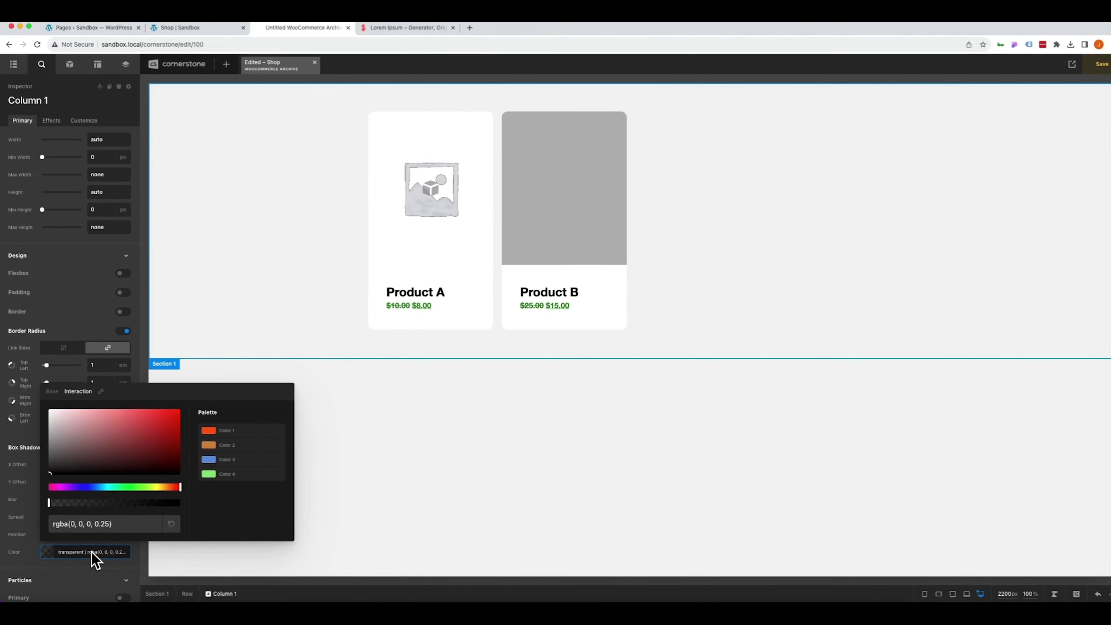
left_click(95, 560)
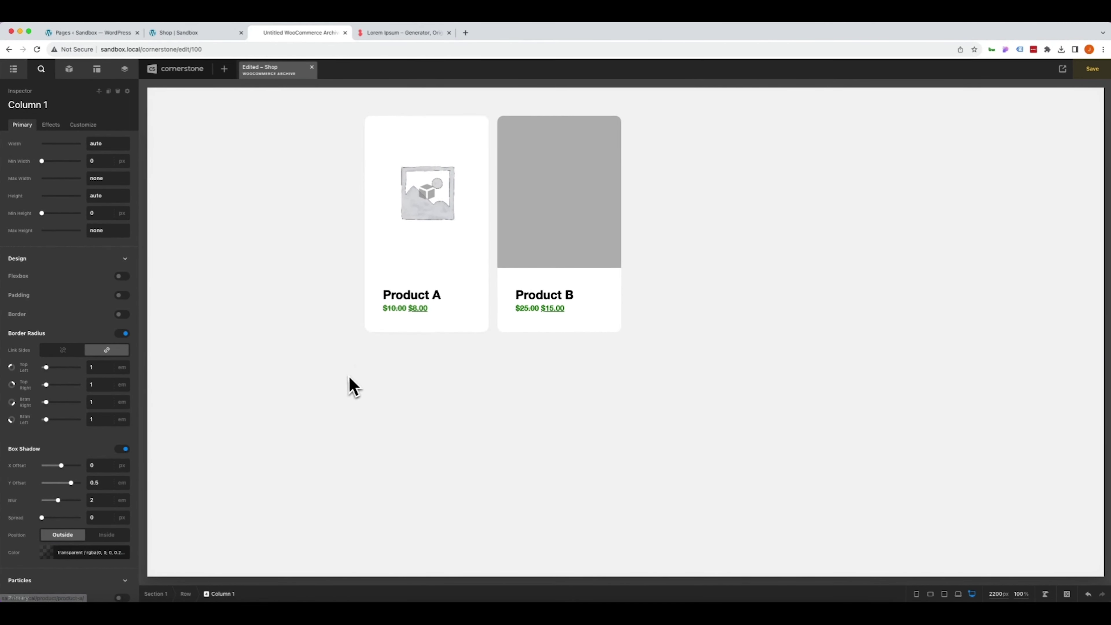
left_click(307, 392)
- Add a Product Short Description element below the price headline and give it a top margin of 2em
left_click(69, 69)
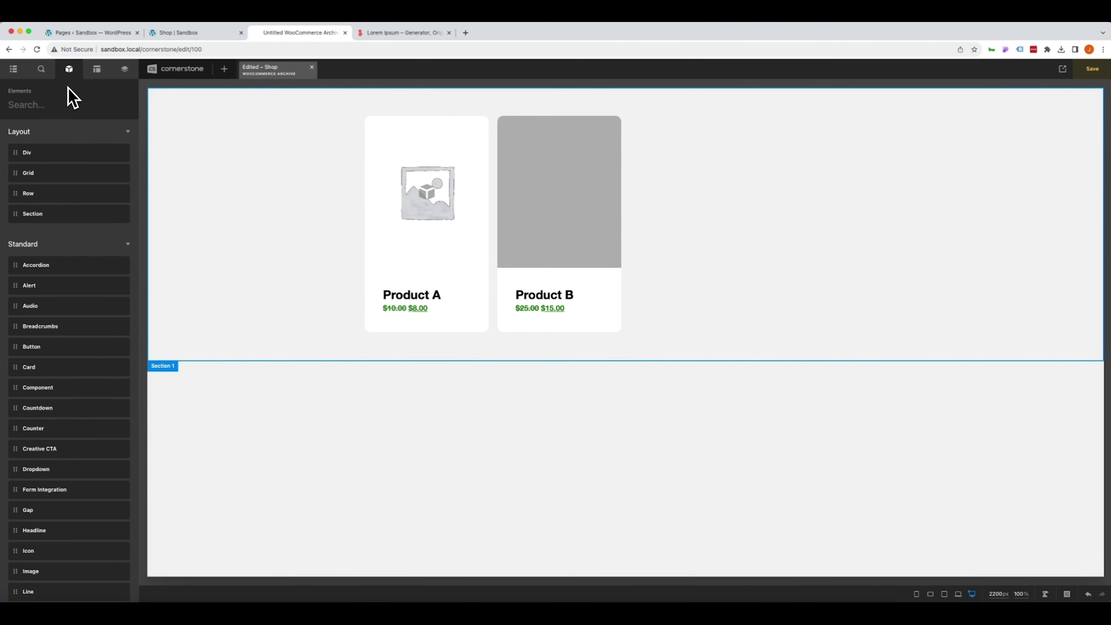
type("short")
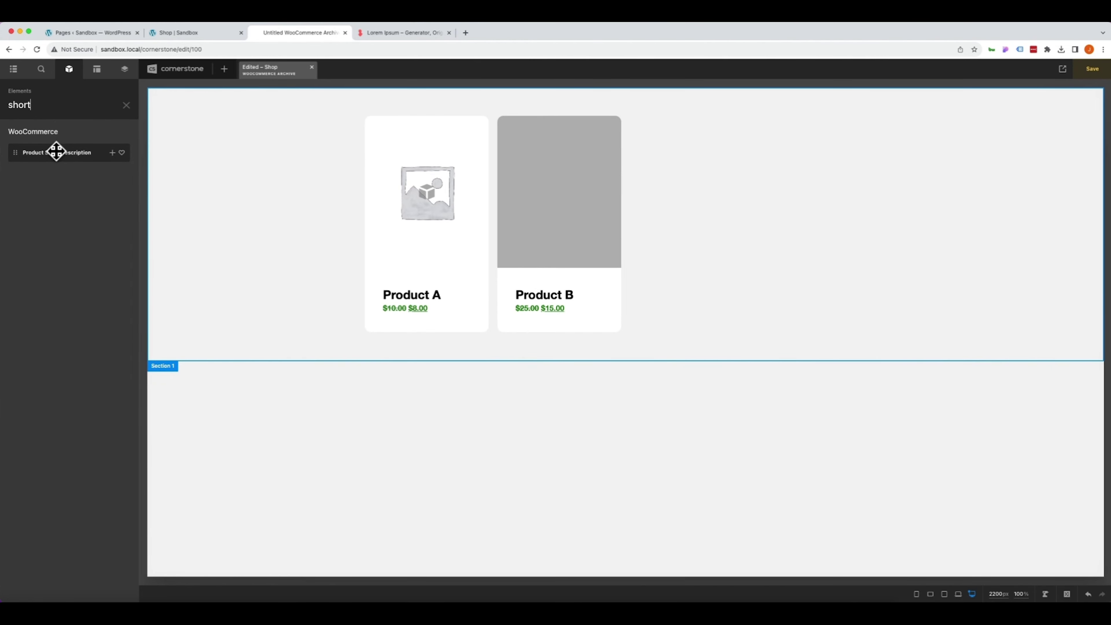
left_click_drag(57, 151, 403, 328)
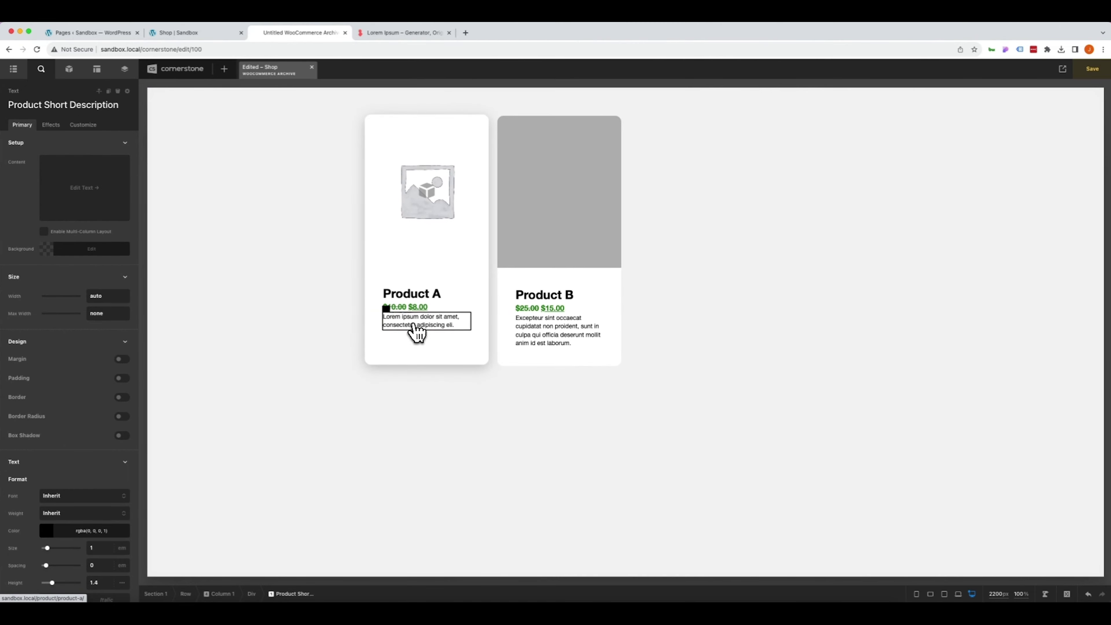
left_click(122, 359)
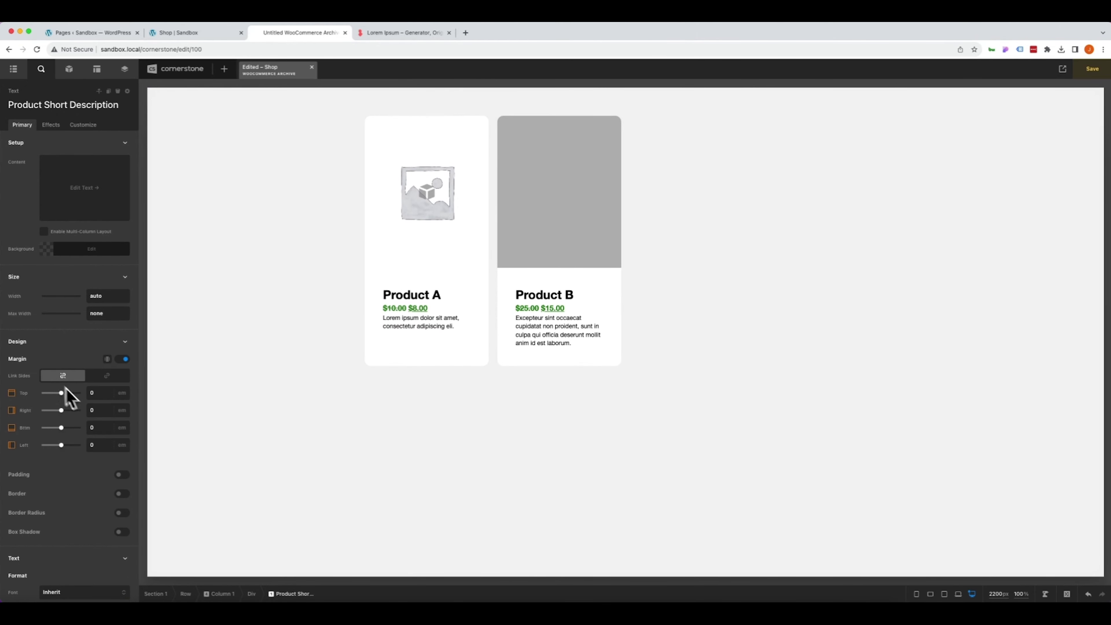
type("2")
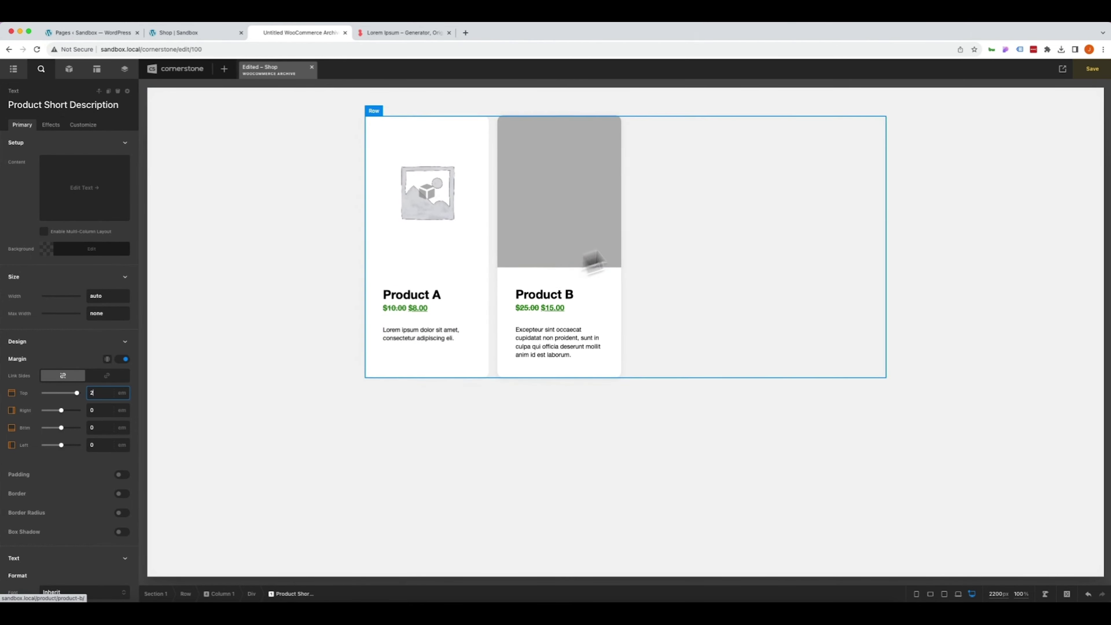
- Change the Row's layout template to three equal columns
left_click(492, 340)
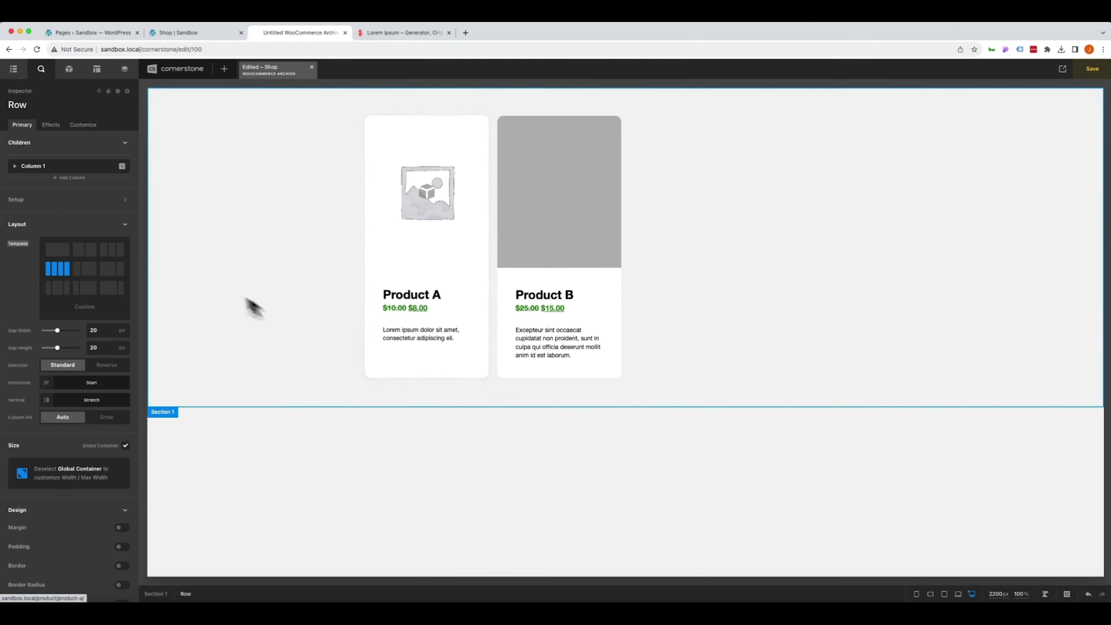
left_click(112, 249)
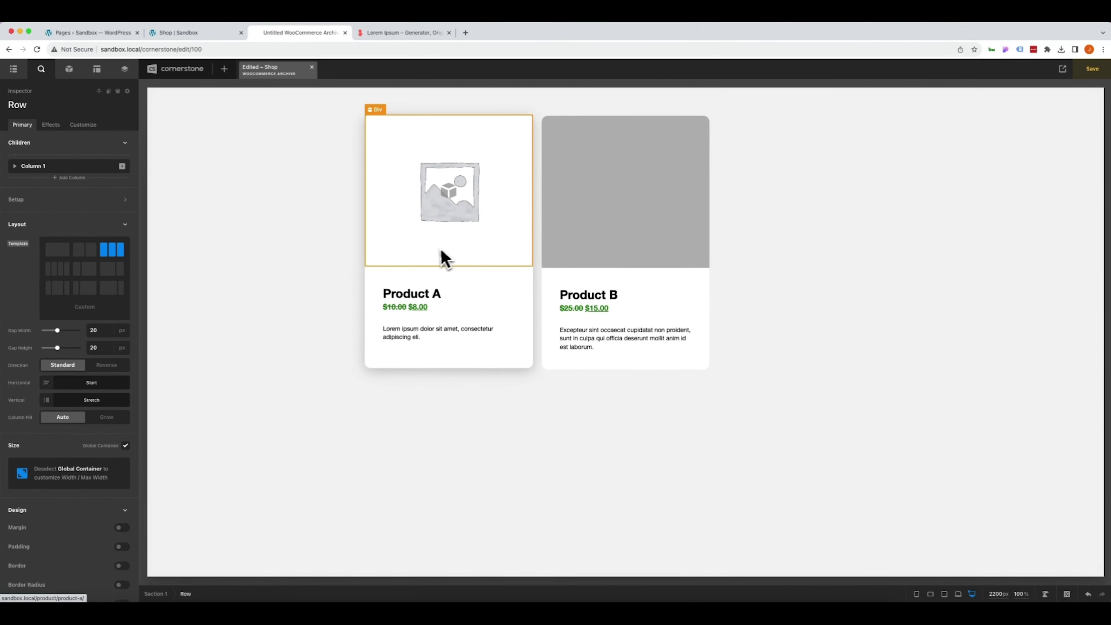
left_click(376, 291)
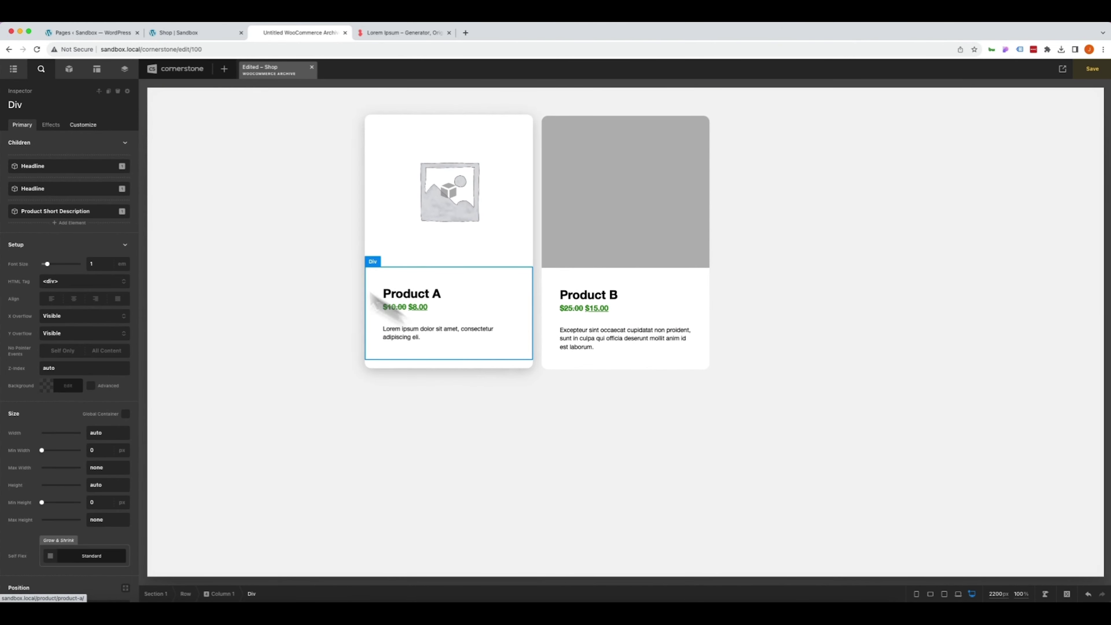
- Check the assignment conditions in the Shop archive's settings
left_click(13, 69)
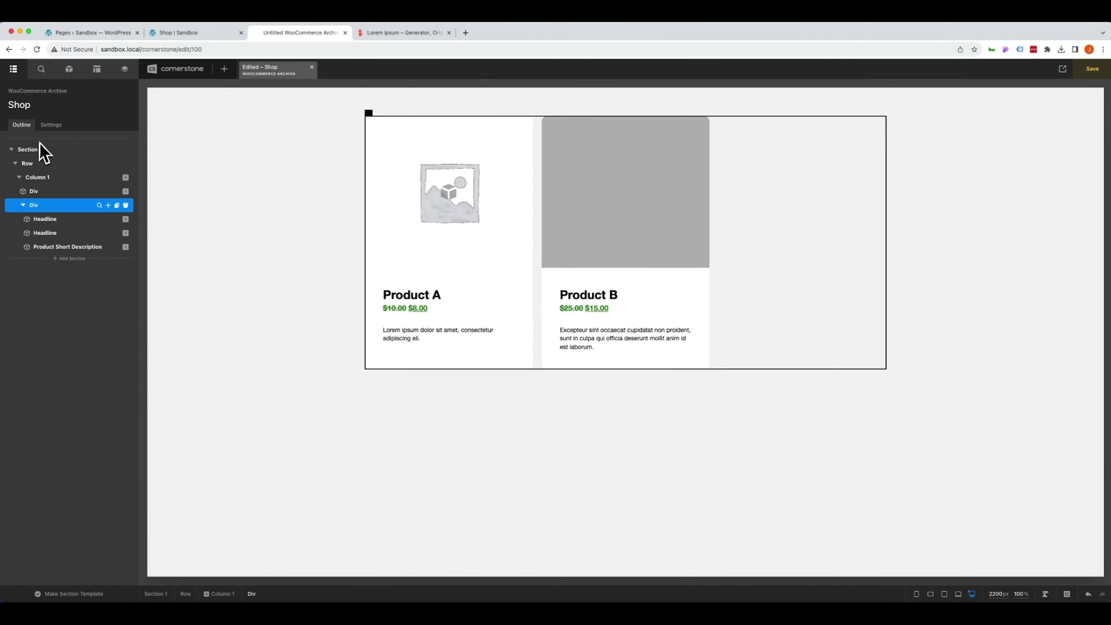
left_click(52, 125)
left_click(84, 243)
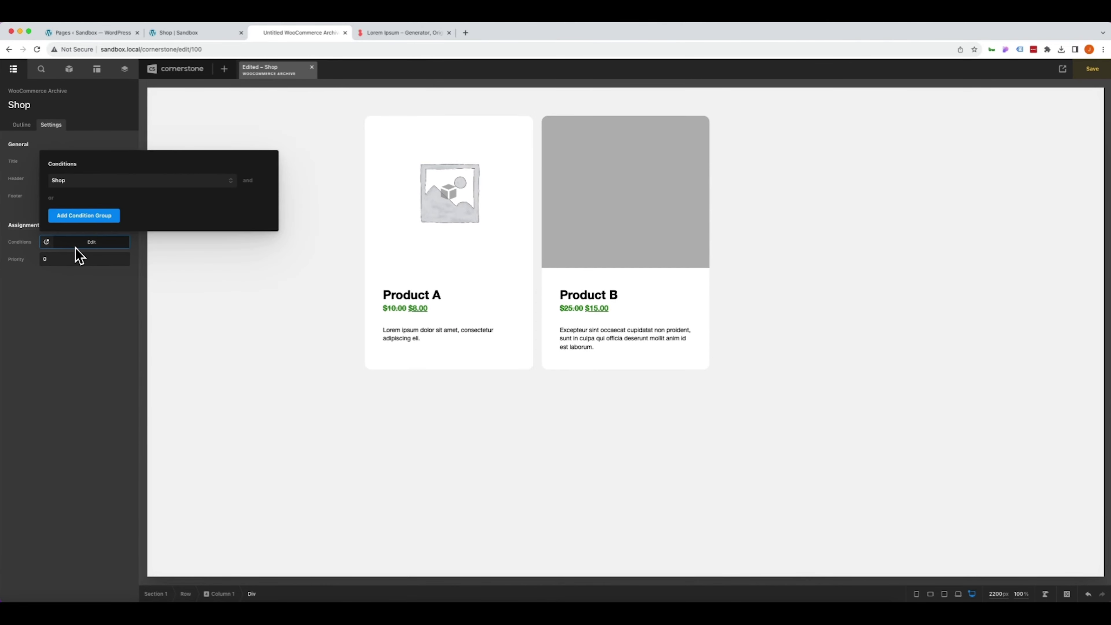
left_click(66, 289)
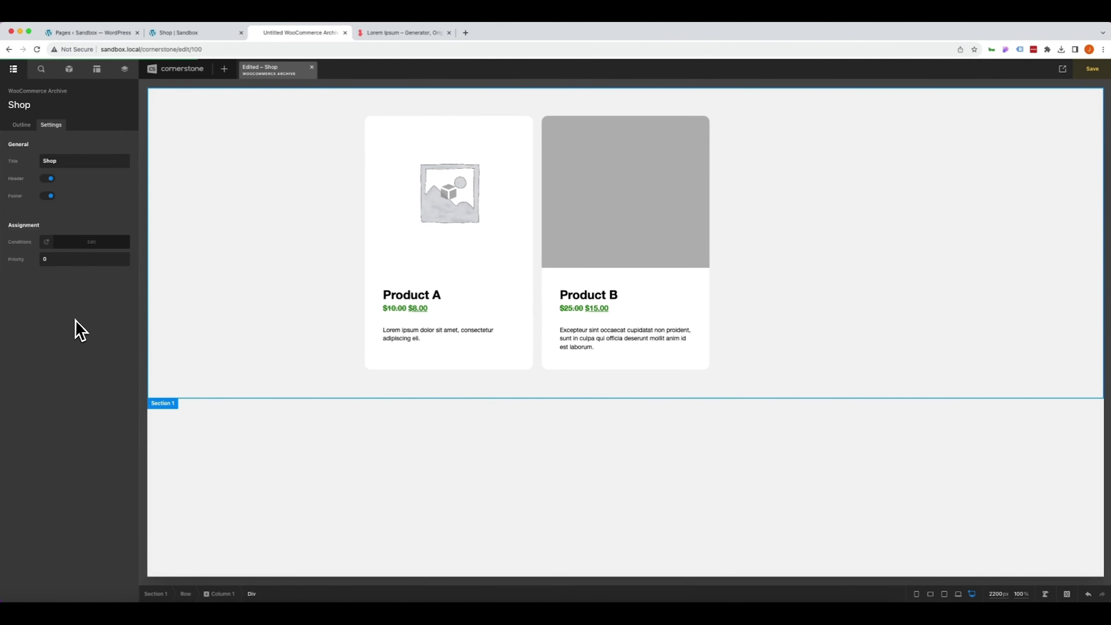
- Inspect the product cards on the live Shop page and return to the Cornerstone editor
left_click(192, 35)
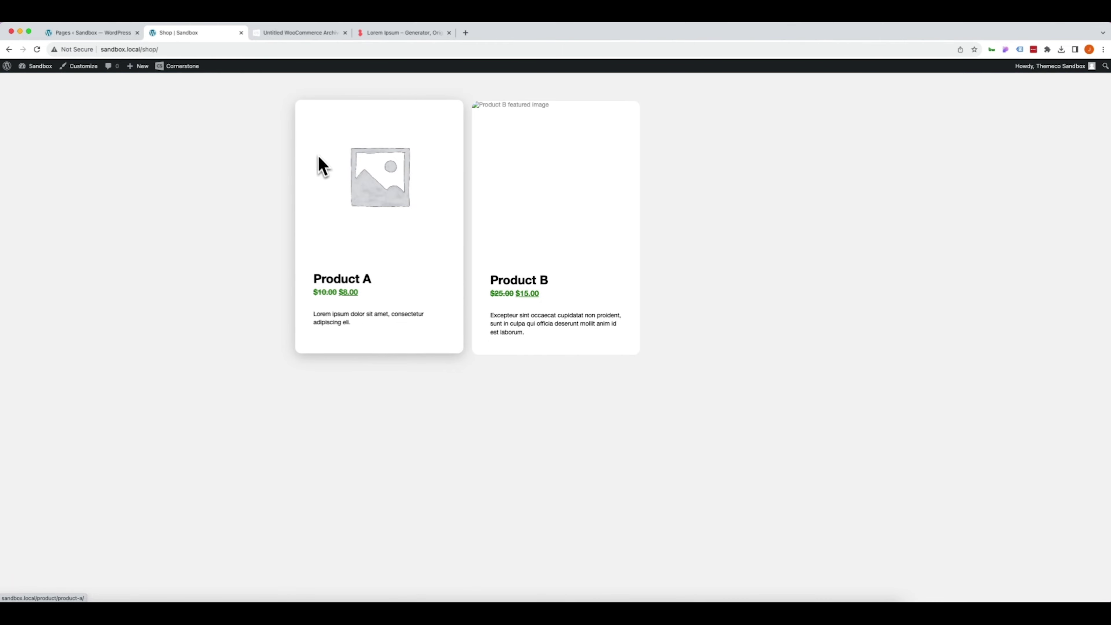
left_click(278, 38)
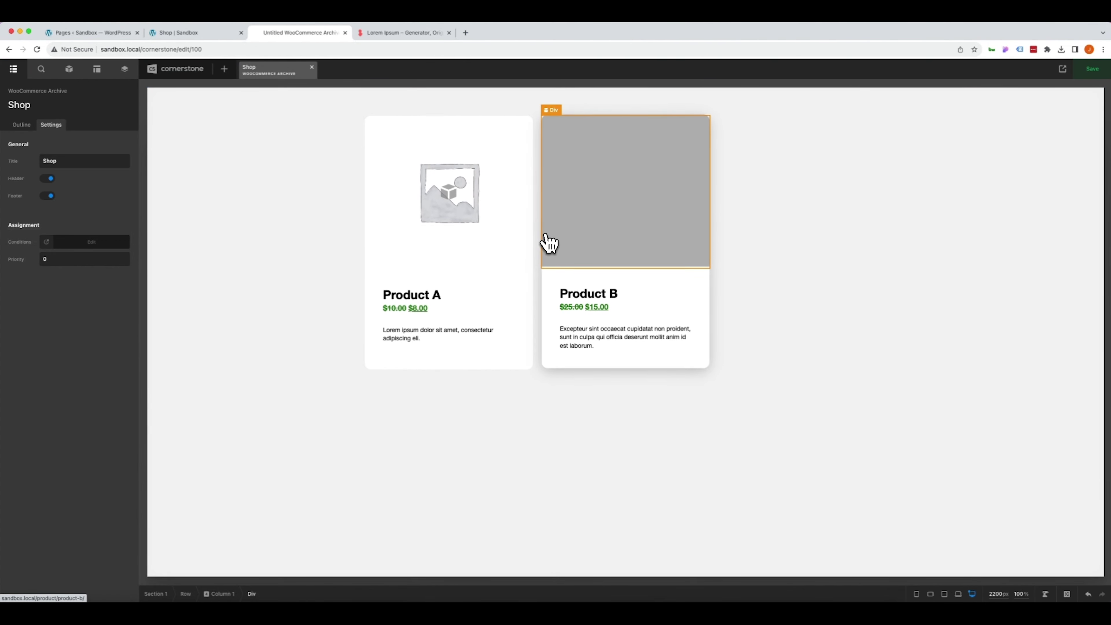
- Duplicate the product image Div and replace the duplicate's advanced background image with the plain palette colour Color 3
left_click(560, 238)
left_click(108, 91)
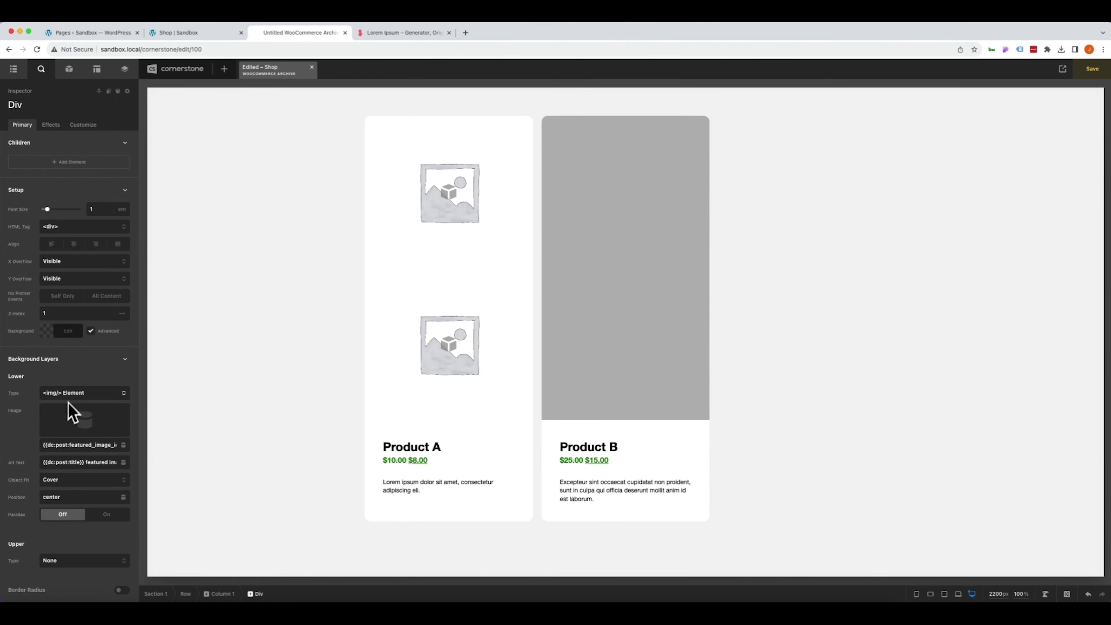
left_click(91, 330)
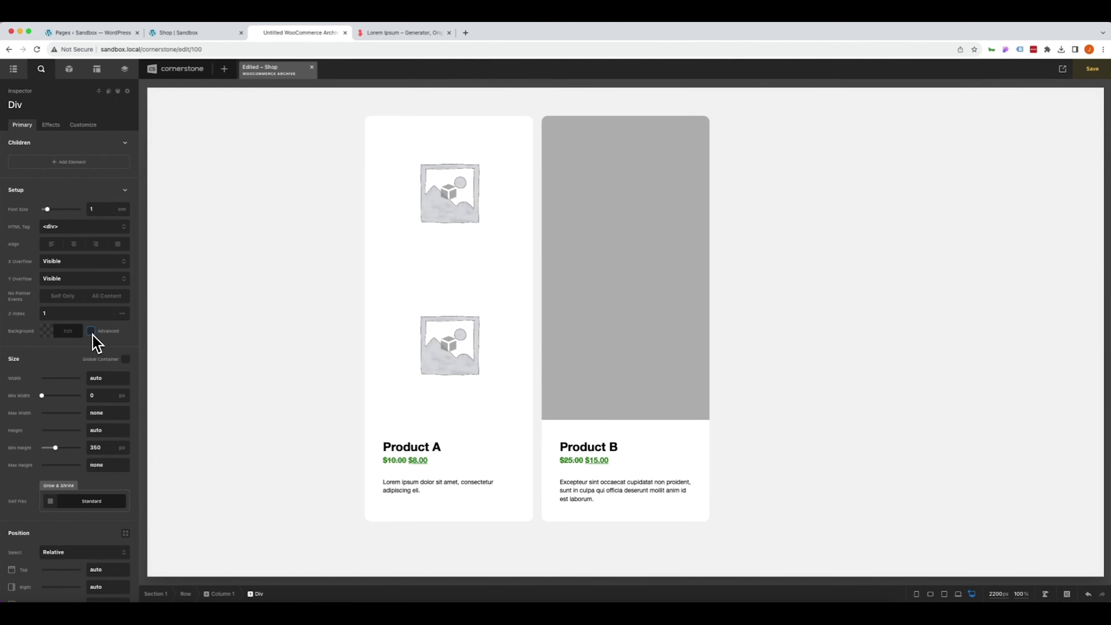
left_click(64, 332)
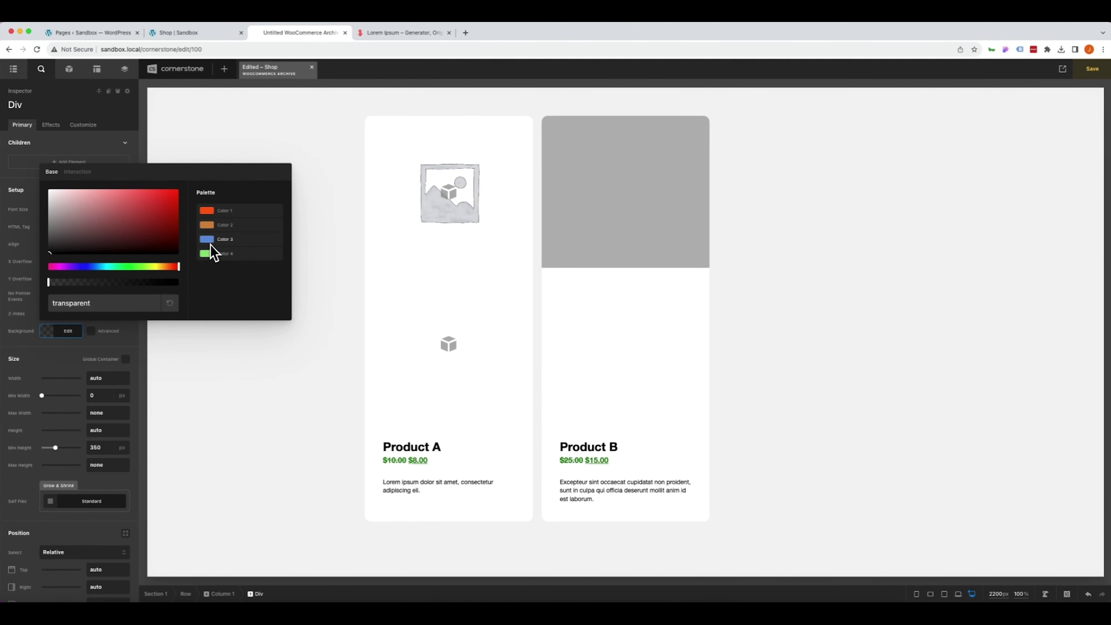
left_click(210, 243)
left_click(55, 336)
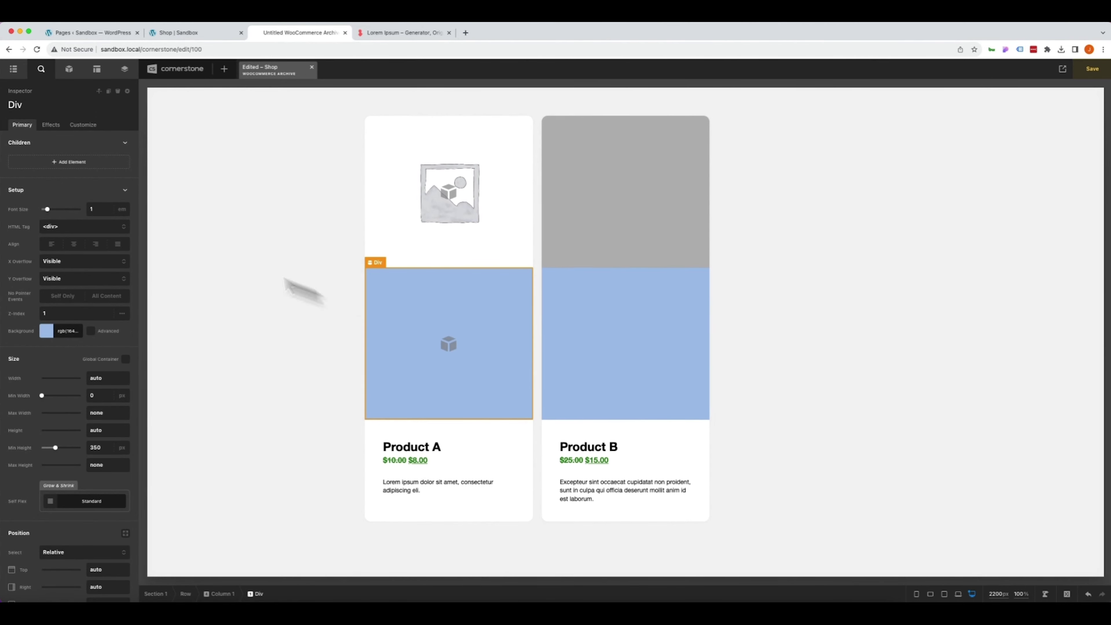
- Add an Icon element with a stacked-images icon to the blue Div and centre the Div's content in both directions with Flexbox
left_click(71, 72)
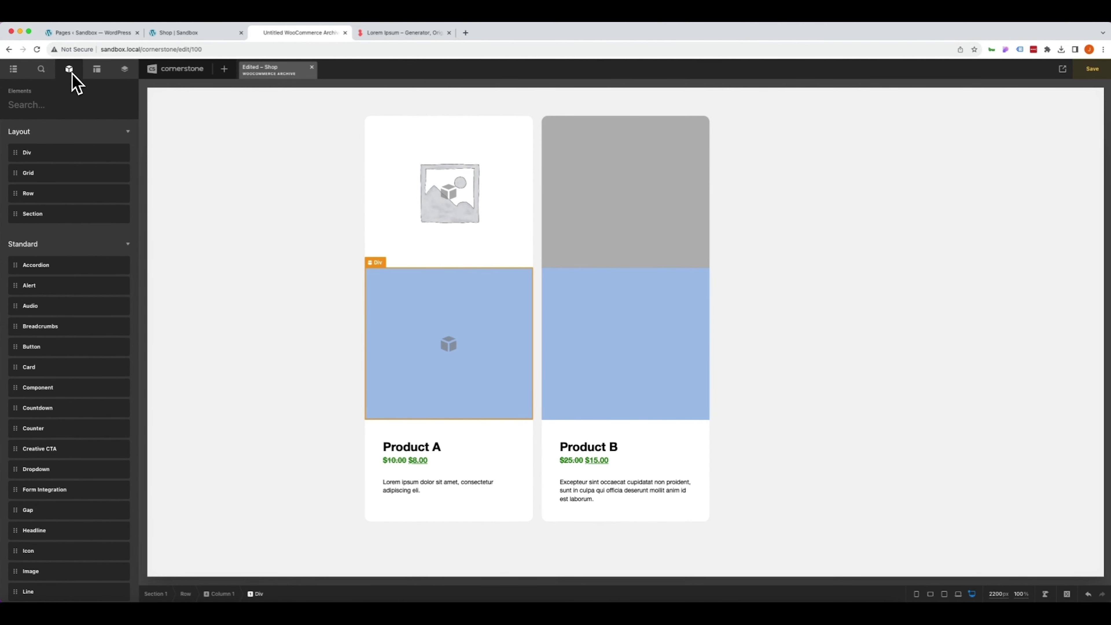
type("icon")
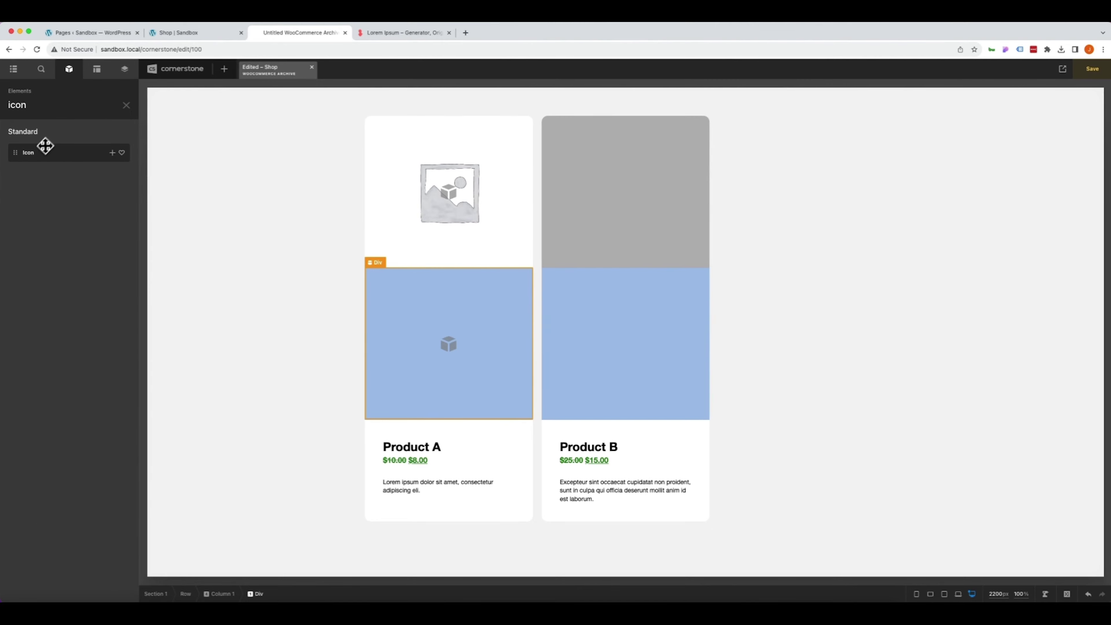
left_click_drag(44, 149, 473, 348)
left_click(91, 179)
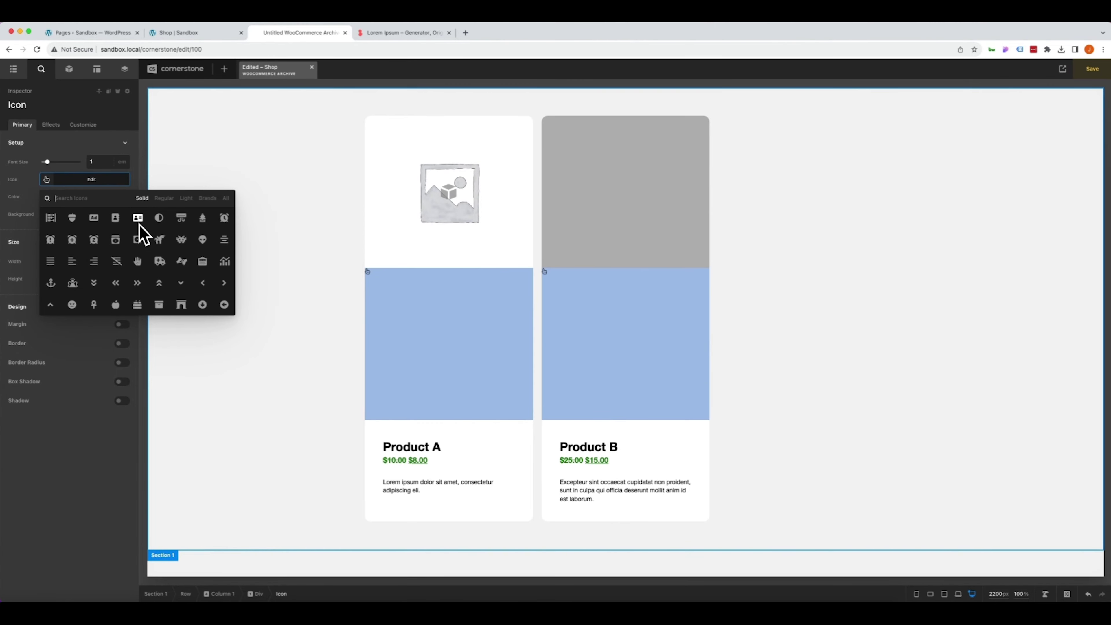
type("image")
left_click(135, 218)
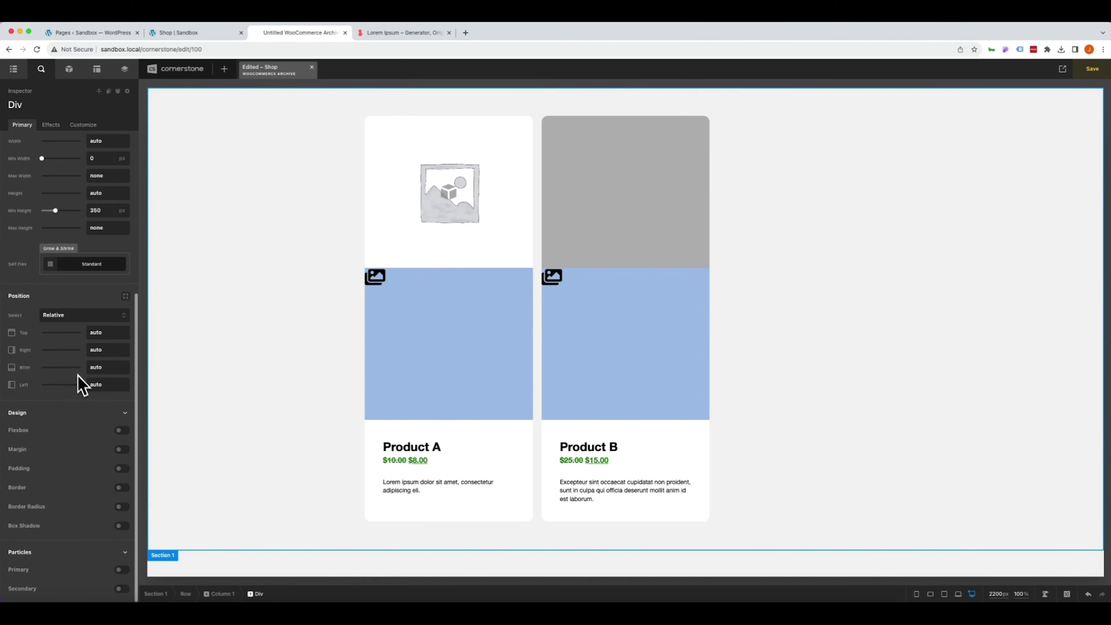
left_click(122, 430)
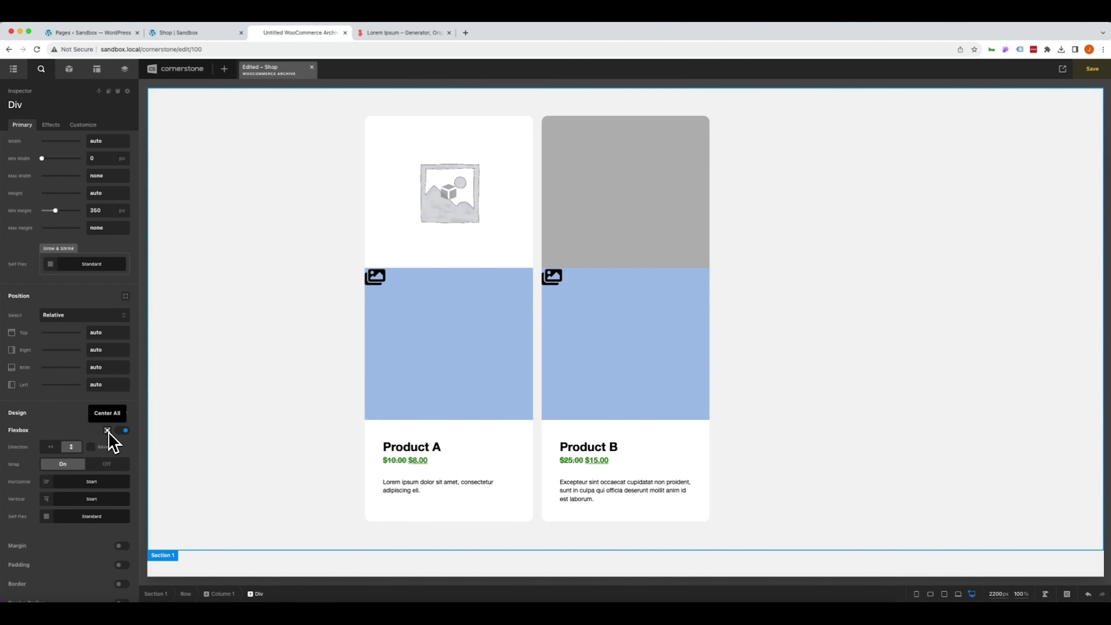
left_click(107, 430)
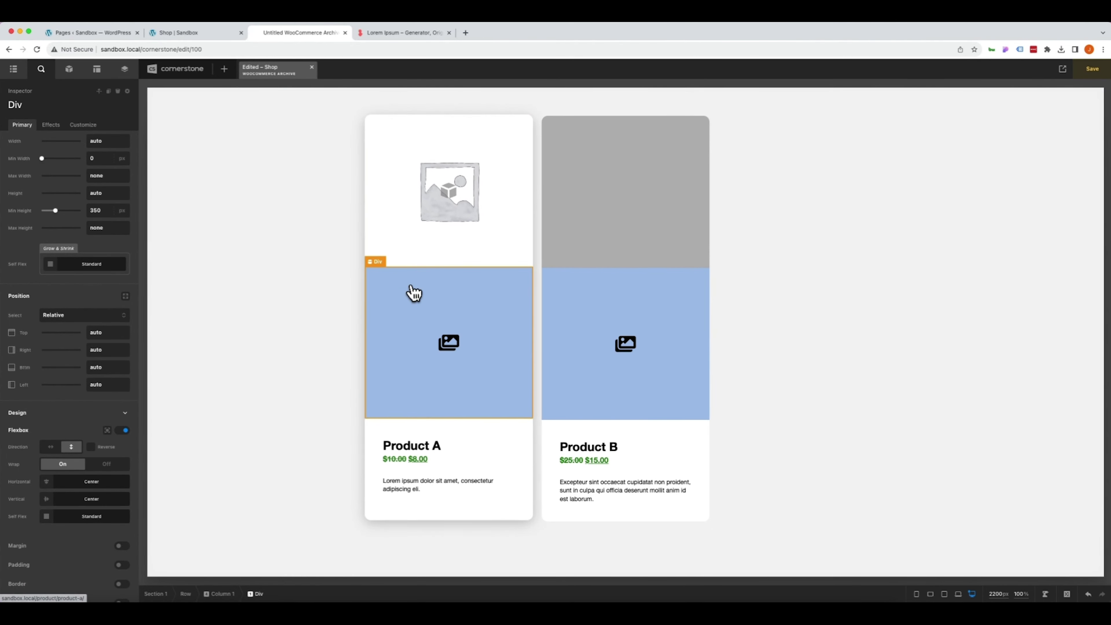
- Give the blue placeholder Div a display condition of Featured Image is not set
left_click(88, 126)
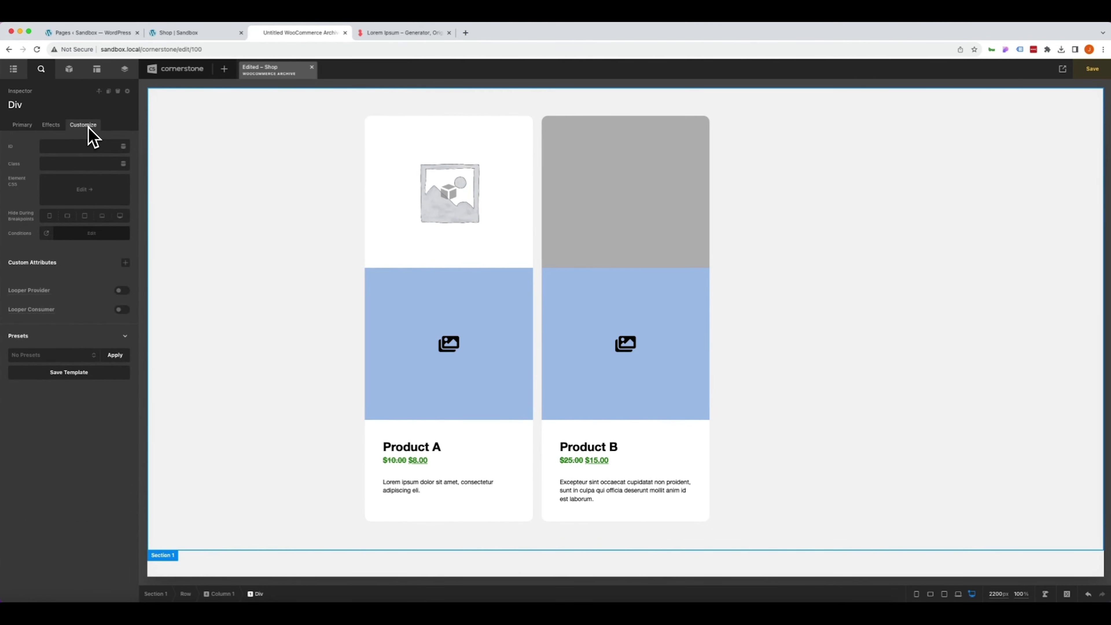
left_click(54, 238)
left_click(74, 205)
left_click(75, 209)
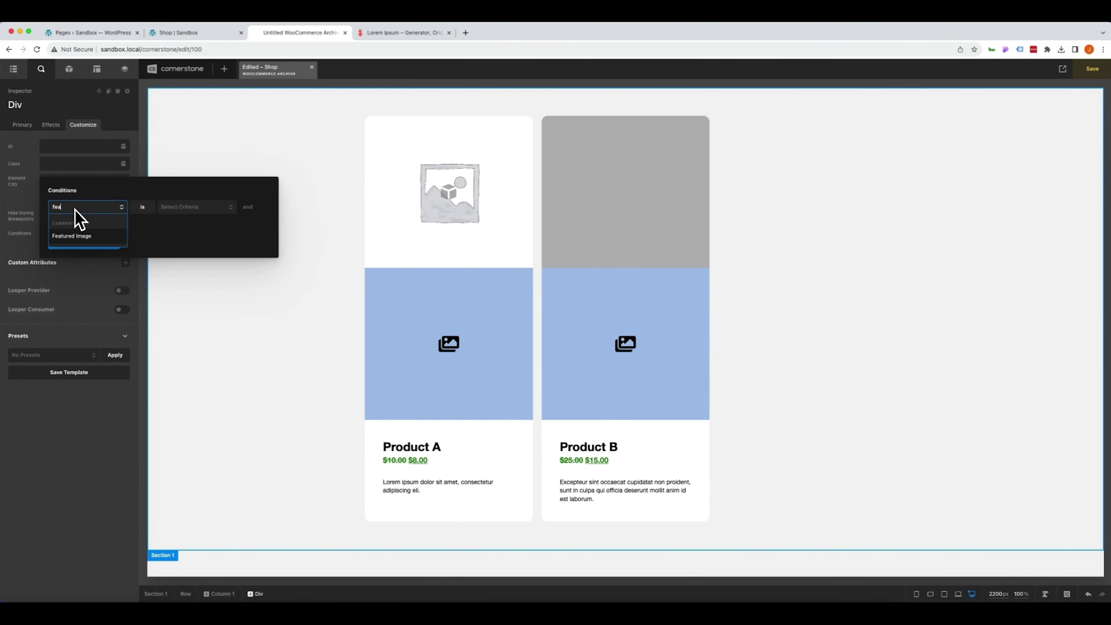
left_click(74, 242)
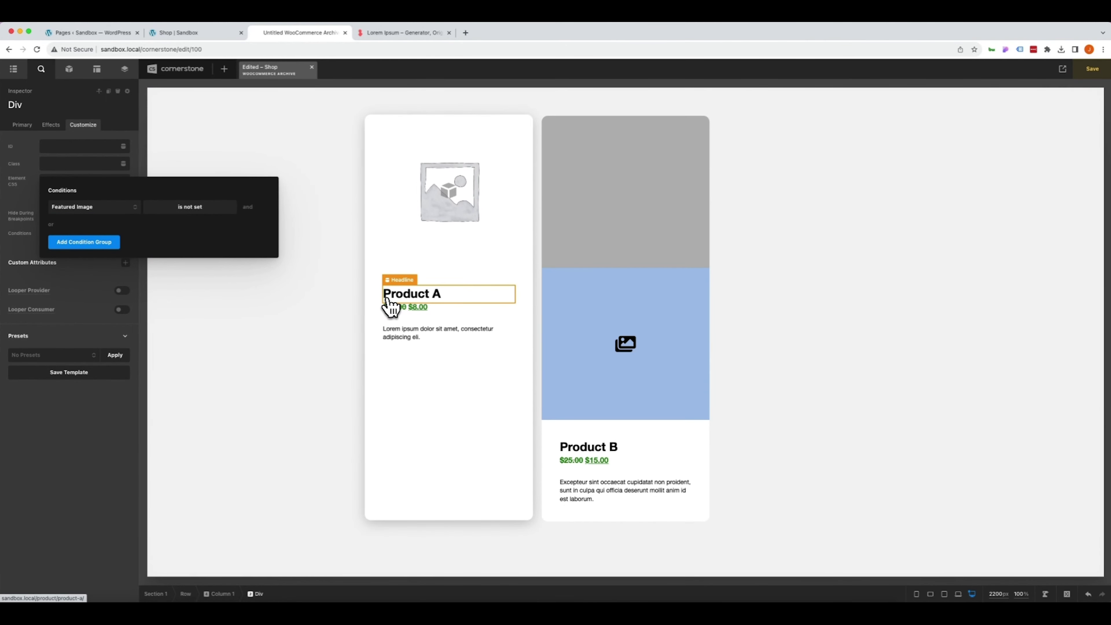
- Give the original image Div the condition Featured Image is set, save, and check the cards on the live Shop page
left_click(385, 213)
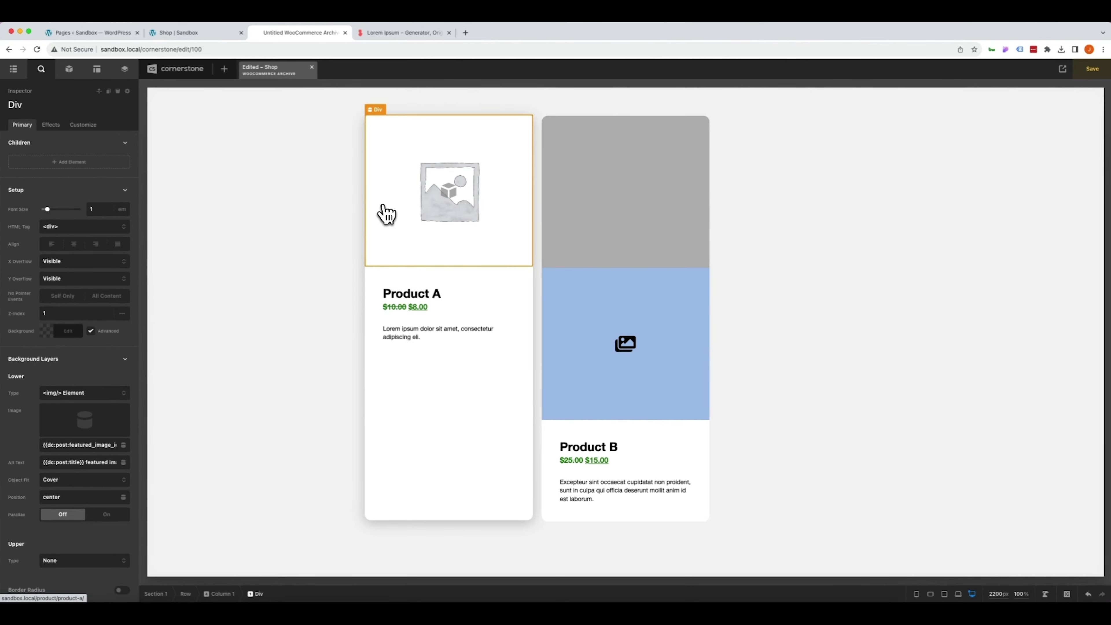
left_click(83, 127)
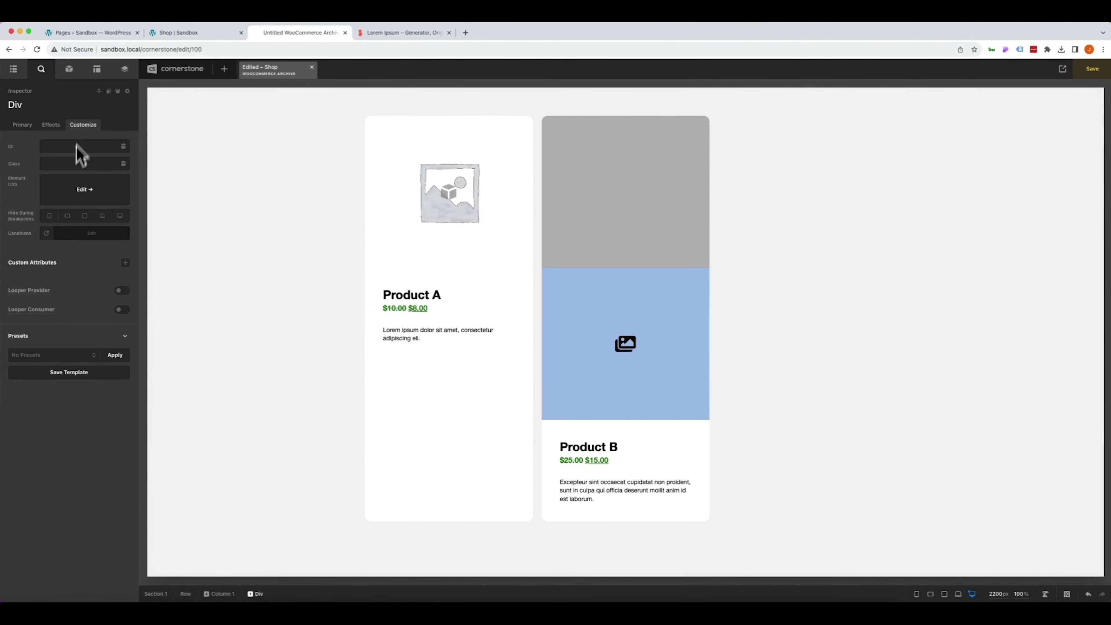
left_click(66, 235)
left_click(77, 204)
left_click(74, 209)
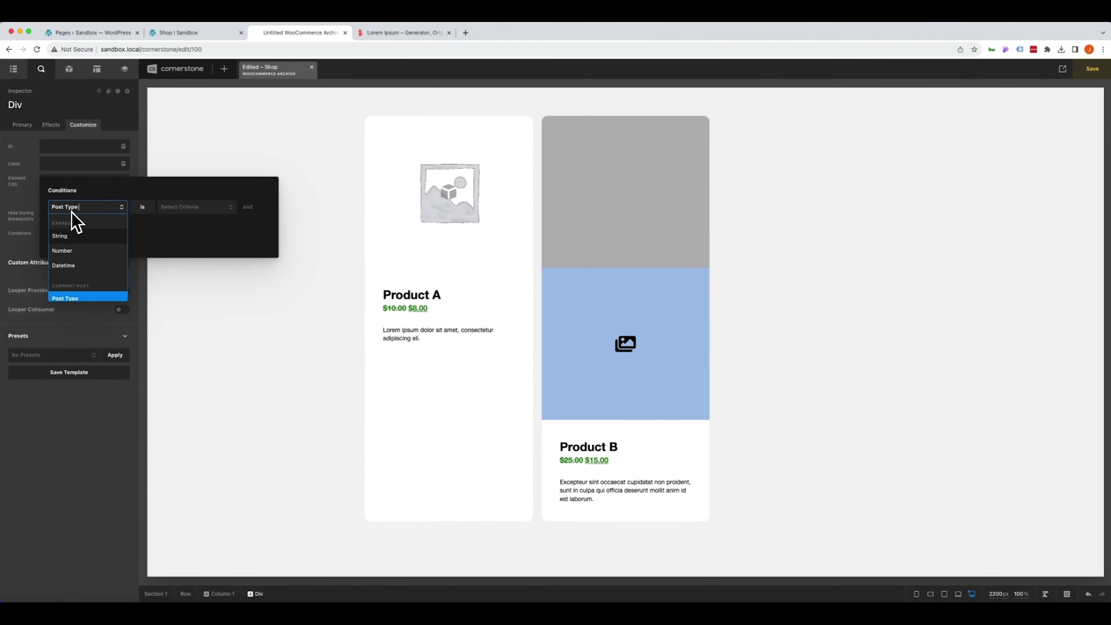
type("feat")
left_click(77, 236)
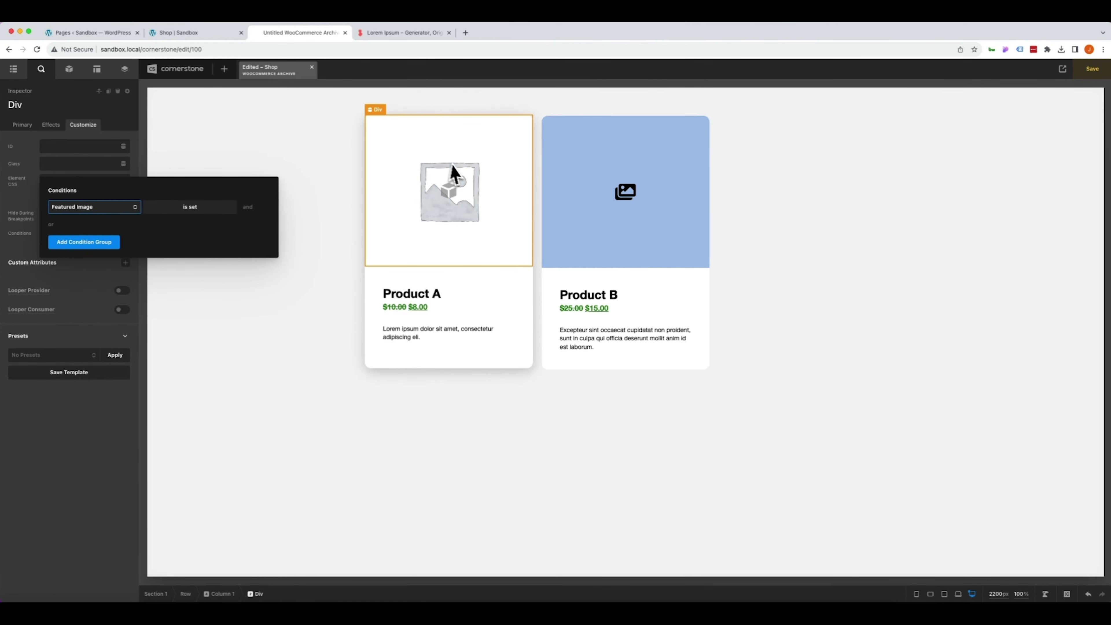
left_click(99, 434)
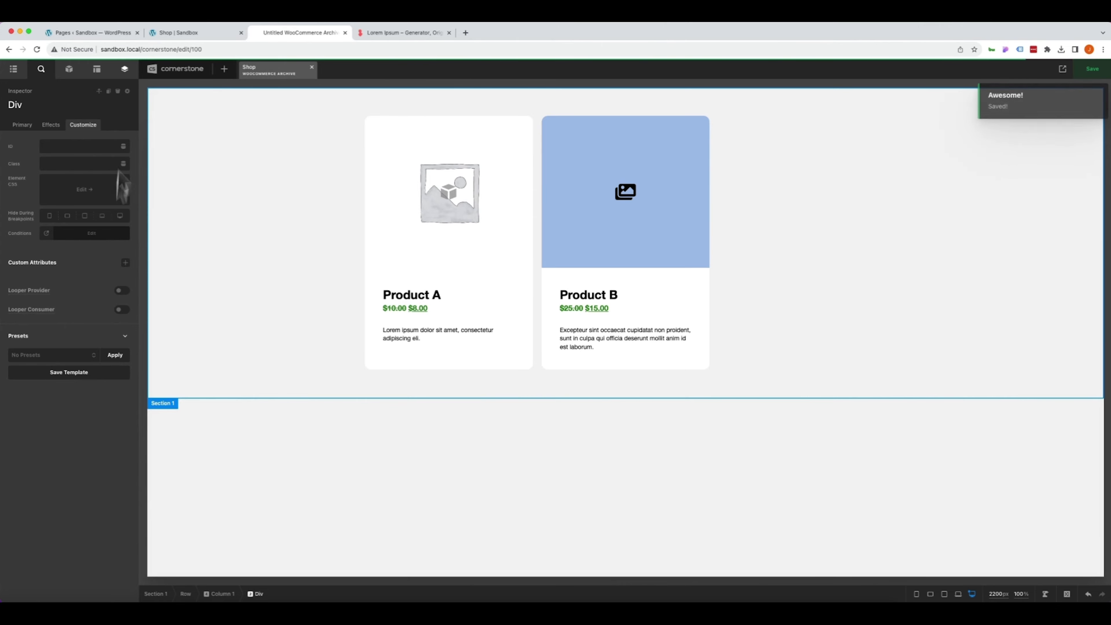
left_click(180, 34)
key("super+r")
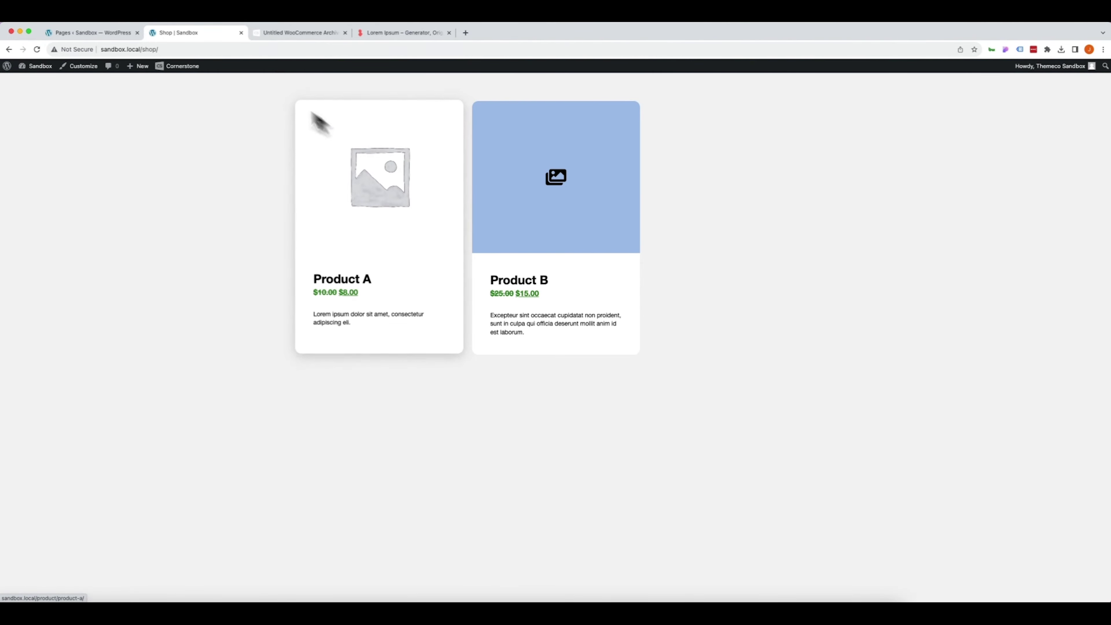
- Open Product B in the WordPress admin, assign woocommerce-placeholder.png as its product image, and update the product
left_click(119, 35)
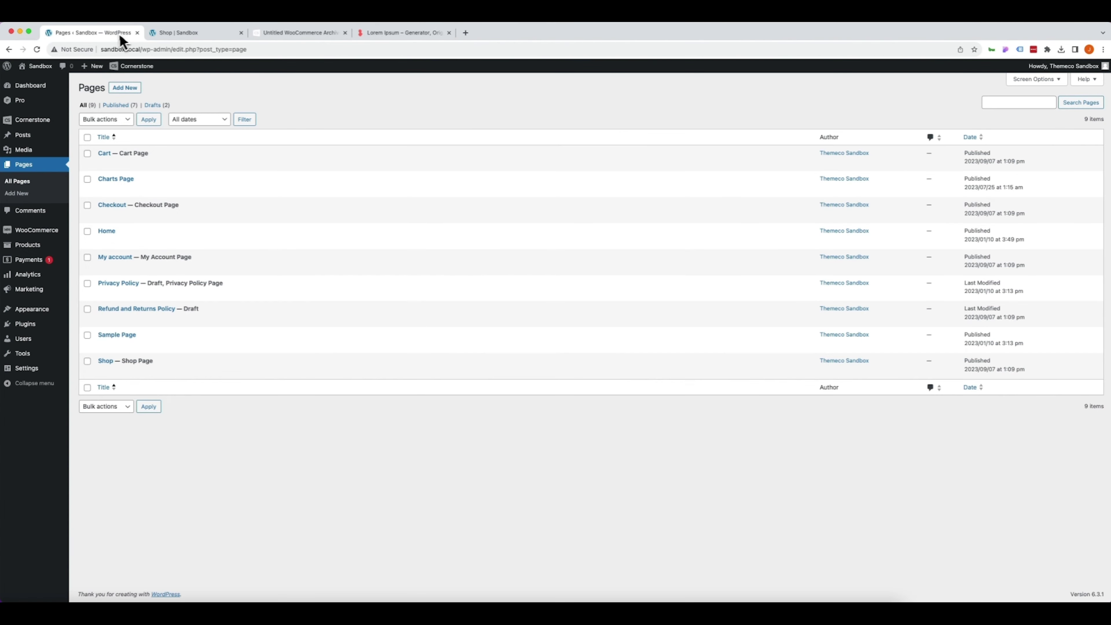
left_click(26, 246)
left_click(180, 279)
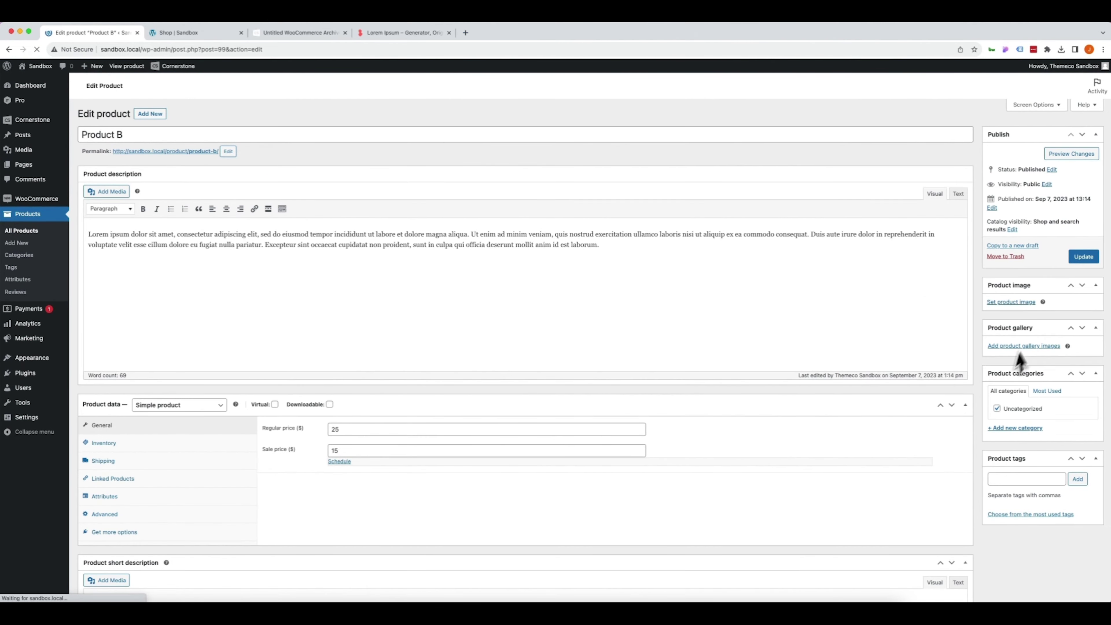
left_click(1011, 304)
left_click(62, 200)
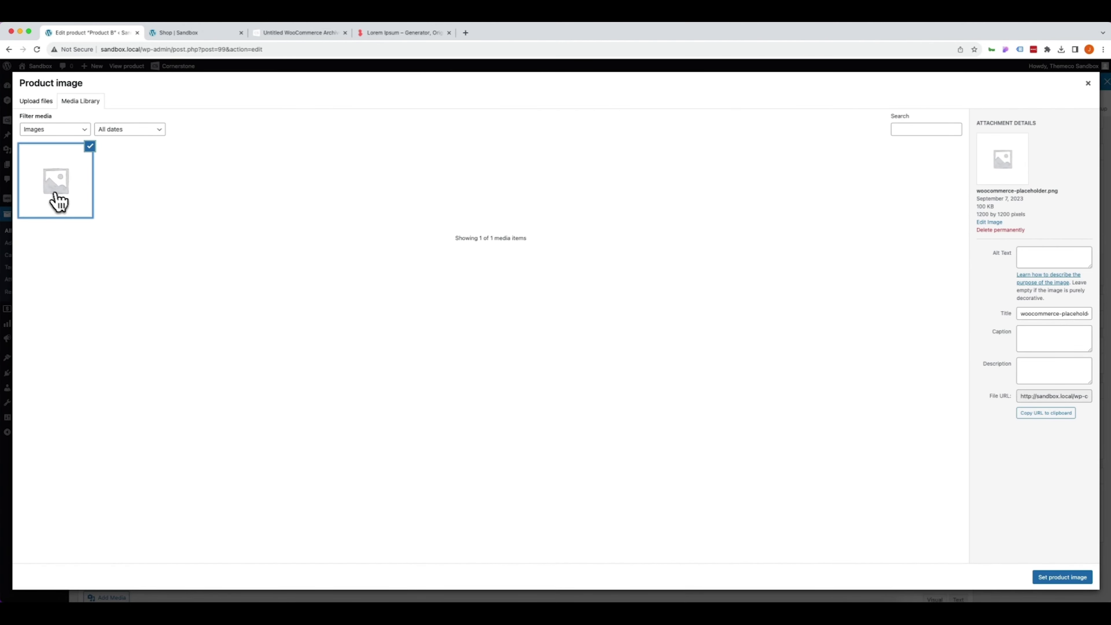
left_click(1062, 577)
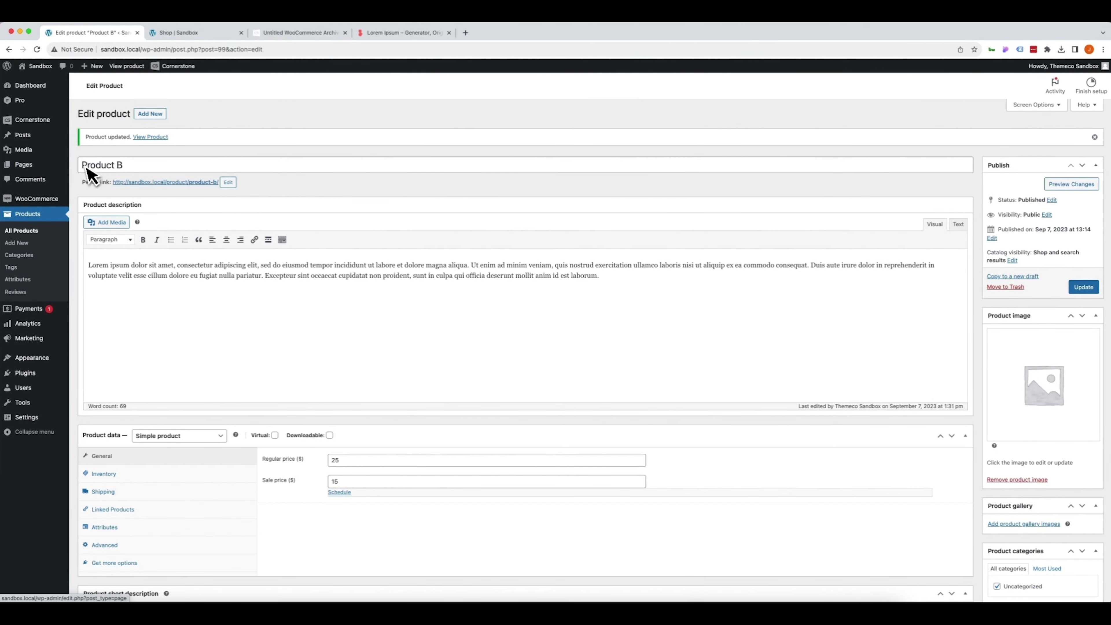
- Reload the live Shop page to check Product B's card, and open Product A's page from its card
left_click(282, 32)
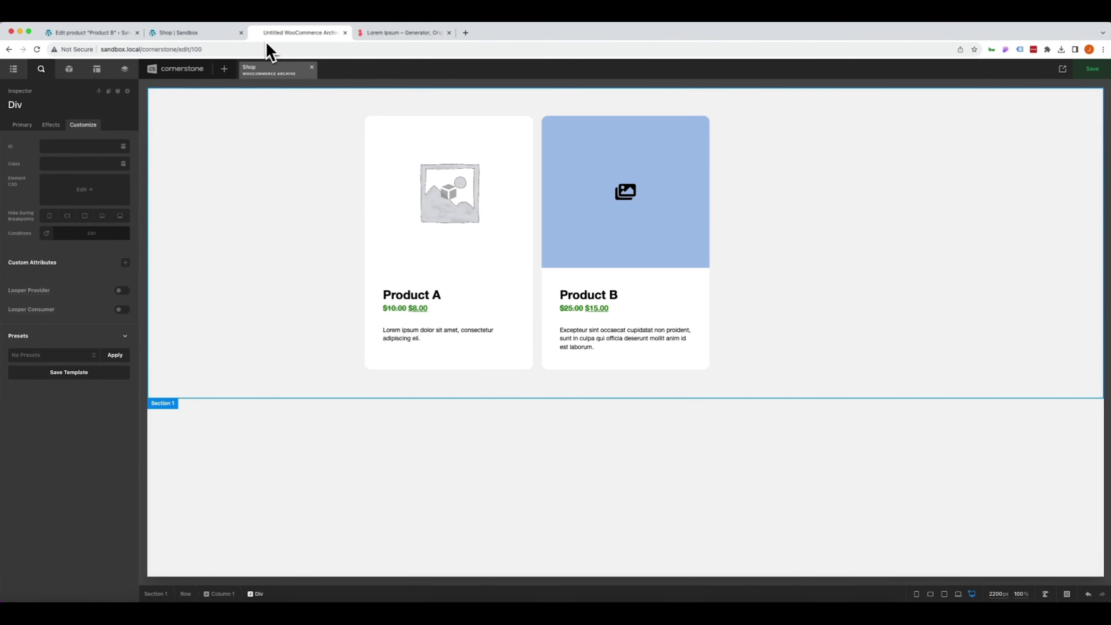
left_click(207, 36)
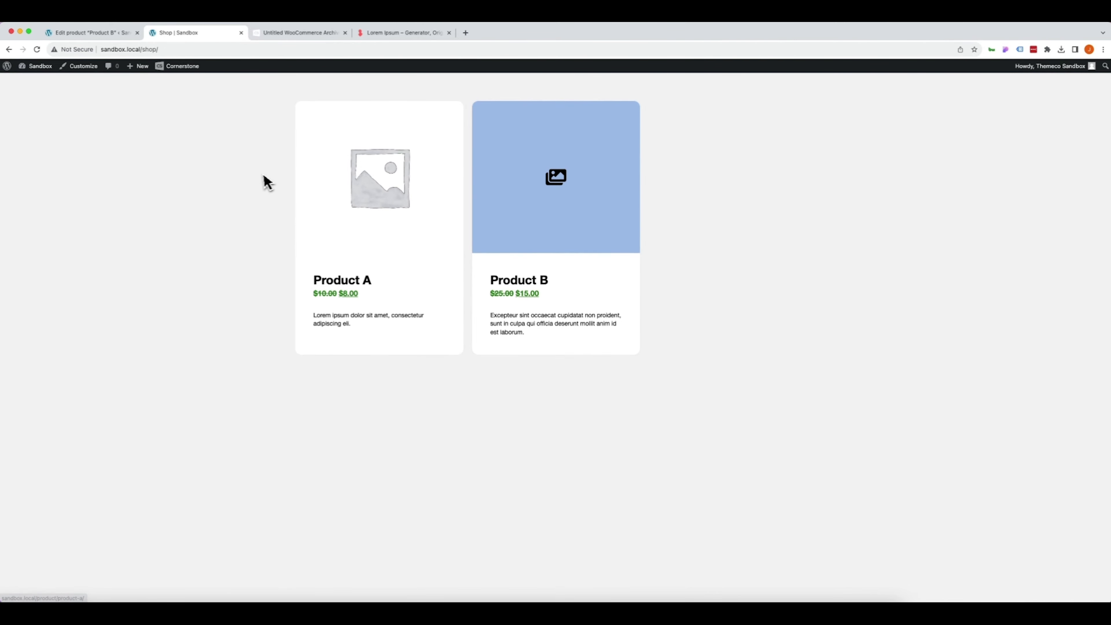
key("super+r")
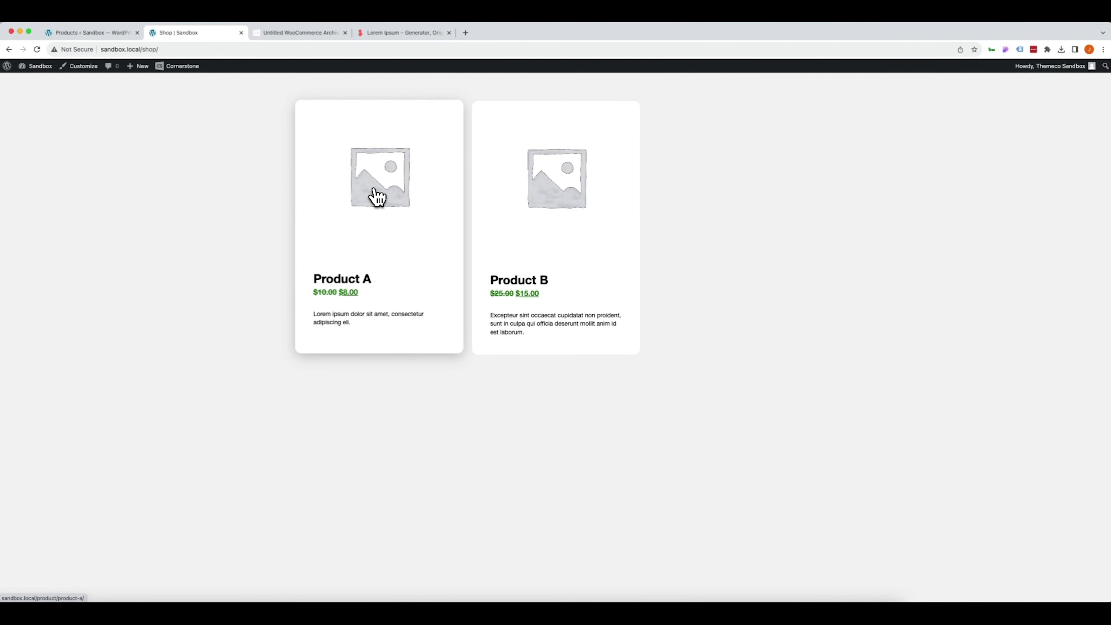
left_click(377, 198)
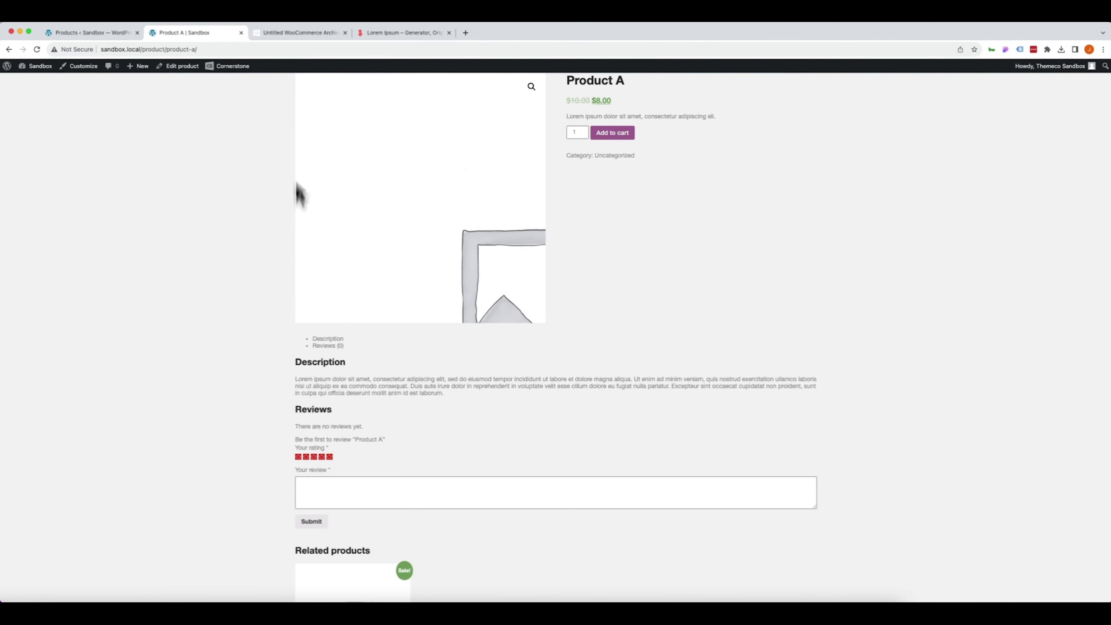
- Switch to the Cornerstone editor and create a blank WooCommerce Single document
left_click(281, 39)
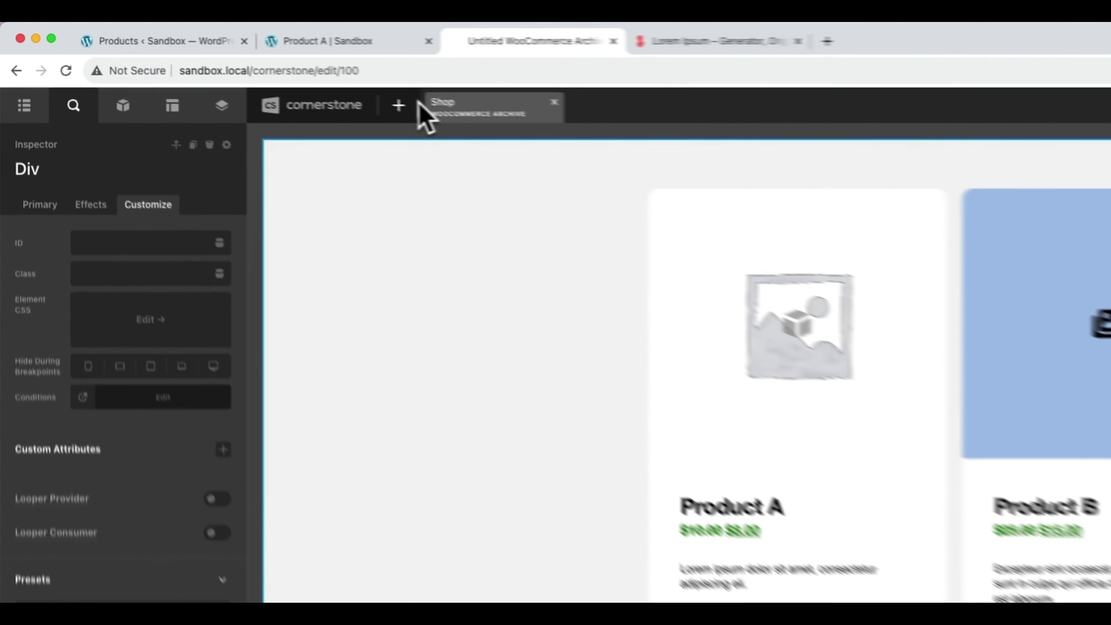
left_click(225, 69)
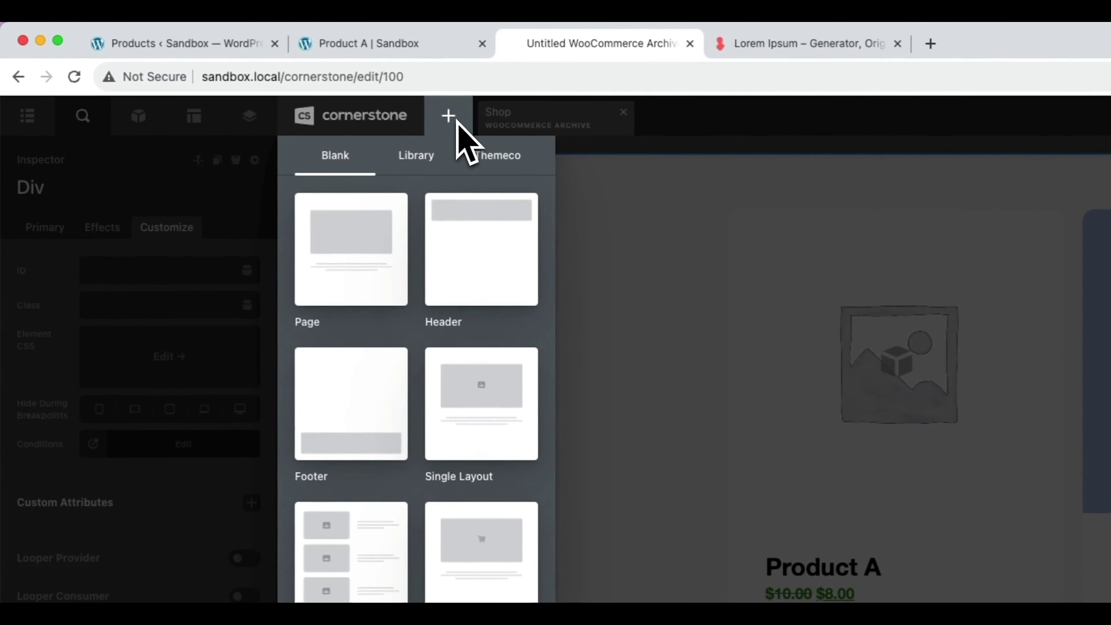
mouse_move(482, 551)
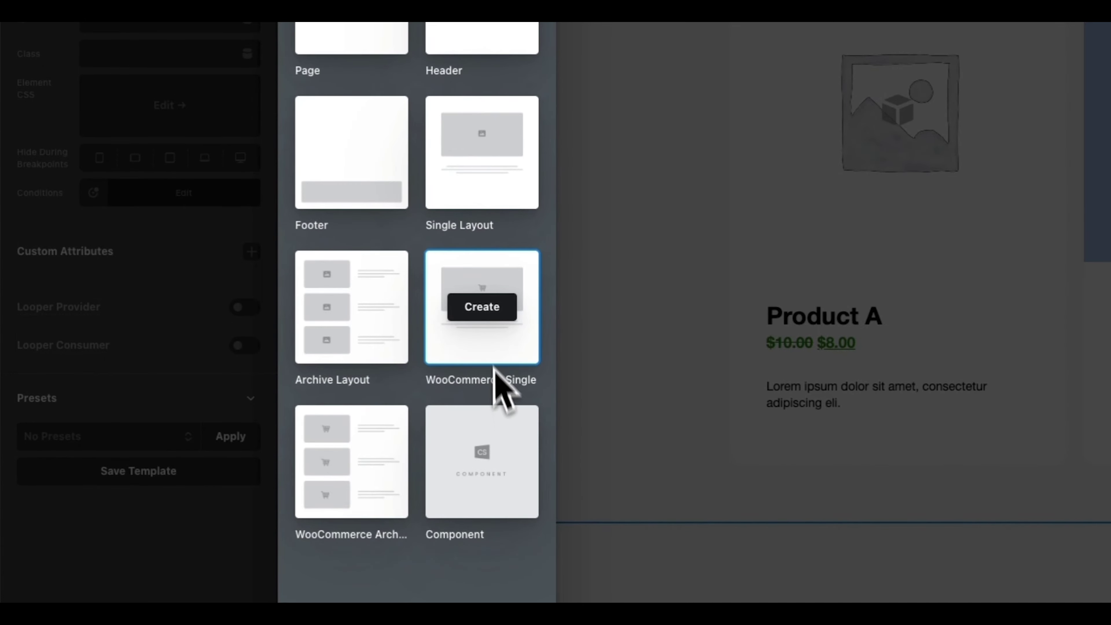
left_click(481, 302)
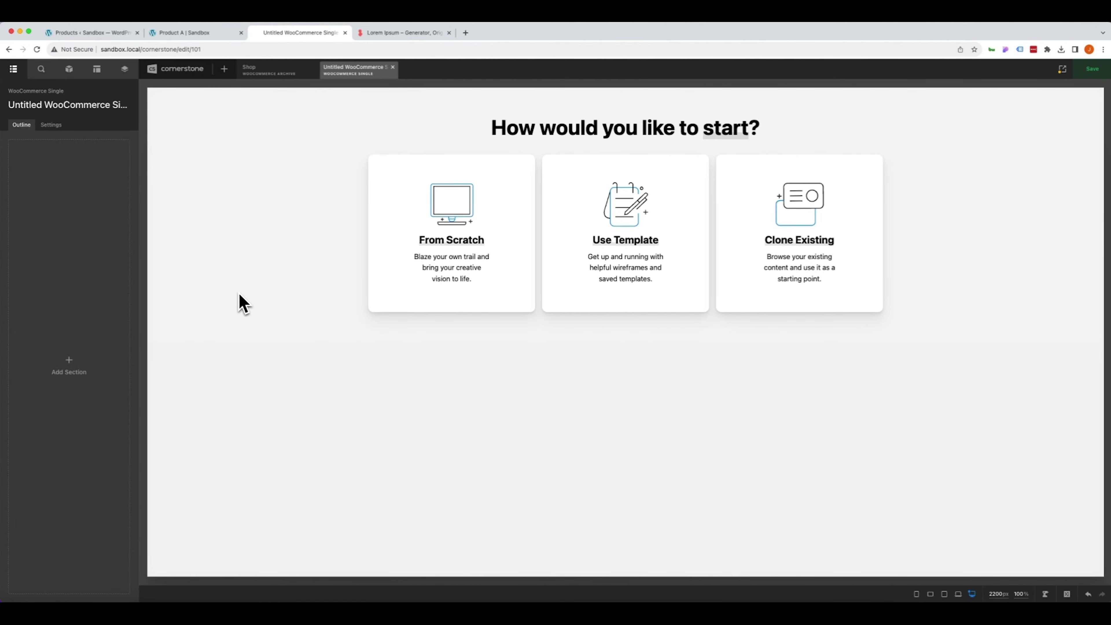
- Look over the Themeco templates, start the layout from scratch with two equal columns, and select the first column
left_click(598, 289)
mouse_move(90, 237)
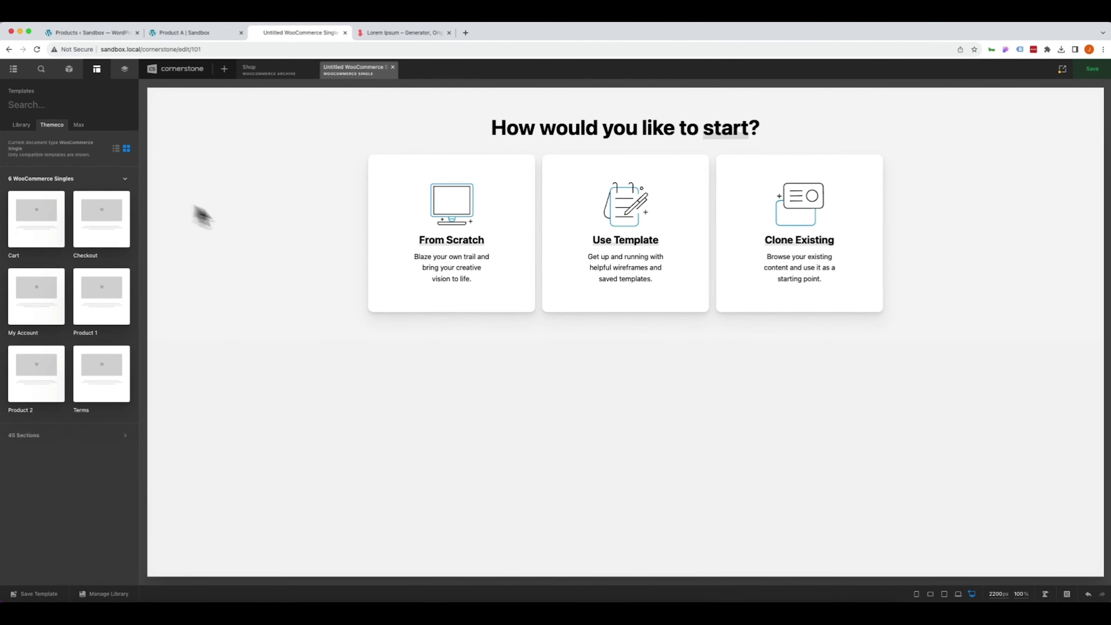
left_click(424, 218)
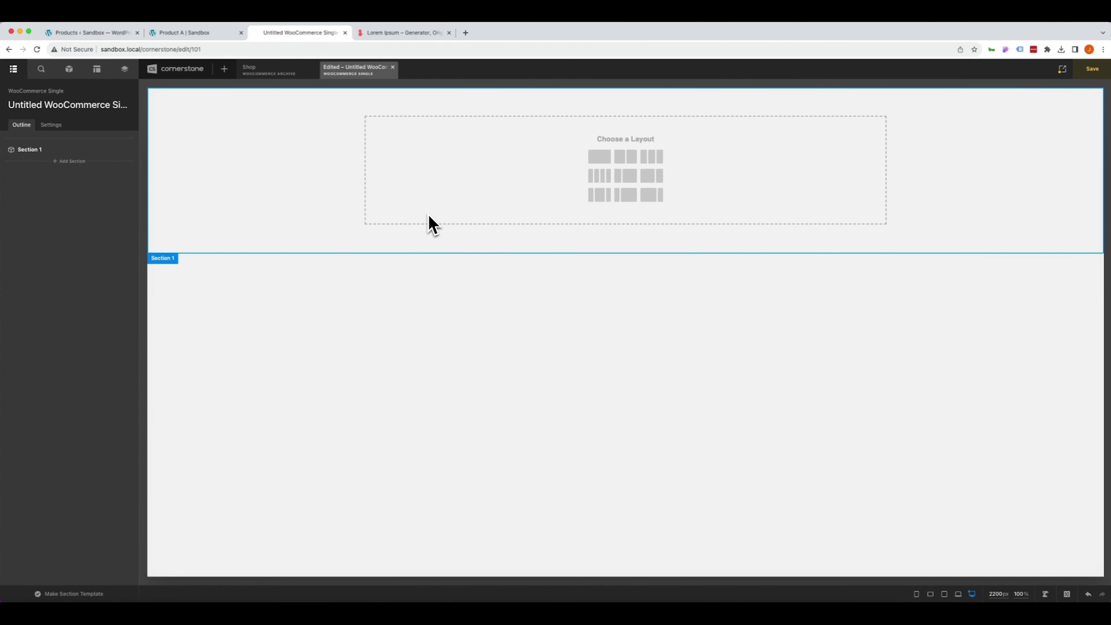
left_click(627, 160)
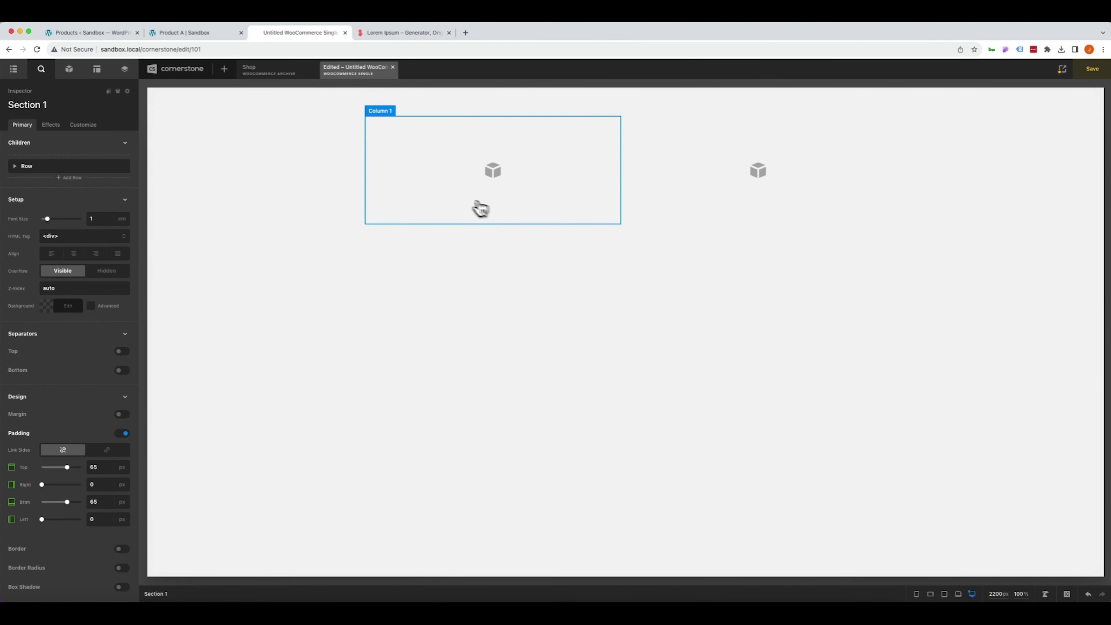
left_click(480, 209)
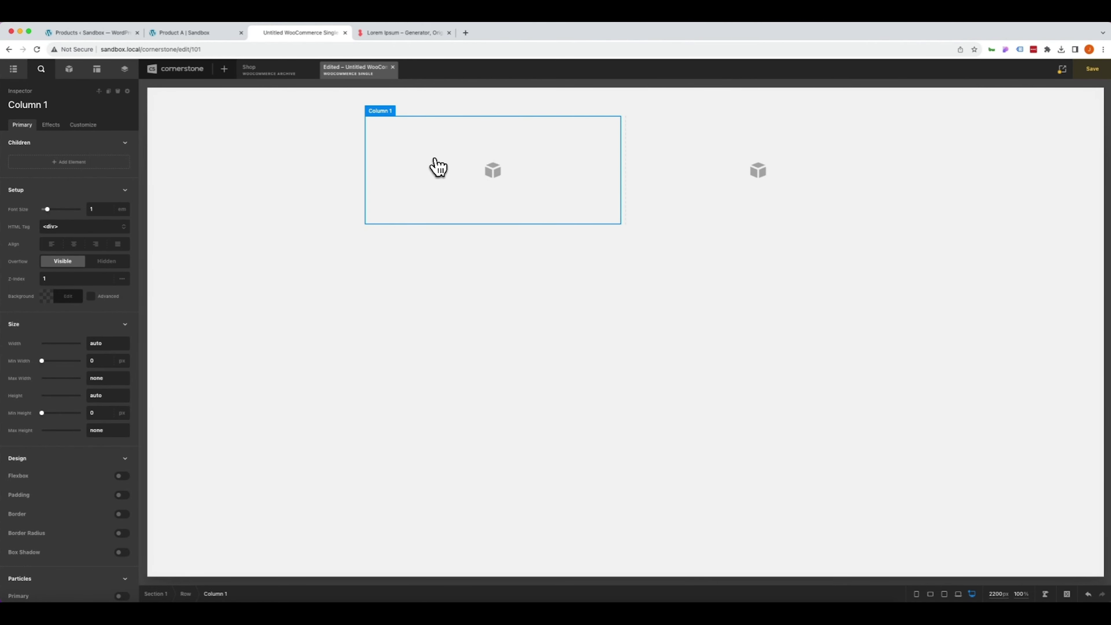
- Enable the first column's advanced background and set its lower layer to an <img/> element sourced from the post's dynamic Featured Image
left_click(93, 296)
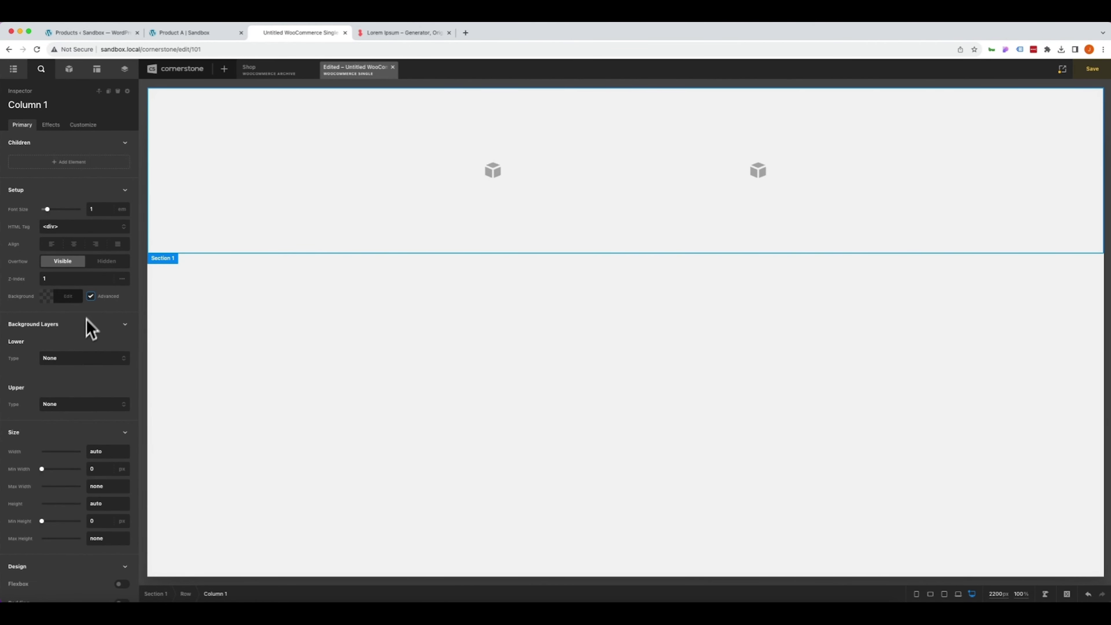
left_click(85, 358)
left_click(72, 386)
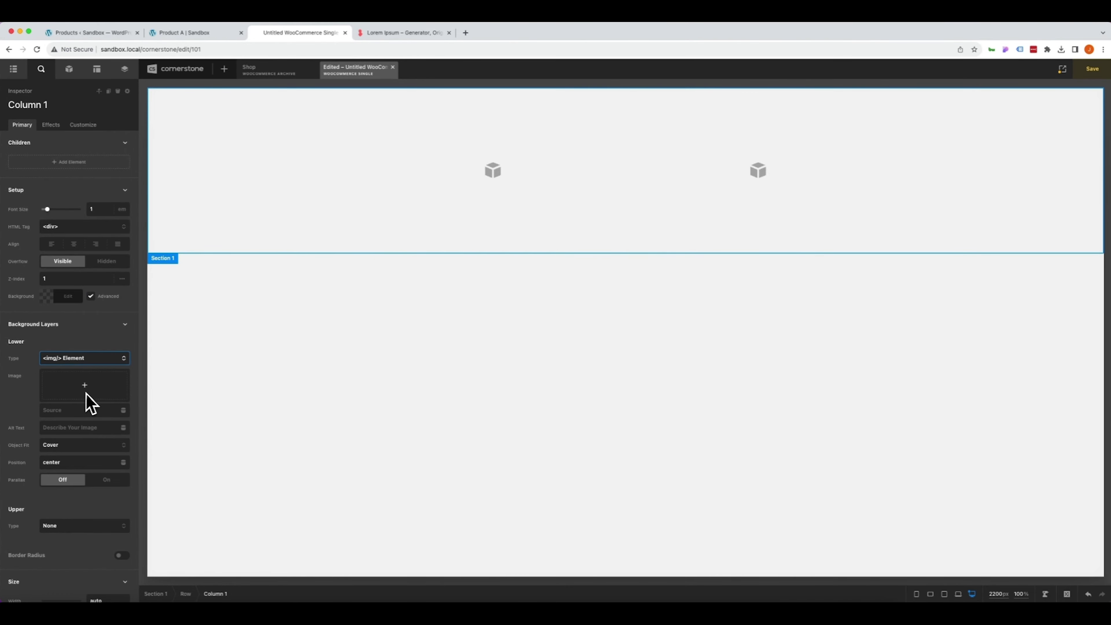
left_click(124, 411)
type("image")
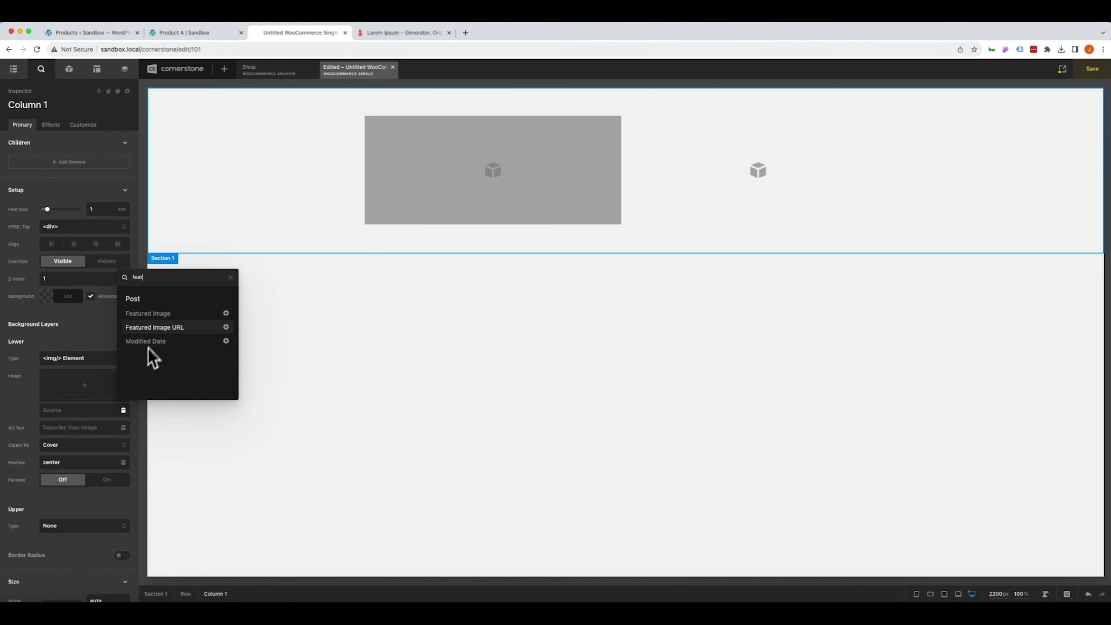
left_click(148, 347)
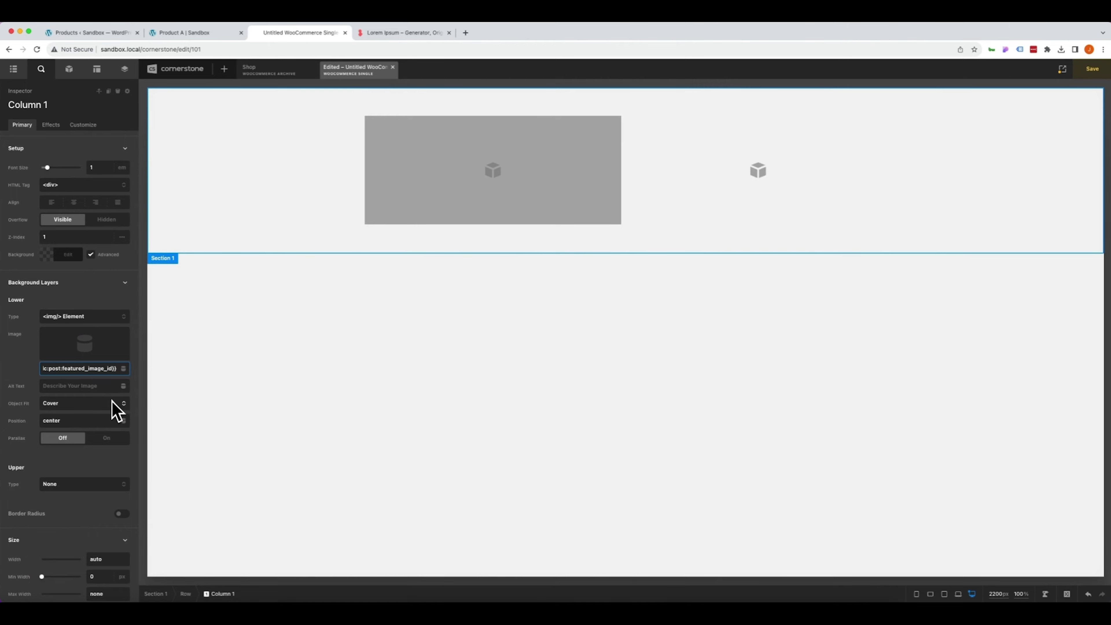
scroll(114, 409, "down", 3)
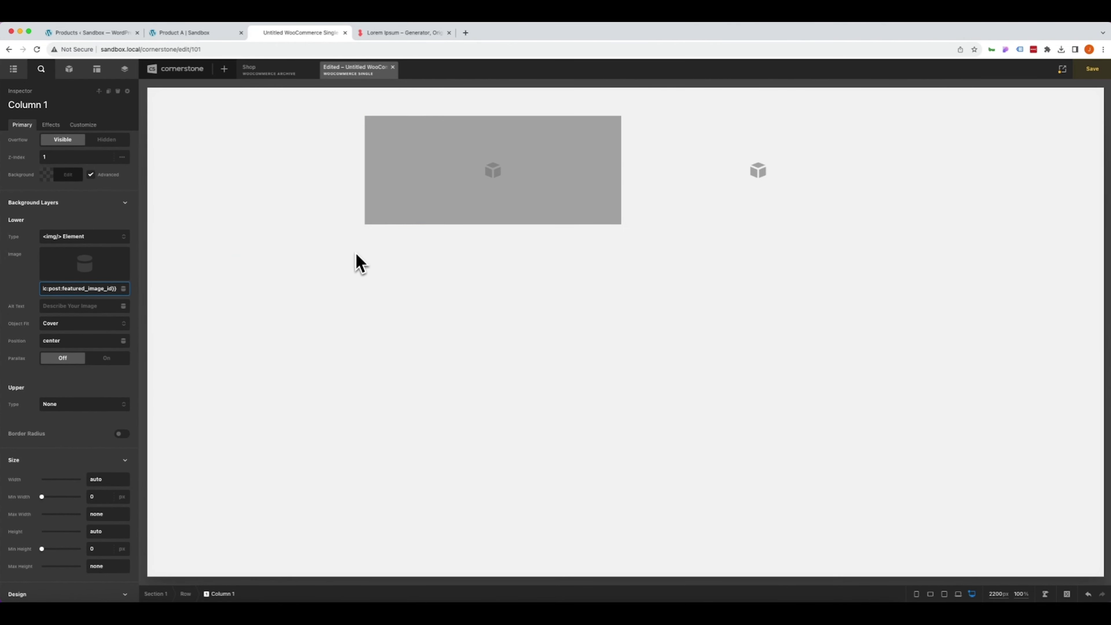
- Rename the WooCommerce Single document to Product Single in the document settings
left_click(13, 68)
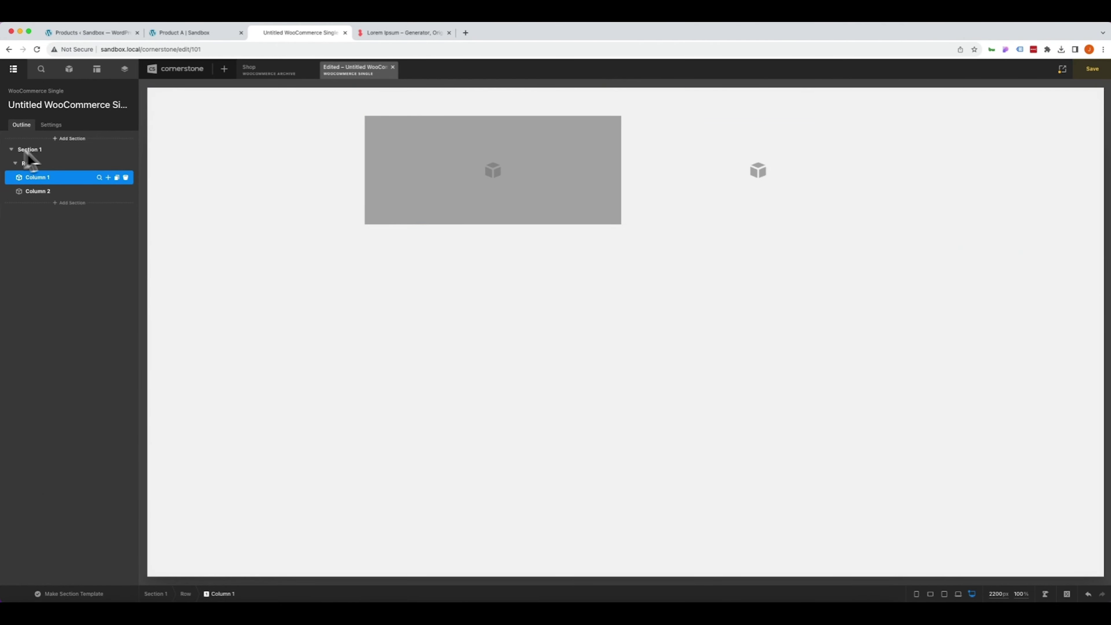
left_click(51, 125)
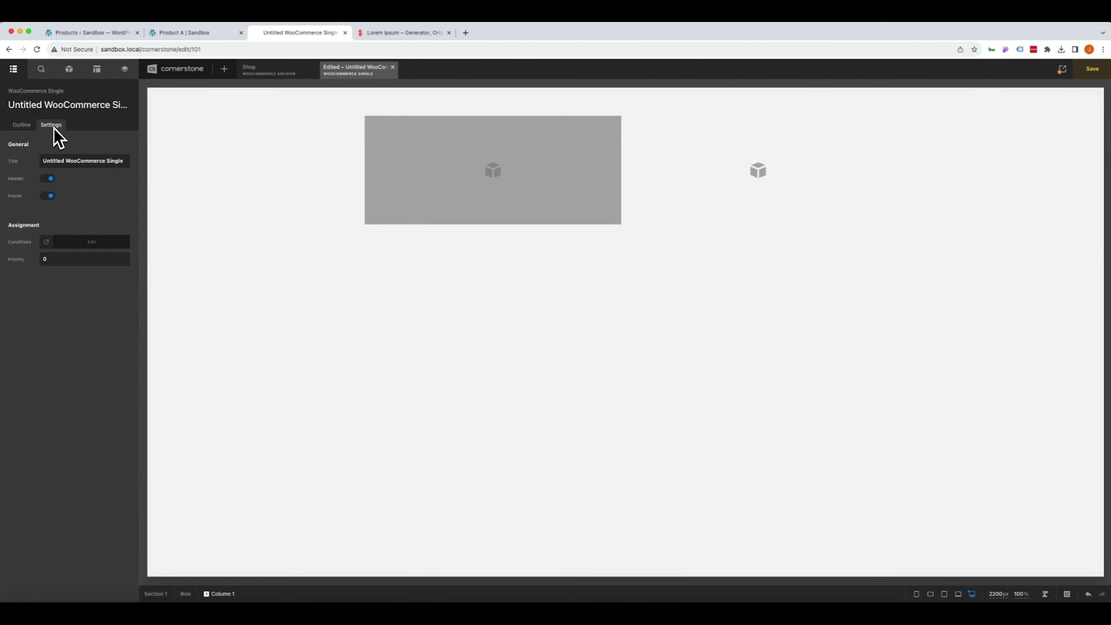
triple_click(44, 105)
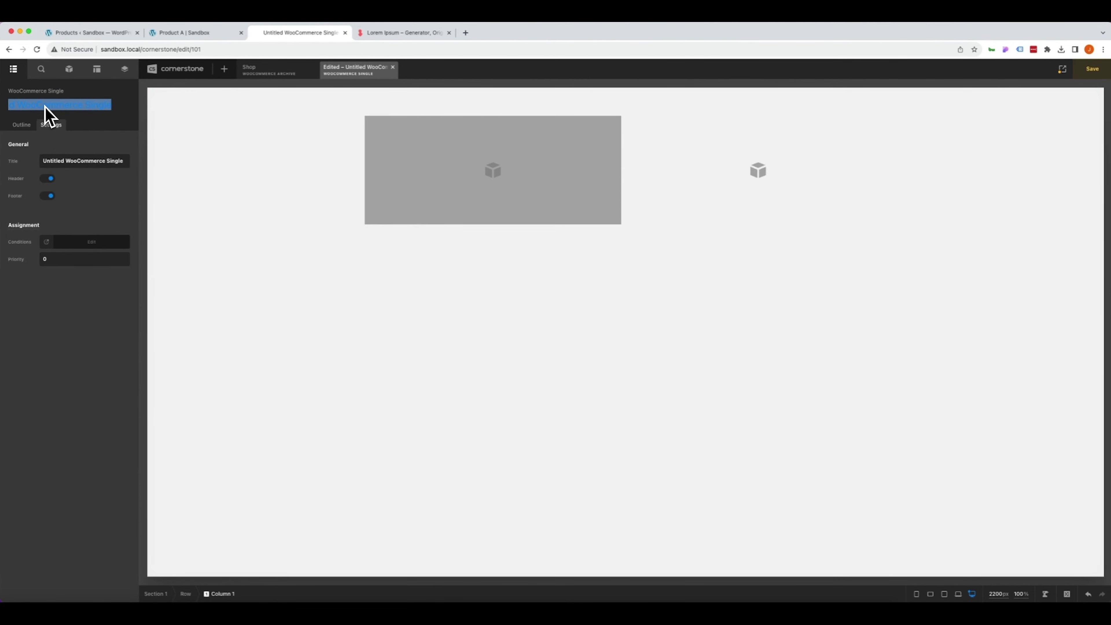
type("Product")
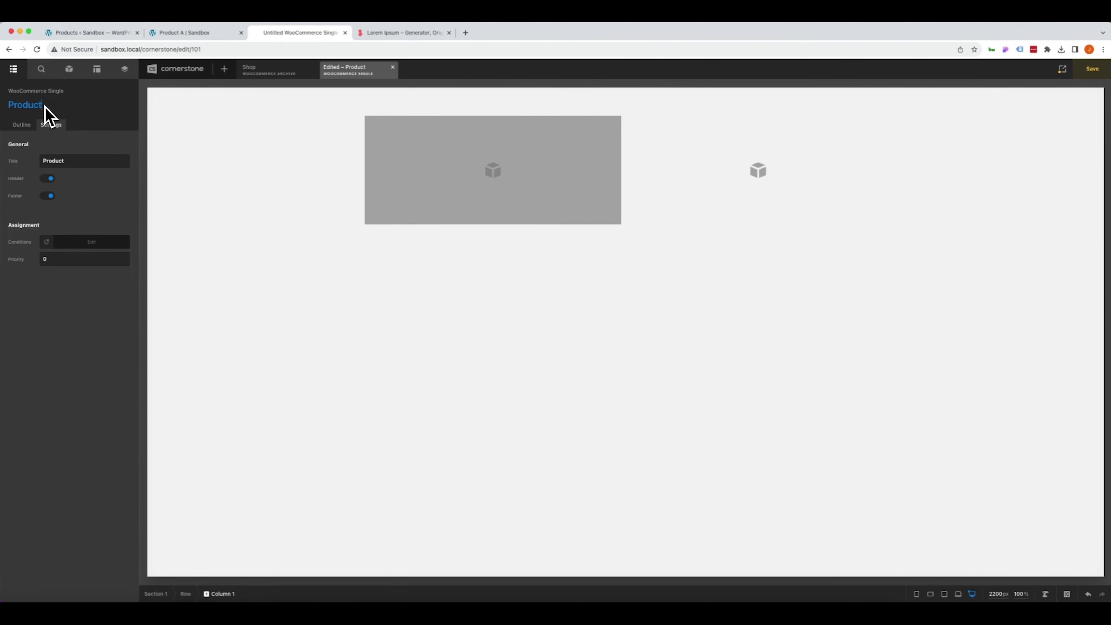
- Set the layout's assignment condition to All Products
left_click(74, 241)
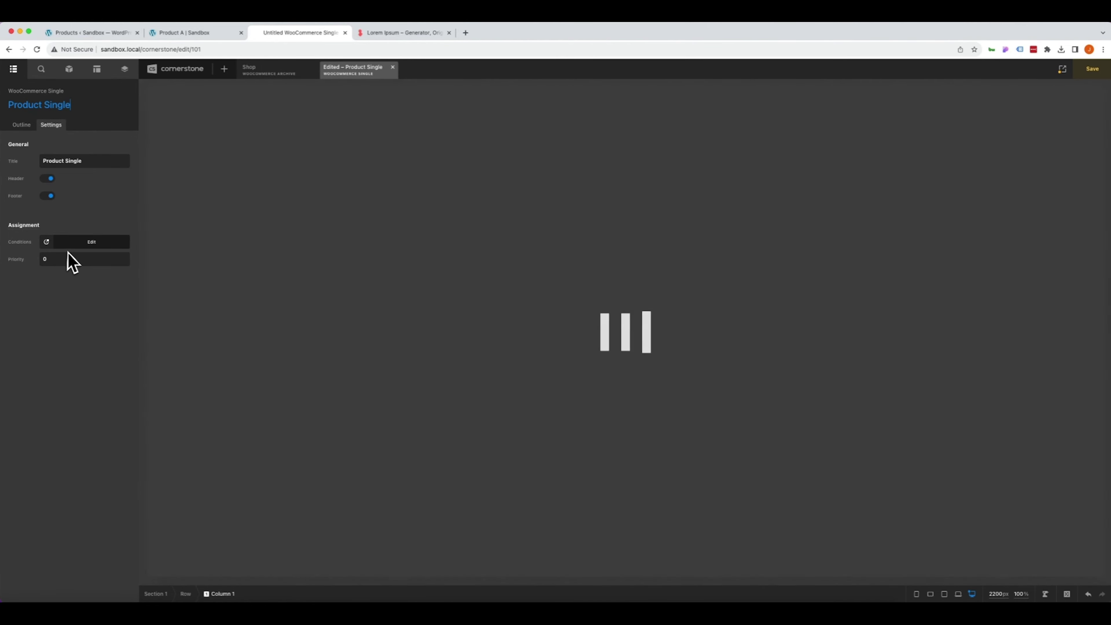
left_click(74, 218)
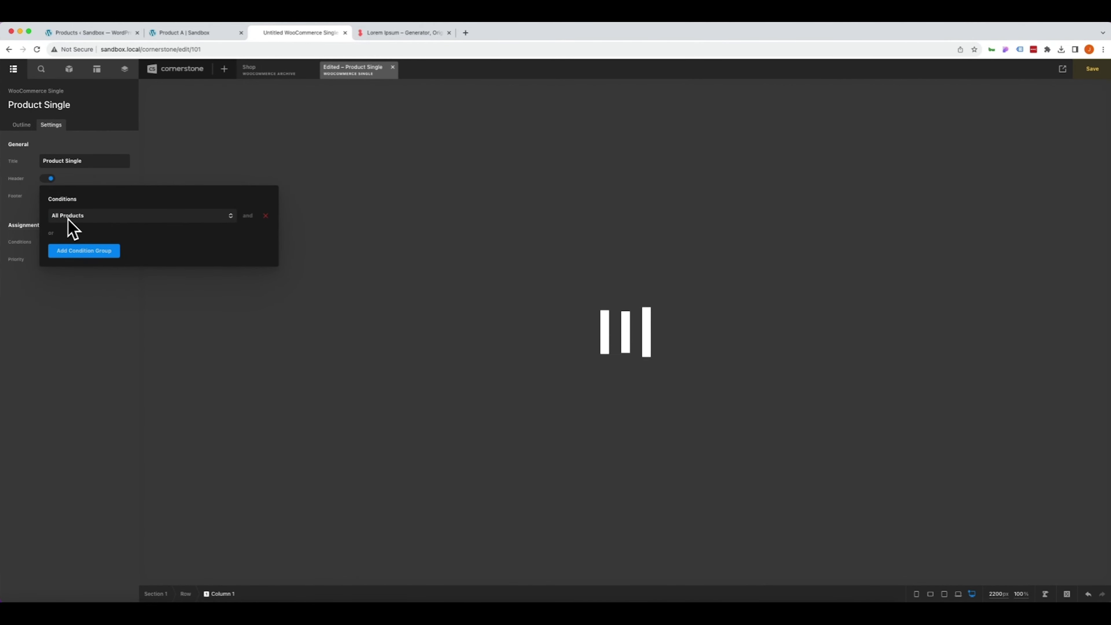
left_click(81, 309)
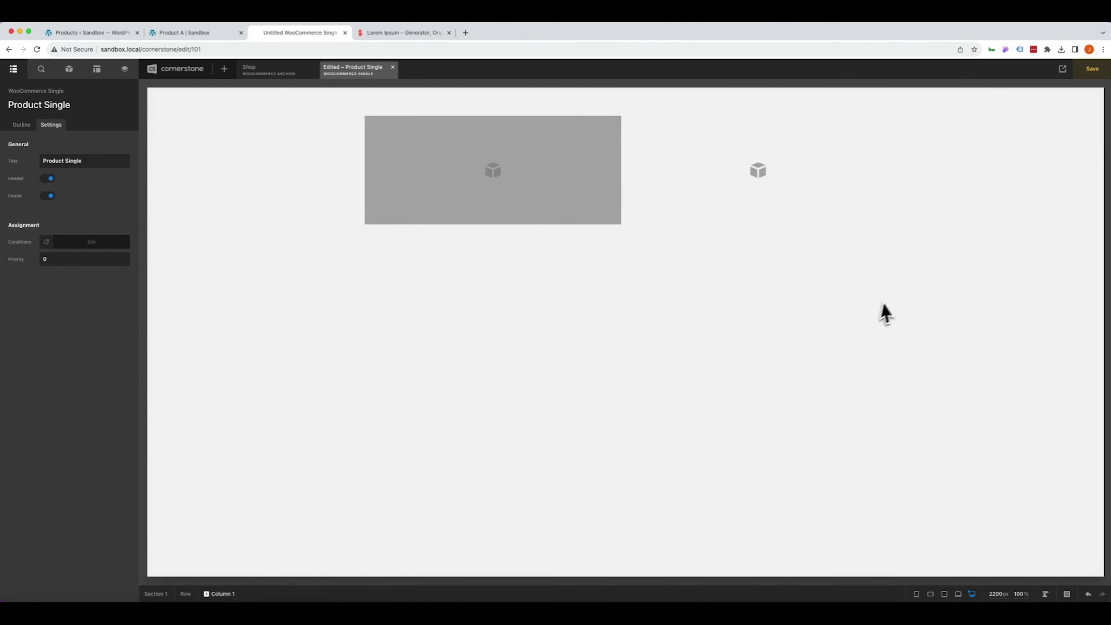
- Switch the editor preview from Shop to Product, keeping Product A as the previewed item
mouse_move(1062, 70)
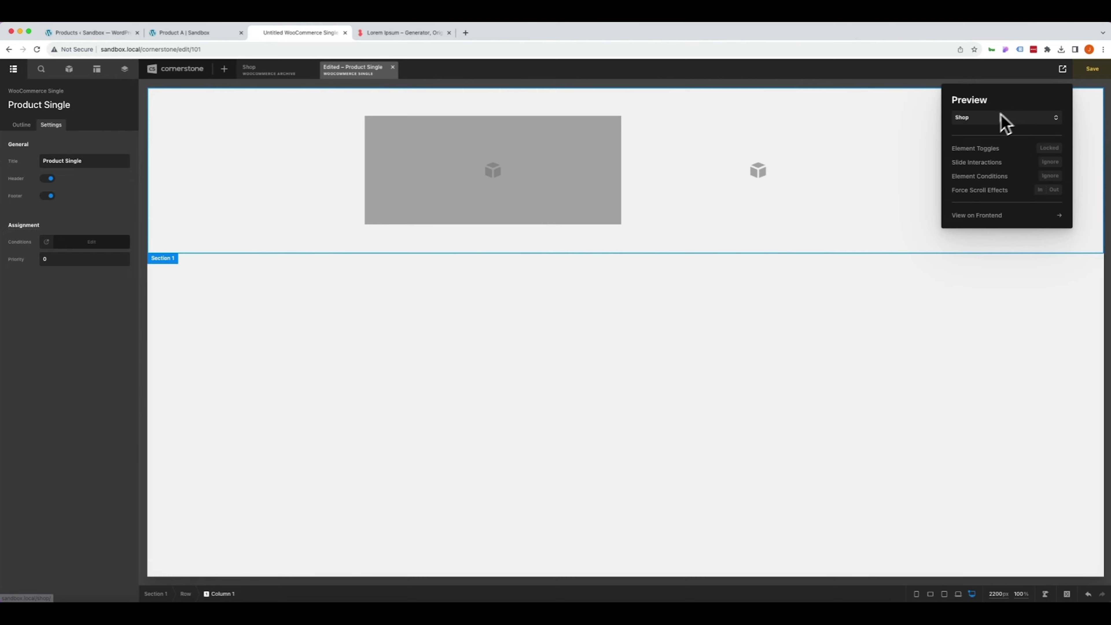
left_click(987, 119)
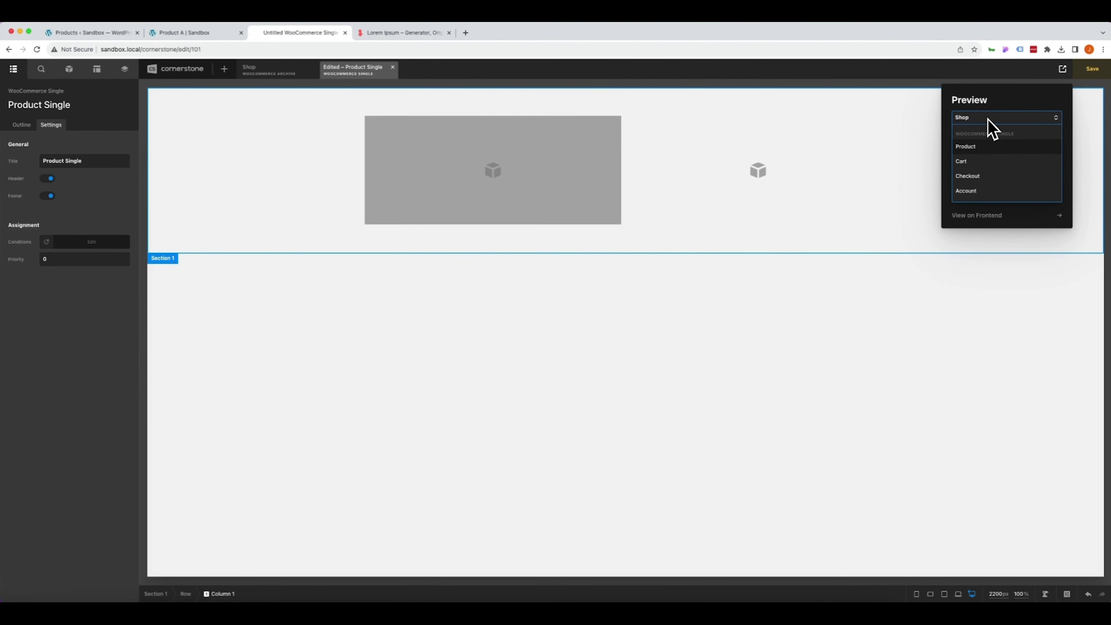
left_click(975, 148)
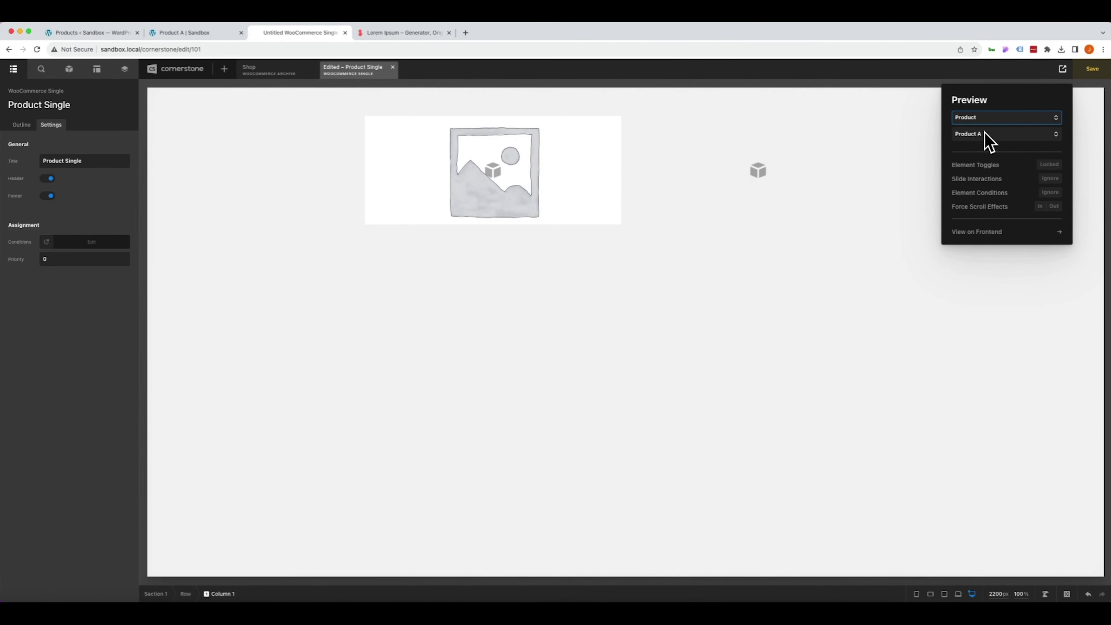
left_click(980, 134)
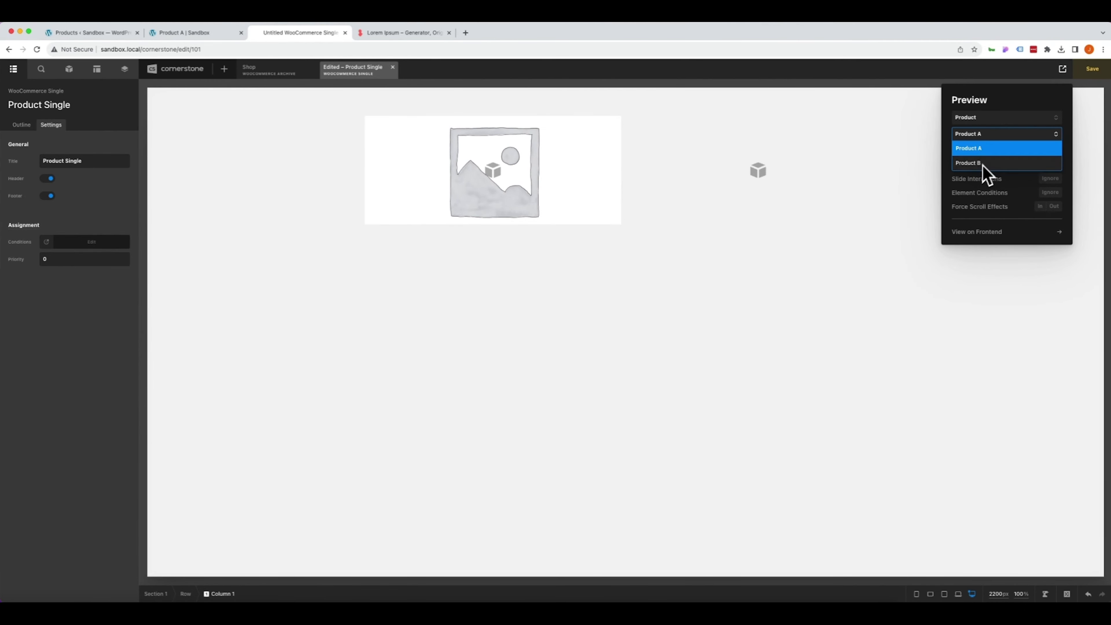
left_click(1014, 103)
- Set the first column's minimum height to 550 px
left_click(391, 161)
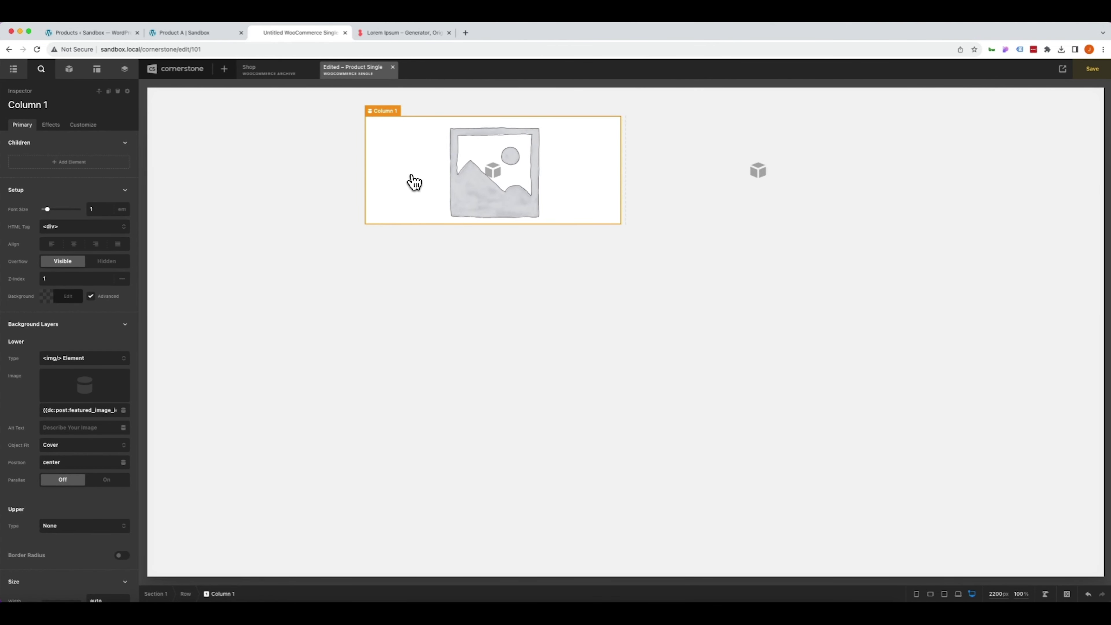
scroll(50, 335, "down", 4)
scroll(53, 337, "down", 3)
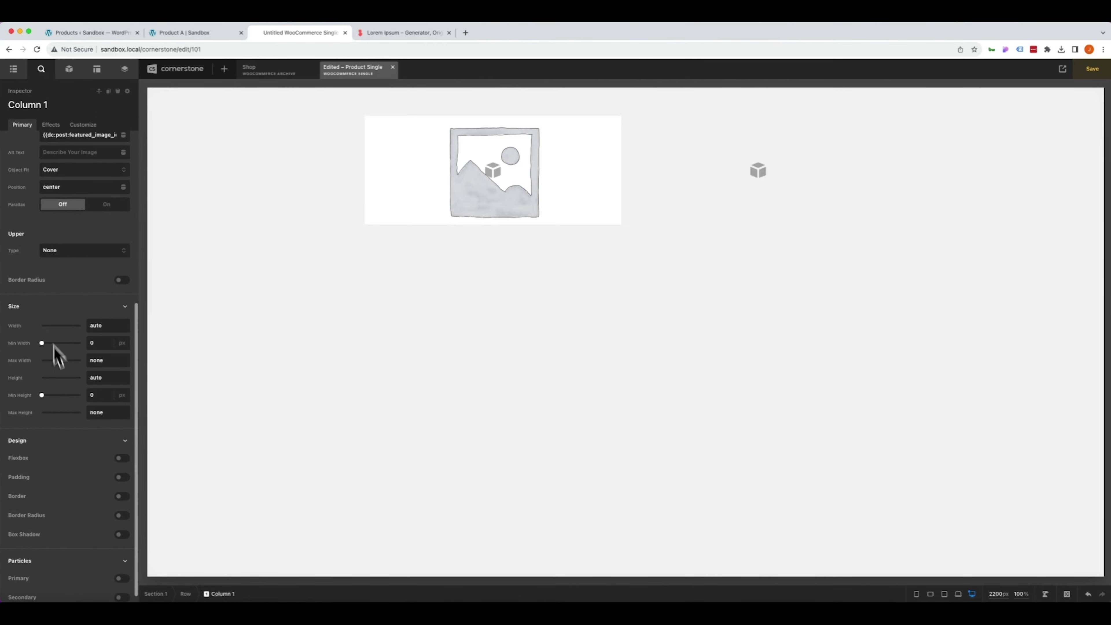
left_click(99, 393)
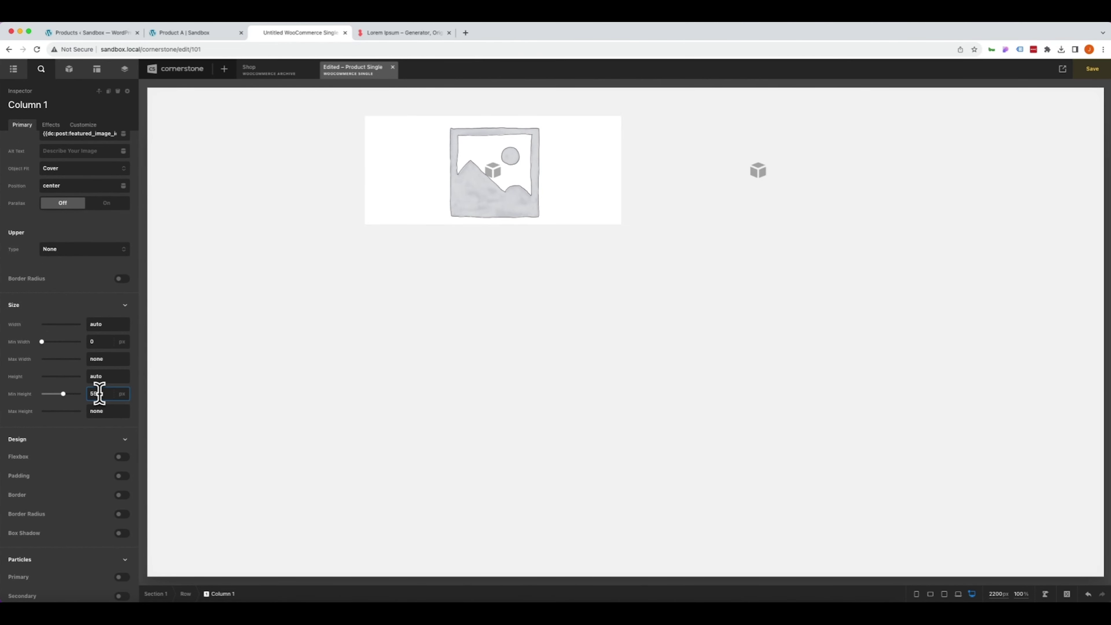
type("550")
left_click(397, 347)
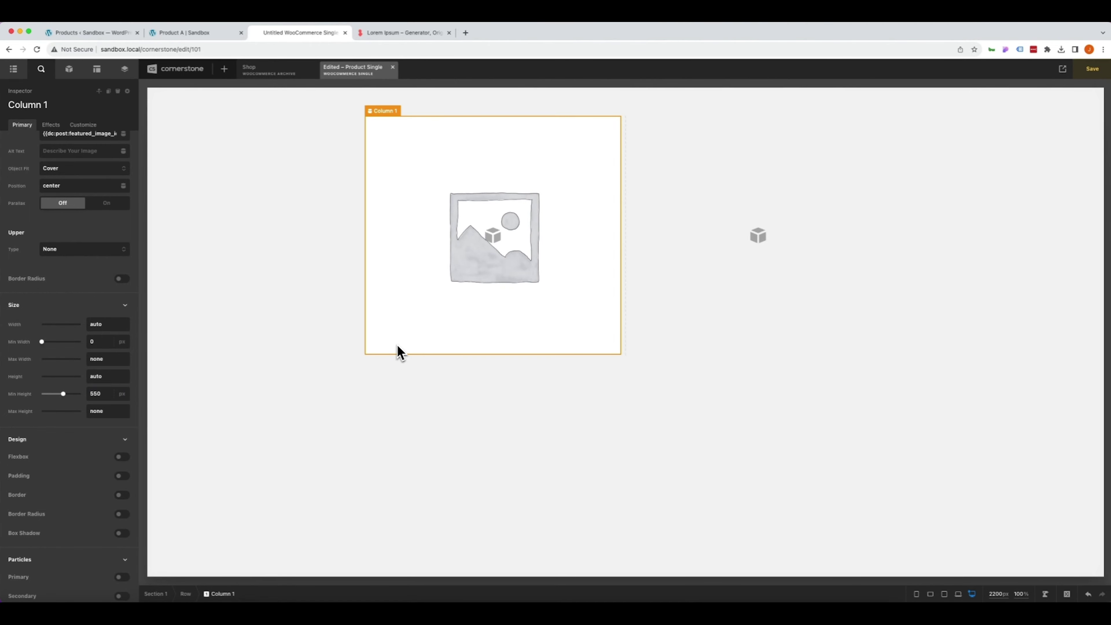
scroll(74, 298, "up", 2)
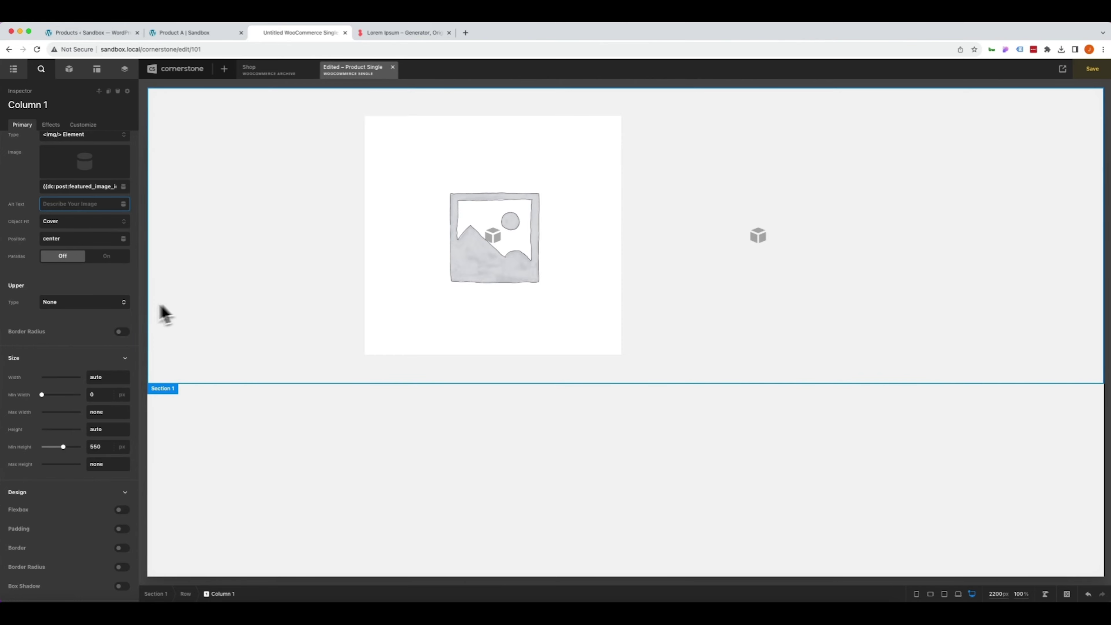
scroll(109, 302, "up", 8)
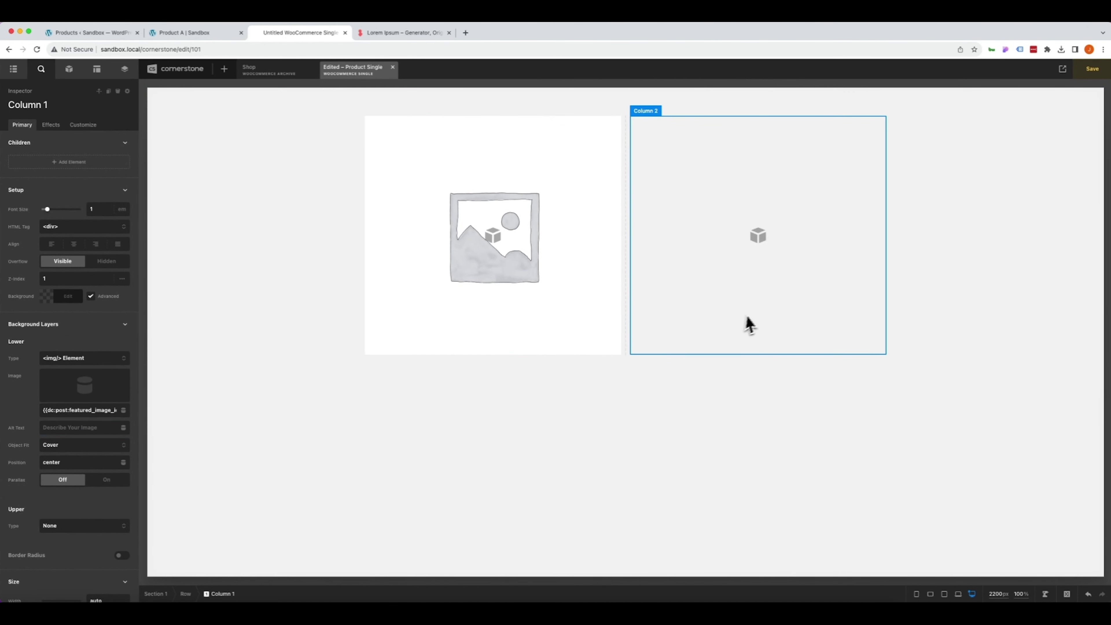
- Find the WooCommerce Product Title element and place it in the empty second column
left_click(759, 322)
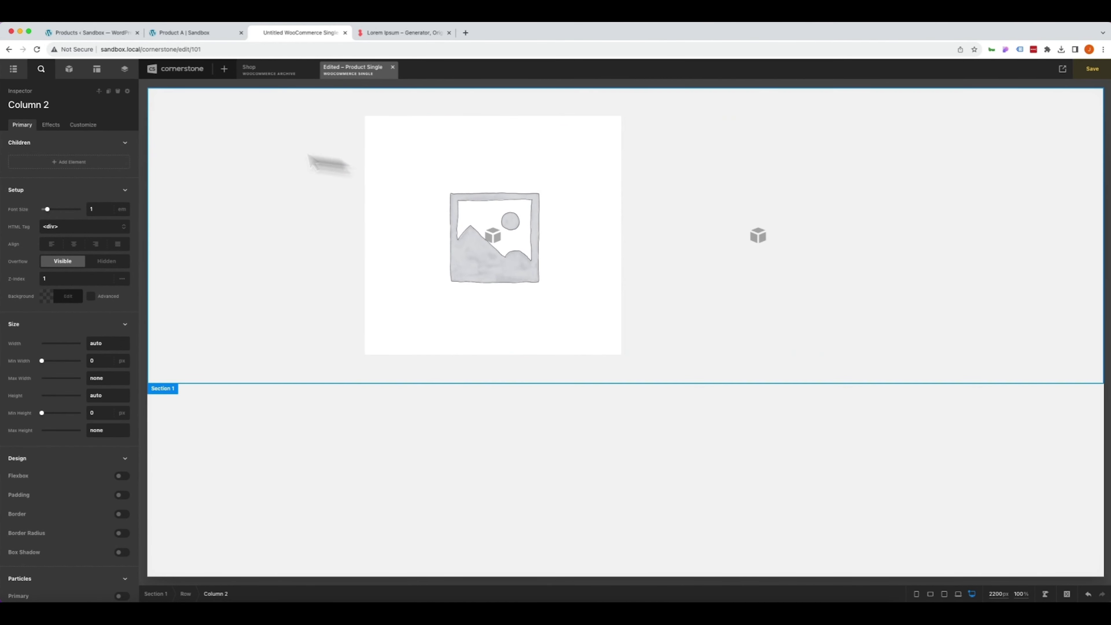
left_click(69, 68)
type("titl")
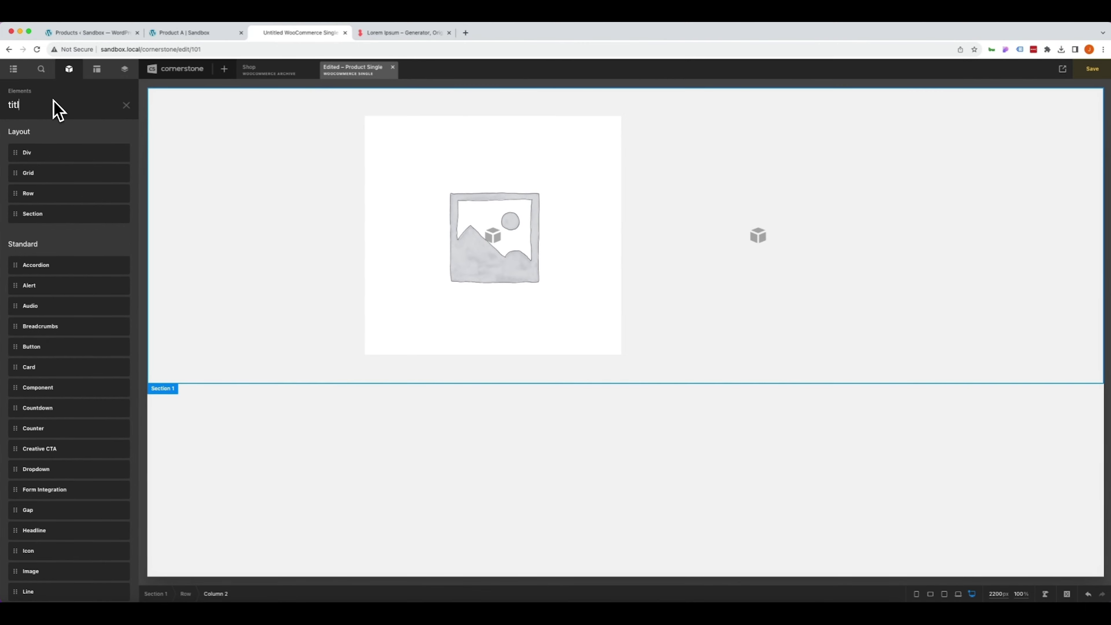
type("e")
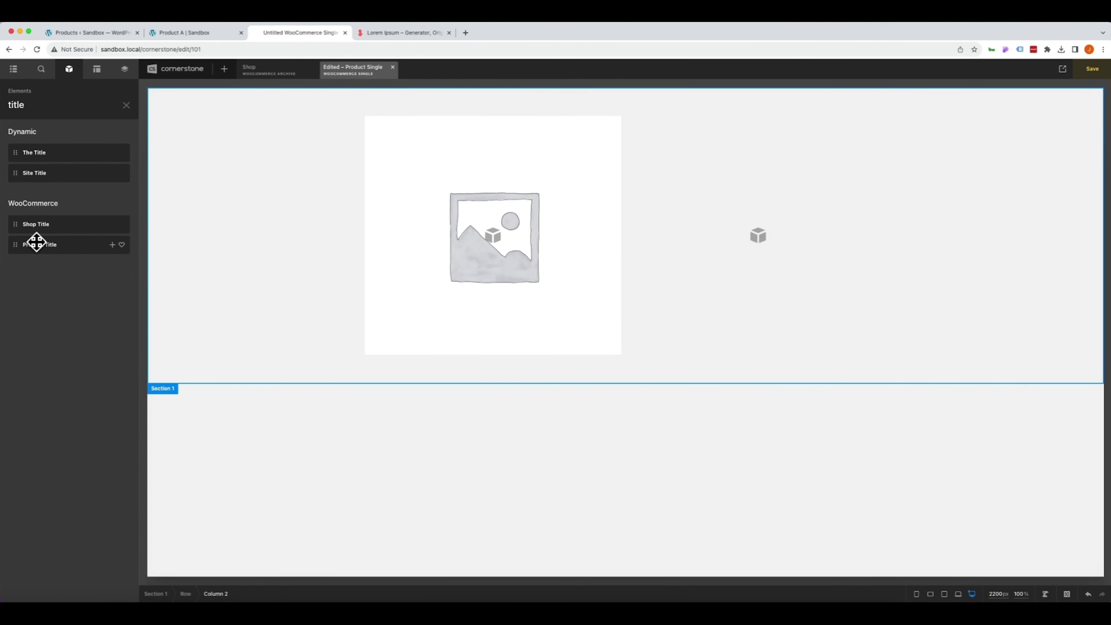
left_click_drag(36, 241, 761, 171)
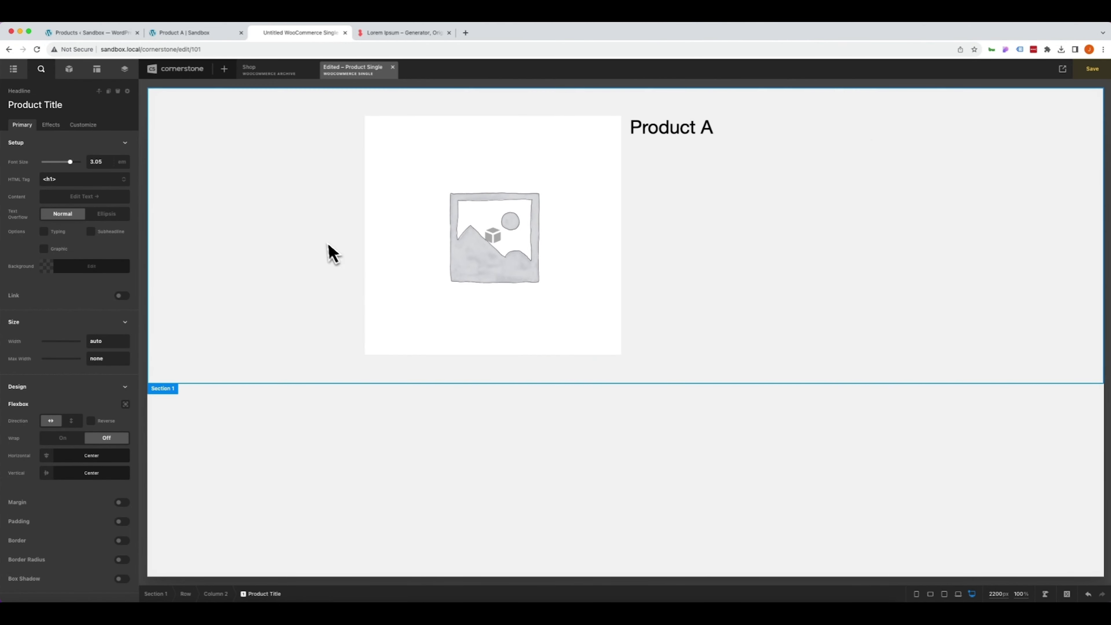
- Try a Product Long Description element below the product title in the second column, and delete it again
left_click(69, 70)
type("d")
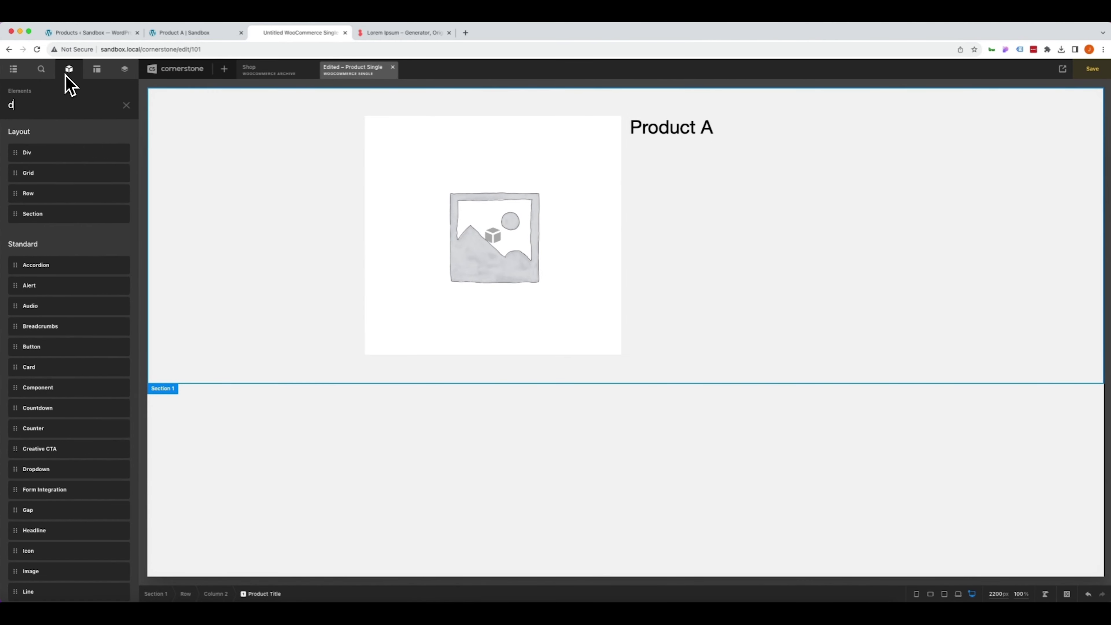
type("esc")
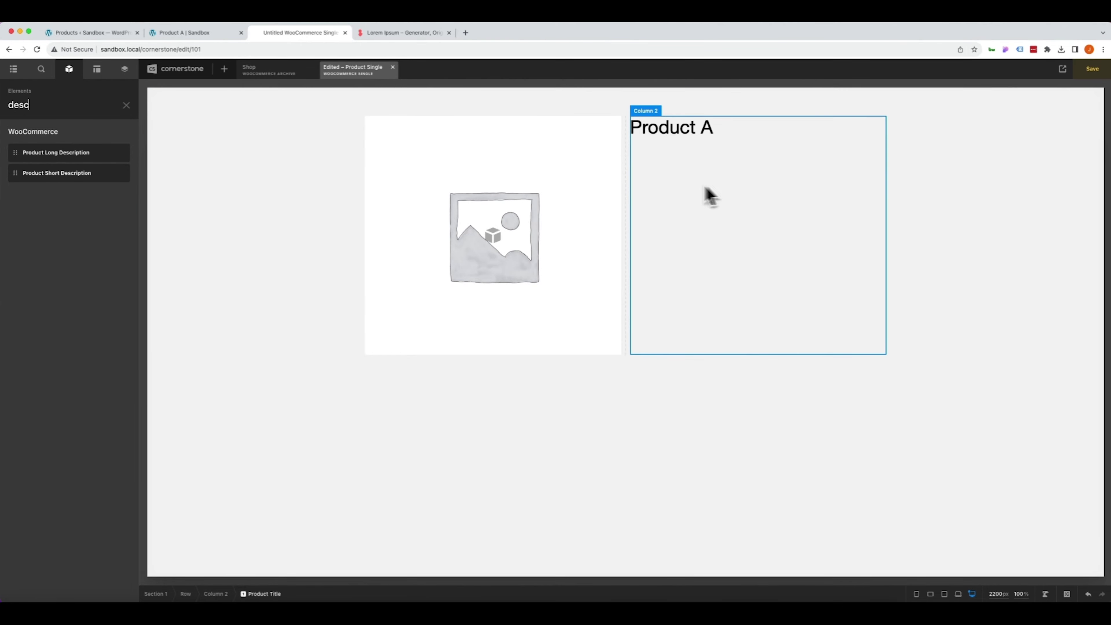
left_click_drag(59, 153, 713, 152)
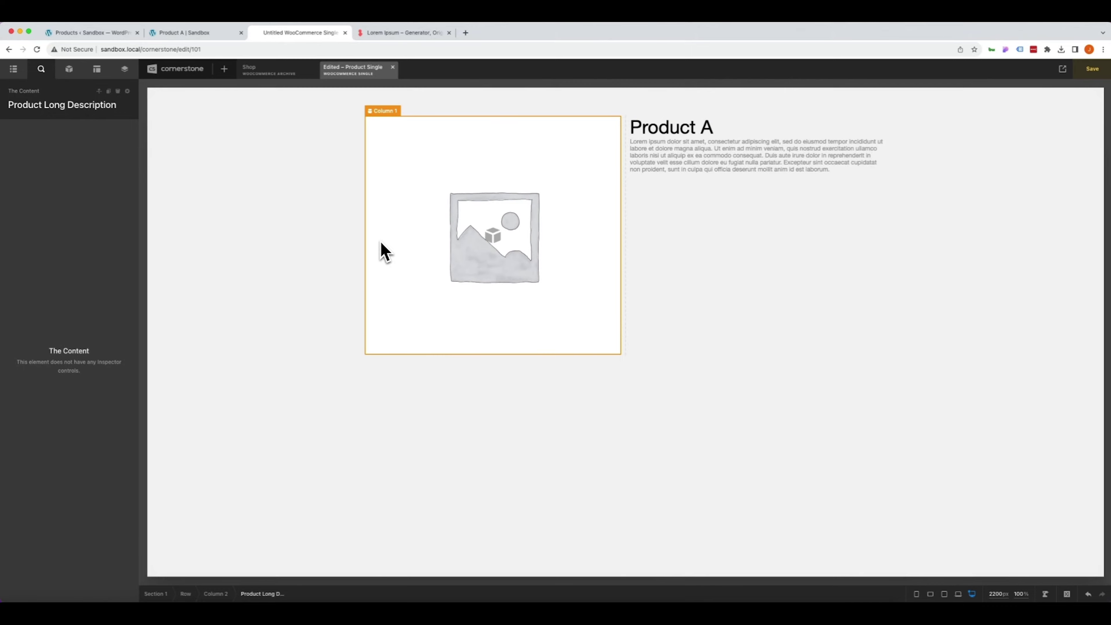
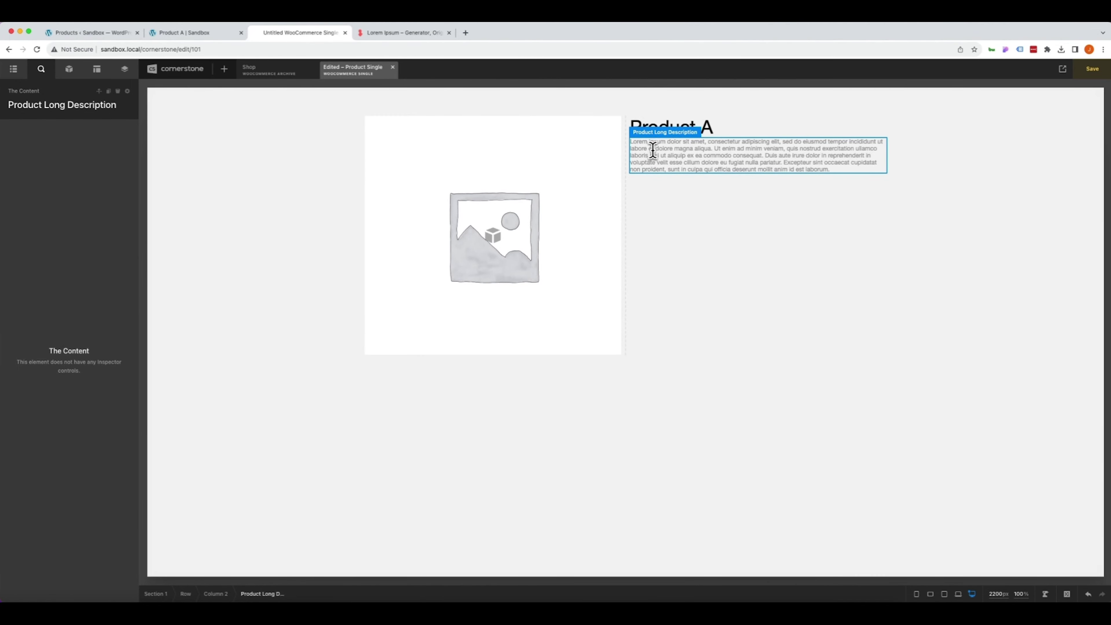
left_click(118, 91)
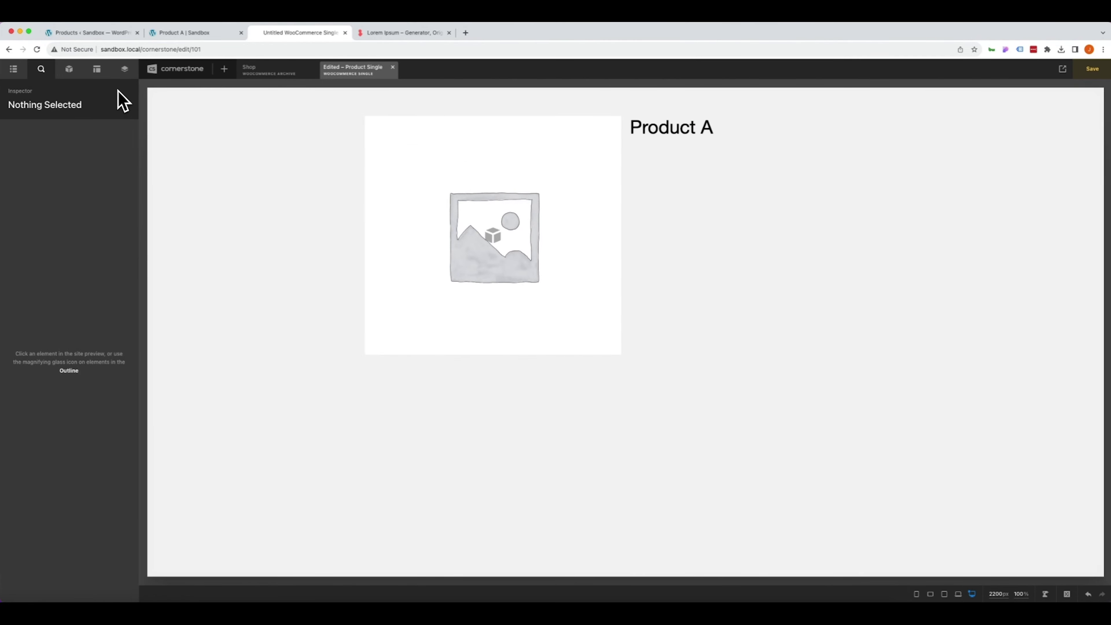
- Add a standard Text element below the product title in the second column and look over its formatting options
left_click(70, 72)
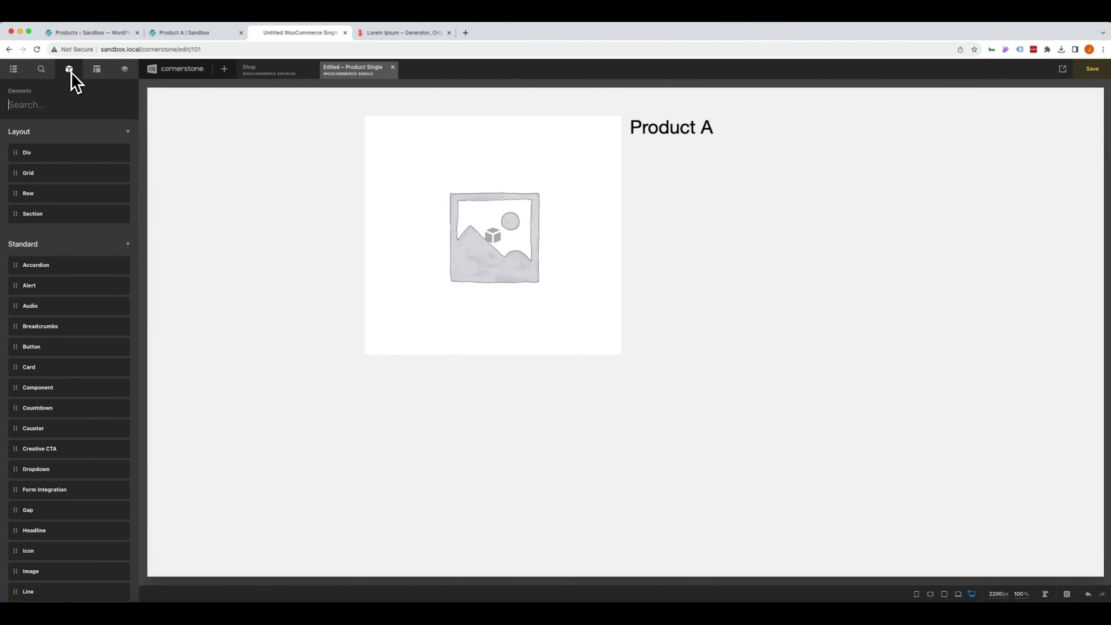
type("text")
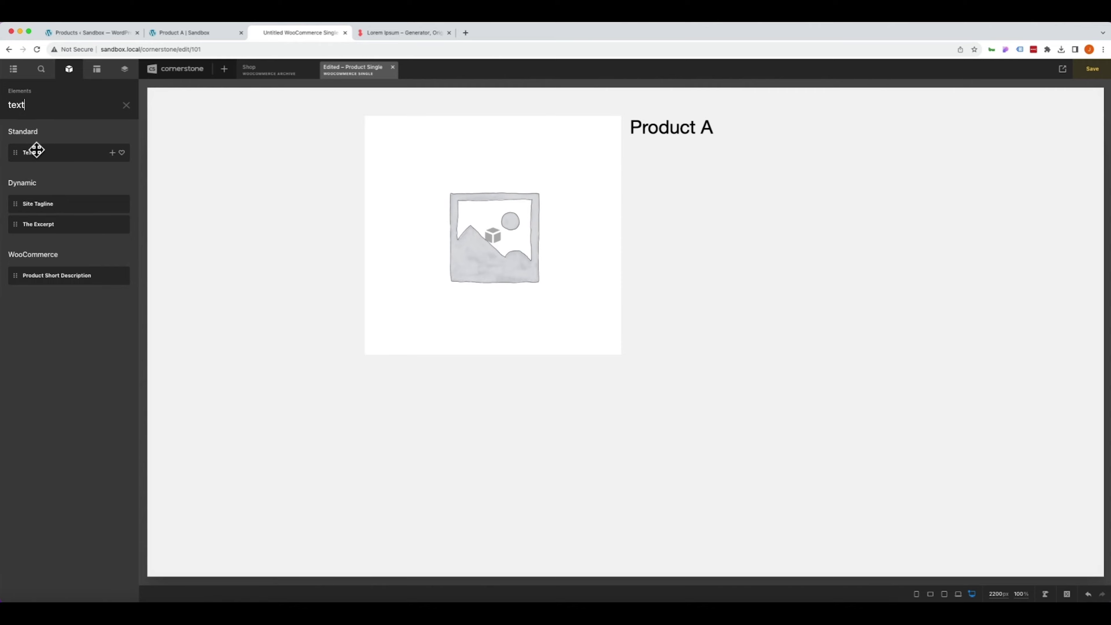
left_click_drag(35, 152, 657, 193)
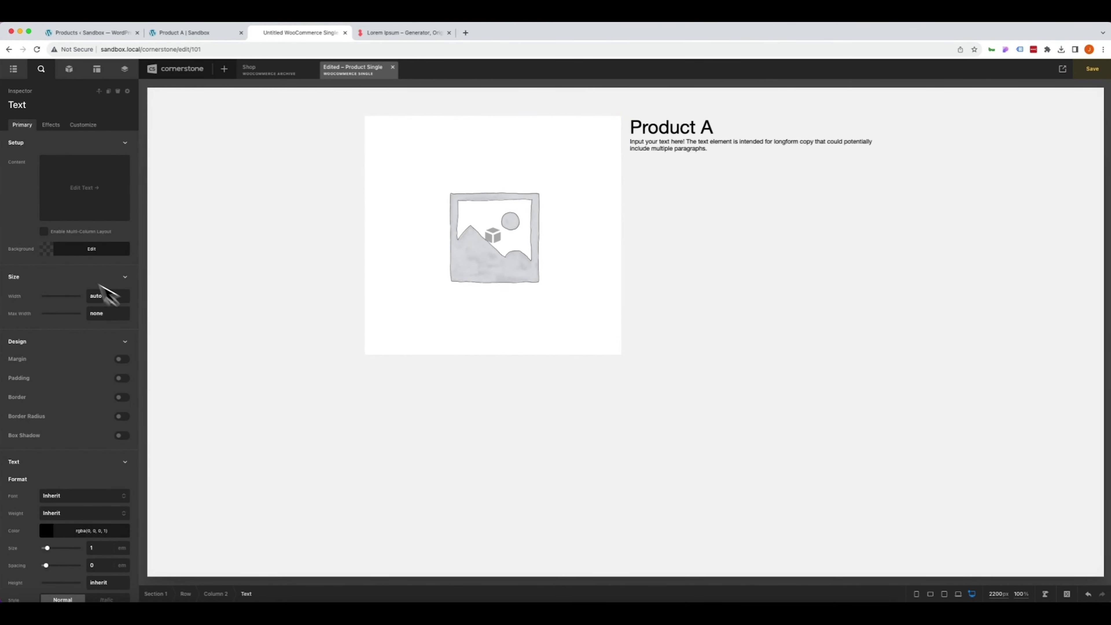
scroll(88, 293, "down", 3)
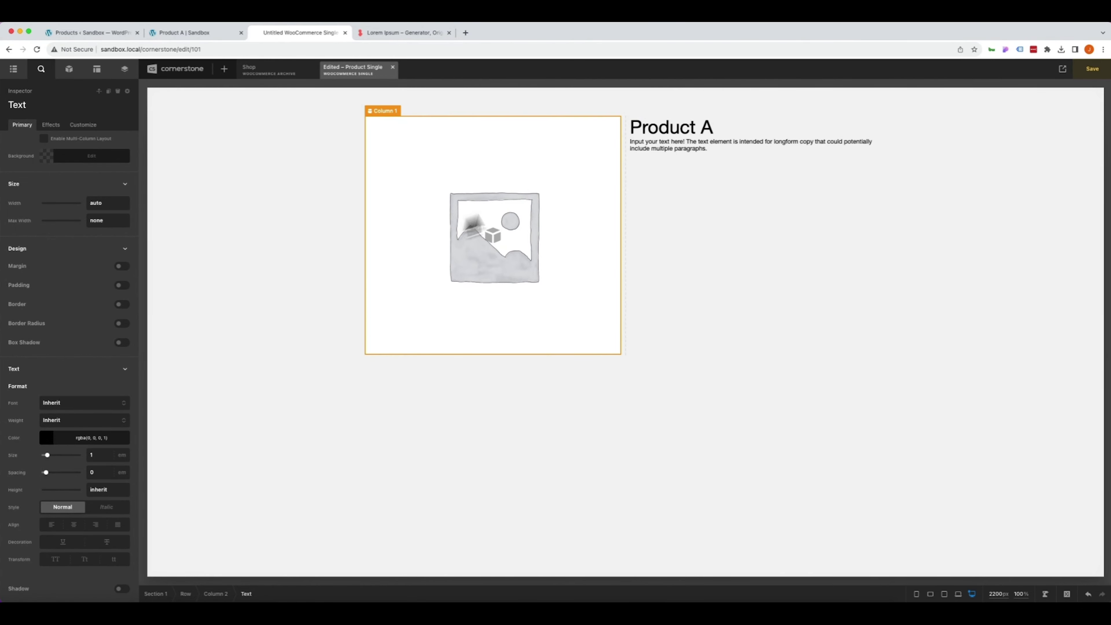
- Replace the second column's placeholder text with the dynamic content tag {{dc:post:the_content}}
left_click(661, 148)
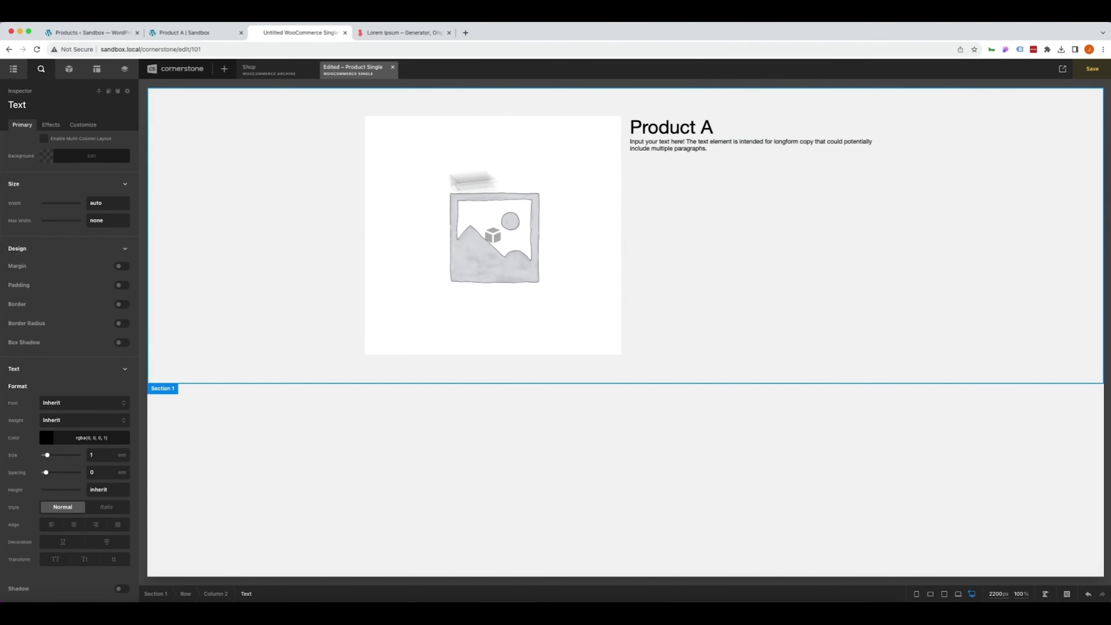
left_click(64, 223)
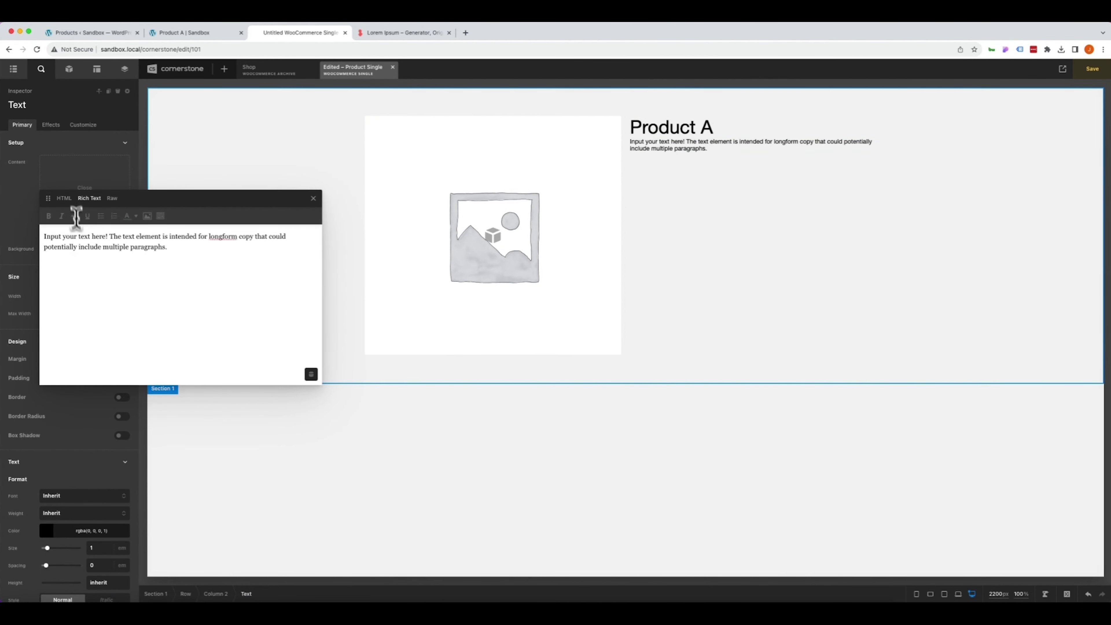
triple_click(100, 247)
key("BackSpace")
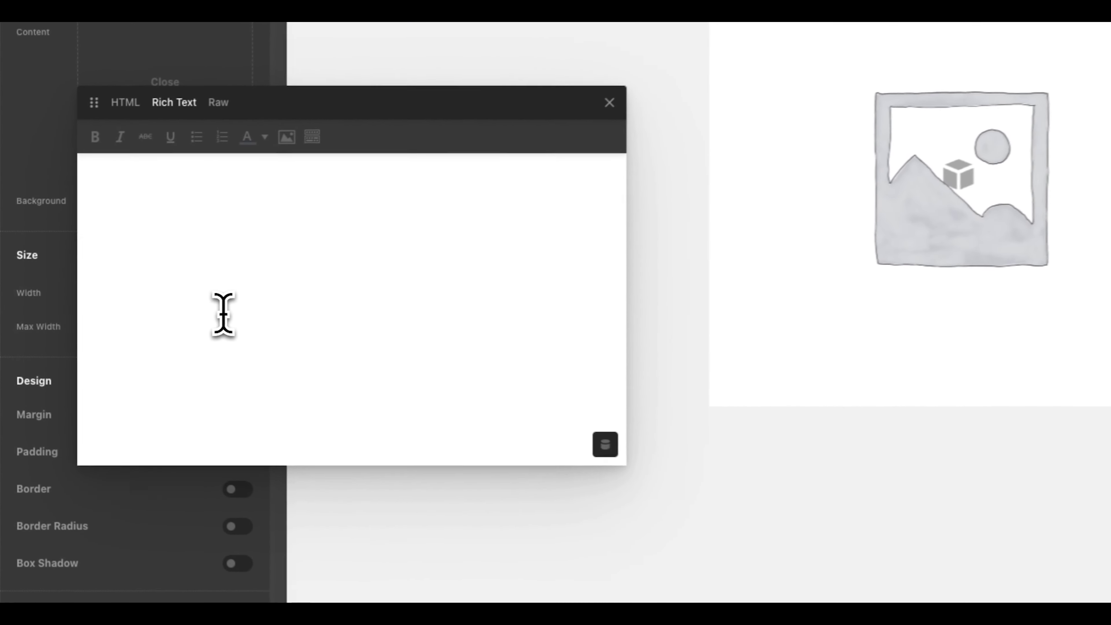
type("{{dc:post:the_content")
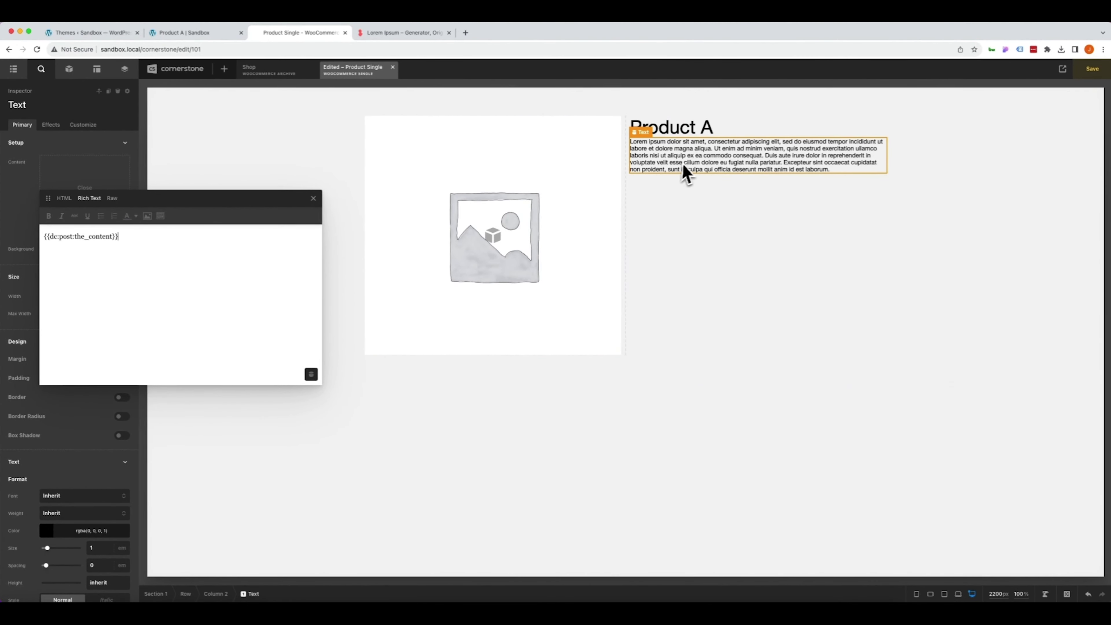
left_click(313, 198)
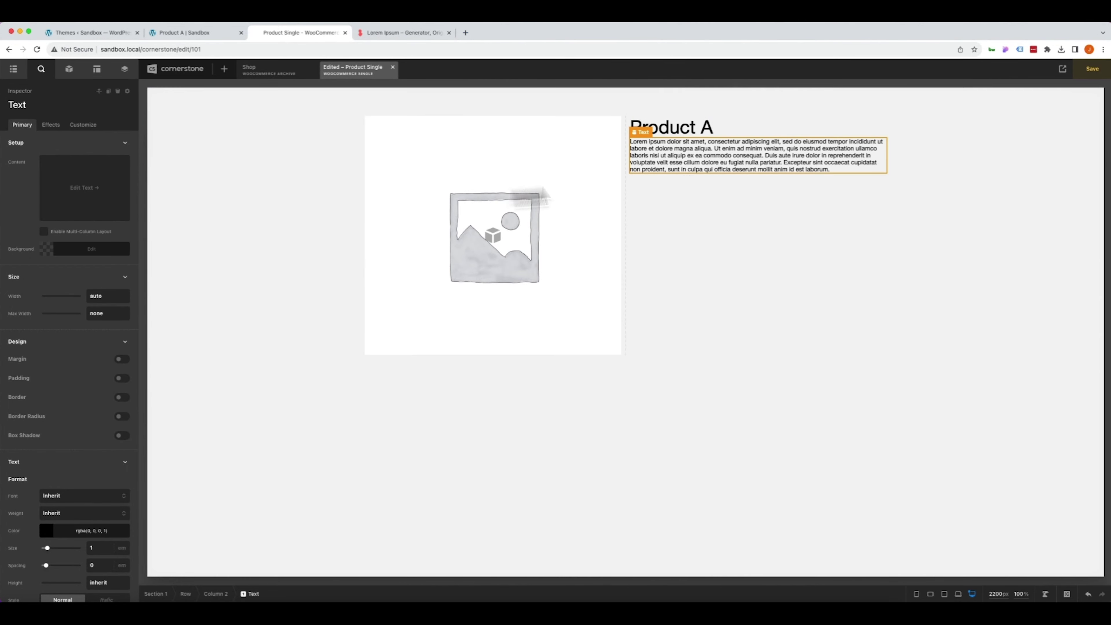
- Set the description text's line height to 1.4 and its font size to about 1.2 em
scroll(104, 295, "down", 3)
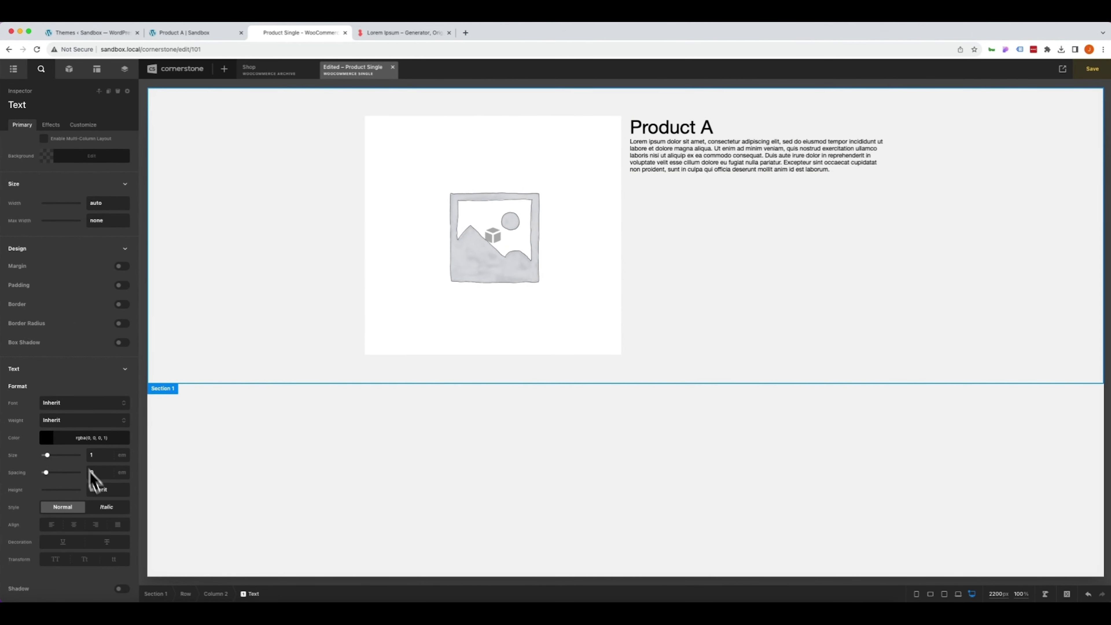
left_click(100, 488)
type("1.4")
left_click(90, 454)
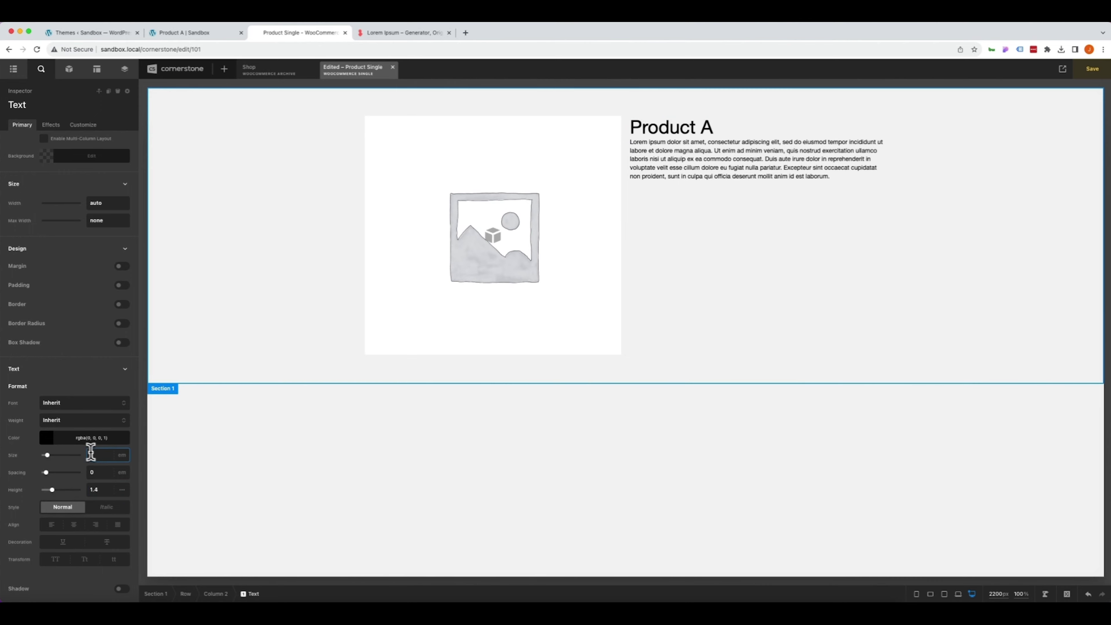
type("1.")
type("2")
key("BackSpace")
type(".2")
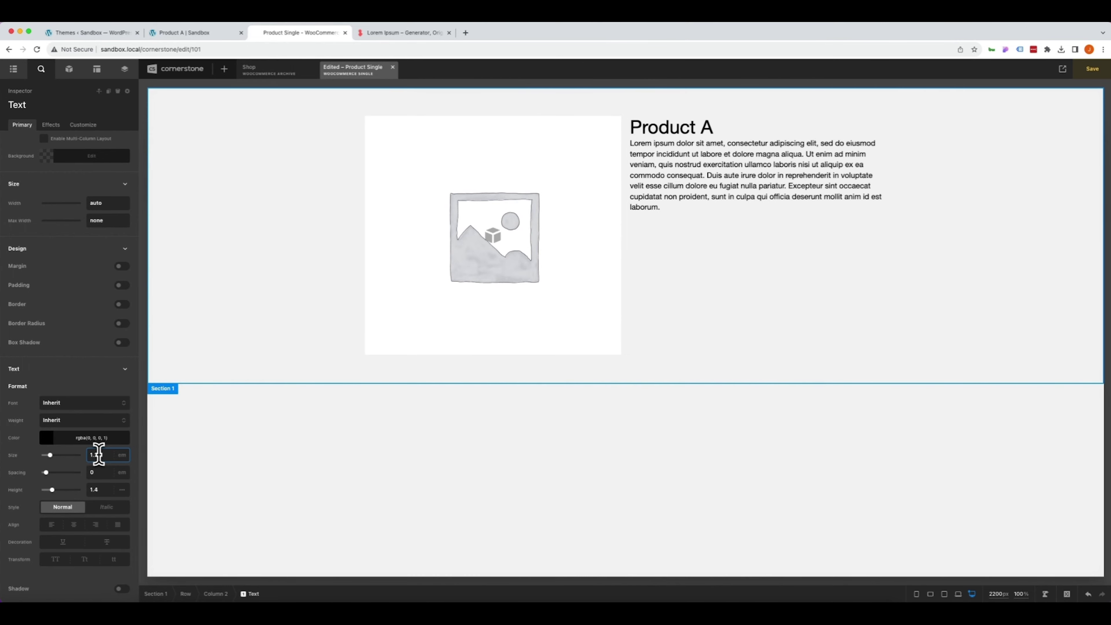
- Give the Product Title an unlinked bottom margin of 0.5 em
left_click(699, 118)
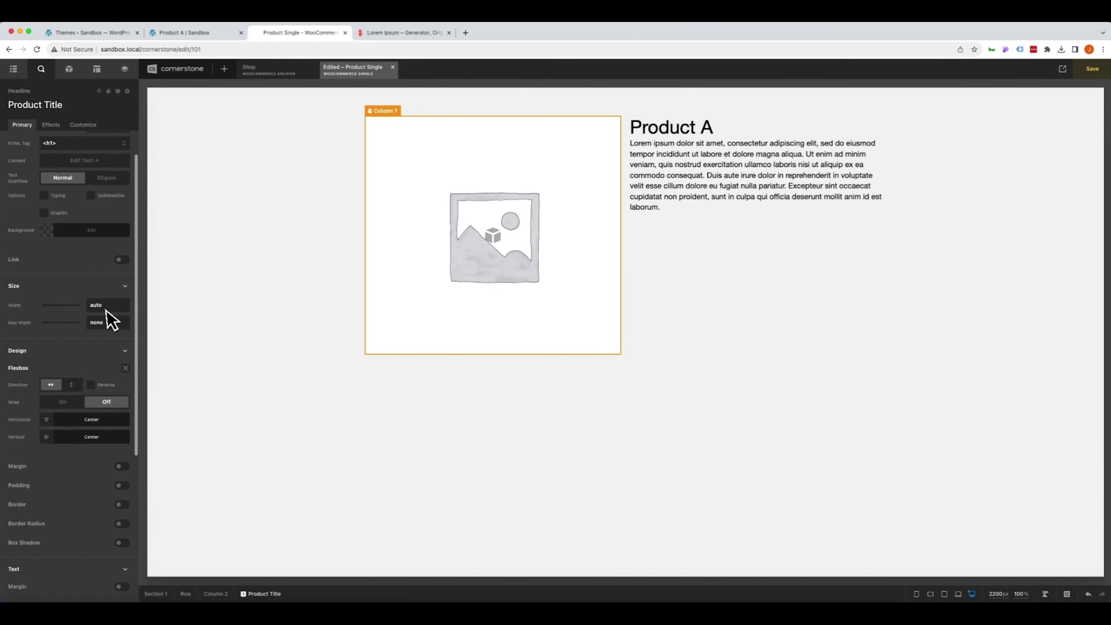
scroll(107, 318, "down", 3)
left_click(122, 373)
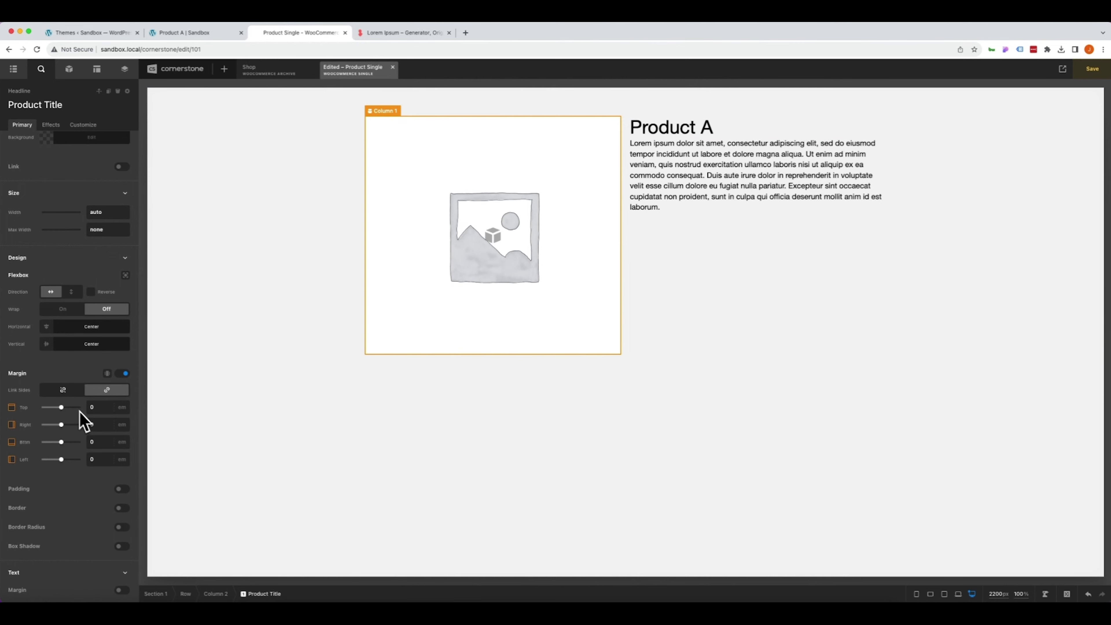
left_click(63, 389)
left_click(94, 441)
type(".5")
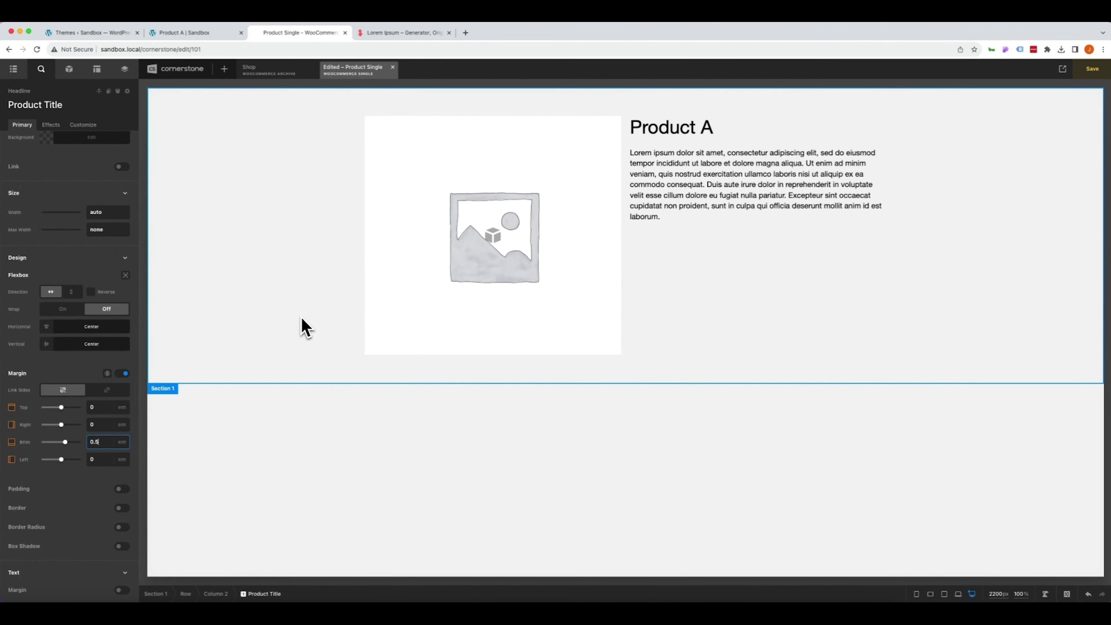
- Search the elements for "button" and place a WooCommerce Add to Cart Button below the description text in the second column
left_click(69, 68)
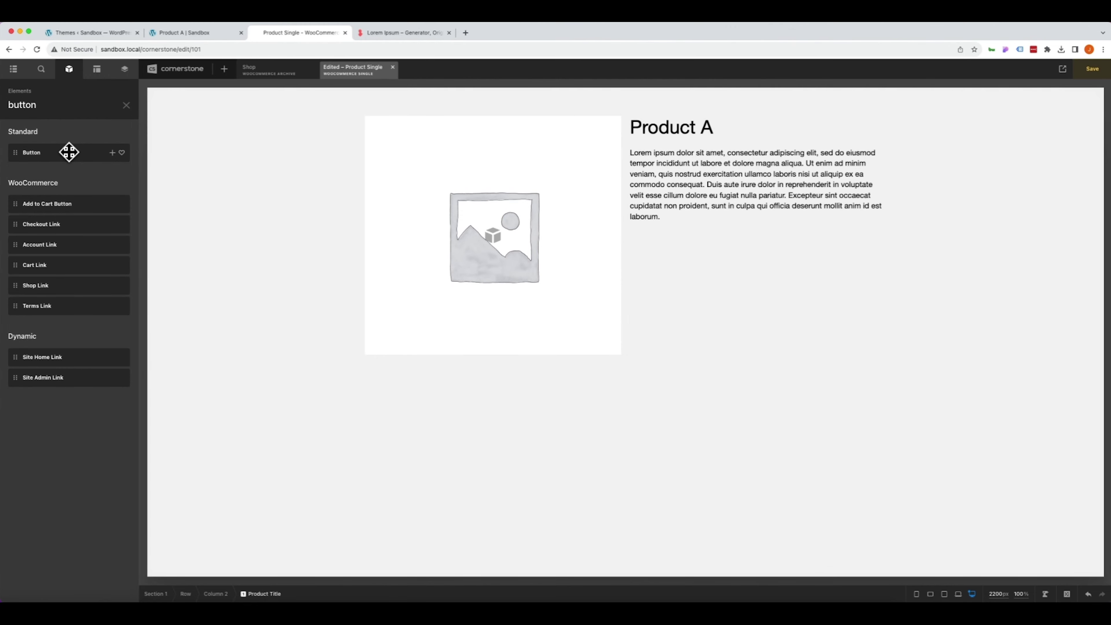
mouse_move(68, 151)
left_mouse_down()
mouse_move(218, 293)
mouse_move(652, 268)
mouse_move(186, 199)
mouse_move(86, 154)
left_mouse_up()
left_click_drag(34, 204, 737, 315)
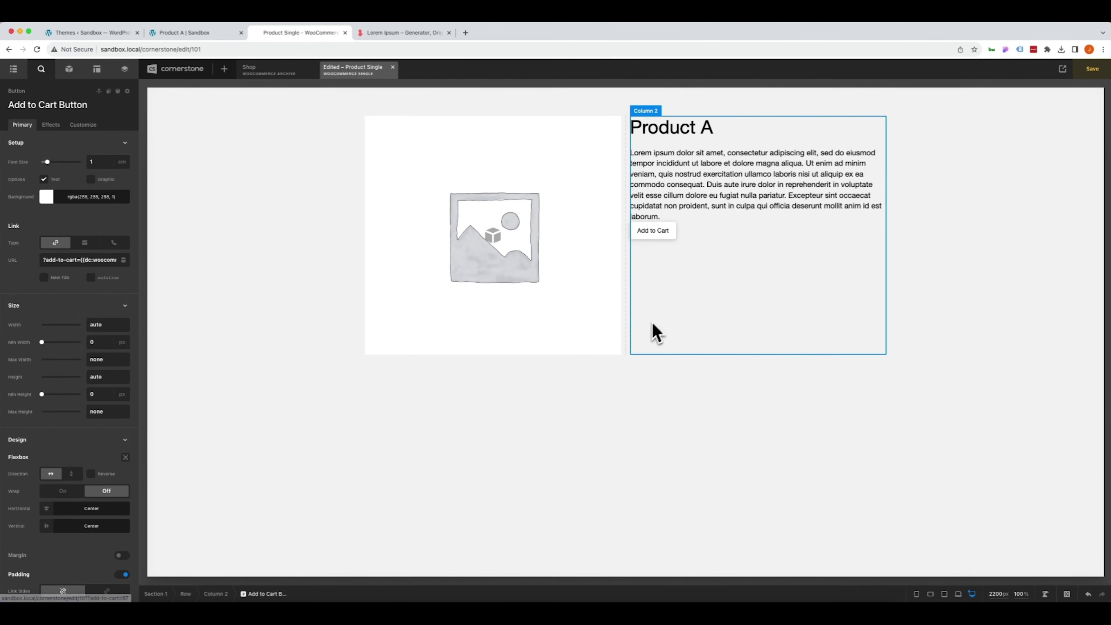
- Give the description text an unlinked bottom margin of 2 em, above the Add to Cart button
left_click(664, 185)
left_click(121, 359)
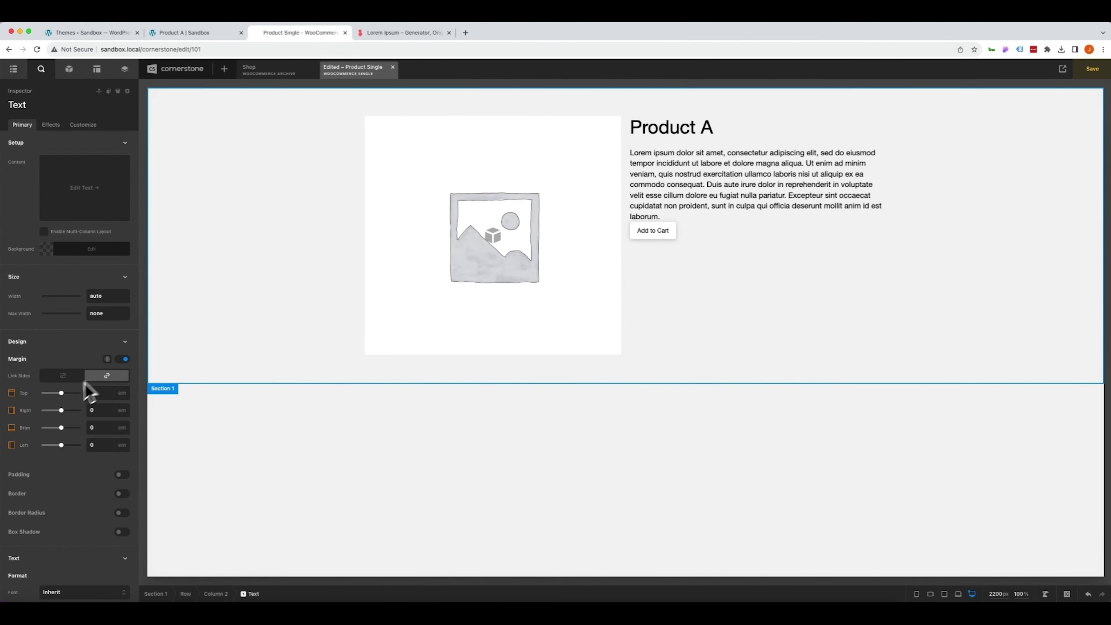
left_click(91, 428)
type("2")
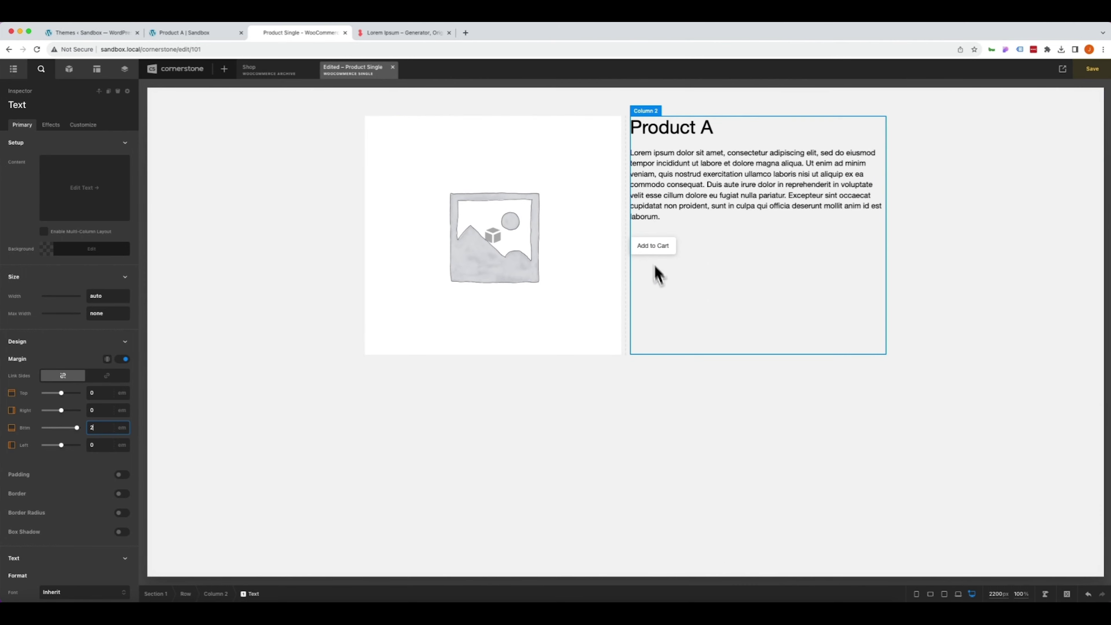
- Enable Flexbox on the second column and center its contents vertically
left_click(654, 280)
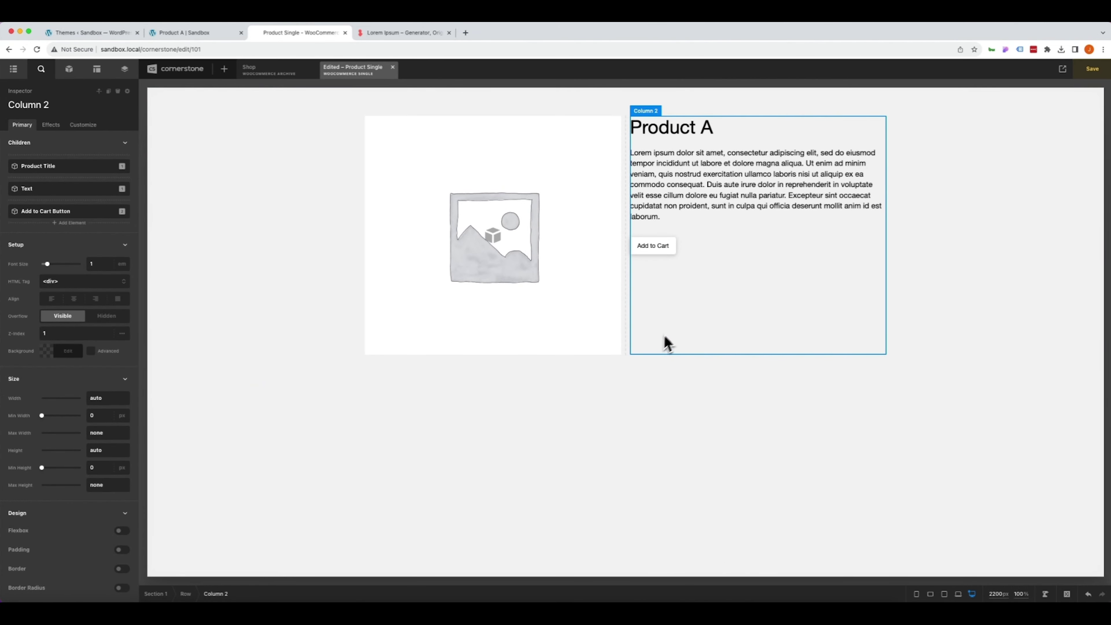
scroll(105, 297, "down", 3)
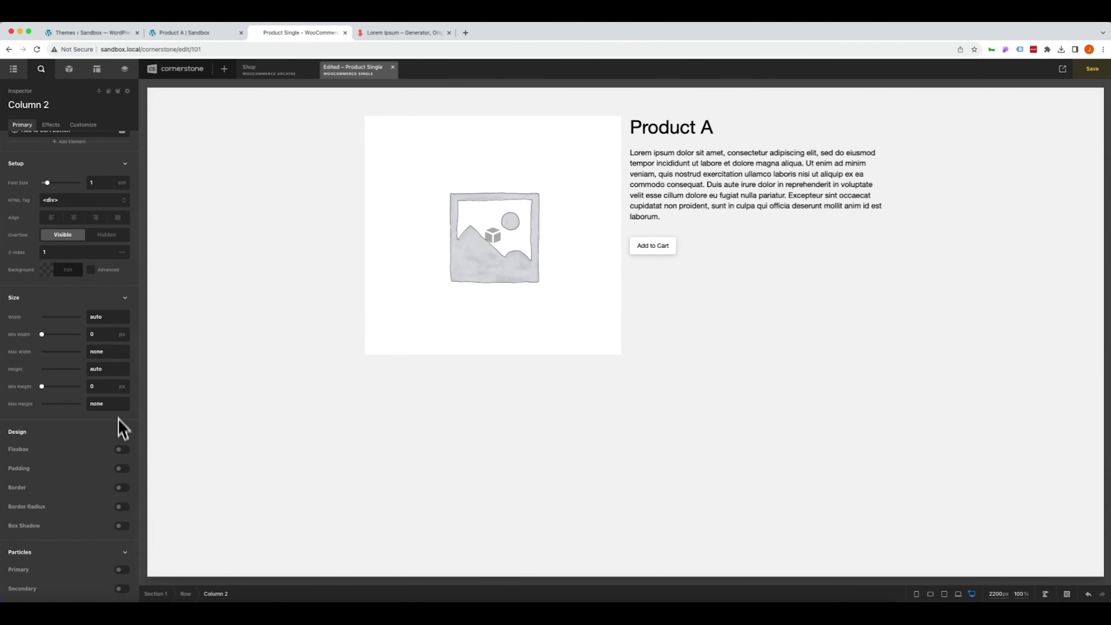
left_click(121, 449)
scroll(118, 458, "down", 2)
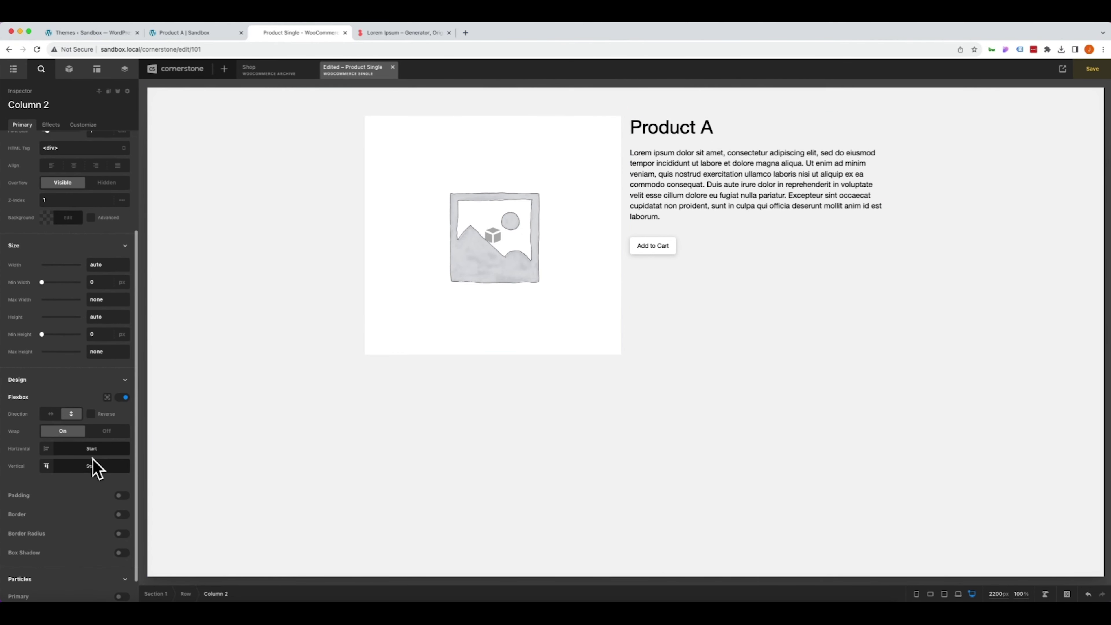
left_click(87, 465)
left_click(74, 365)
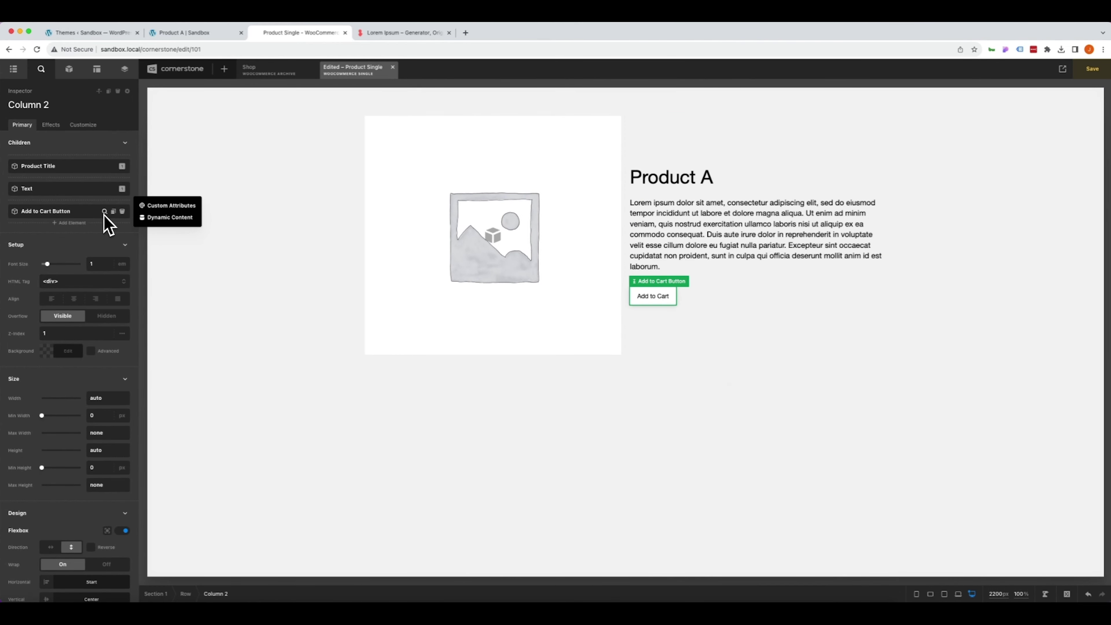
- Inspect the link URL of the Add to Cart Button, including its dynamic product ID part
left_click(104, 221)
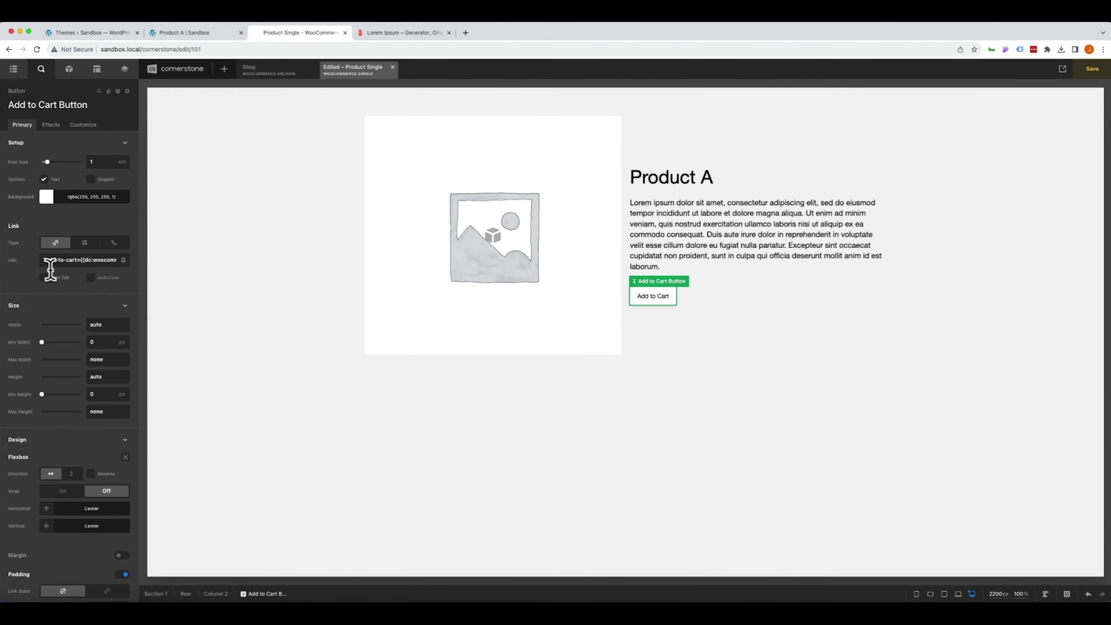
left_click(42, 260)
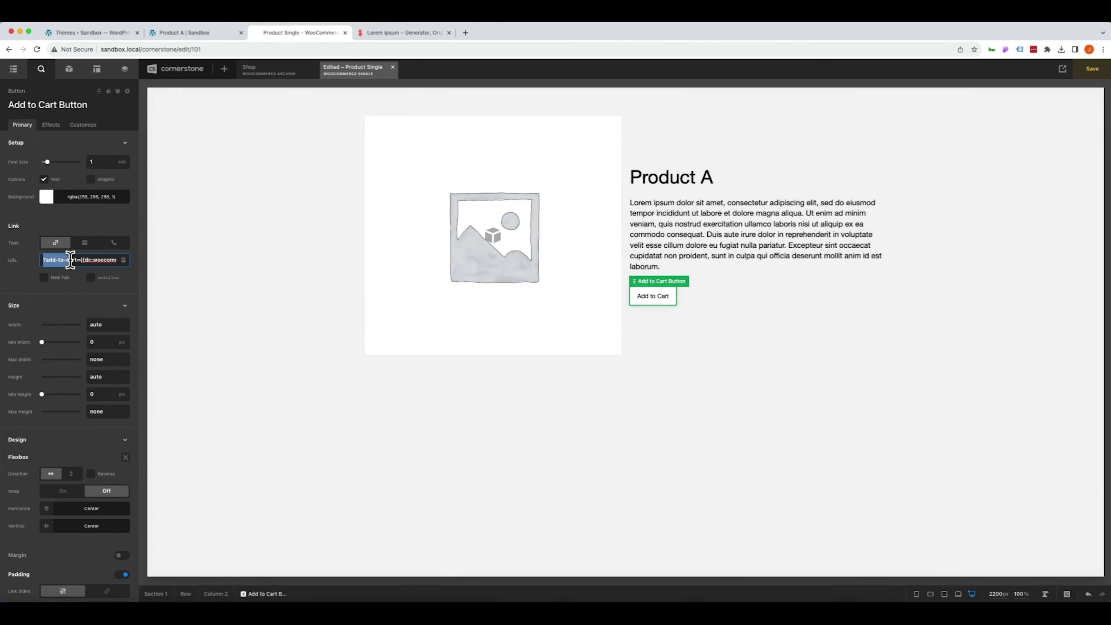
left_click_drag(72, 259, 53, 259)
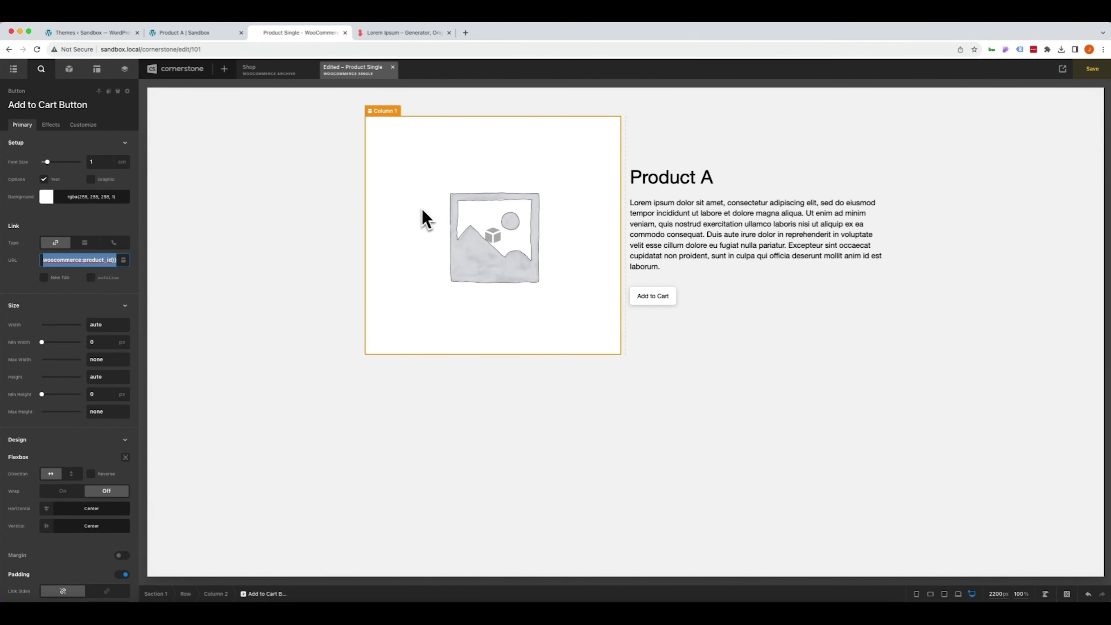
- Examine the Add to Cart Button's CSS classes and its custom attributes, including the aria-label and rel values
left_click(91, 124)
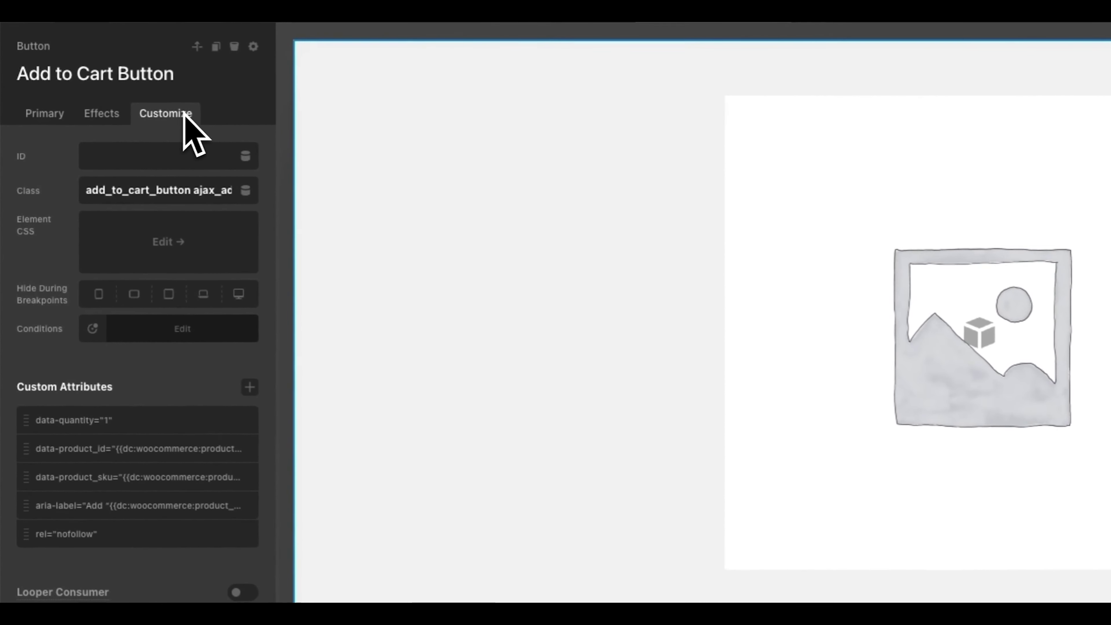
left_click(86, 190)
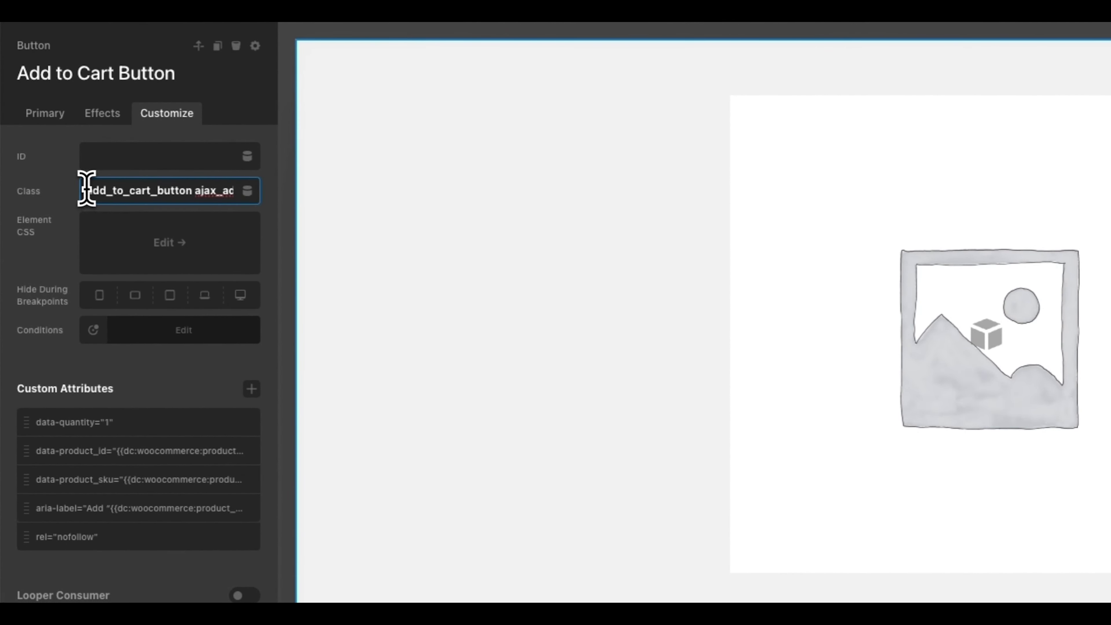
left_click_drag(86, 190, 231, 190)
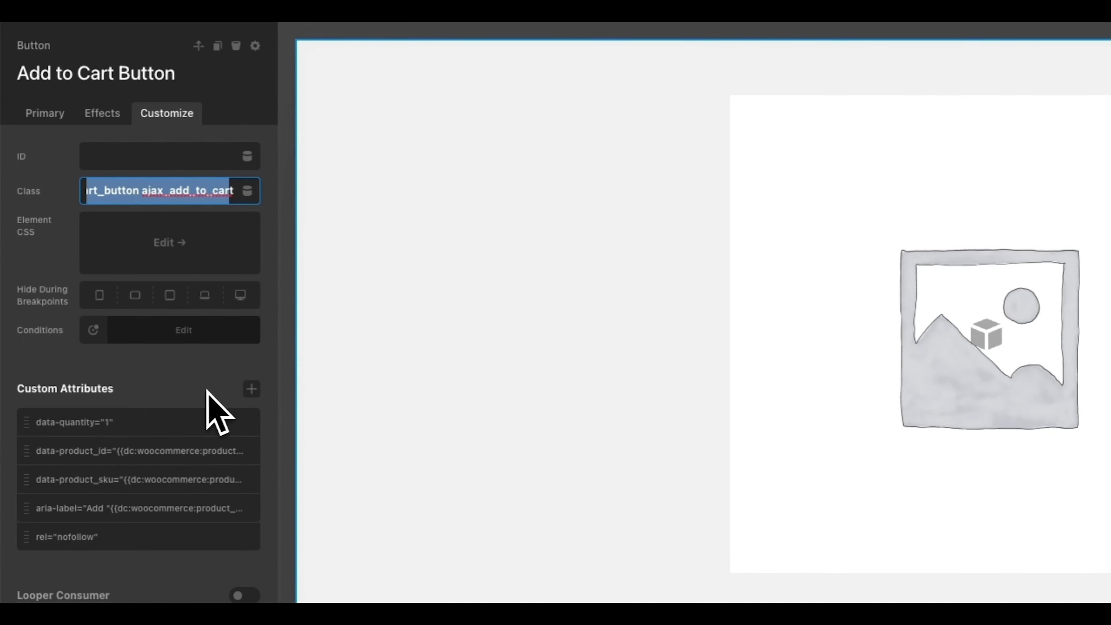
left_click(13, 386)
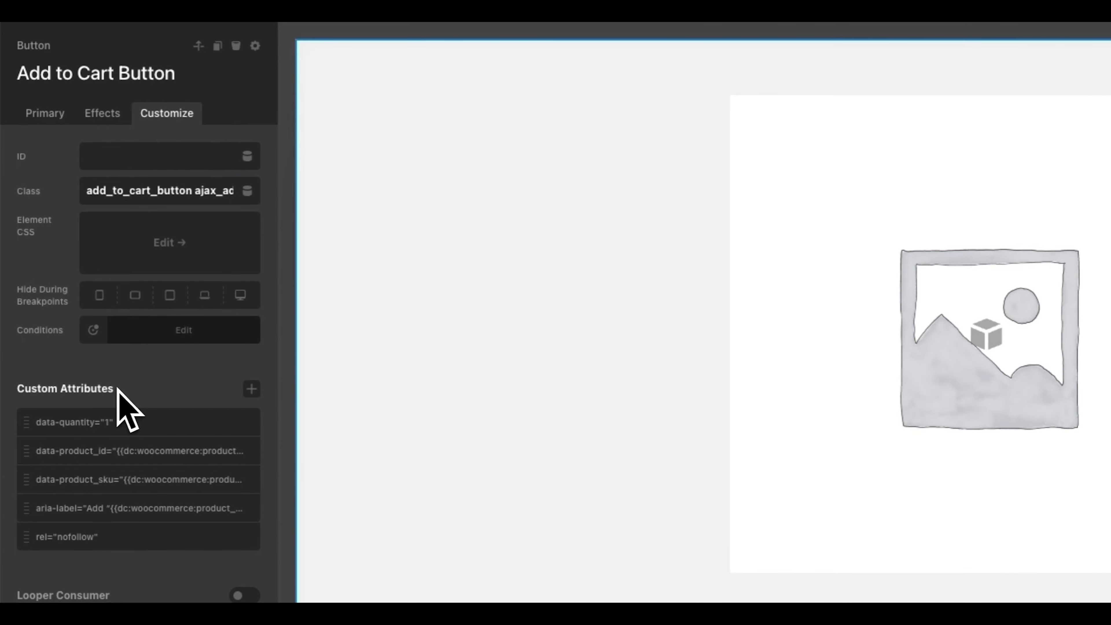
mouse_move(53, 431)
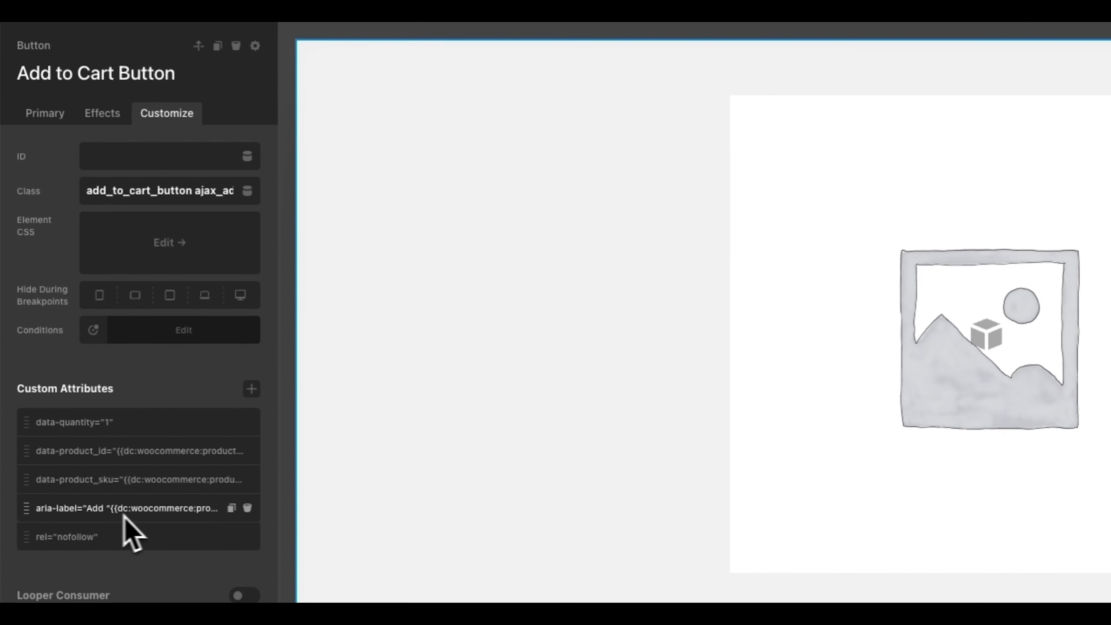
left_click(109, 511)
triple_click(210, 368)
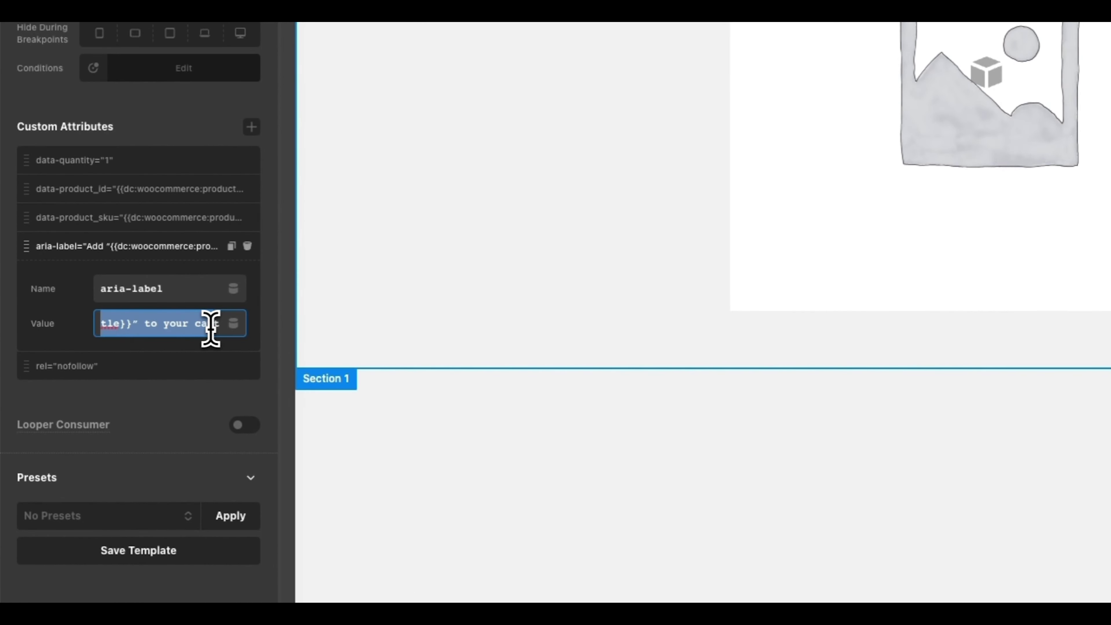
left_click(175, 323)
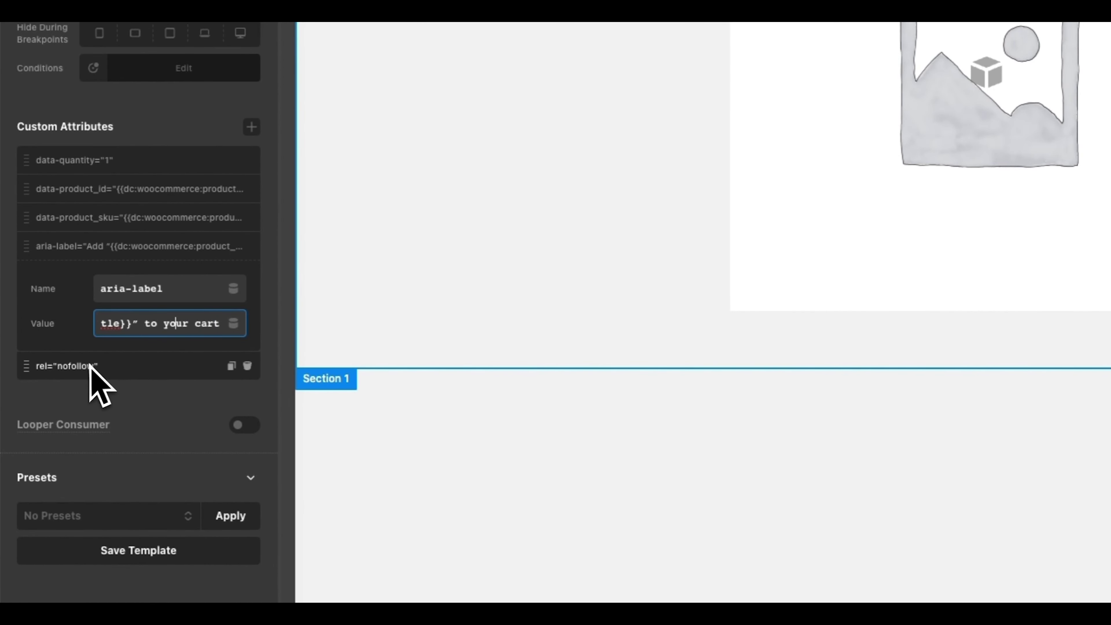
left_click(203, 367)
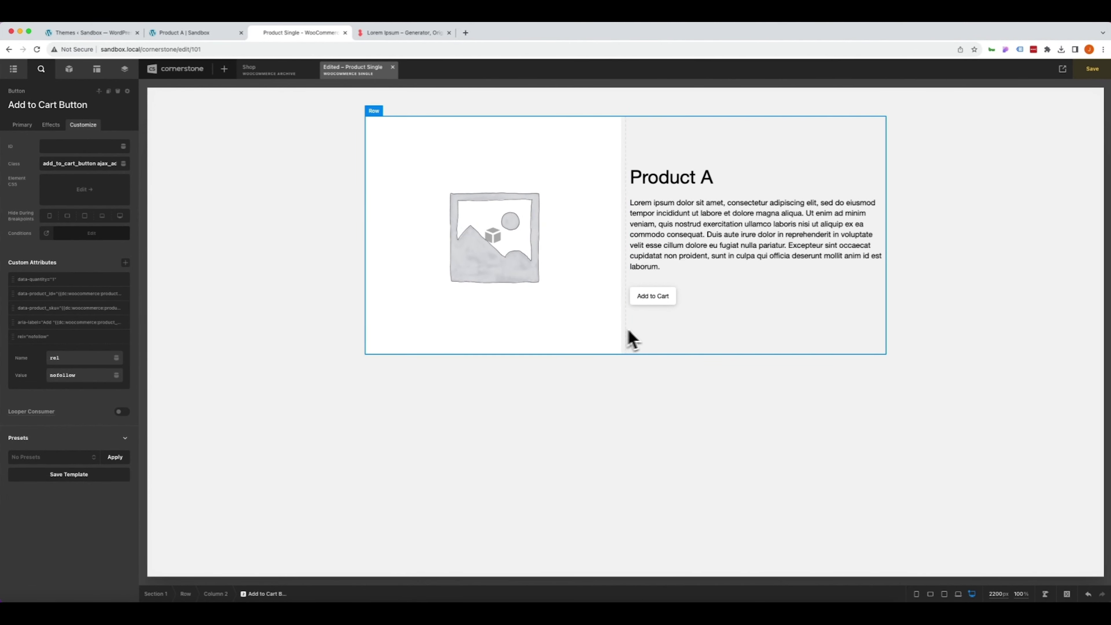
- Save the Product Single layout and check the assignment conditions in its settings
key("super+s")
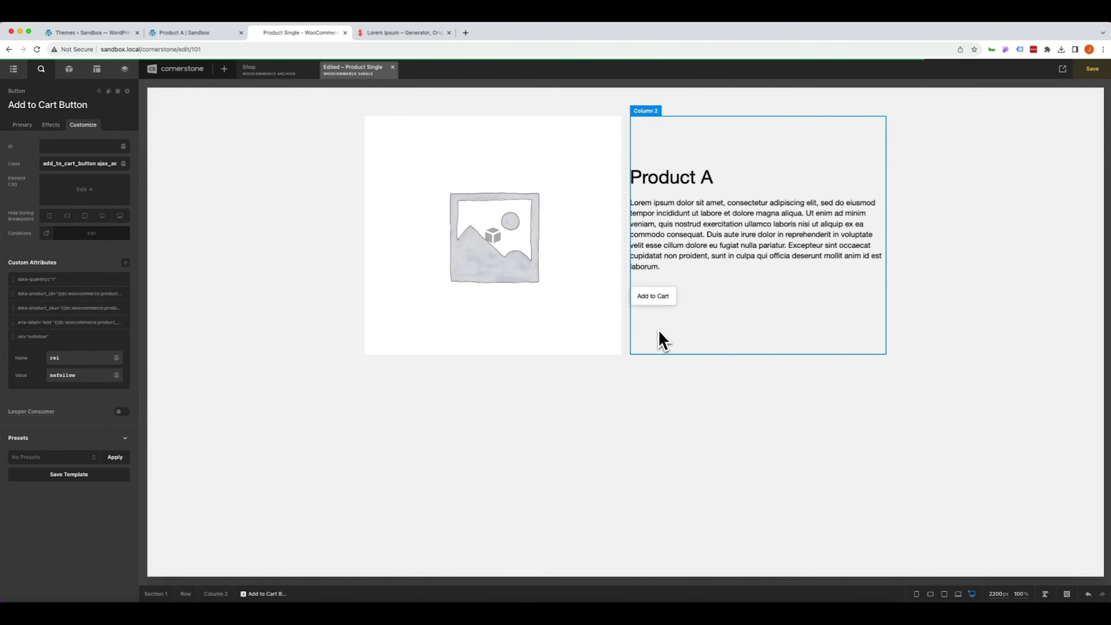
left_click(13, 69)
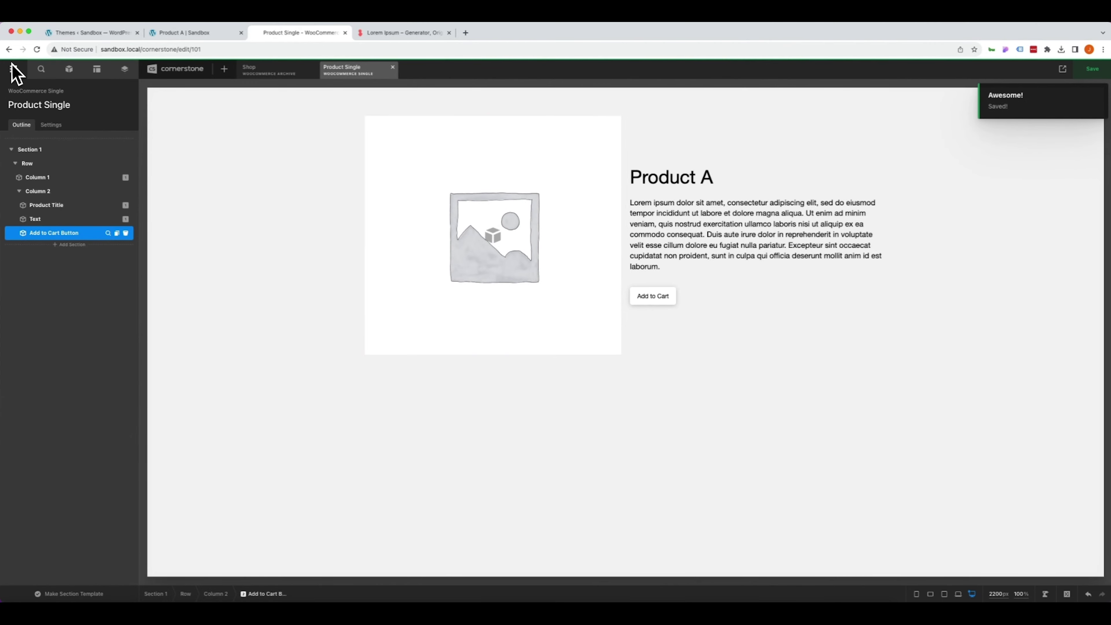
left_click(51, 124)
left_click(105, 242)
left_click(70, 369)
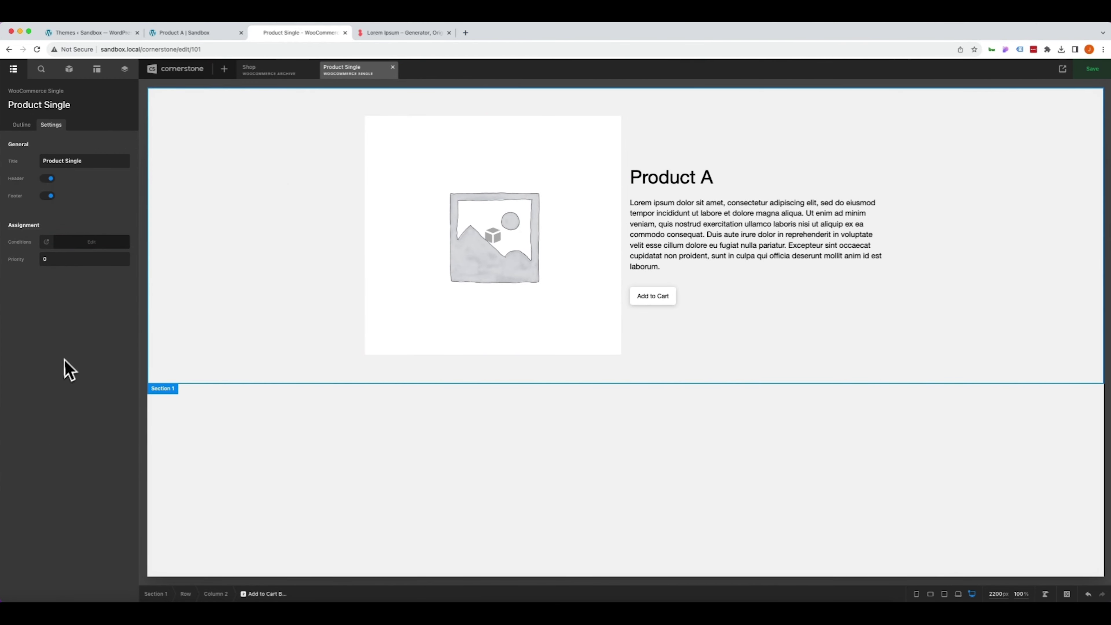
- Switch to the live Product A page and try its Add to Cart button
left_click(184, 34)
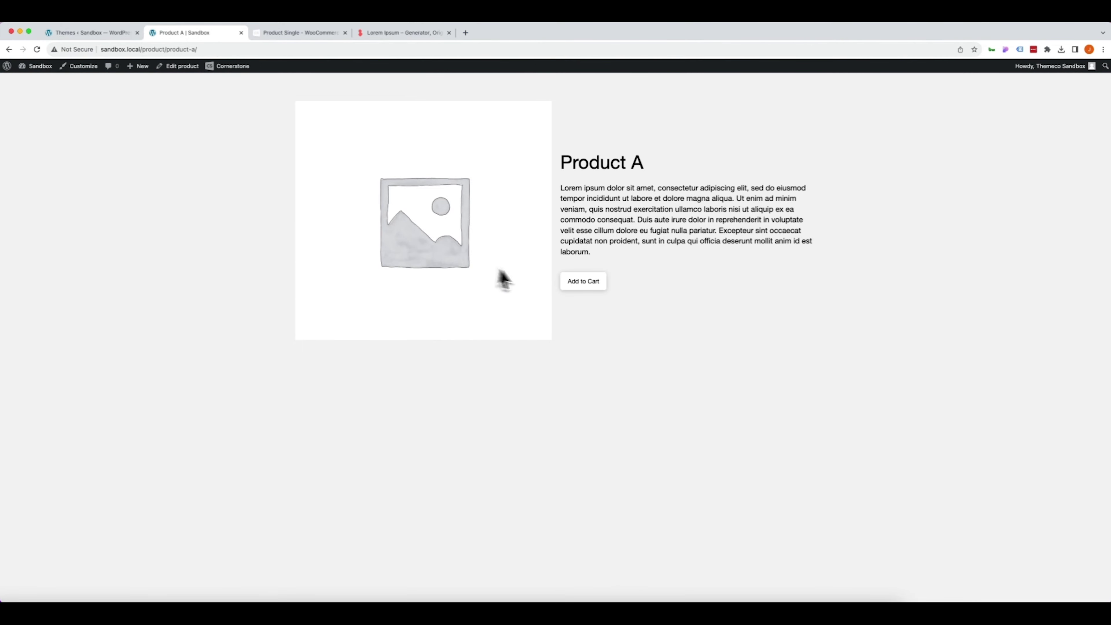
left_click(583, 284)
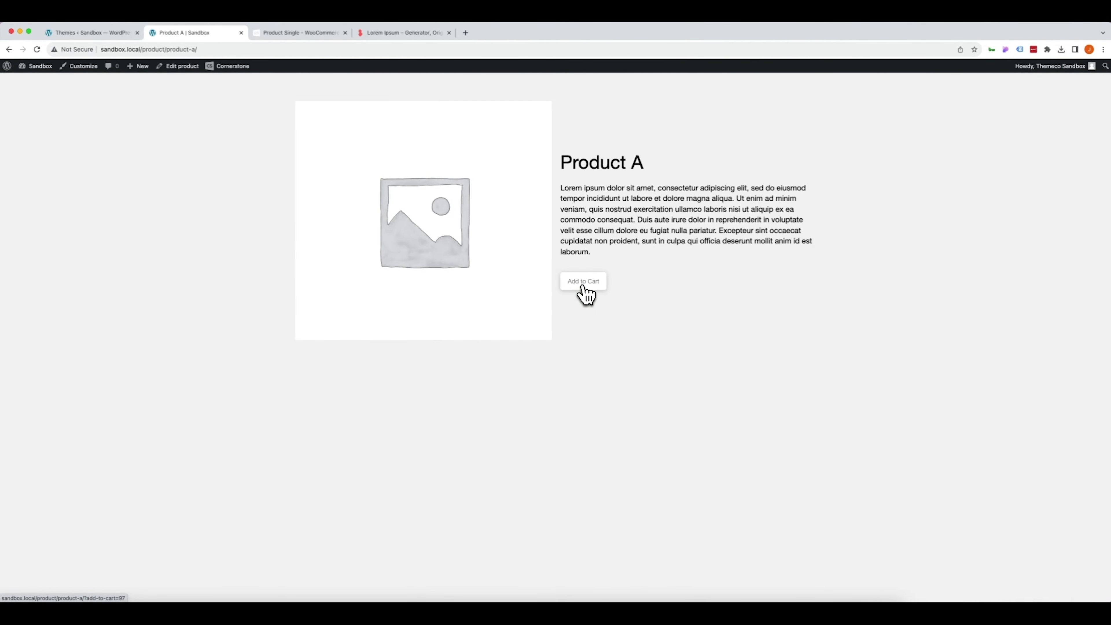
- Return to the Cornerstone editor, create a new blank header and name it GN-1
key("ctrl+Tab")
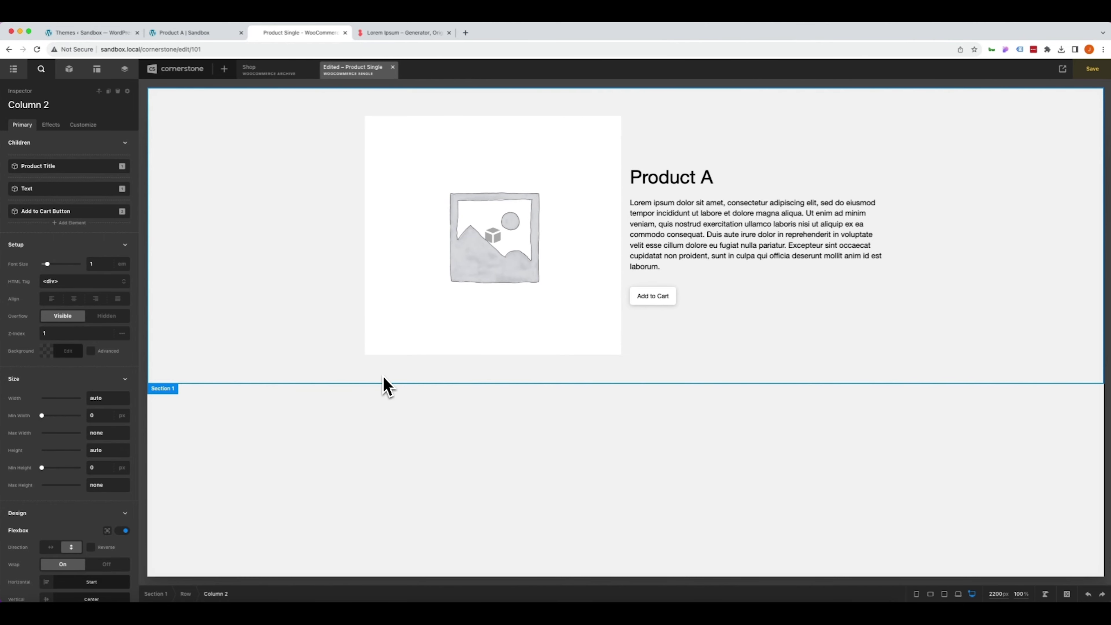
left_click(297, 345)
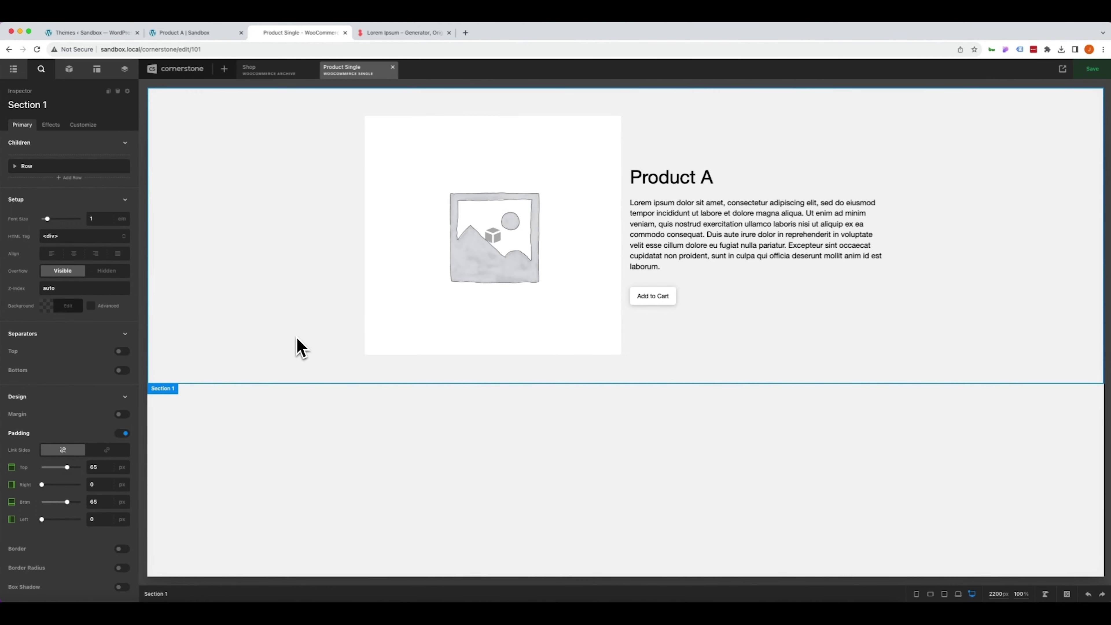
left_click(223, 69)
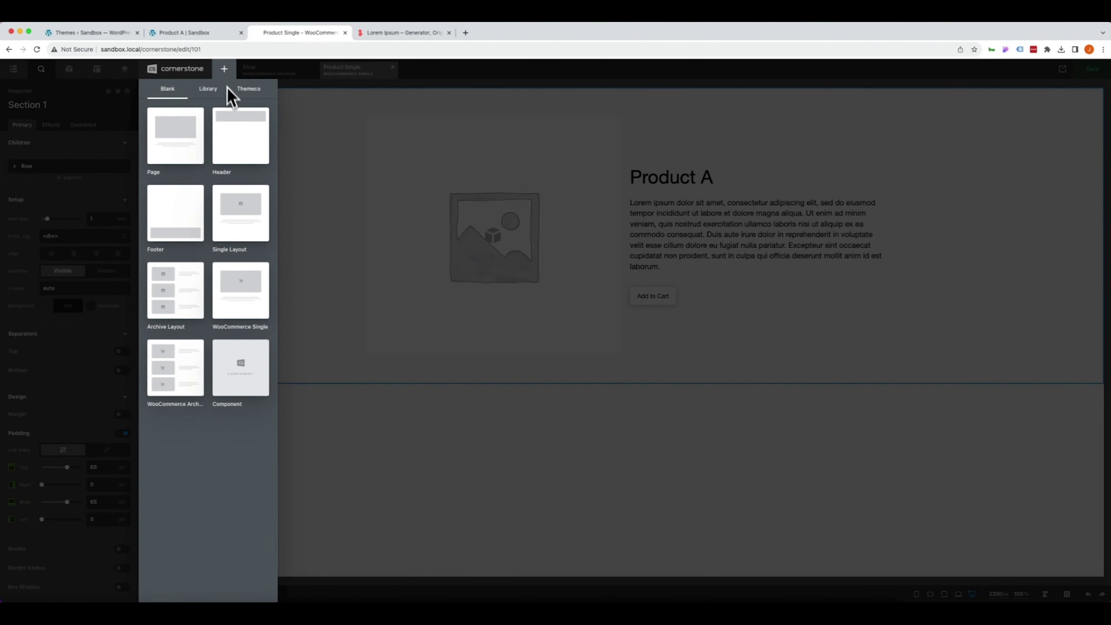
left_click(239, 140)
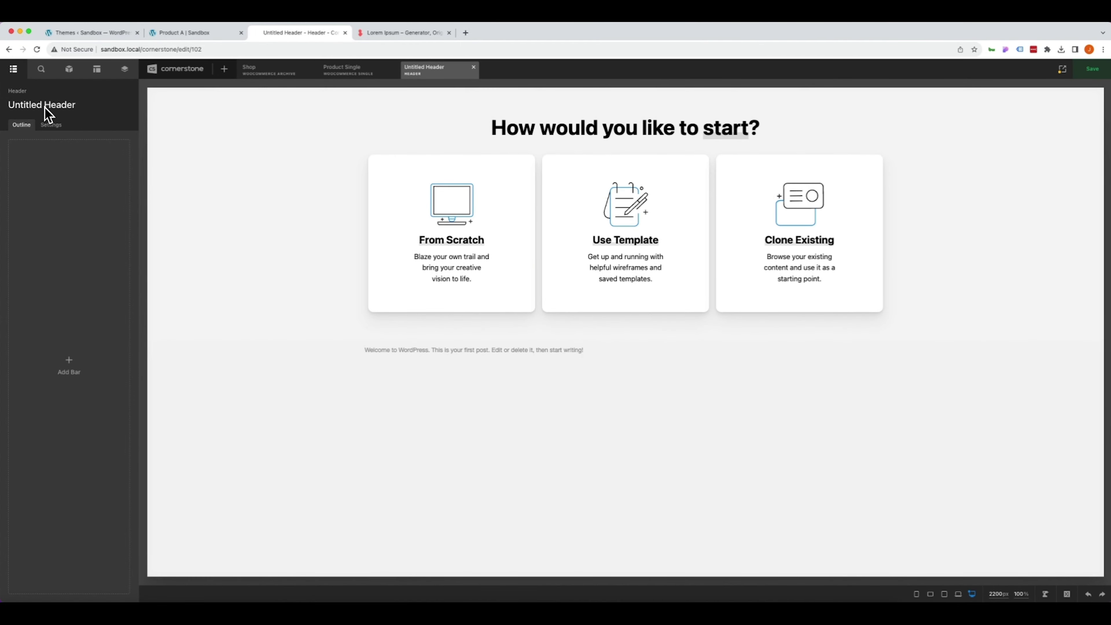
left_click(44, 107)
type("GN-1")
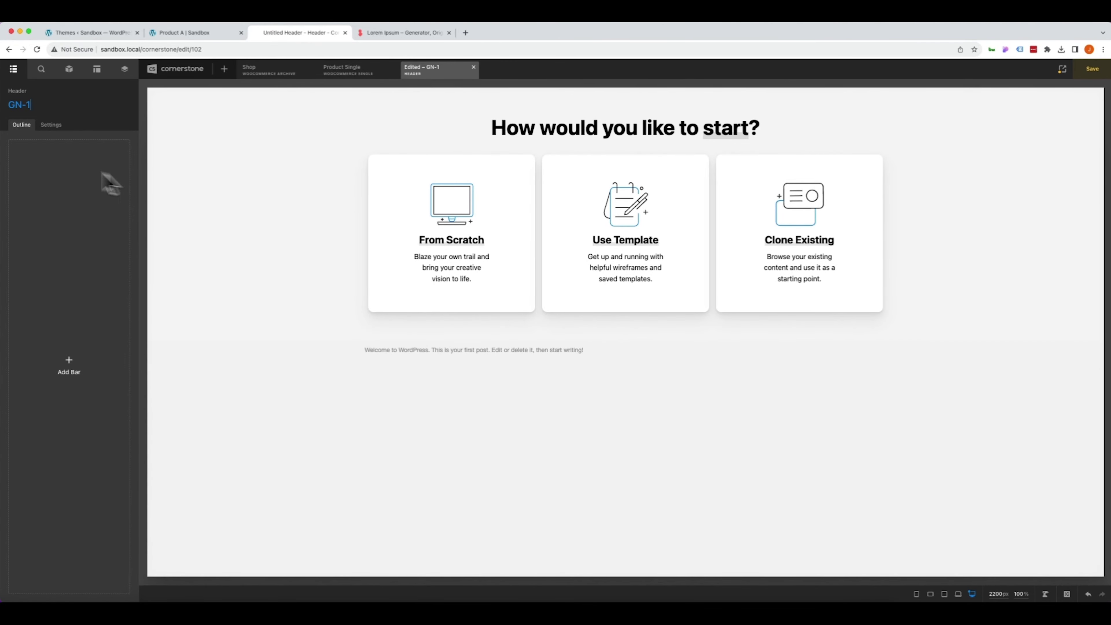
- Add an assignment condition to the GN-1 header so that it applies to the Entire Site
left_click(47, 126)
left_click(81, 223)
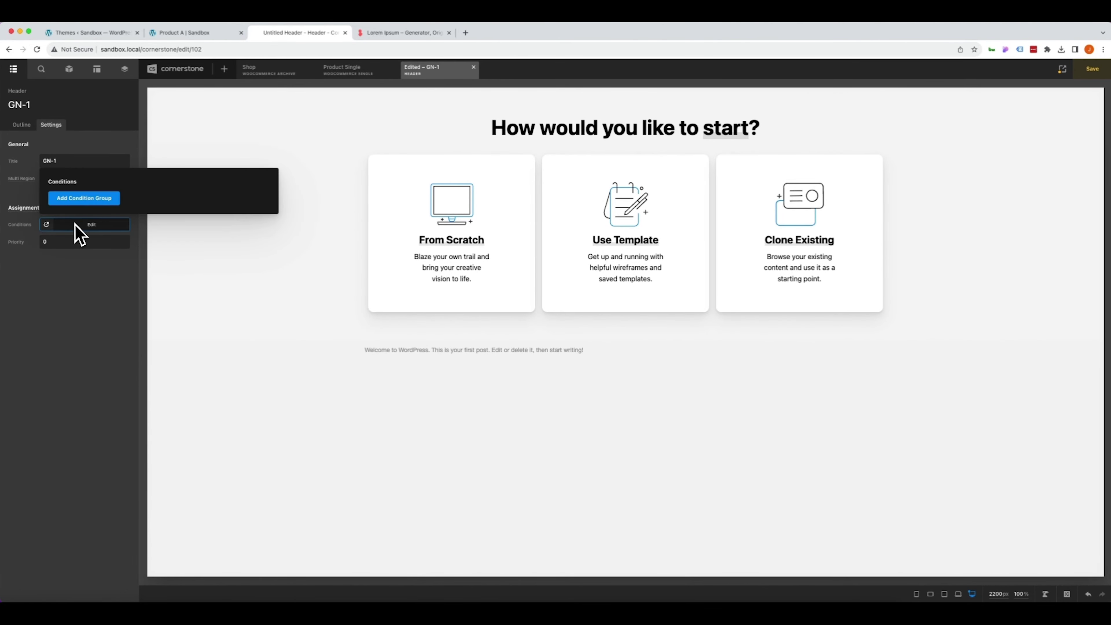
left_click(74, 211)
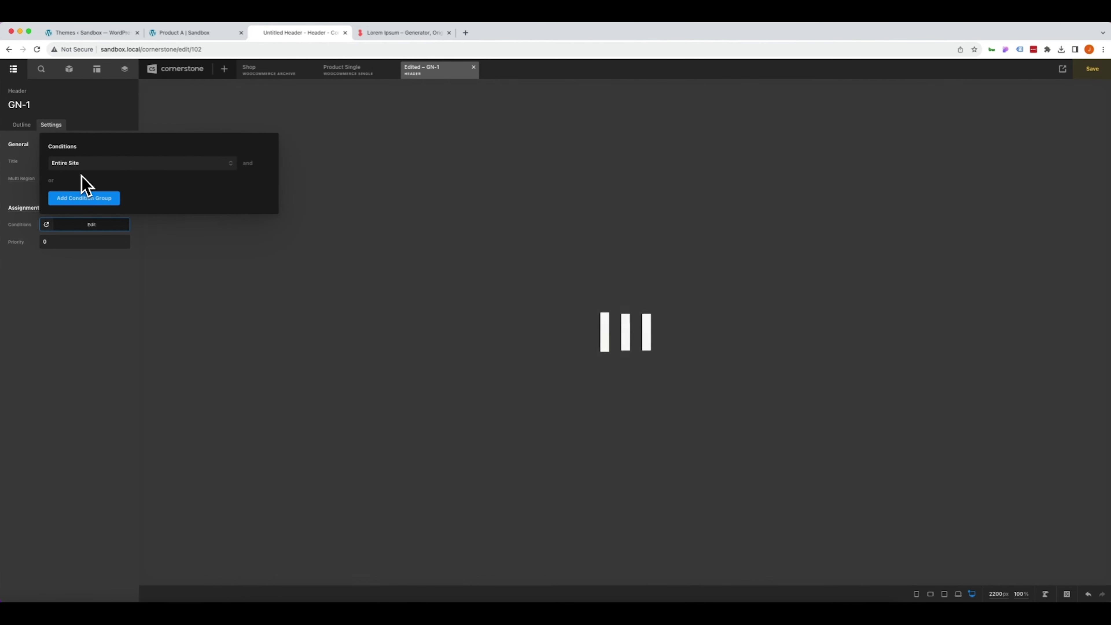
left_click(59, 314)
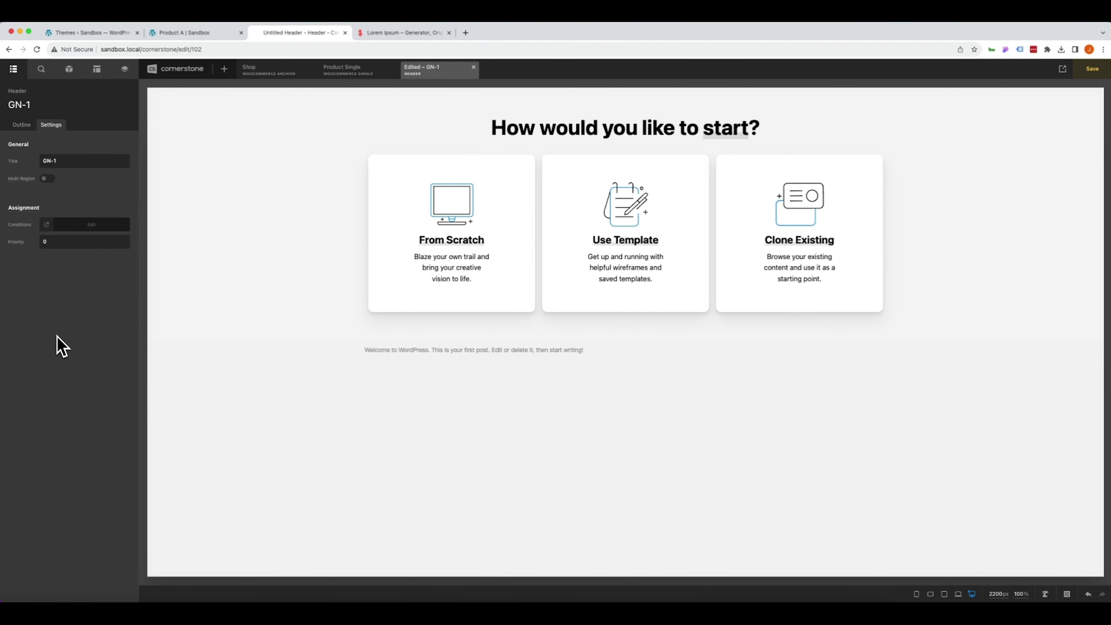
- Start the header from scratch and place a Cart Off Canvas element in the bar's container
left_click(480, 273)
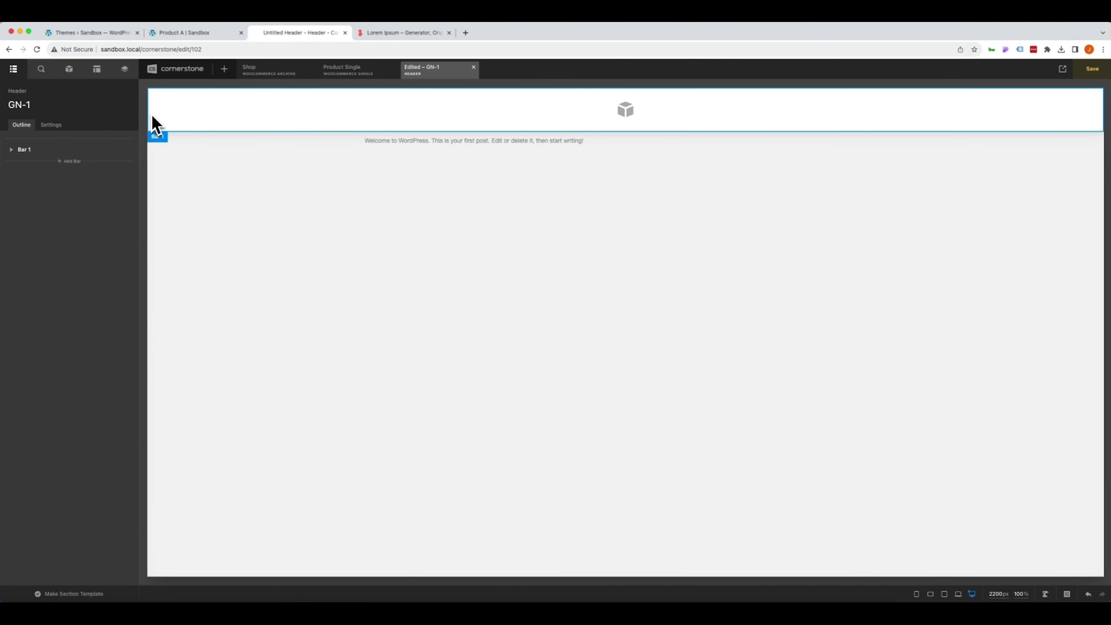
left_click(192, 123)
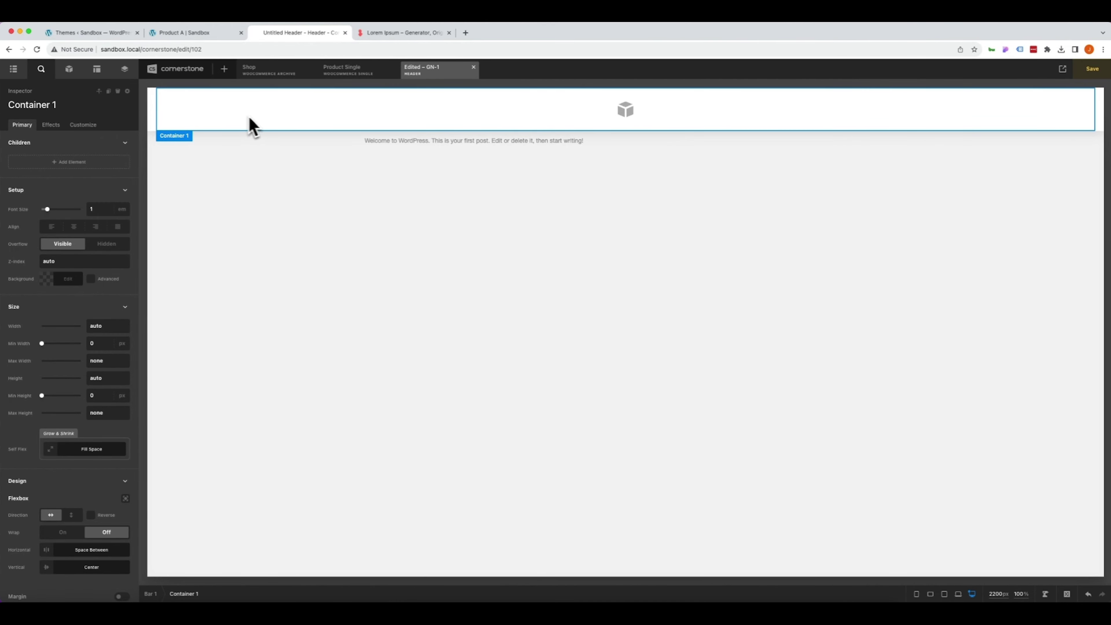
left_click(69, 74)
type("o")
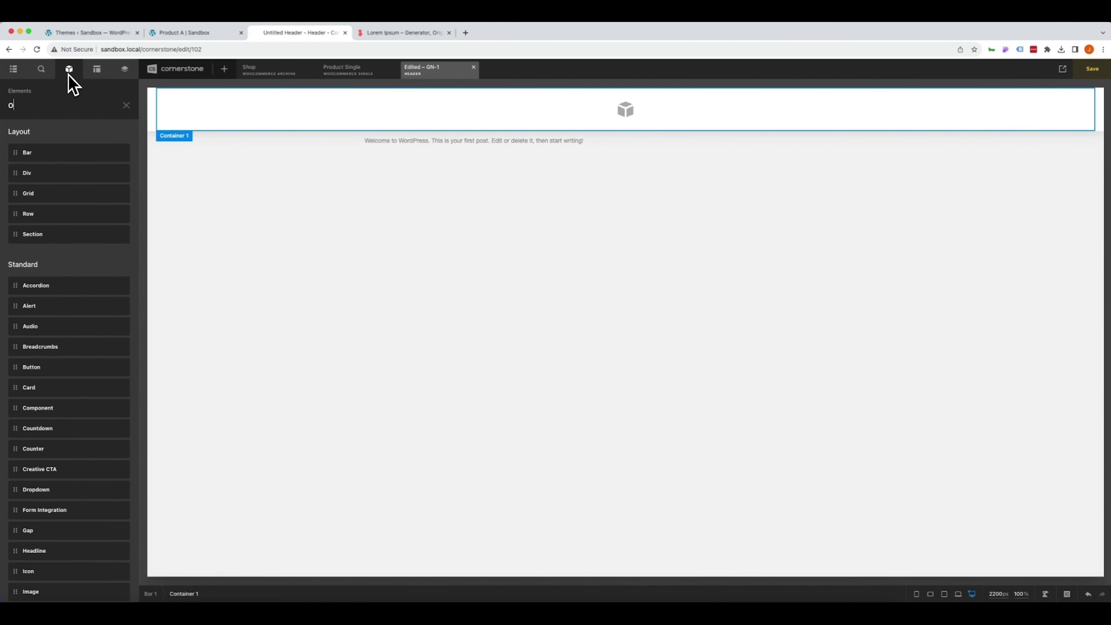
type("ff canv")
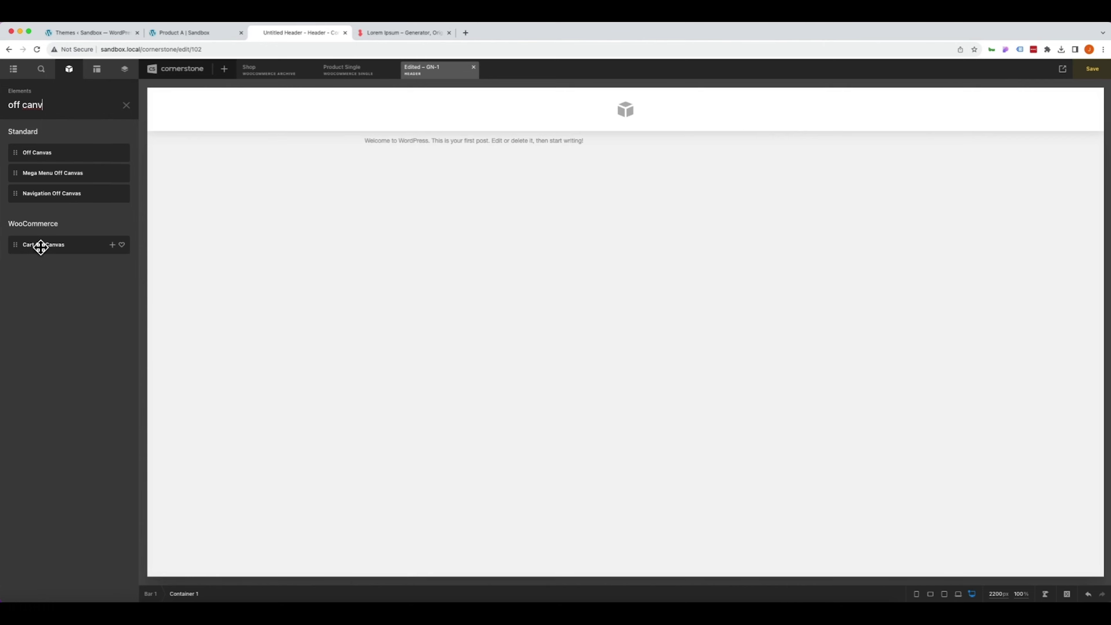
left_click_drag(41, 247, 40, 291)
left_click_drag(128, 297, 295, 120)
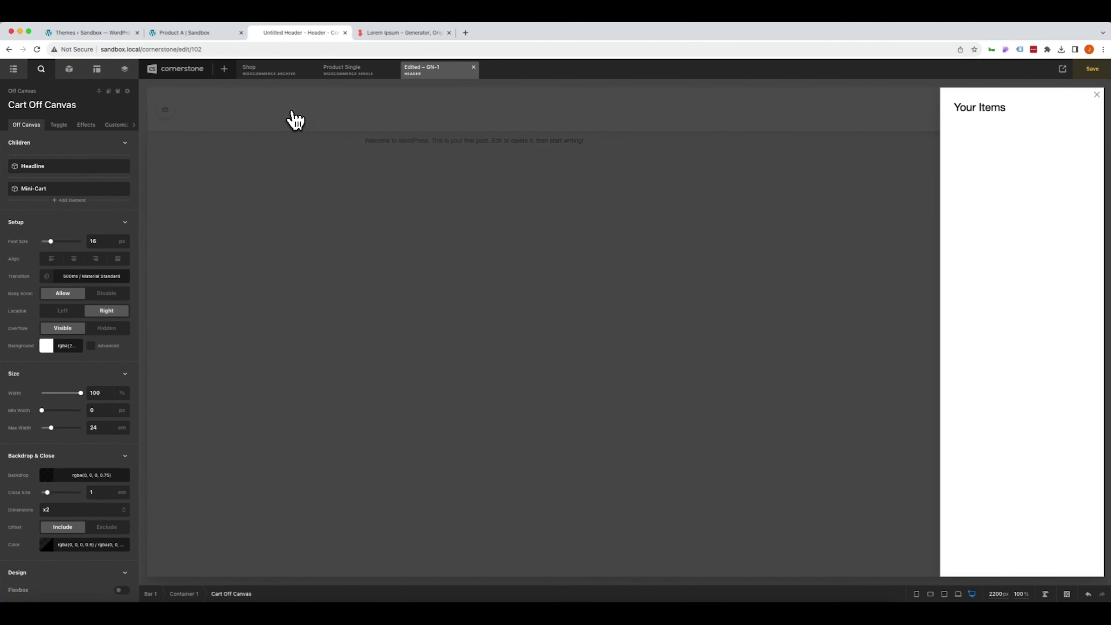
- Close the cart preview and set Container 1's horizontal flexbox alignment to End
left_click(292, 119)
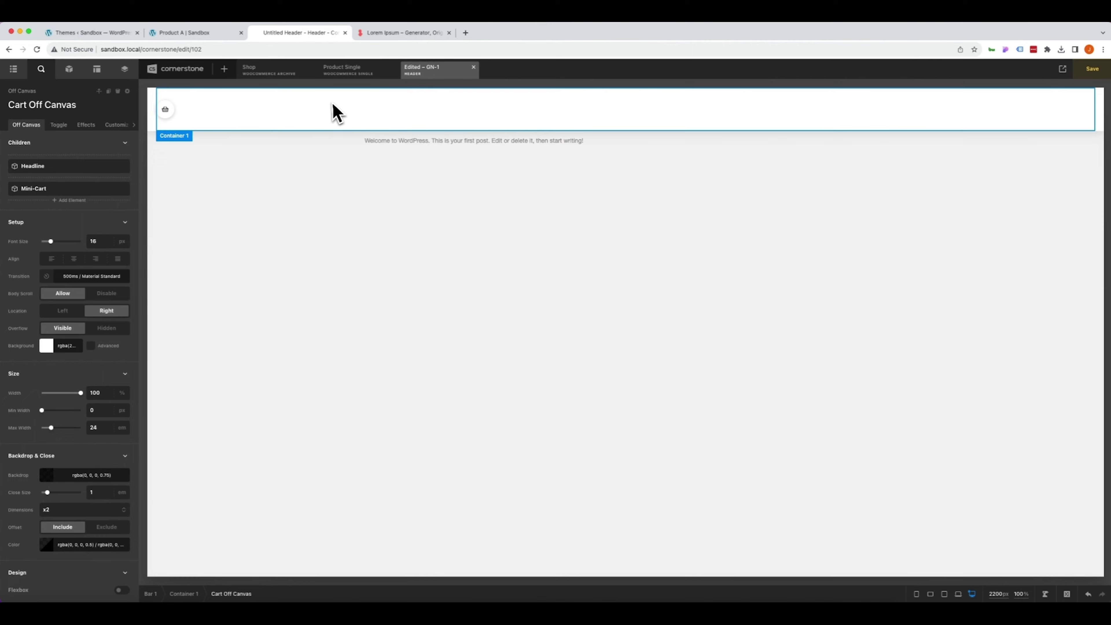
left_click(258, 118)
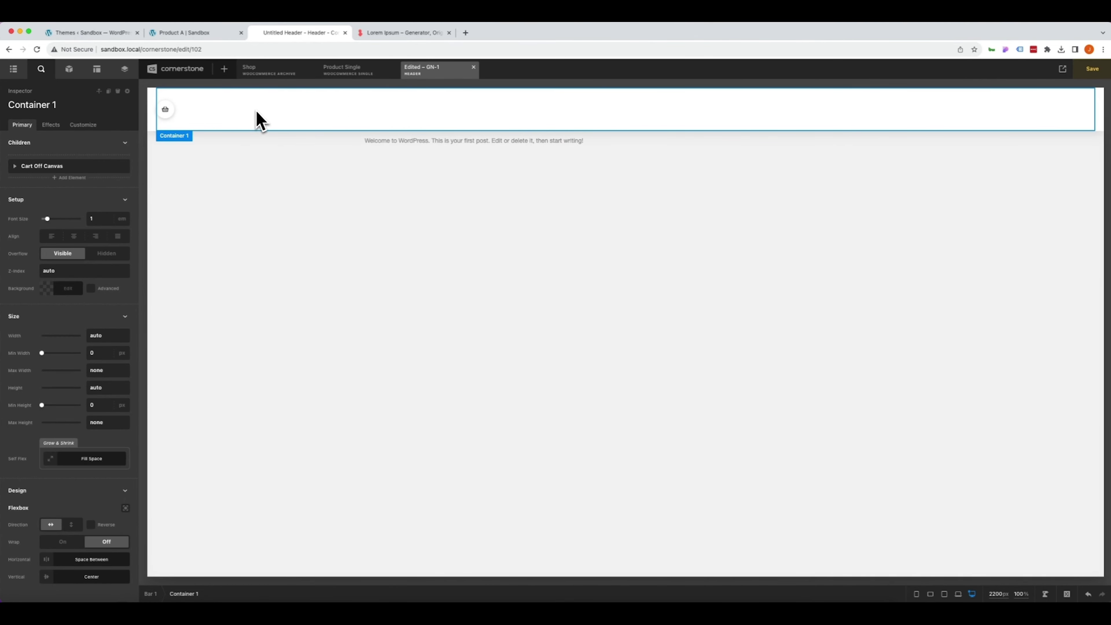
scroll(131, 516, "down", 5)
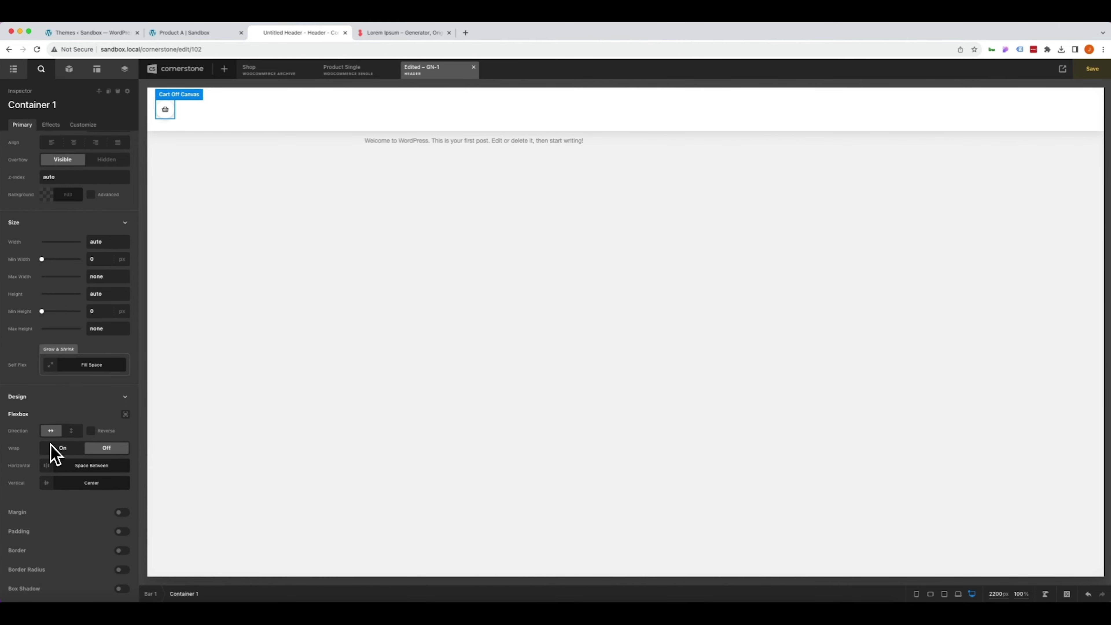
left_click(68, 467)
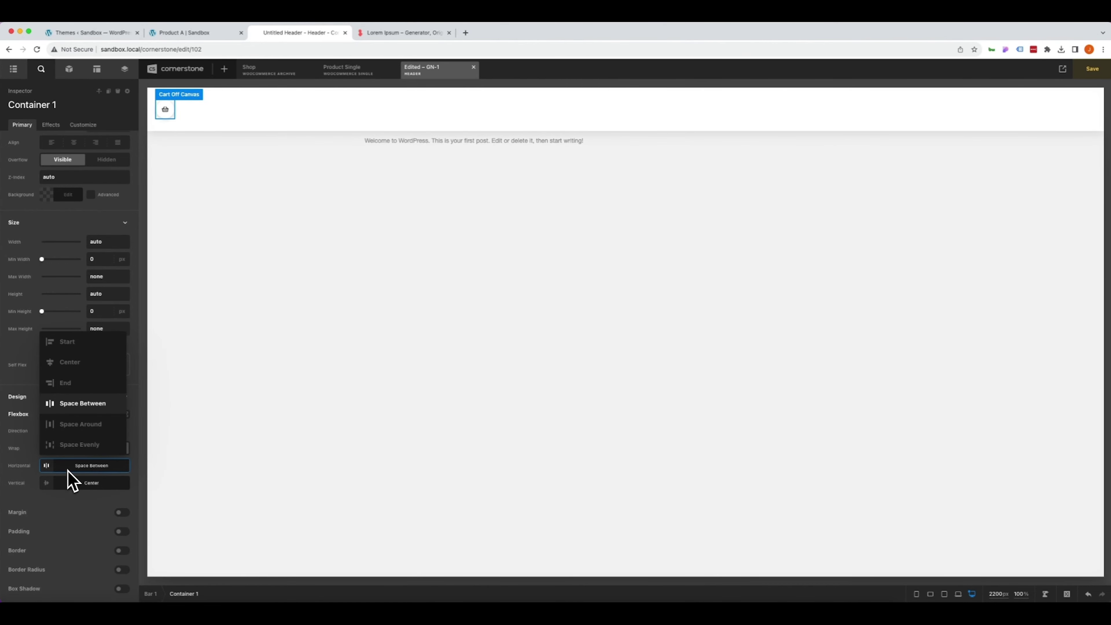
left_click(65, 383)
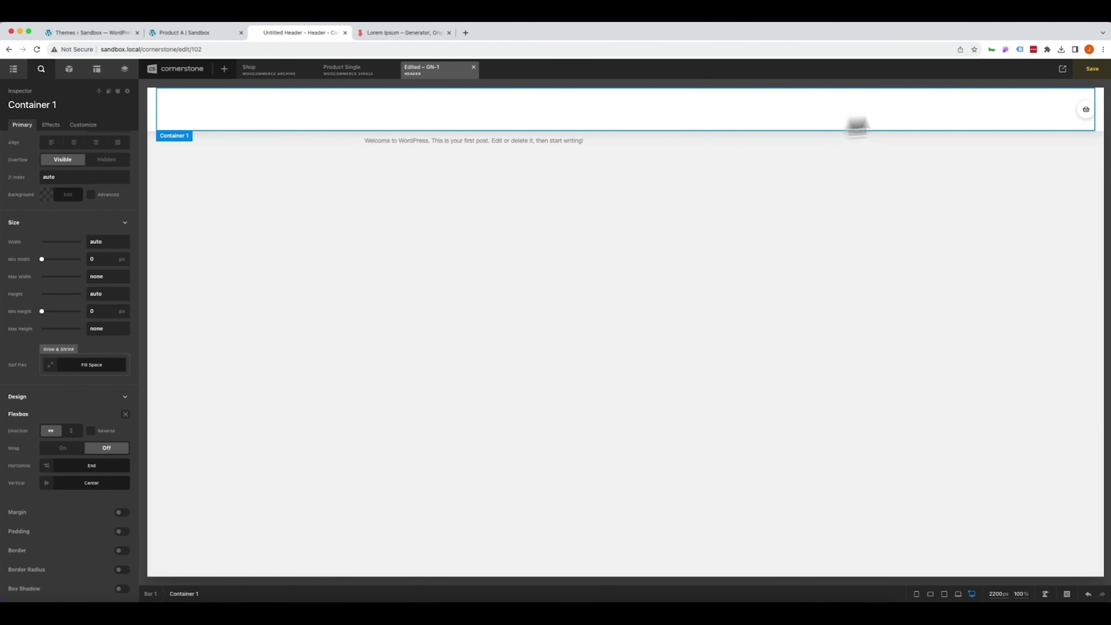
- Set the content max width of Bar 1 to 1200 px
left_click(175, 137)
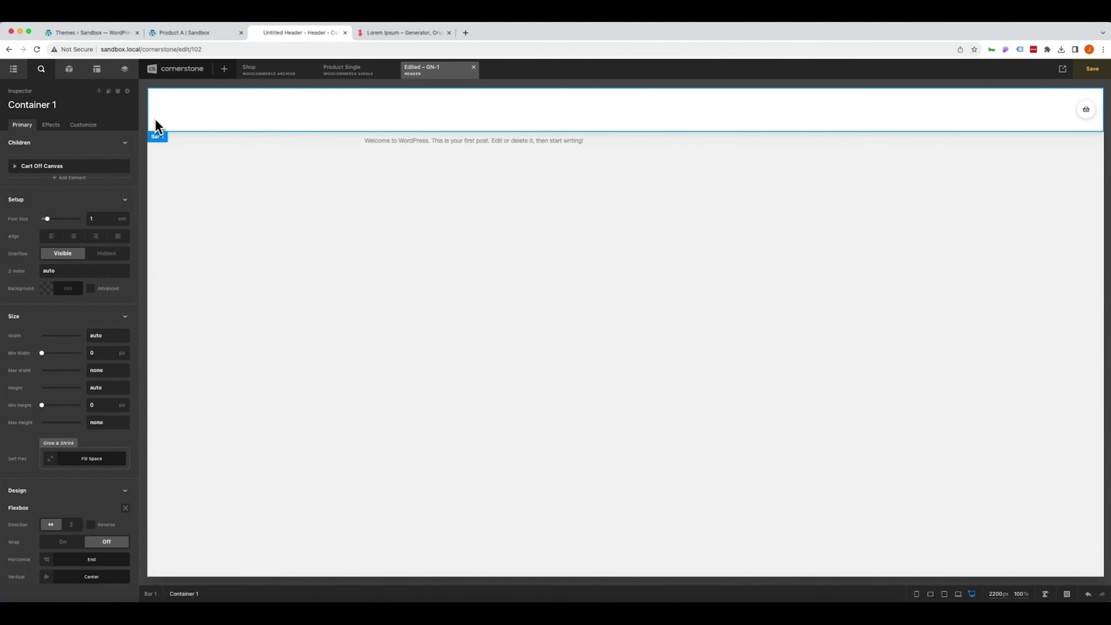
left_click(156, 133)
scroll(86, 347, "down", 2)
left_click(96, 368)
type("1")
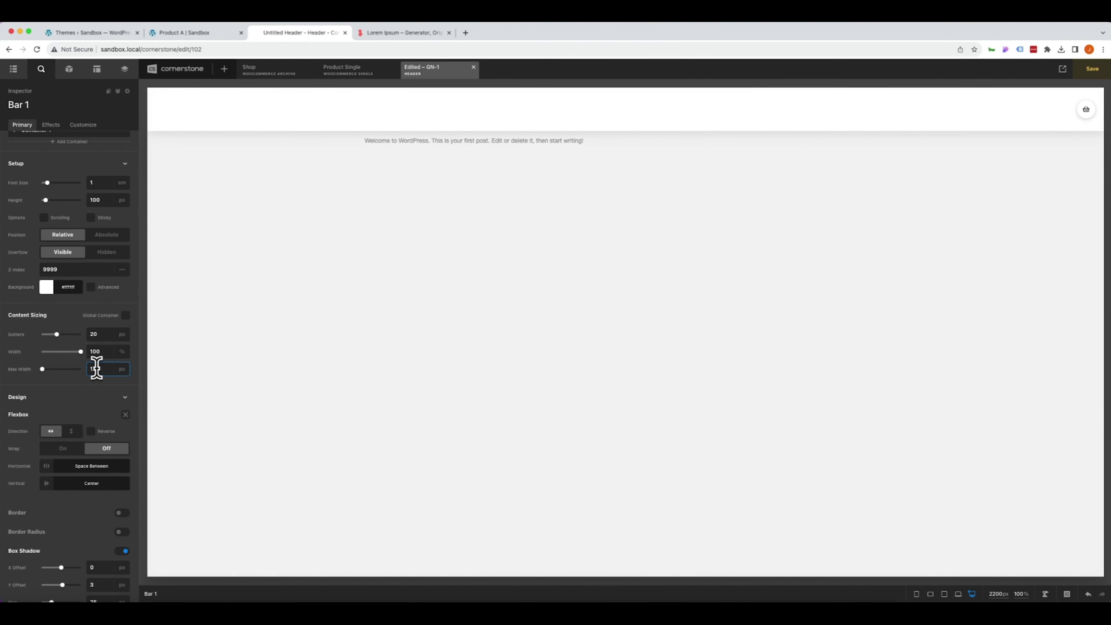
type("200")
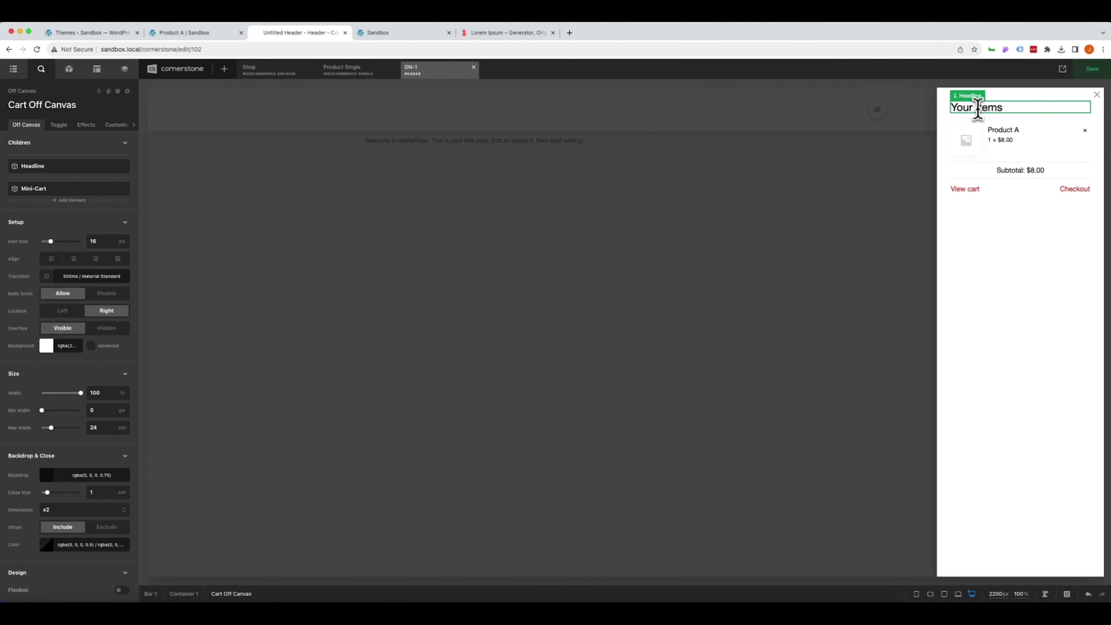
- Change the off-canvas cart's headline to "Your Awesome Cart"
left_click(979, 108)
triple_click(978, 108)
type("Yo")
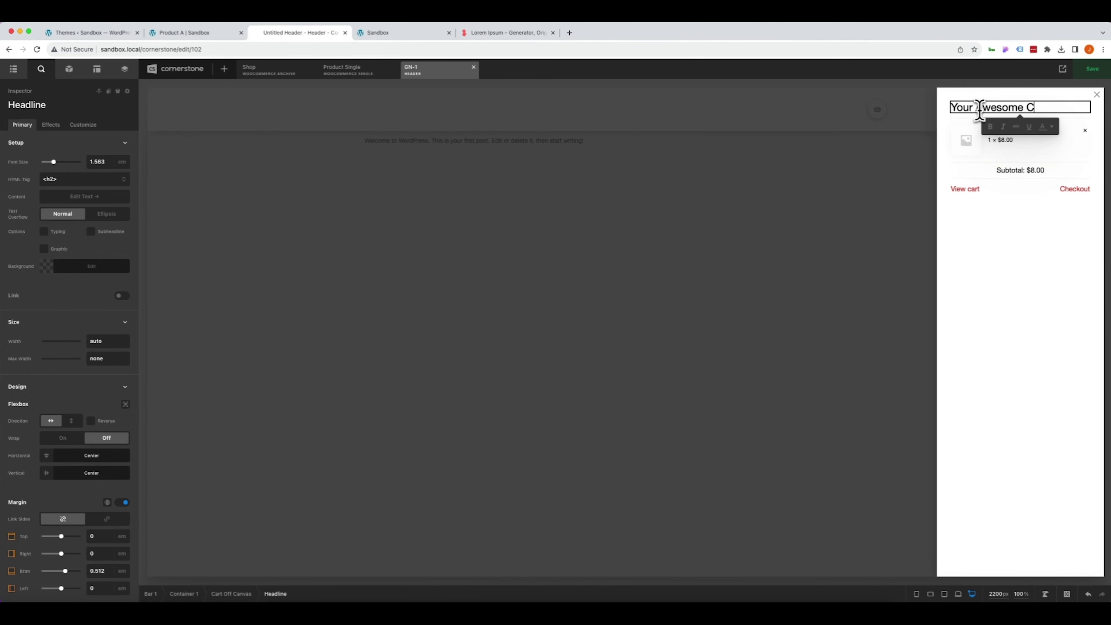
- Insert a Text element between the headline and the Mini-Cart in the off-canvas cart
left_click(70, 68)
left_click(40, 105)
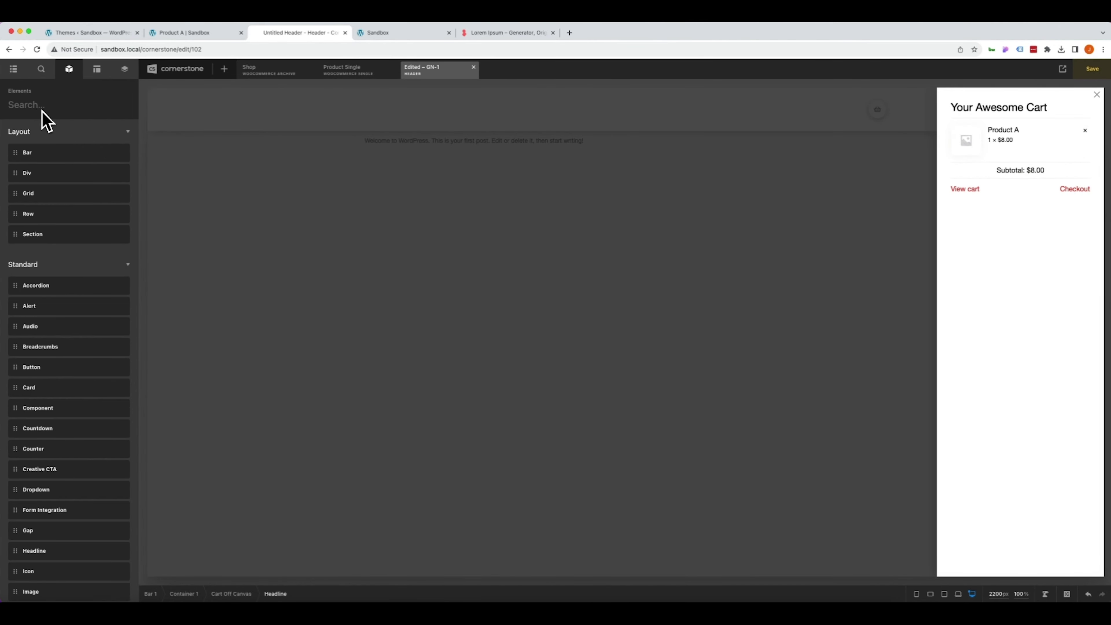
type("text")
left_click_drag(28, 152, 160, 203)
left_click_drag(968, 164, 1003, 113)
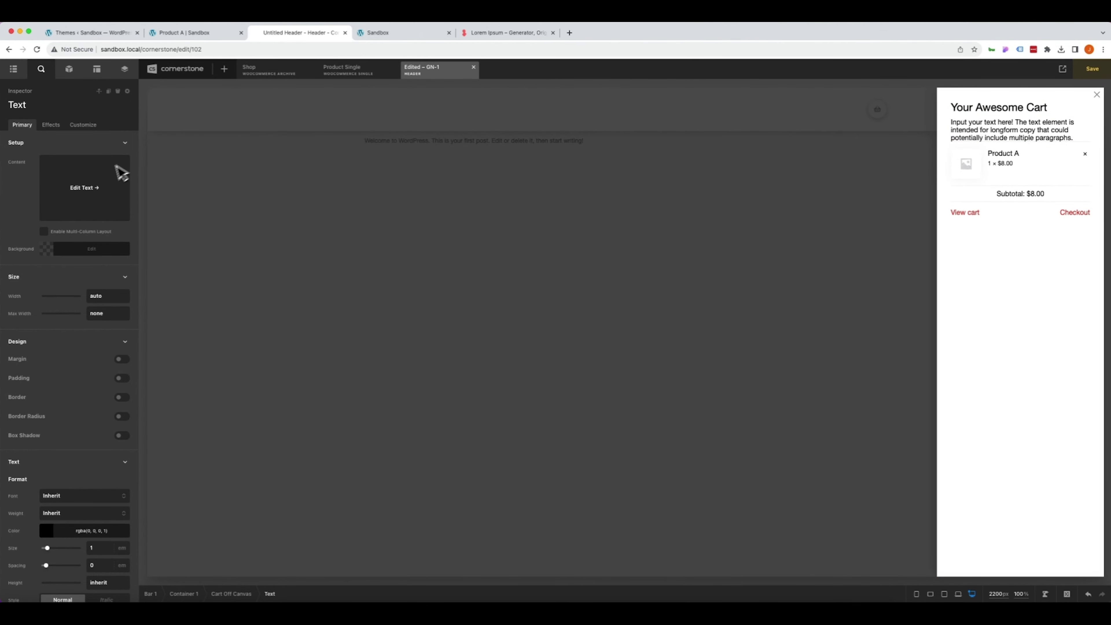
- Replace the new Text element's content with "Hello customer, you are also awesome!"
left_click(105, 184)
key("super+a")
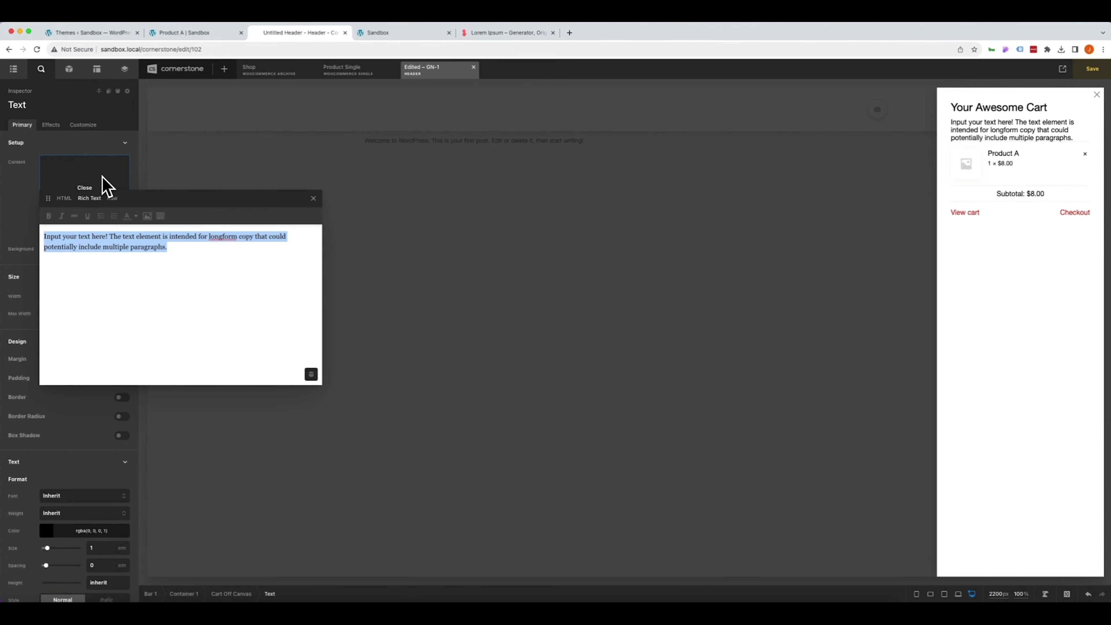
type("Hello customer, you are also awesome!")
left_click(313, 198)
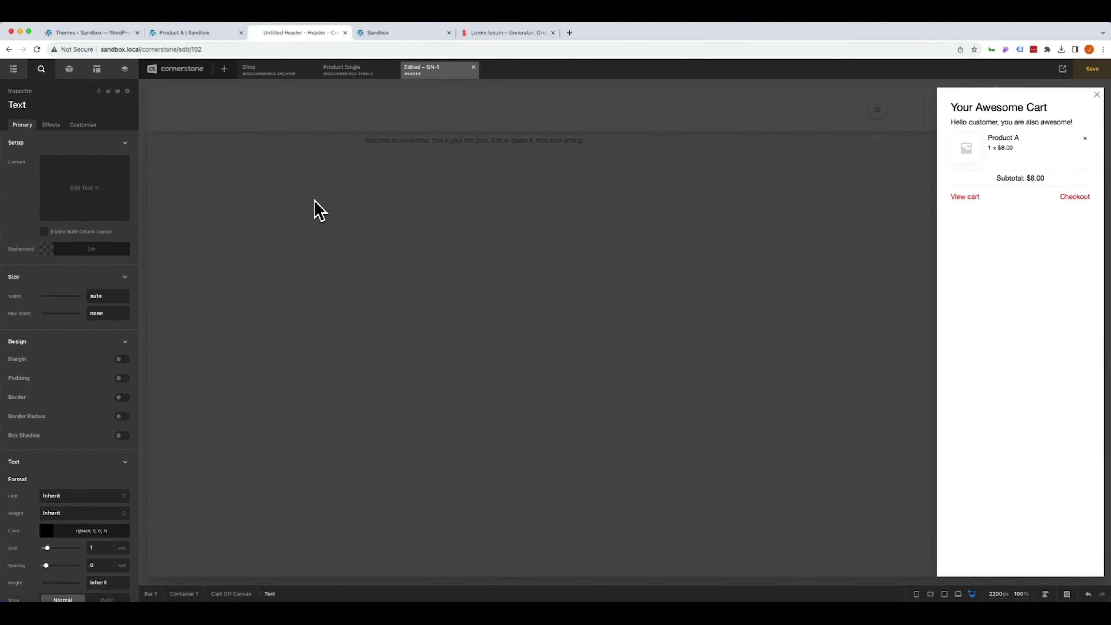
- Give the cart's Text element an unlinked bottom margin of 2 em, save the header and close the off-canvas cart
left_click(119, 358)
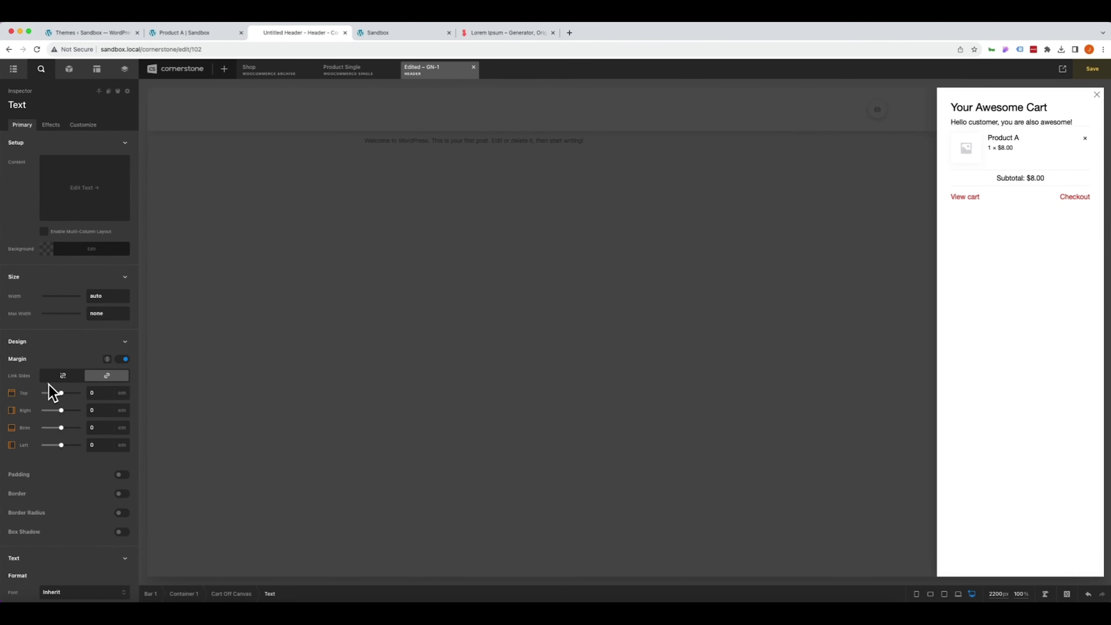
left_click(63, 375)
left_click(93, 426)
type("2")
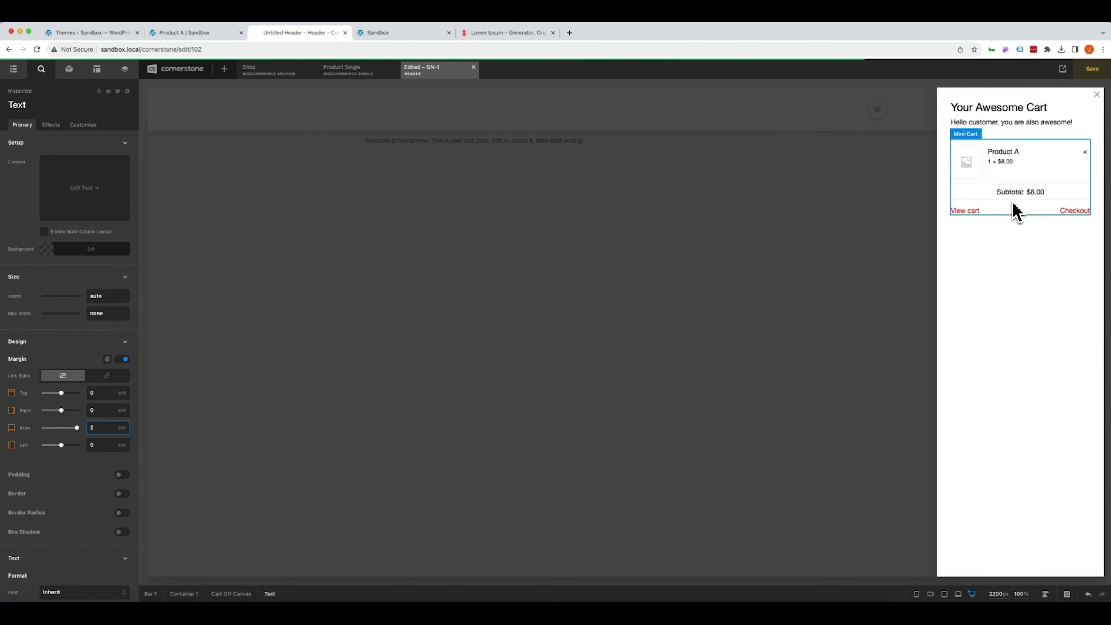
left_click(845, 236)
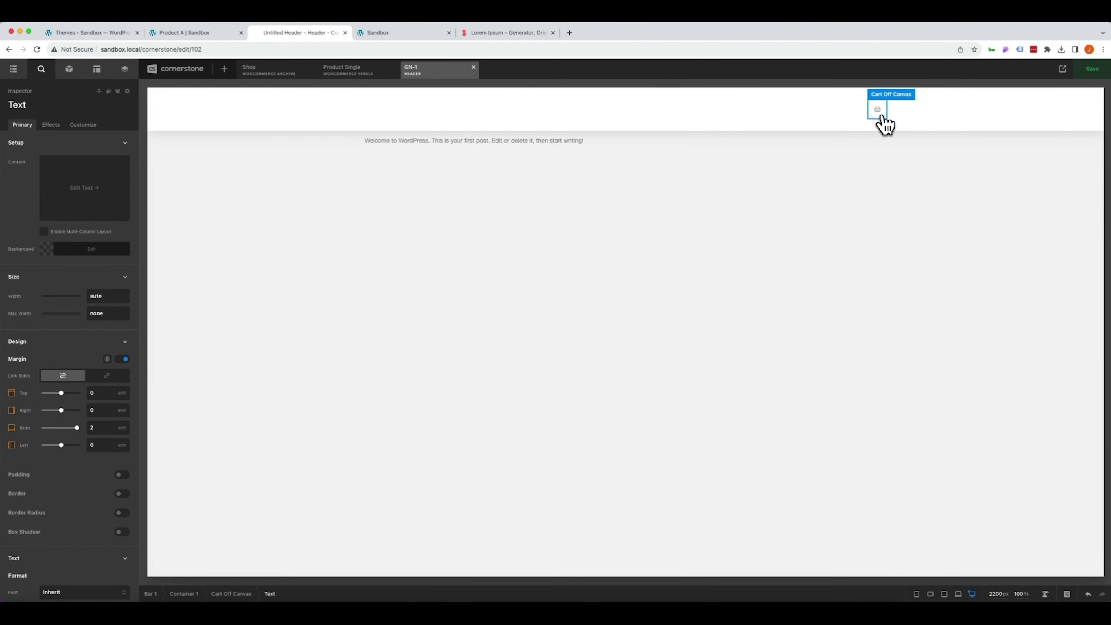
- Enable the Text option on the Cart Off Canvas toggle and set the toggle's width and height to auto
left_click(879, 120)
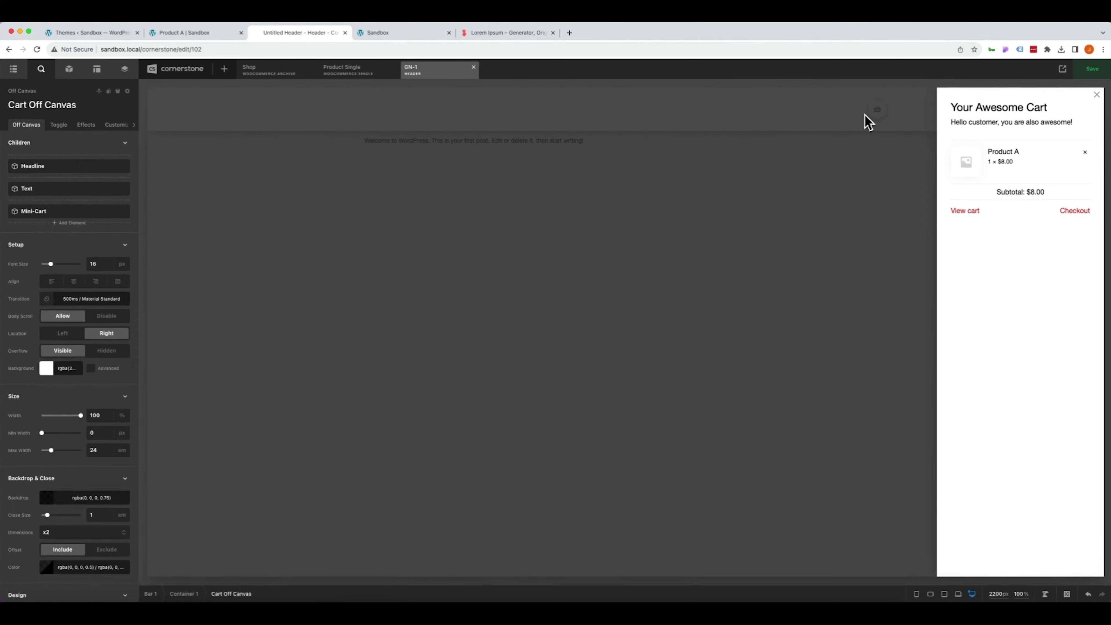
left_click(828, 118)
left_click(57, 126)
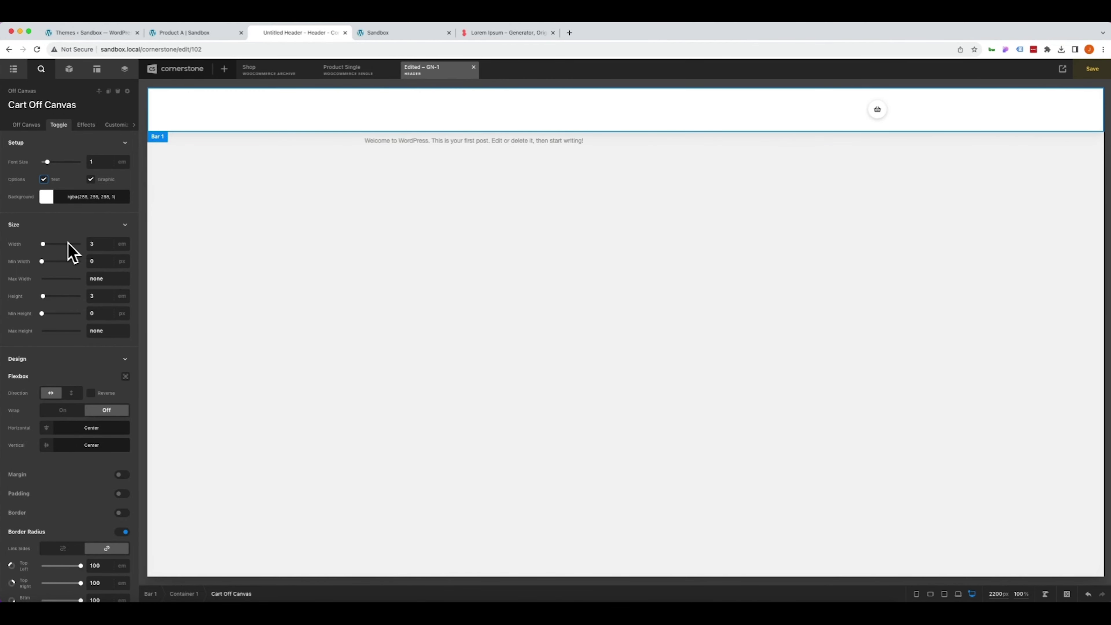
left_click(101, 248)
type("auto")
key("Tab")
key("Tab")
type("a")
- Set the cart toggle's border radius to 0.35 em on all corners and turn off its box shadow
scroll(104, 258, "down", 6)
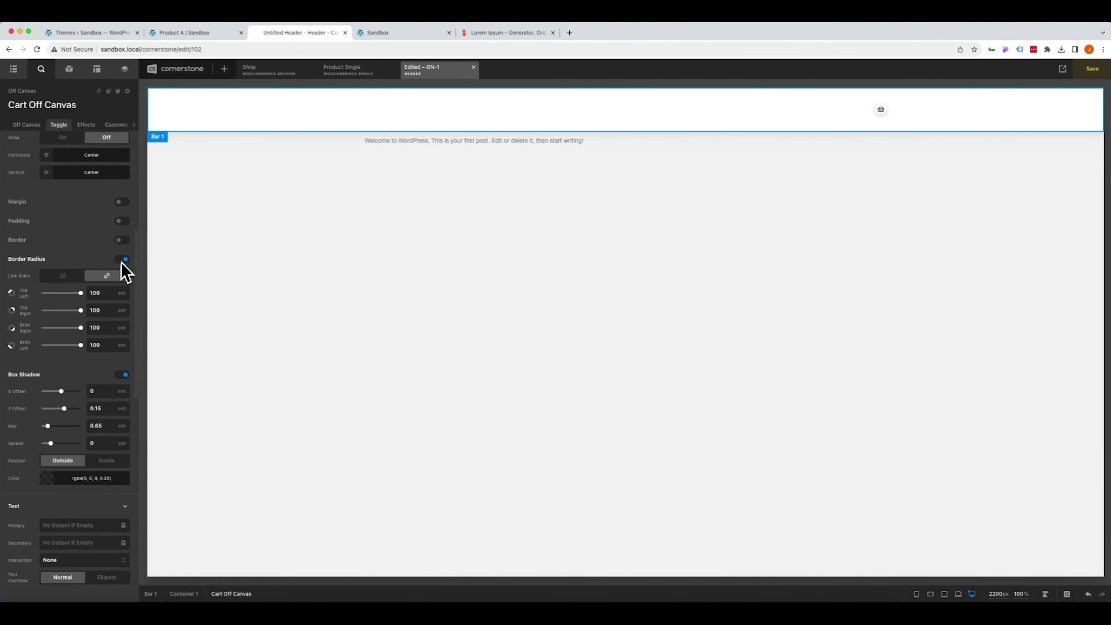
double_click(101, 292)
type("0.35")
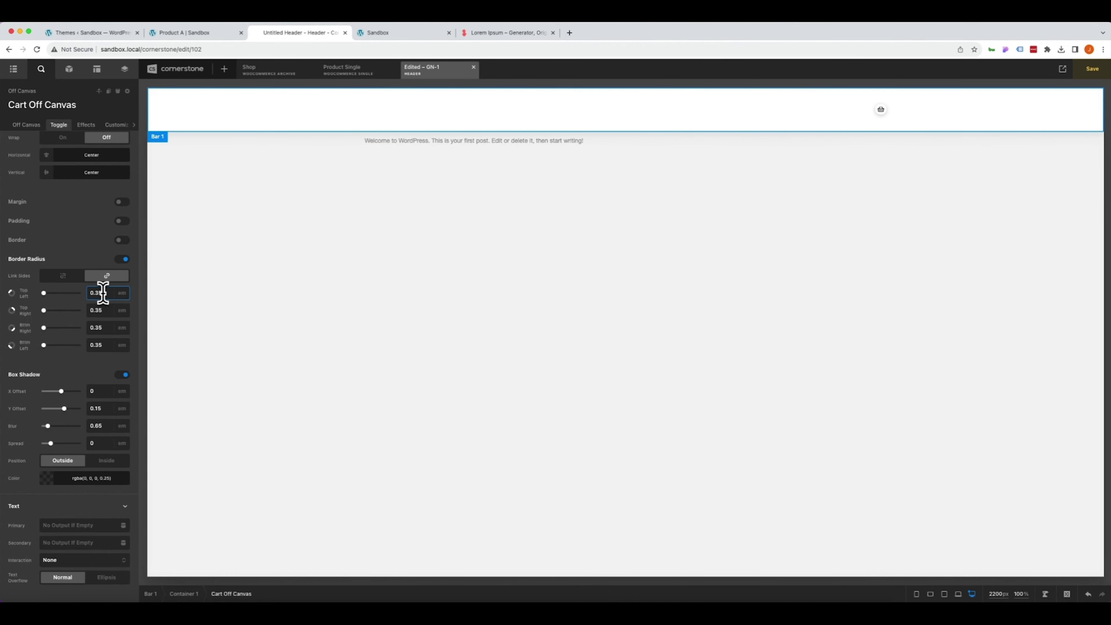
left_click(122, 375)
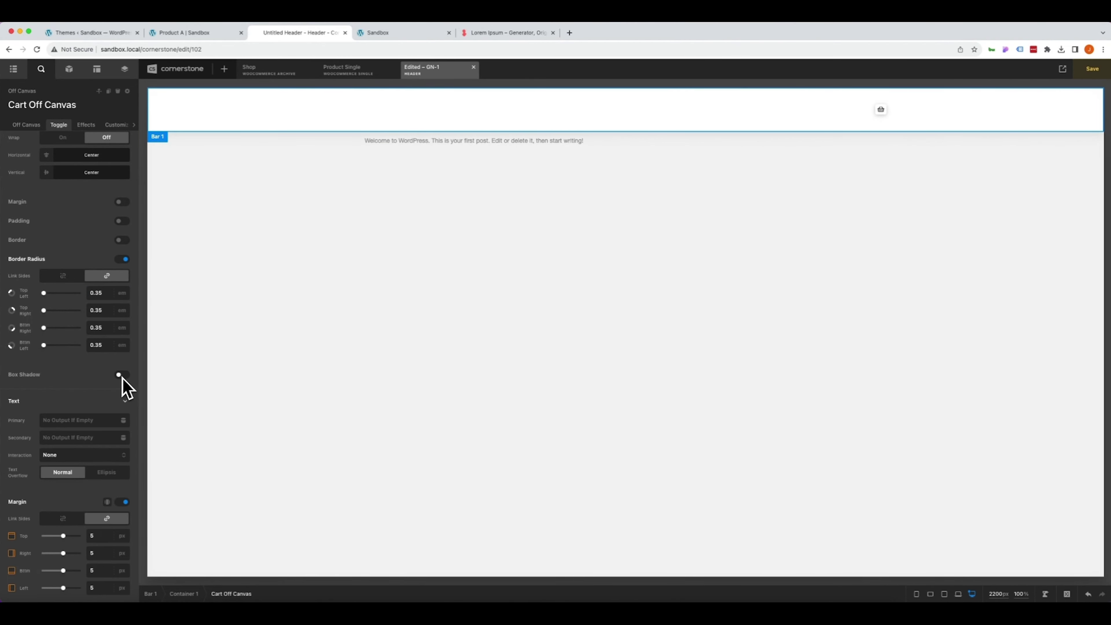
- Set the cart toggle's primary text to "Cart [ ]" with the dynamic Cart Item Count (Realtime) inside the brackets, and save the header
scroll(124, 387, "down", 1)
left_click(77, 384)
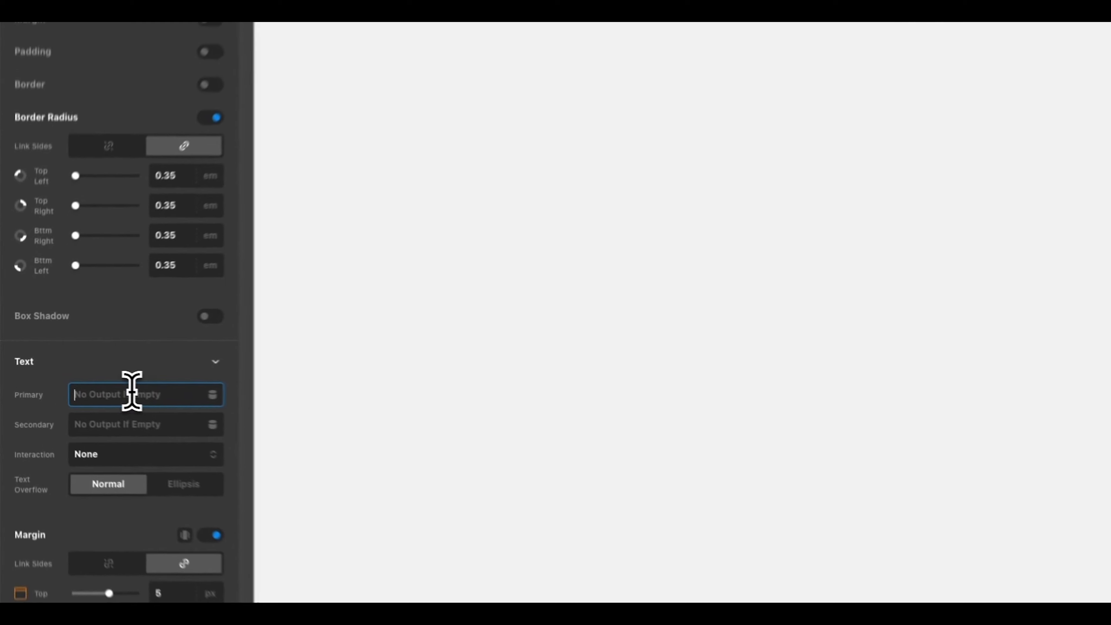
type("Cart [")
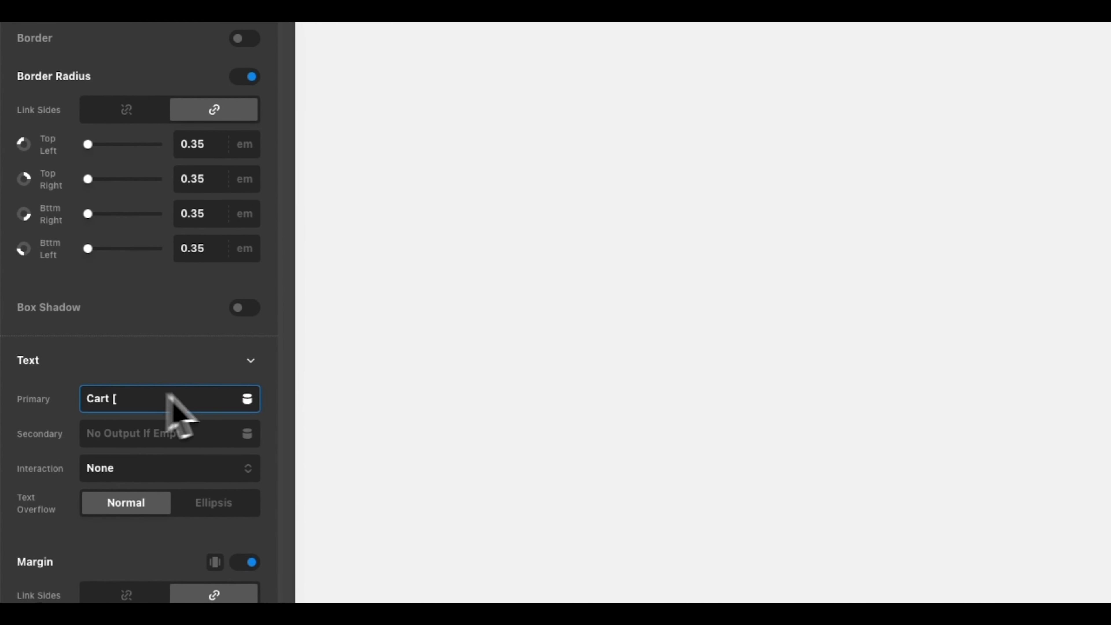
left_click(253, 397)
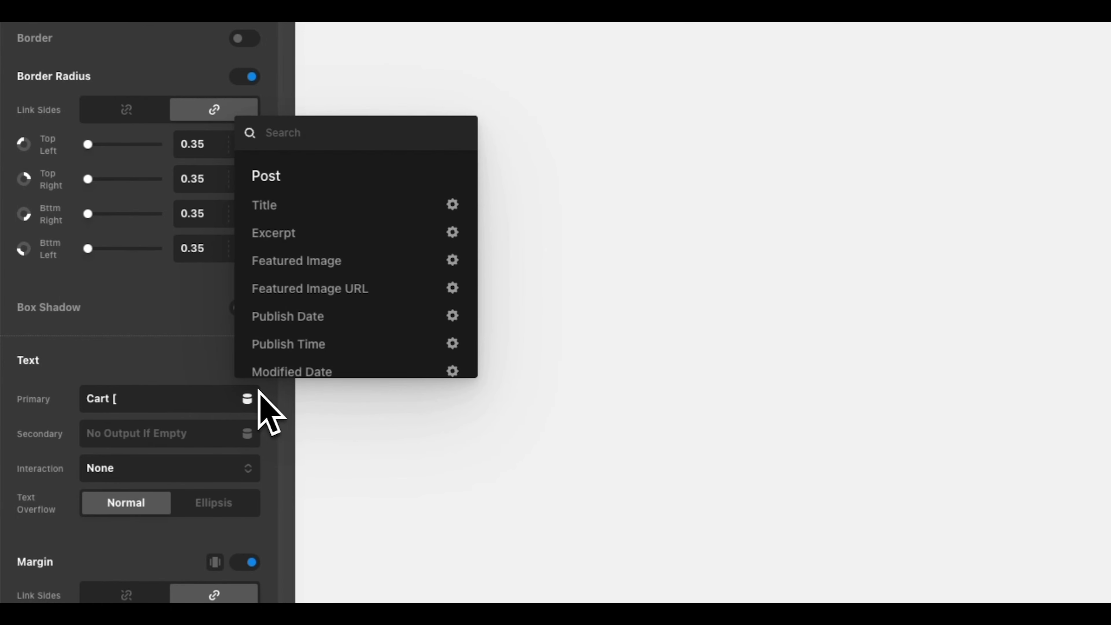
type("cart")
scroll(340, 276, "down", 1)
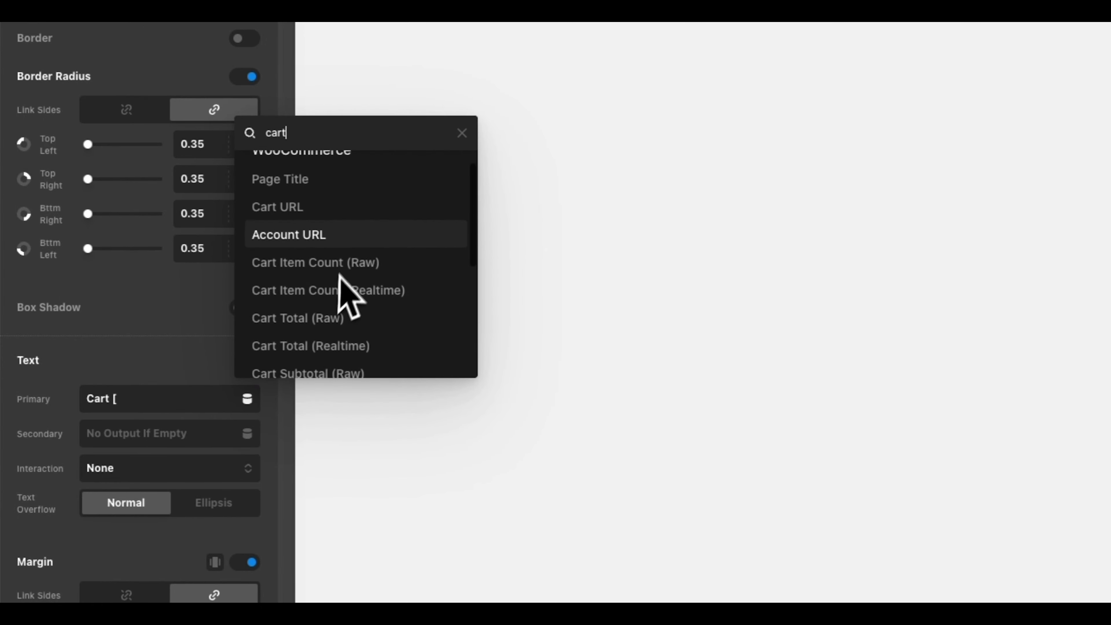
scroll(350, 298, "down", 2)
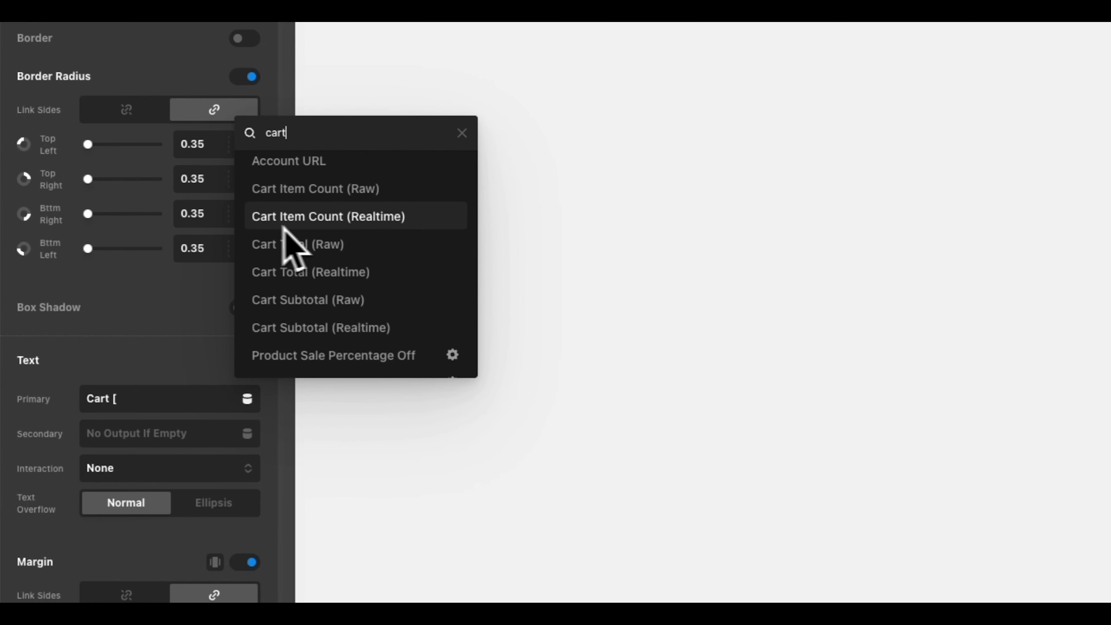
left_click(313, 226)
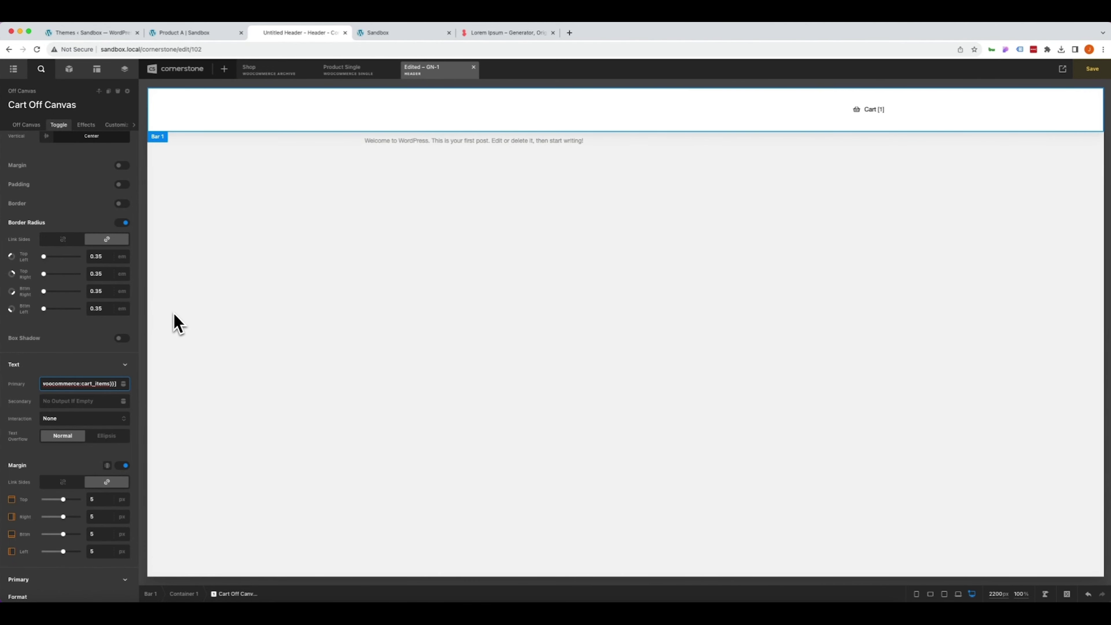
key("super+s")
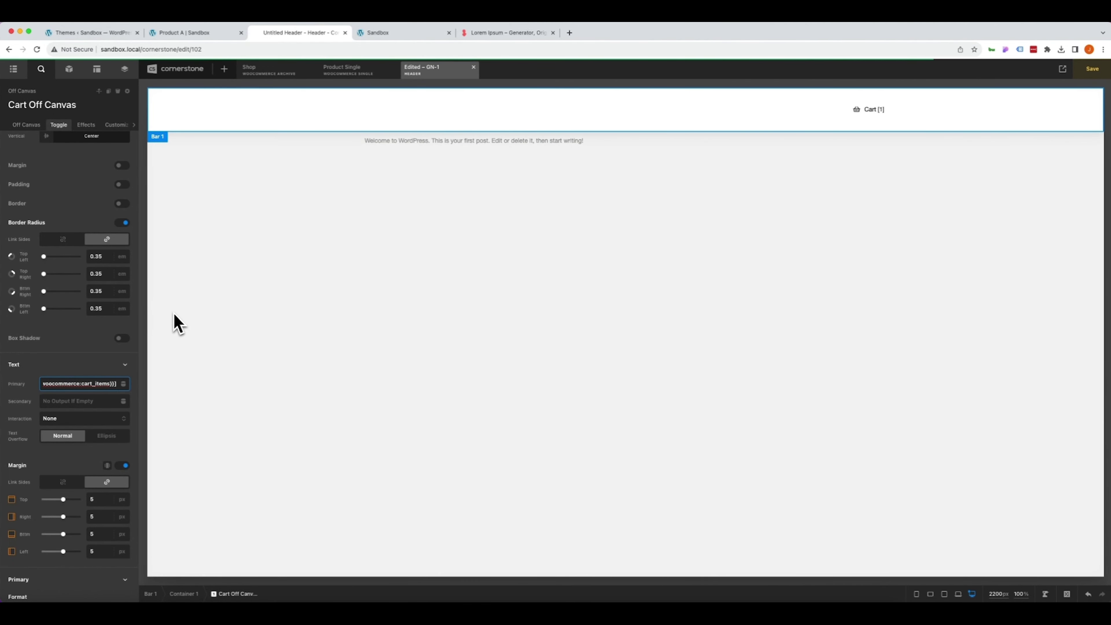
- Reload the live Product A page and open the off-canvas cart from the header to check it, closing it again
left_click(183, 33)
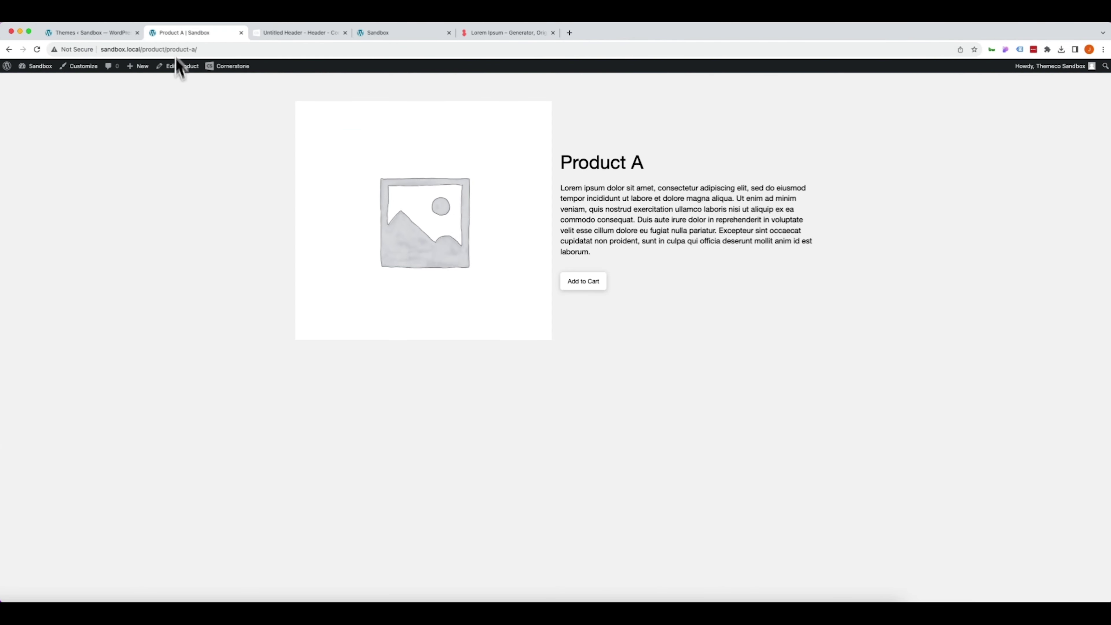
key("super+r")
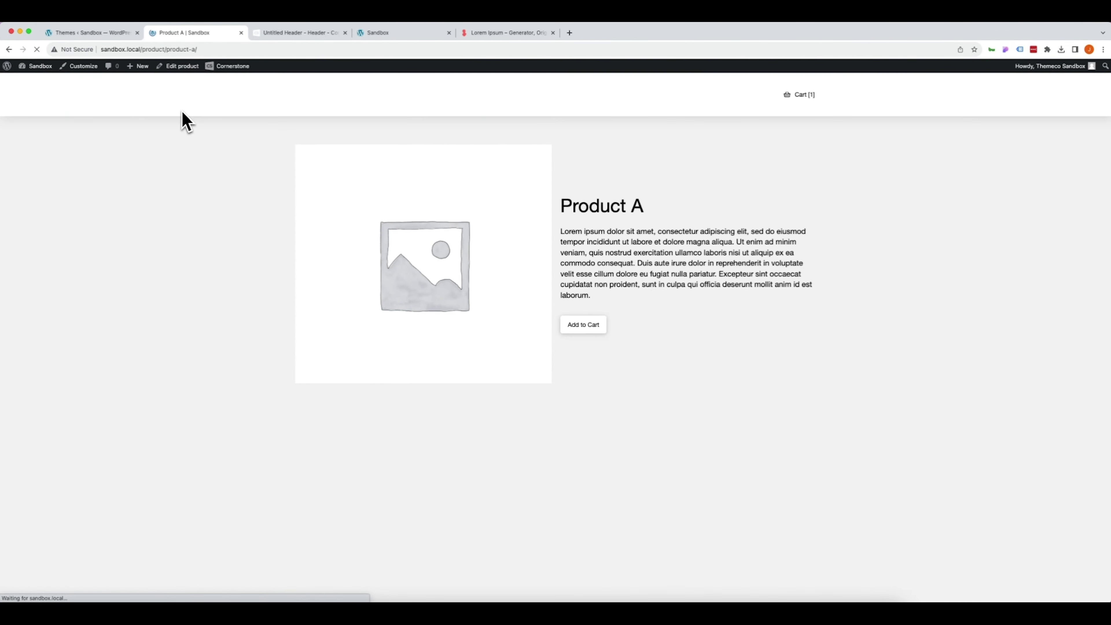
left_click(803, 95)
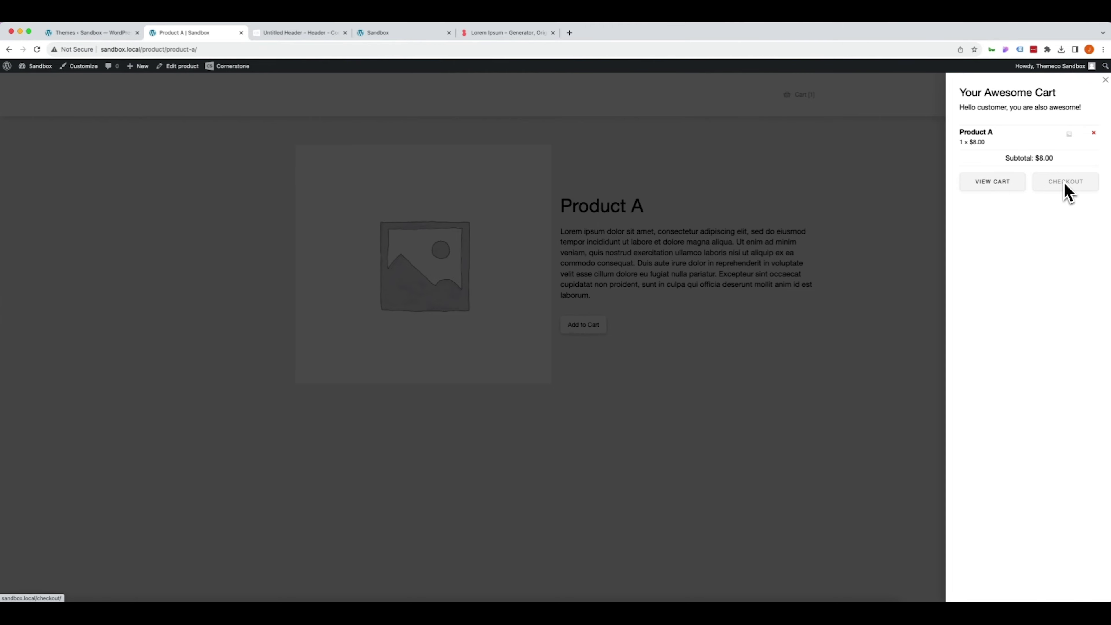
left_click(824, 168)
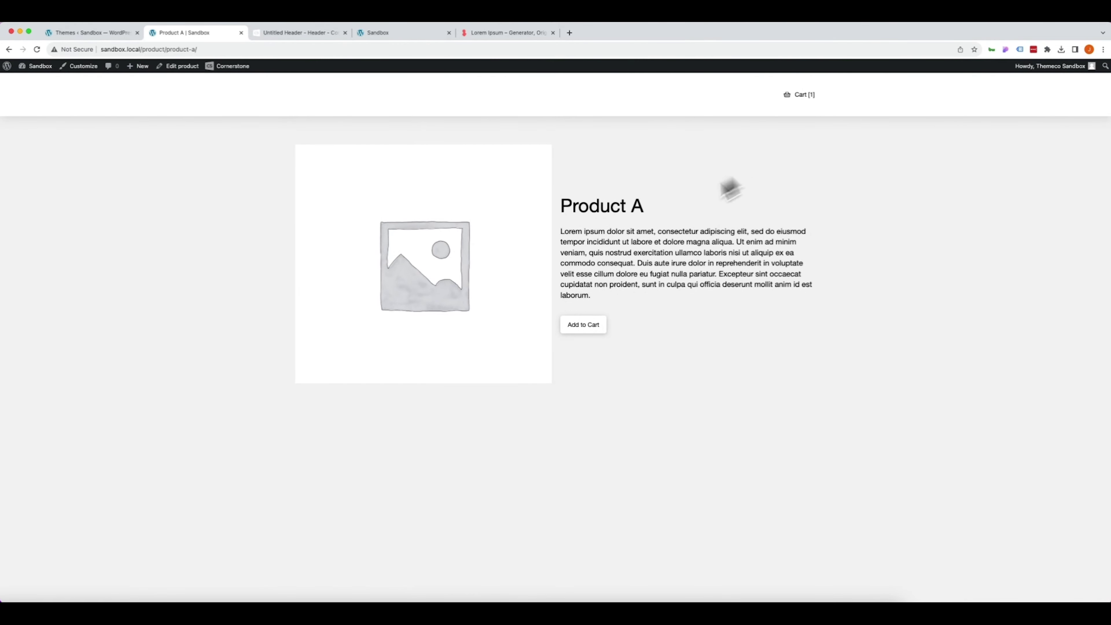
- Add Product A to the cart two more times and check the item count in the header's cart toggle
left_click(598, 330)
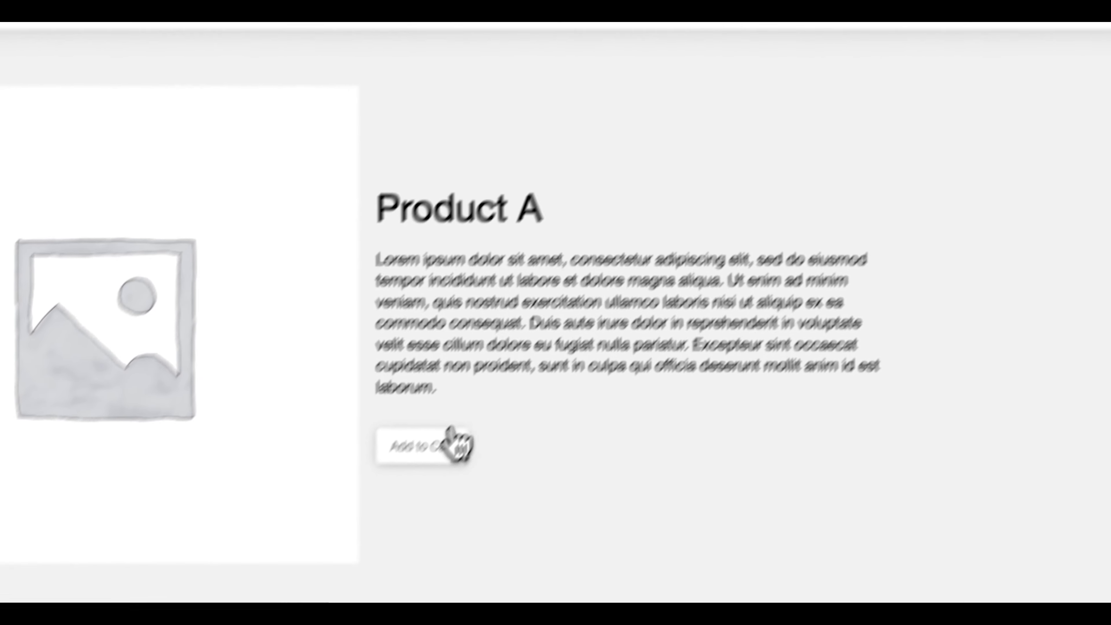
left_click(453, 444)
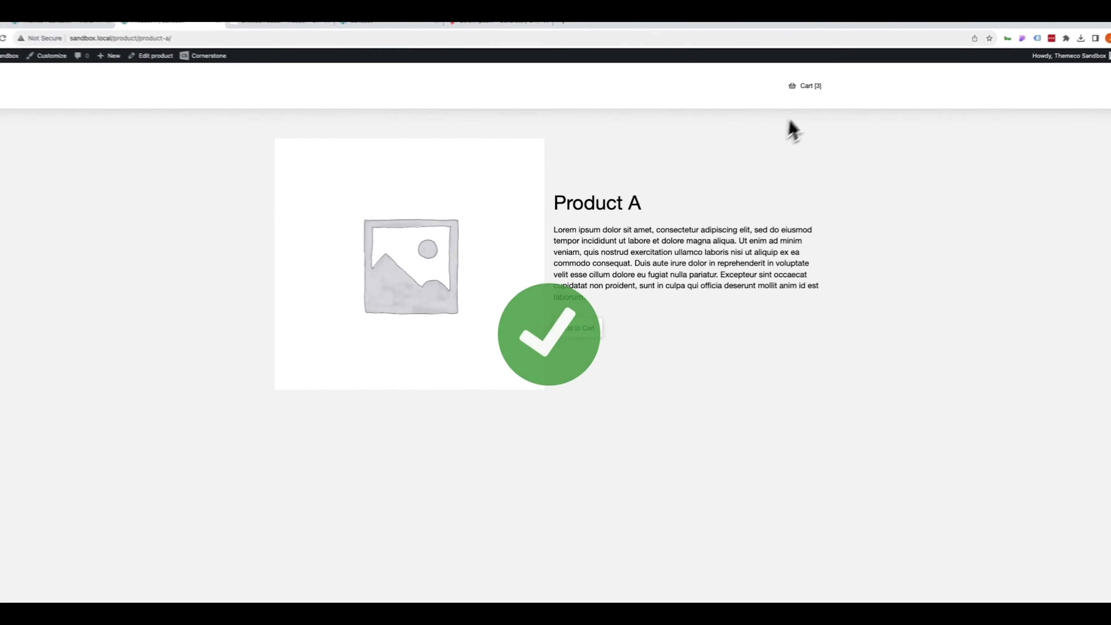
scroll(806, 113, "up", 5)
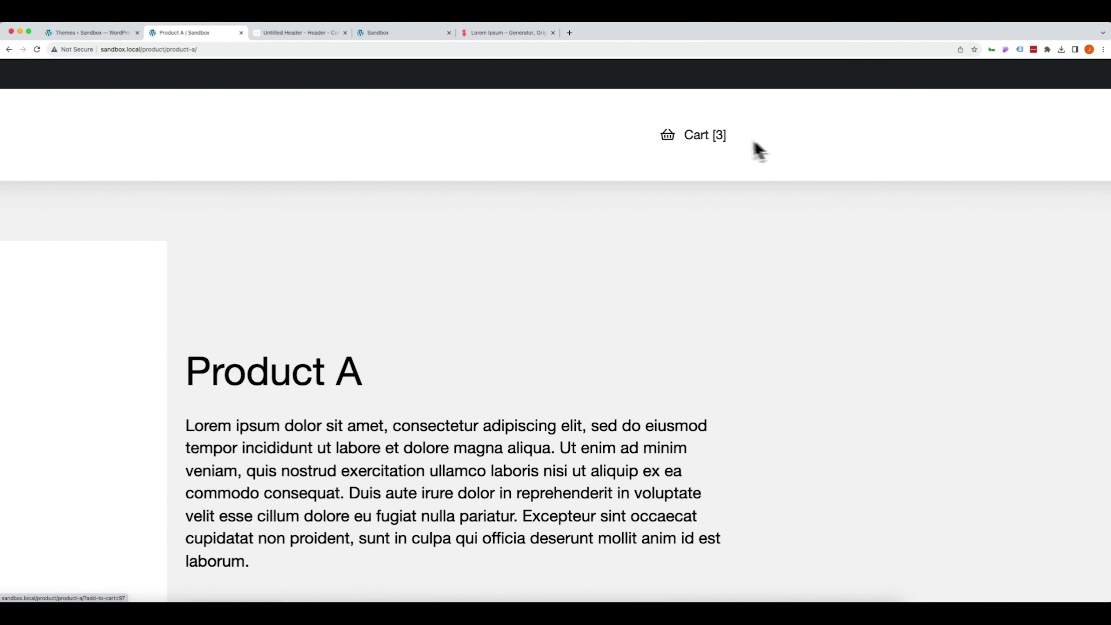
scroll(717, 146, "down", 5)
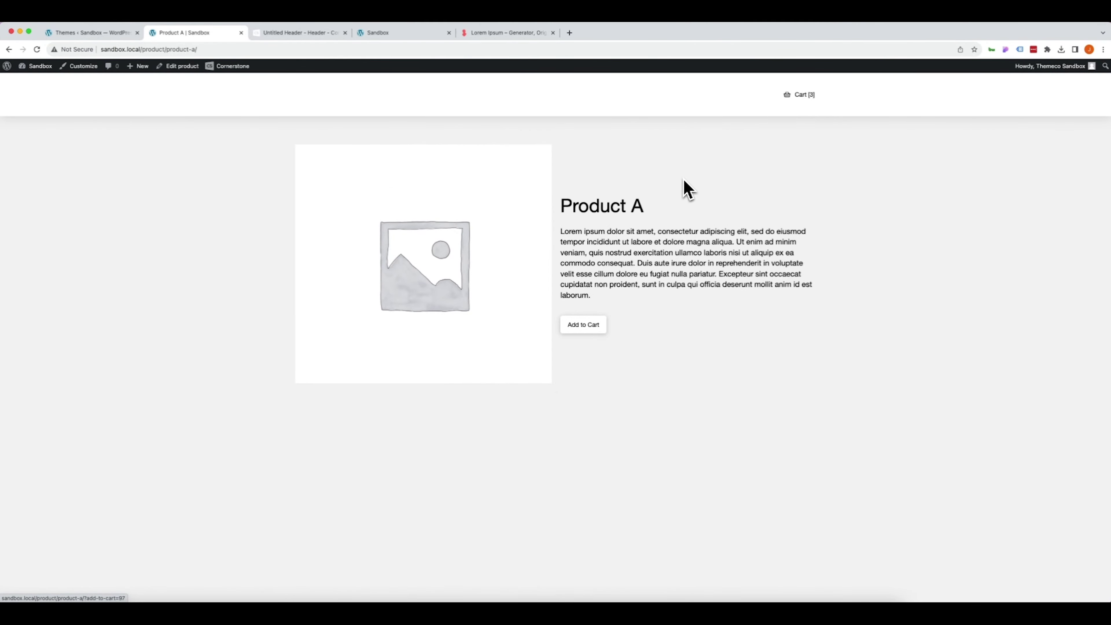
- Open the off-canvas cart and examine the Product A quantity and the subtotal
left_click(796, 97)
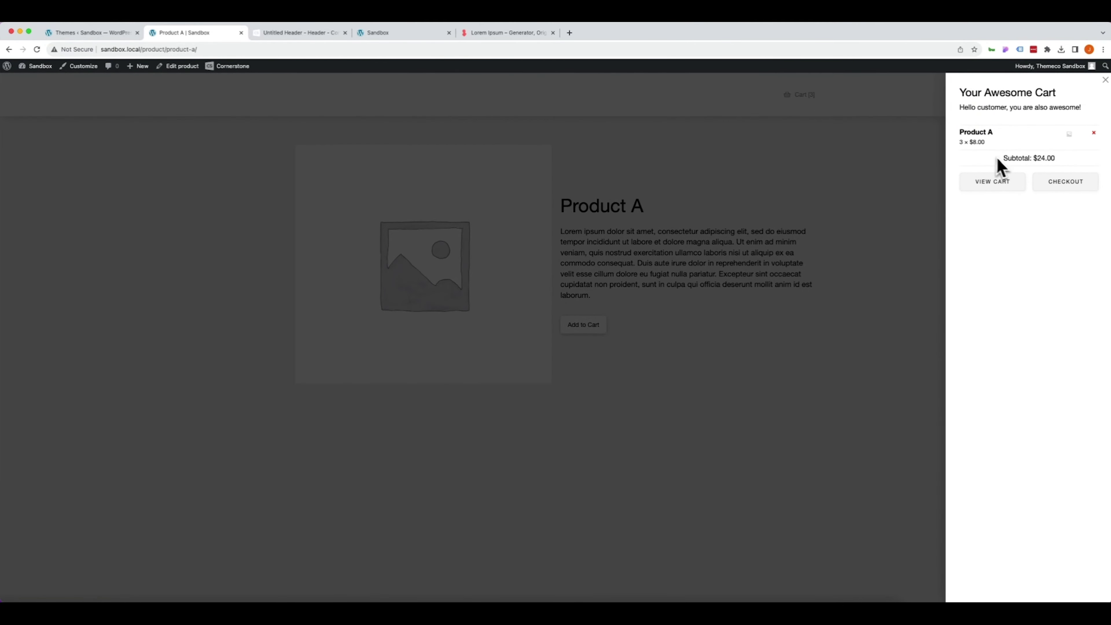
scroll(967, 156, "up", 5)
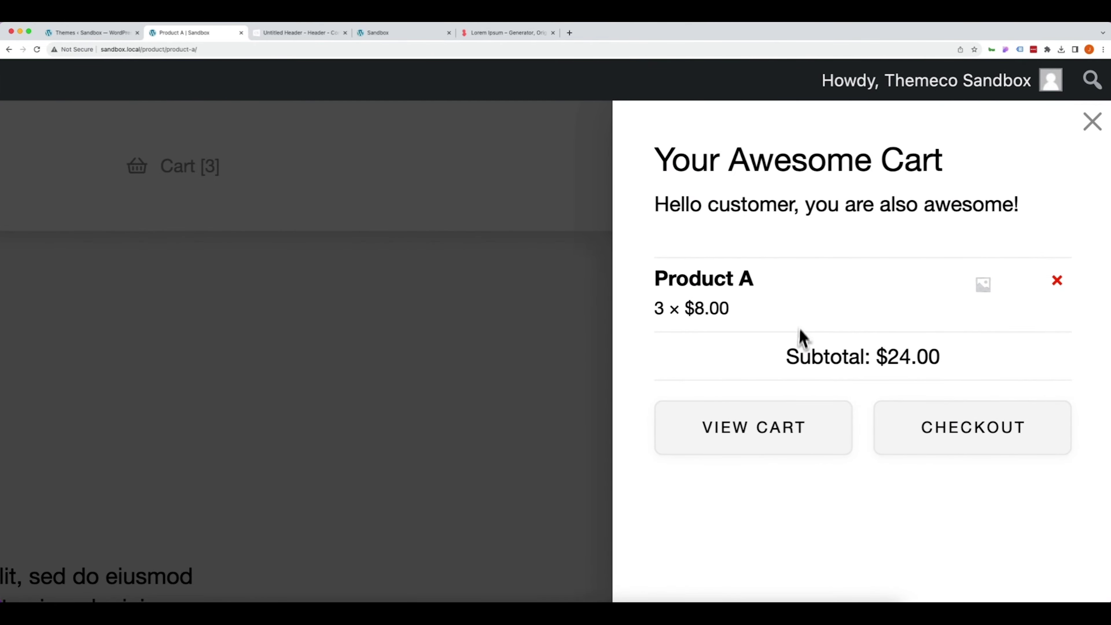
left_click_drag(786, 357, 952, 371)
scroll(951, 373, "down", 5)
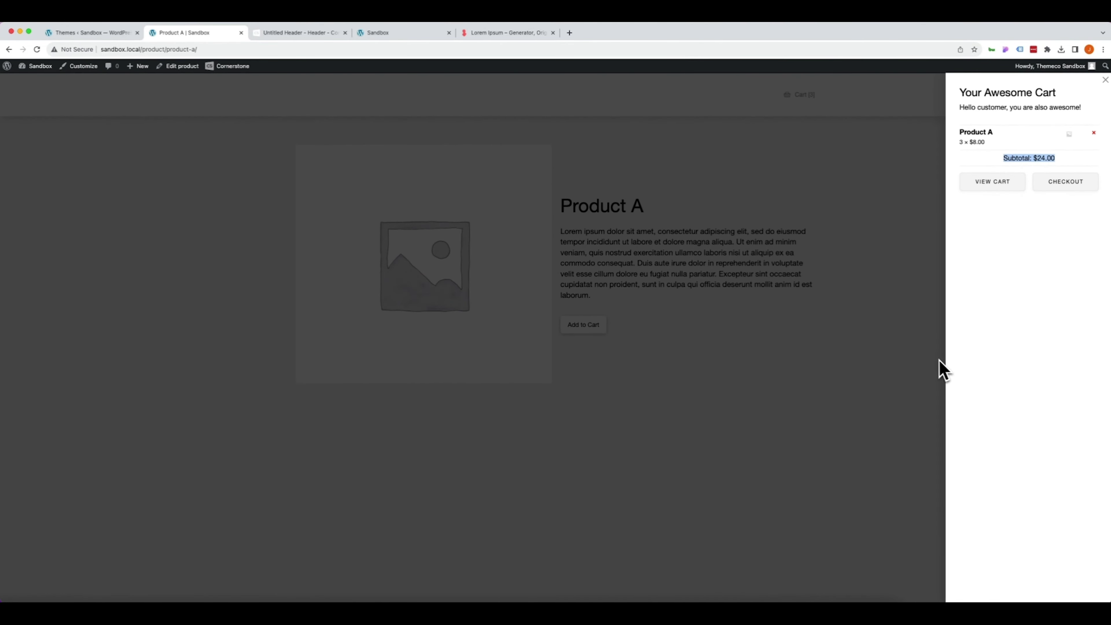
left_click(1005, 367)
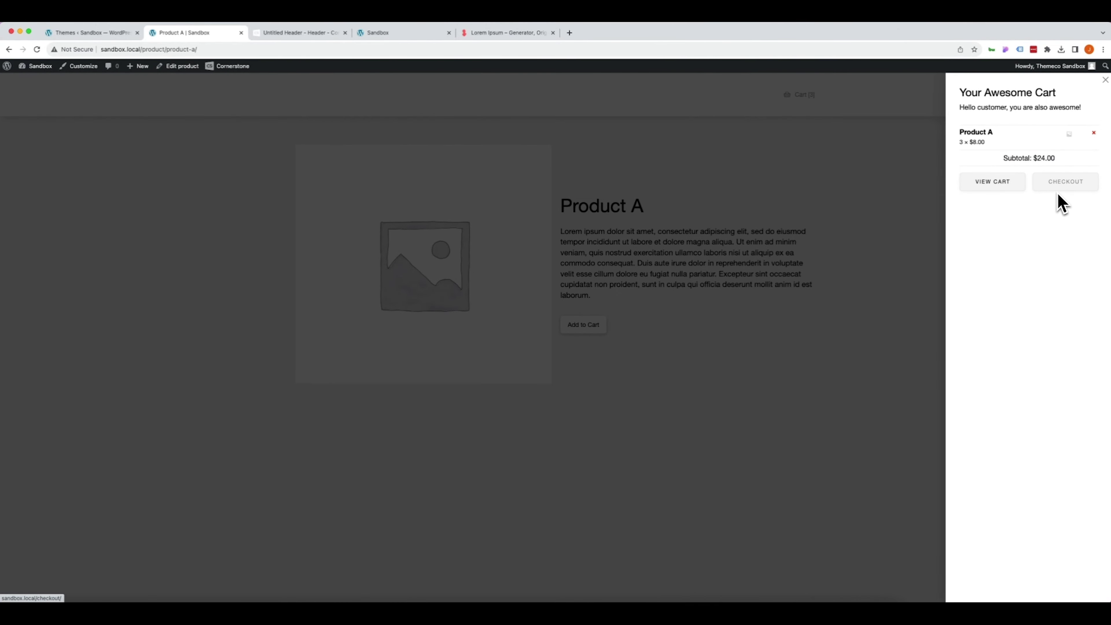